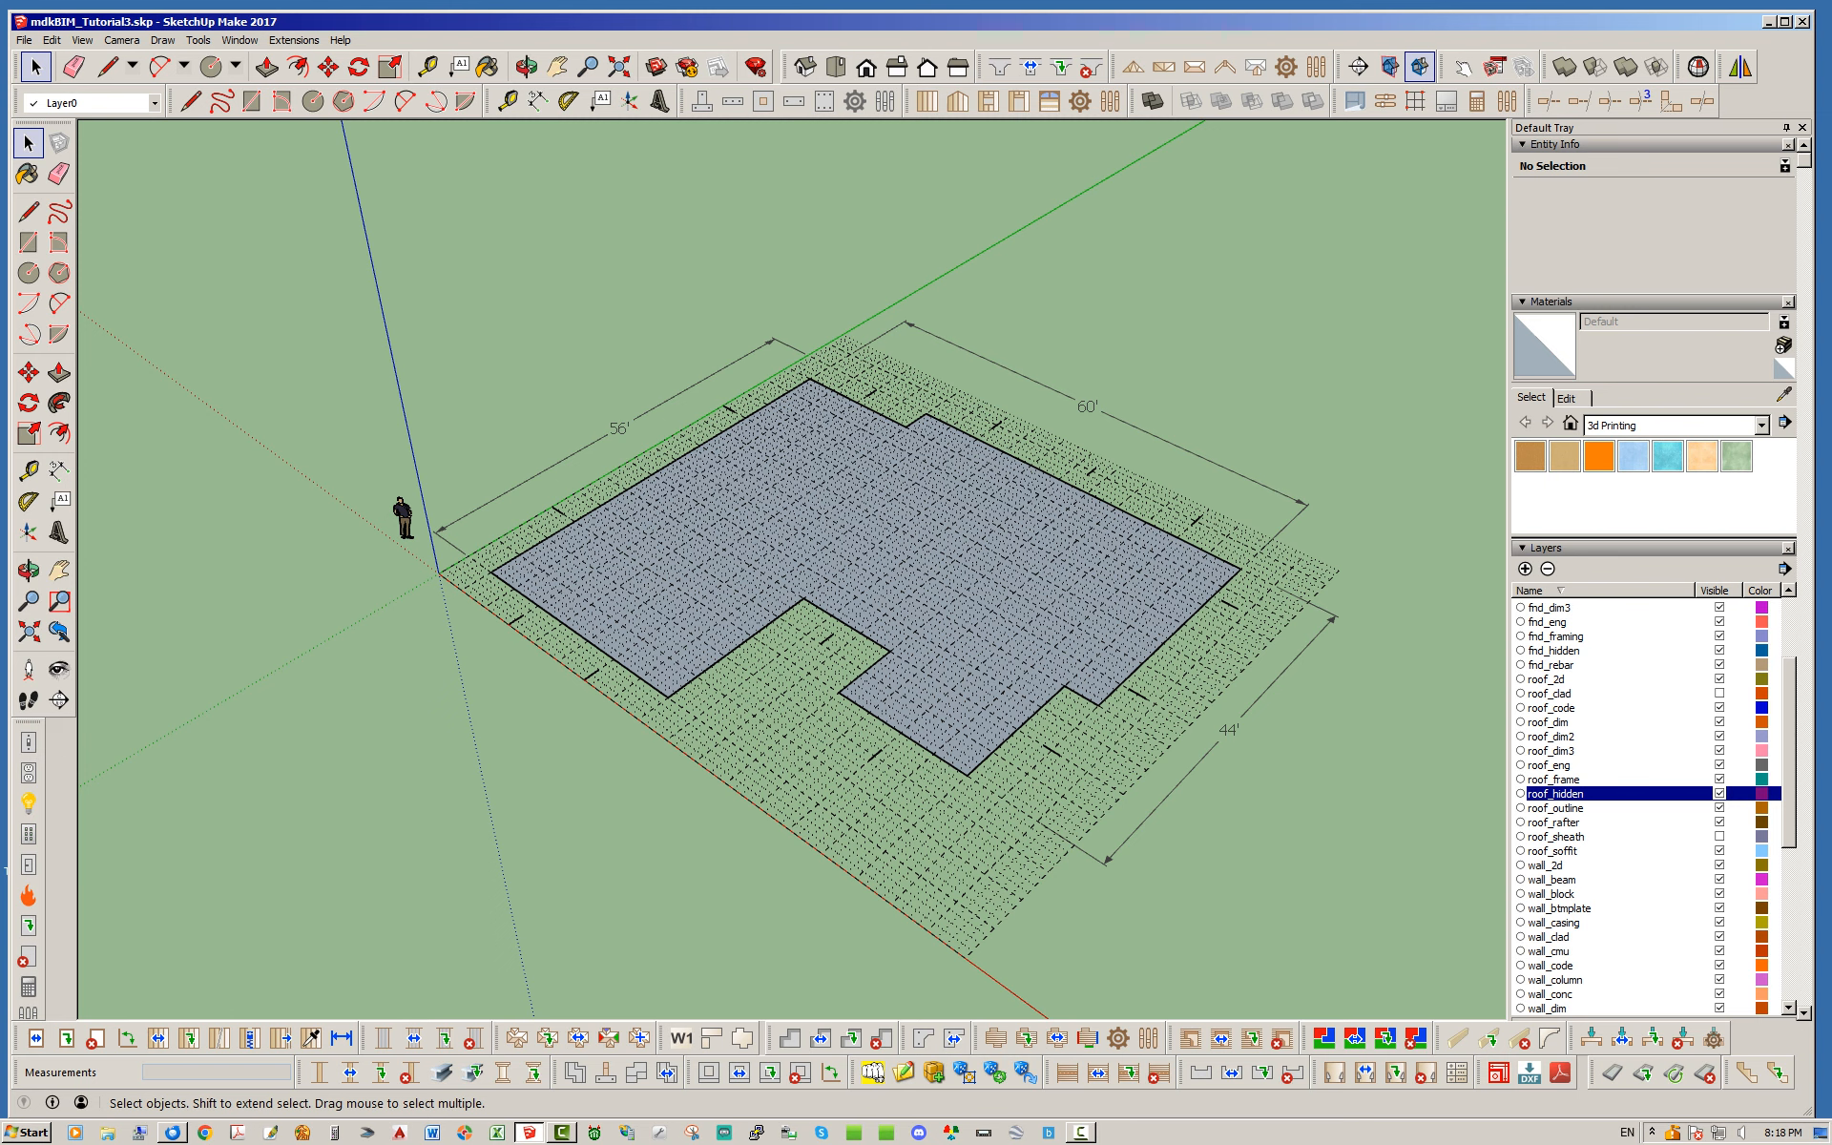
middle_click_drag(792, 573, 778, 629)
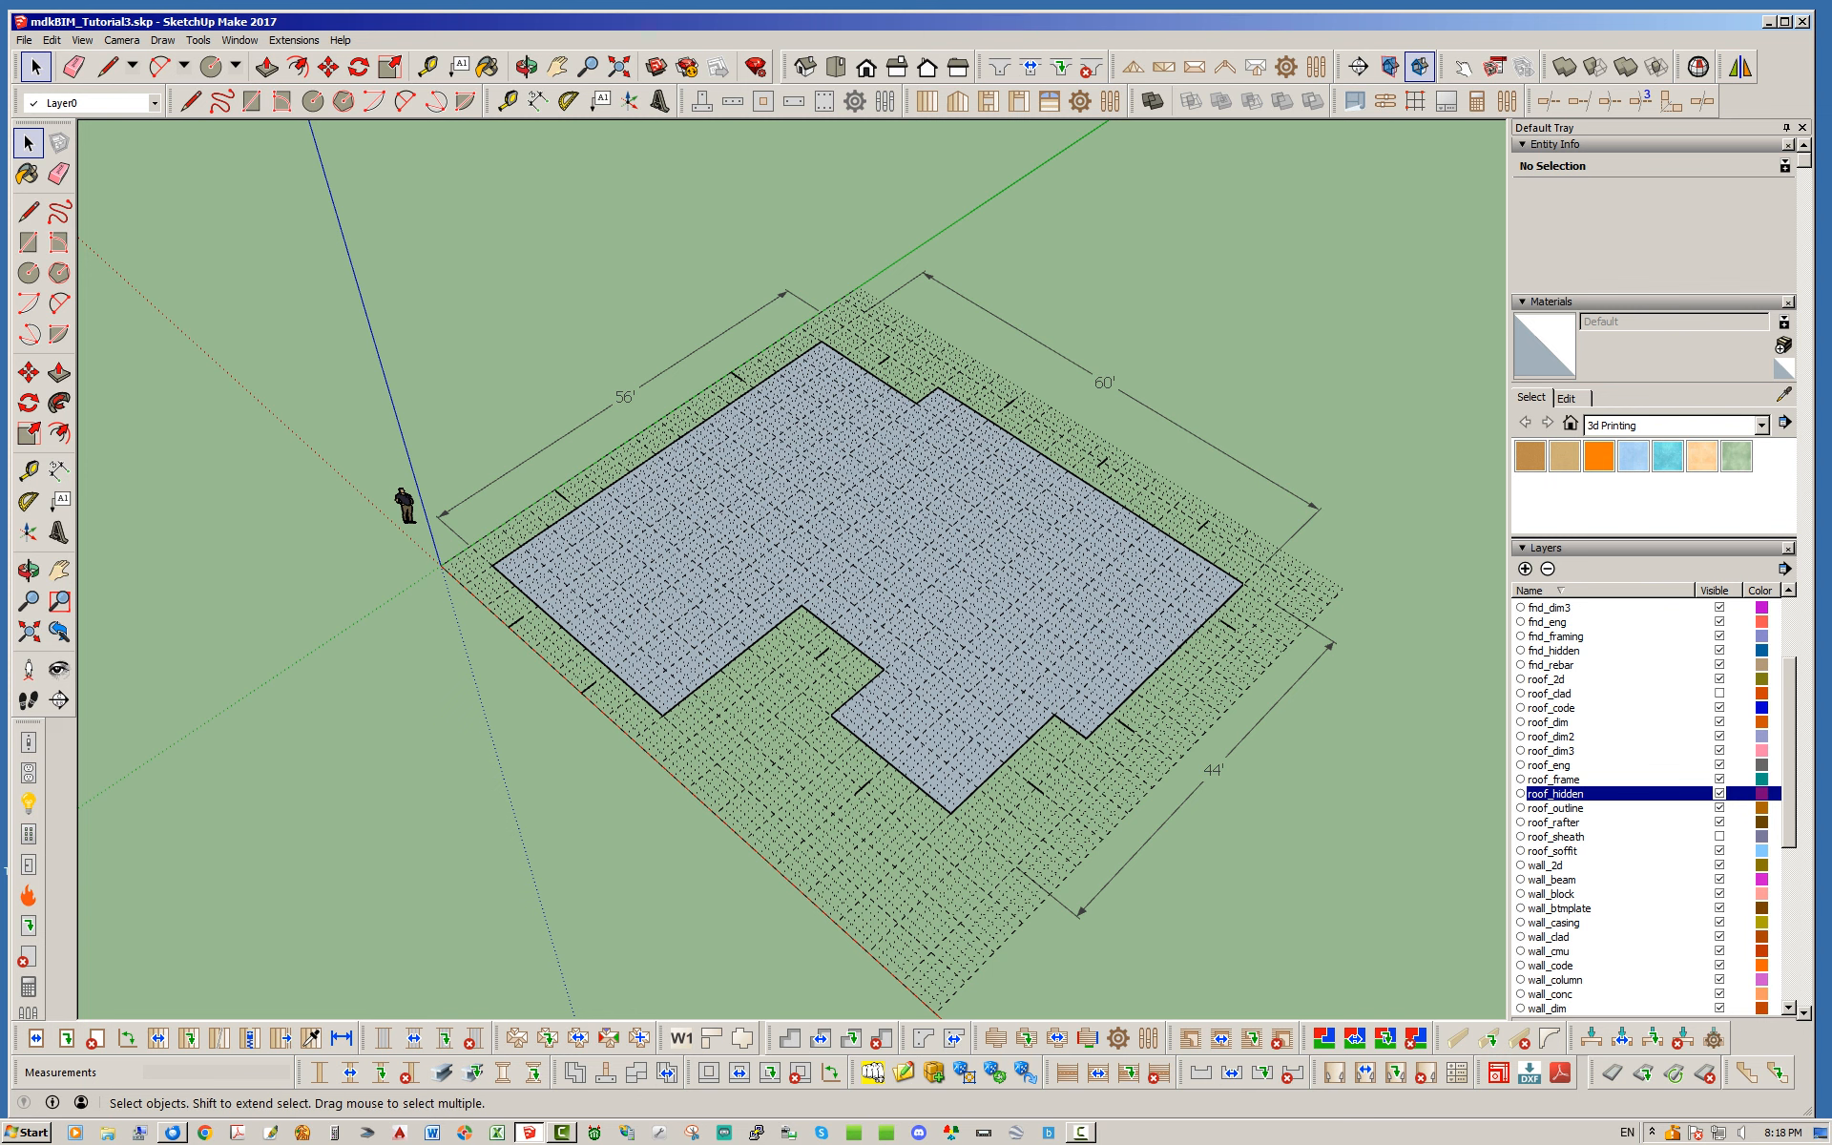
middle_click_drag(792, 573, 997, 516)
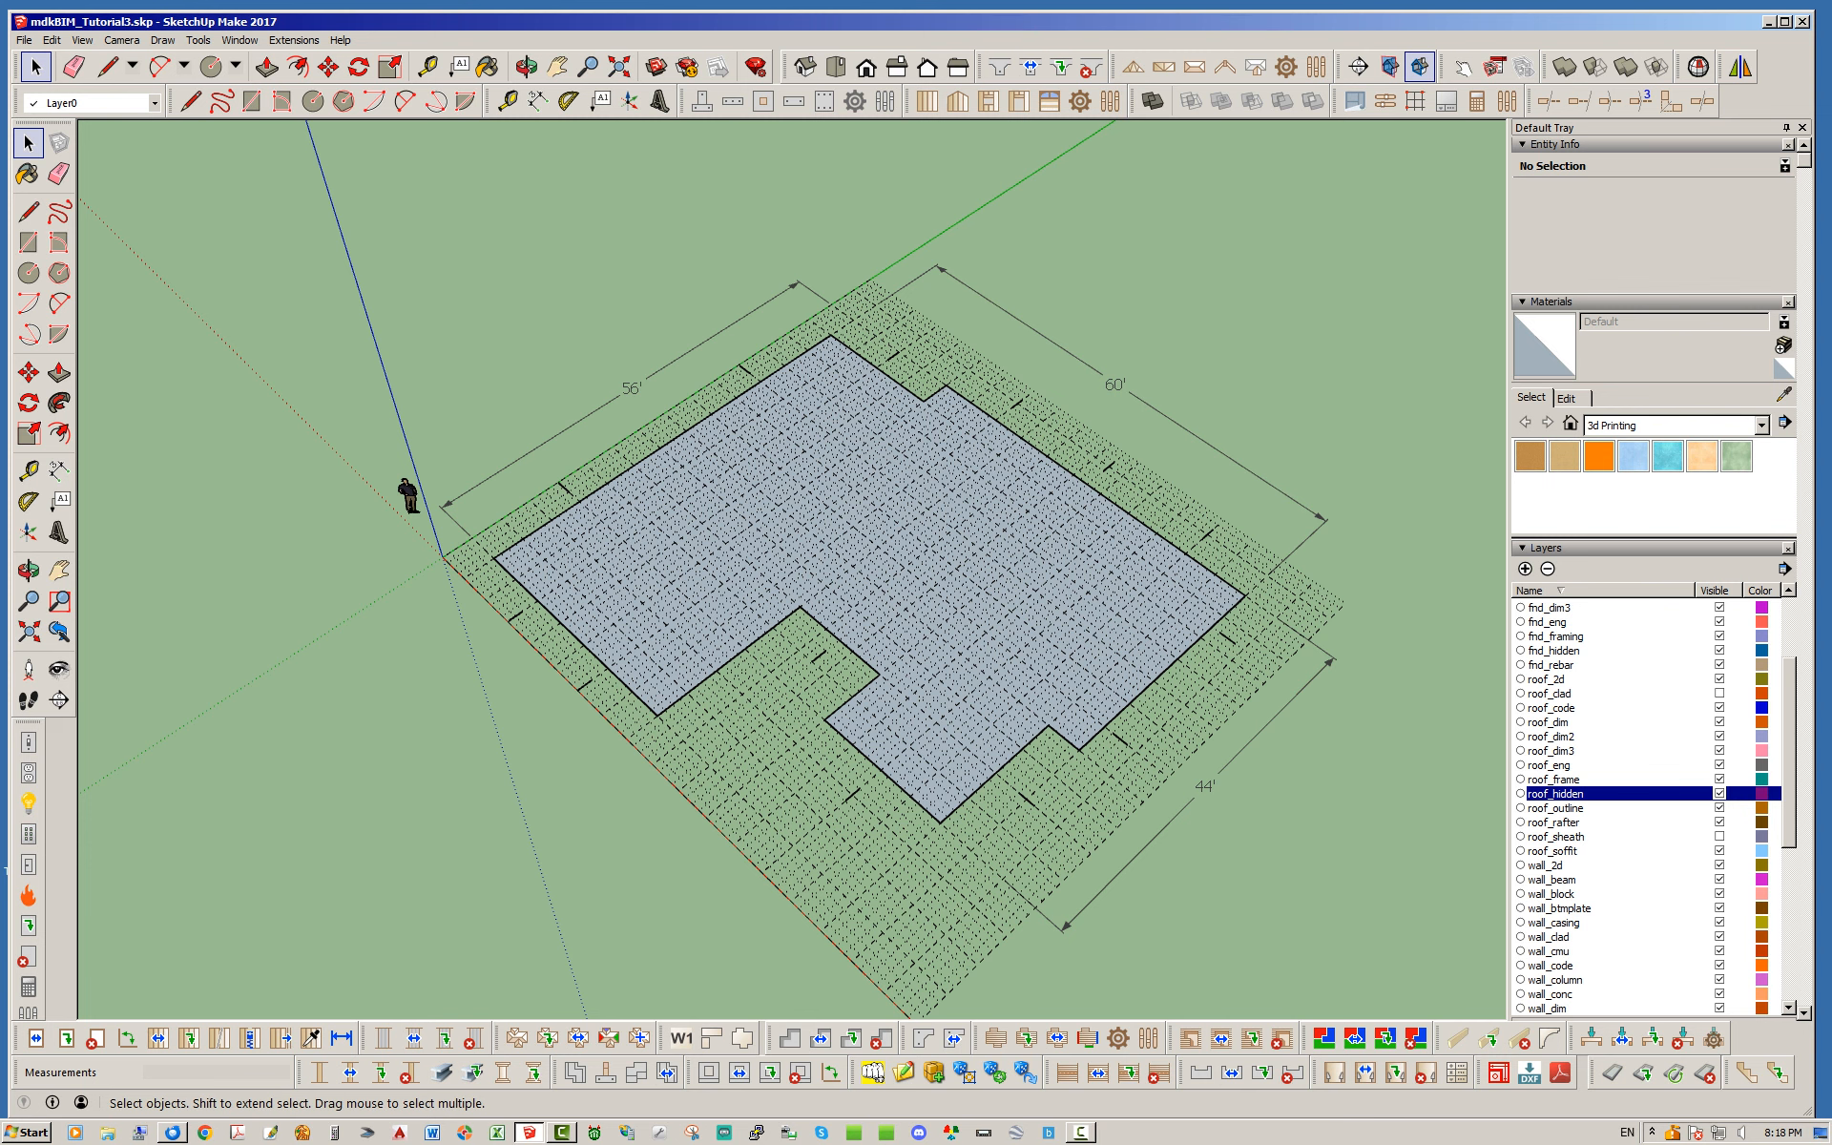
mouse_move(921, 572)
middle_mouse_down()
mouse_move(983, 506)
mouse_move(959, 530)
middle_mouse_up()
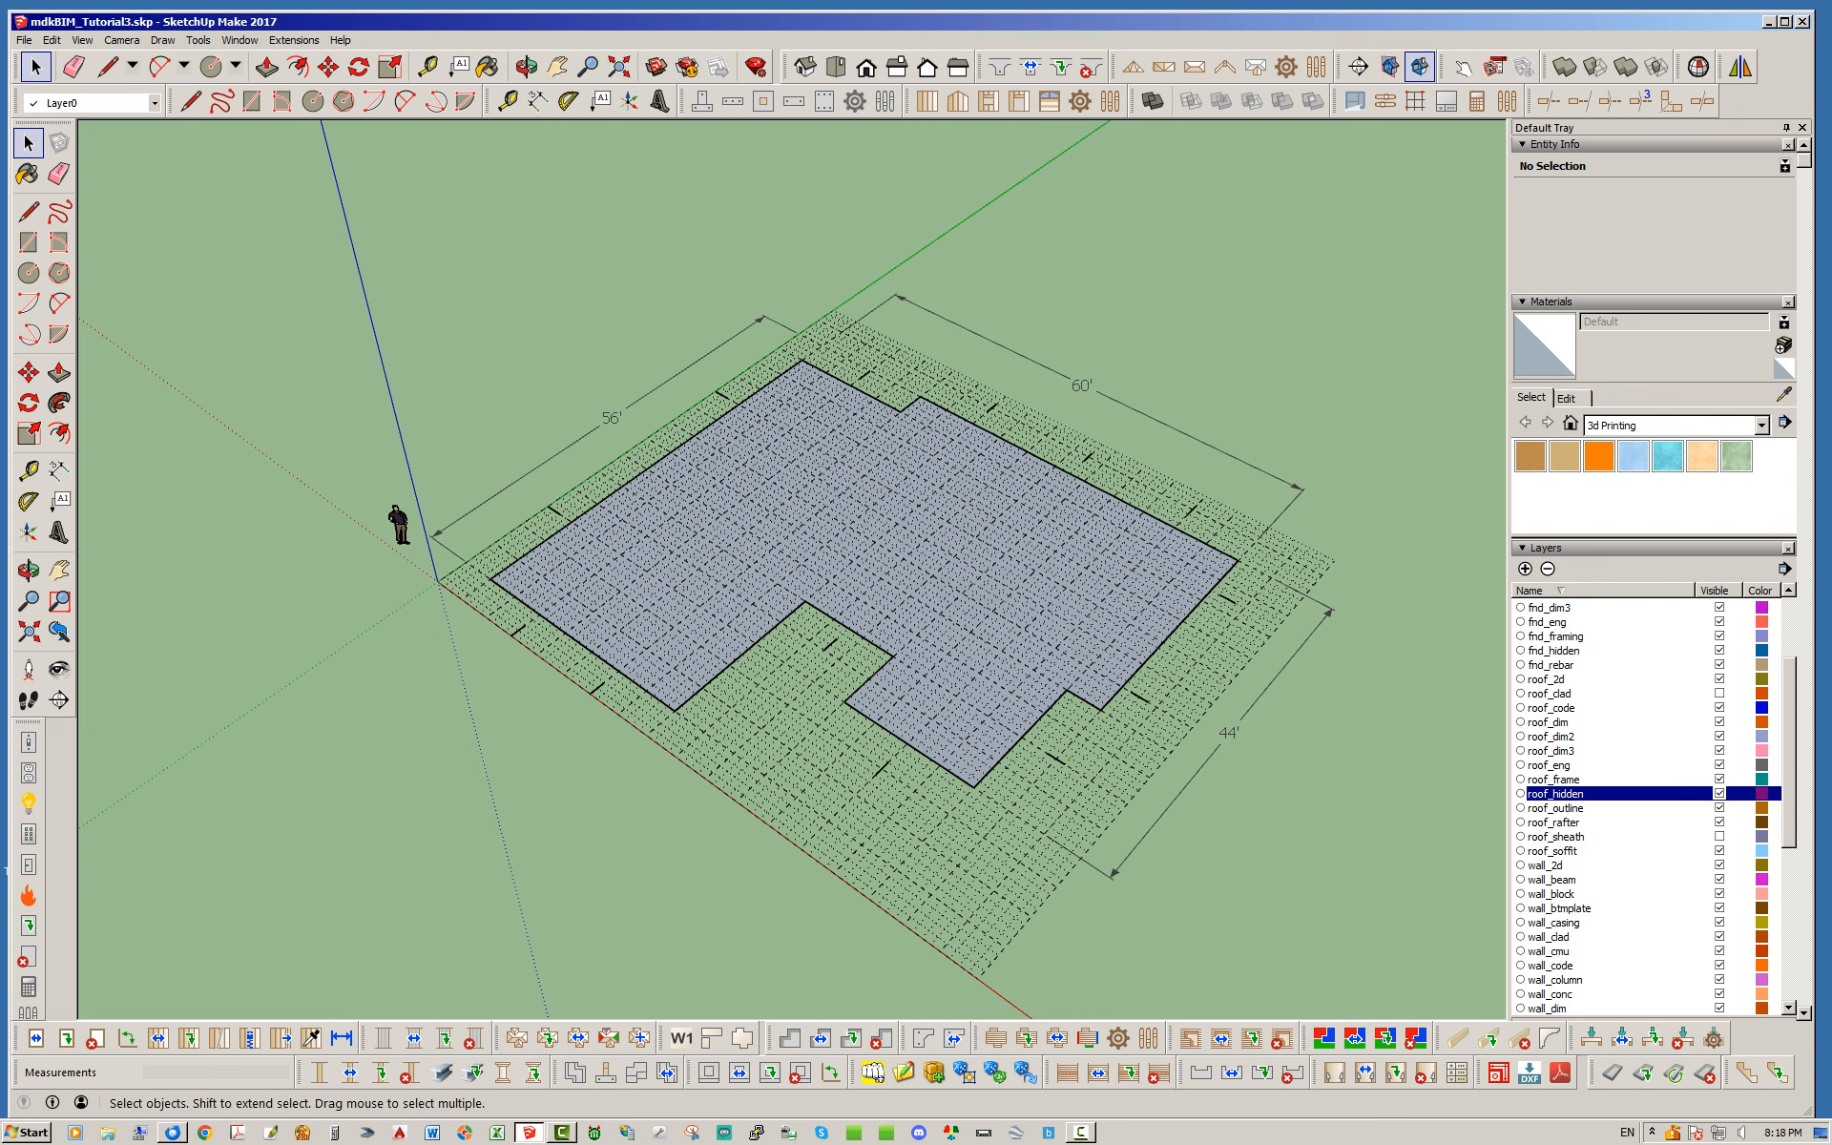
Generate a Slab on Grade foundation from the building footprint face, using profile Type A with reinforcement and anchor bolts.
left_click(923, 1037)
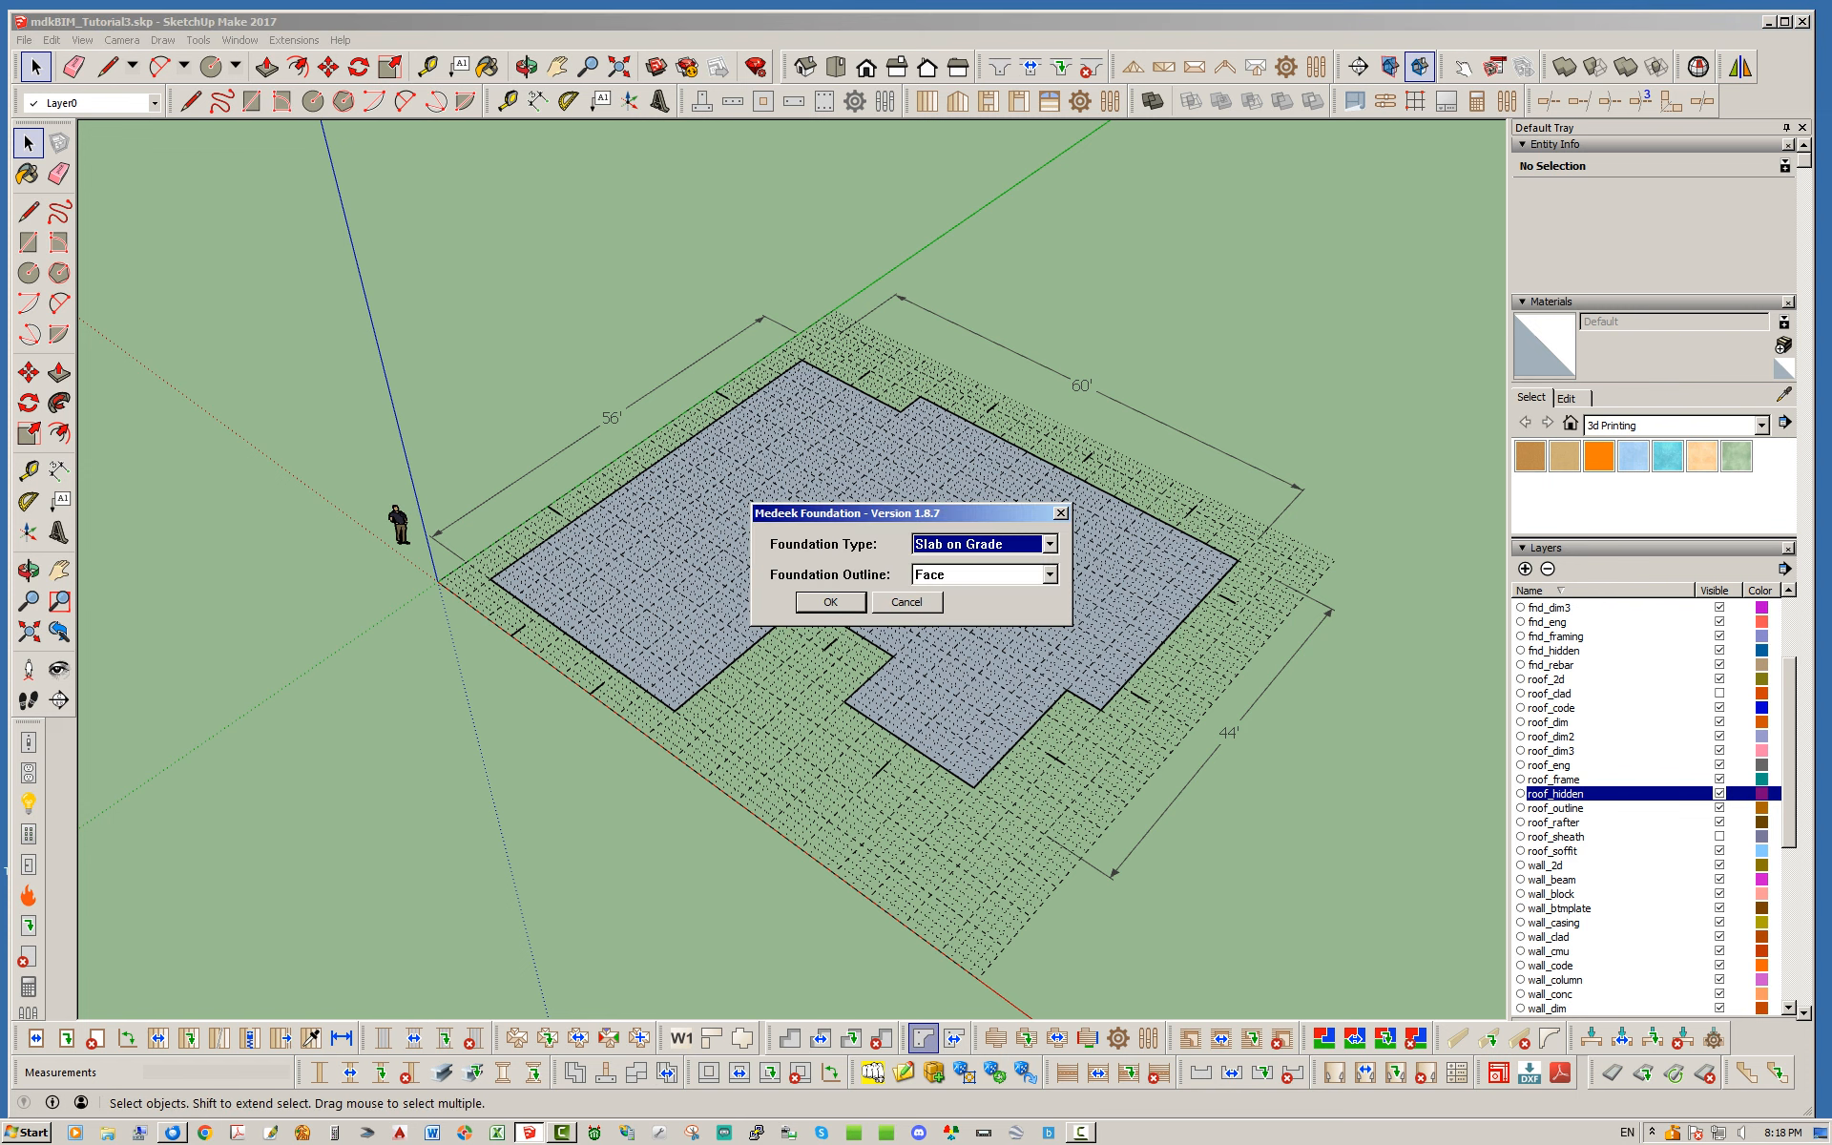
left_click(830, 601)
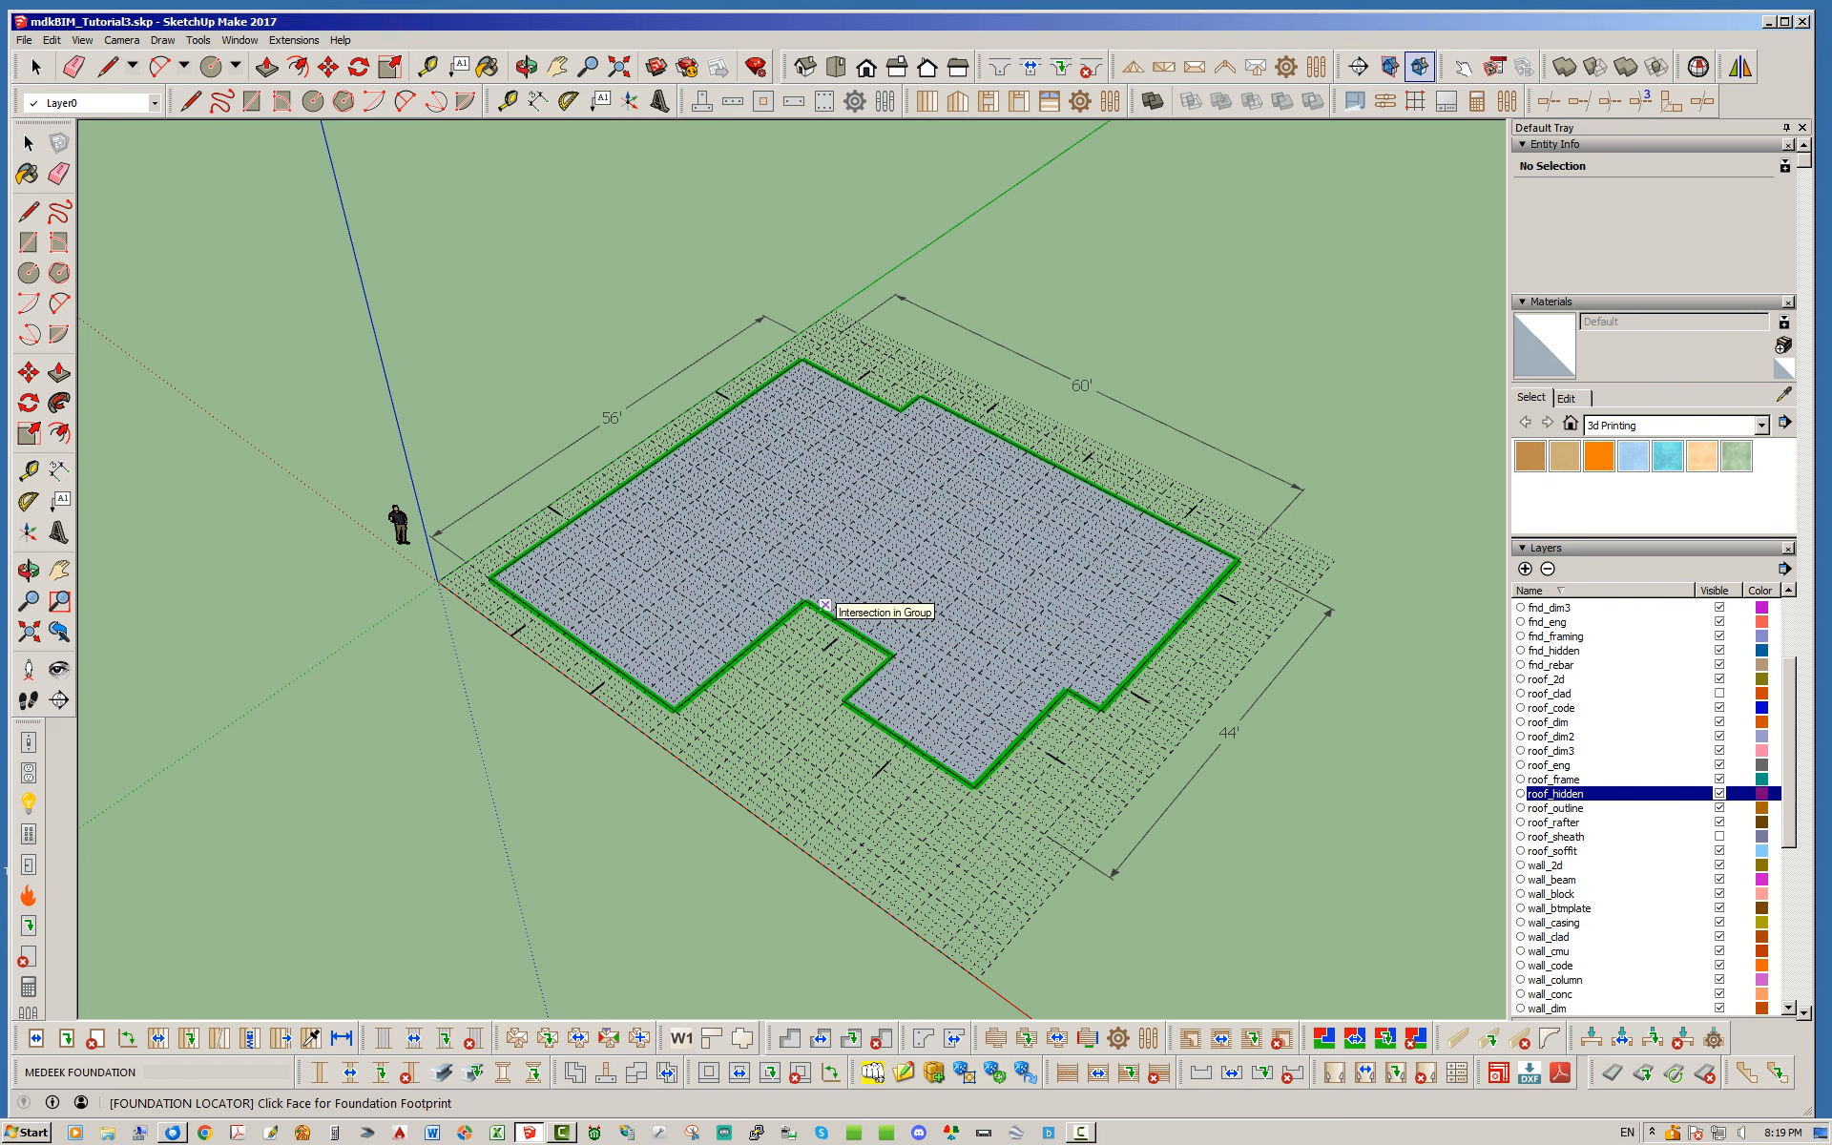
left_click(547, 580)
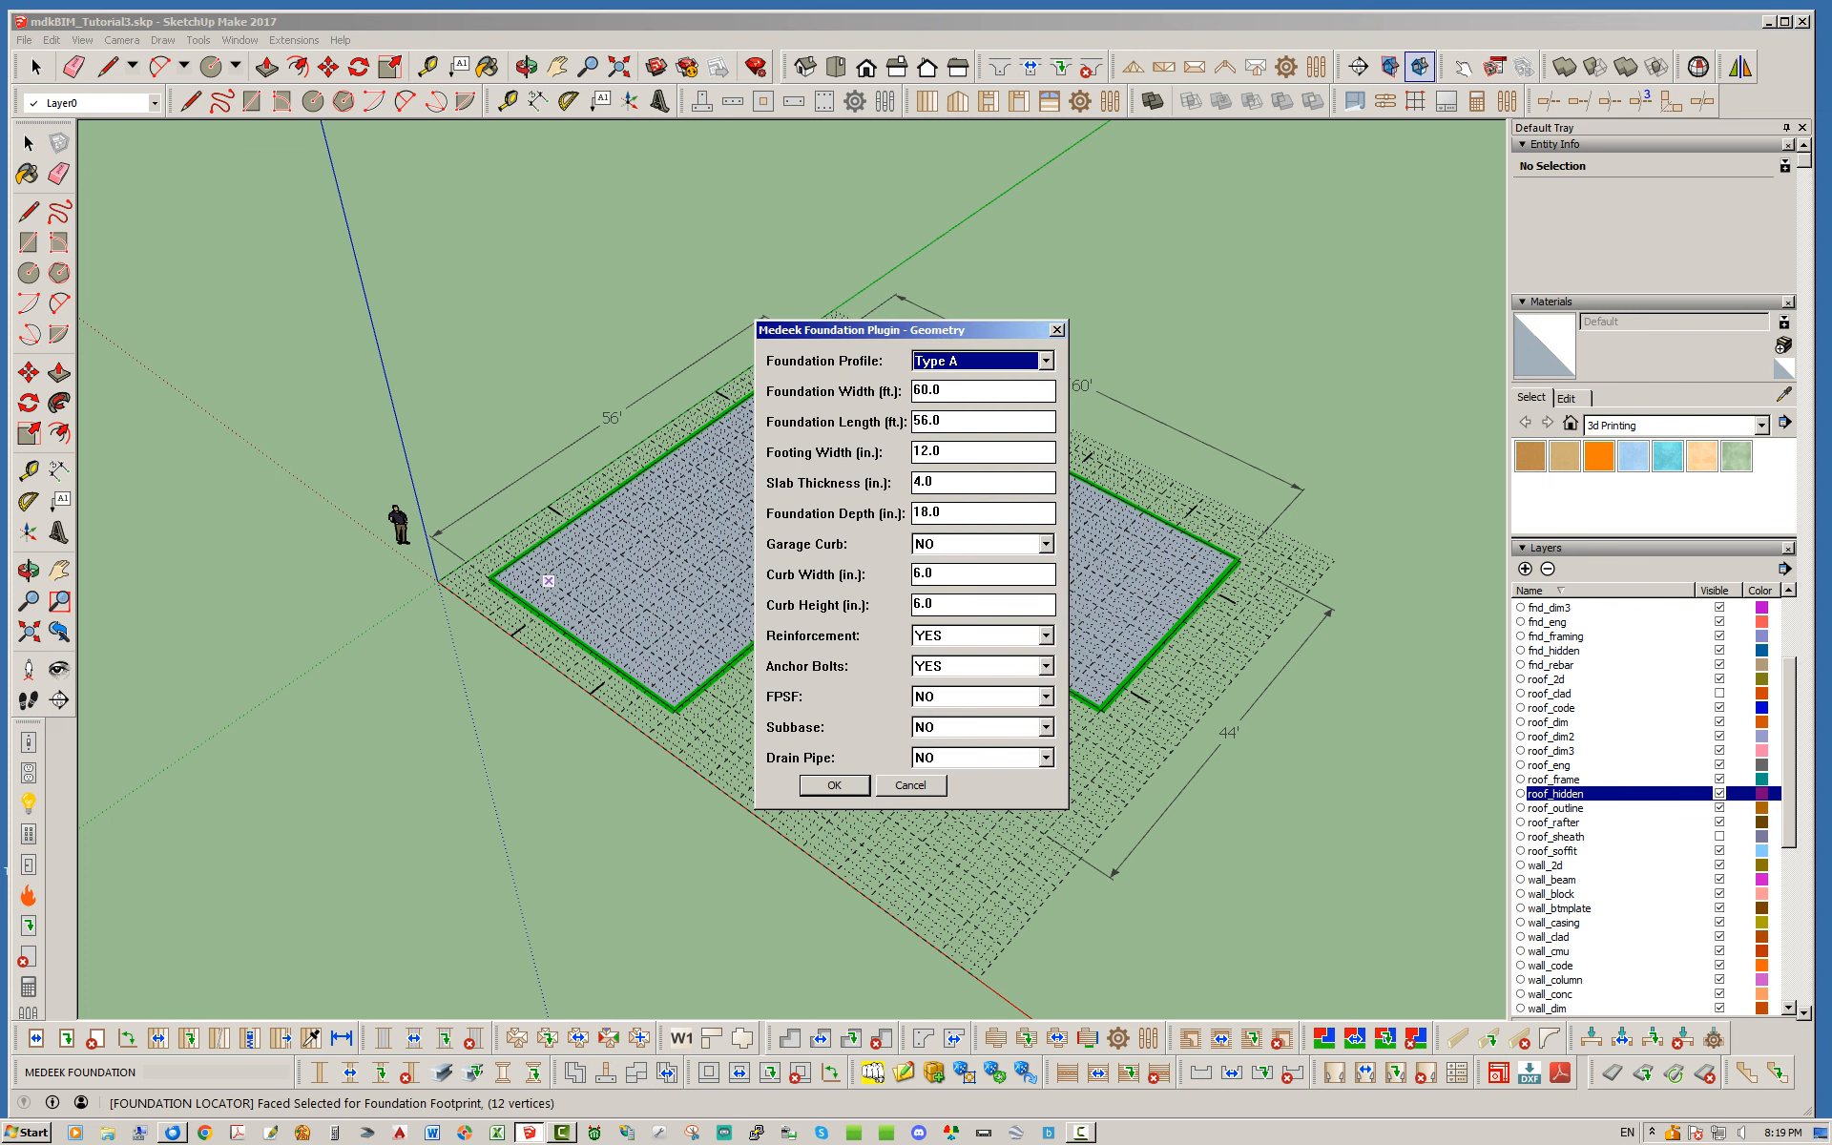
key("Return")
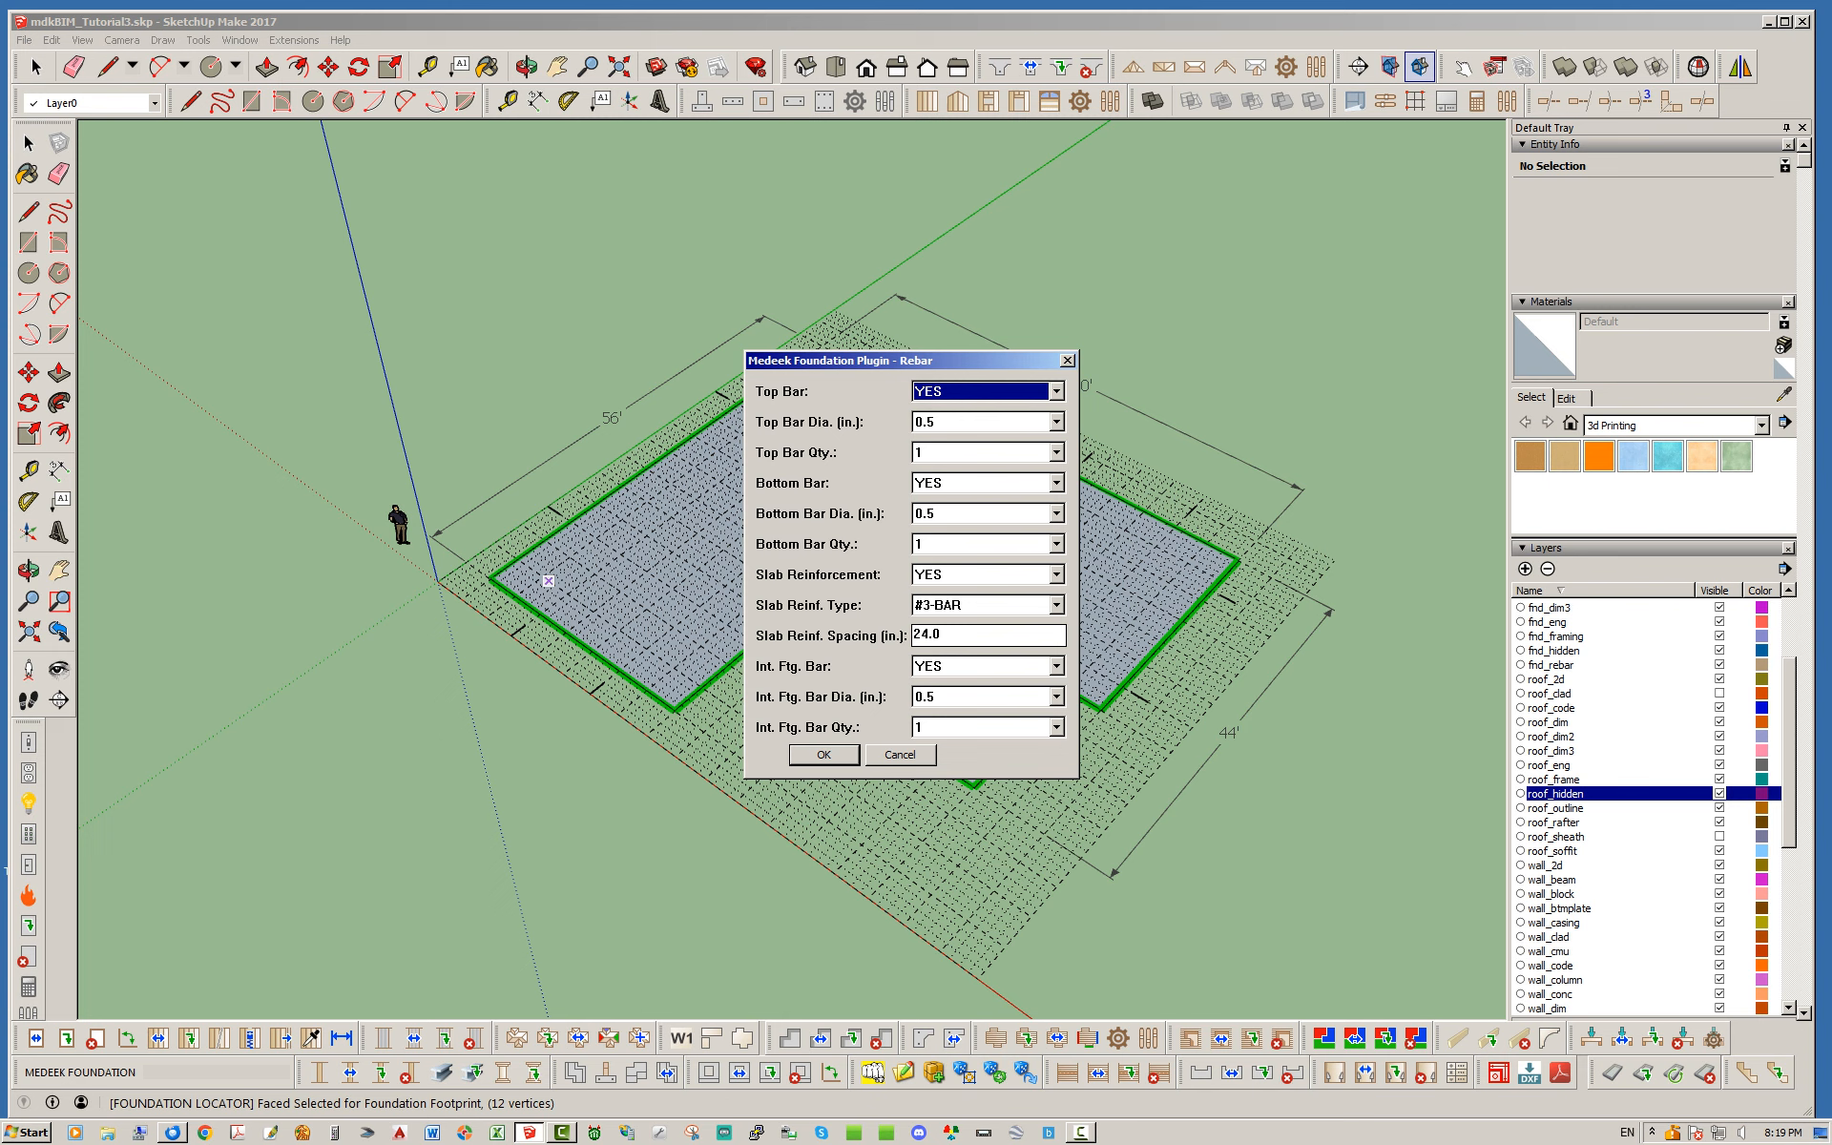
key("Return")
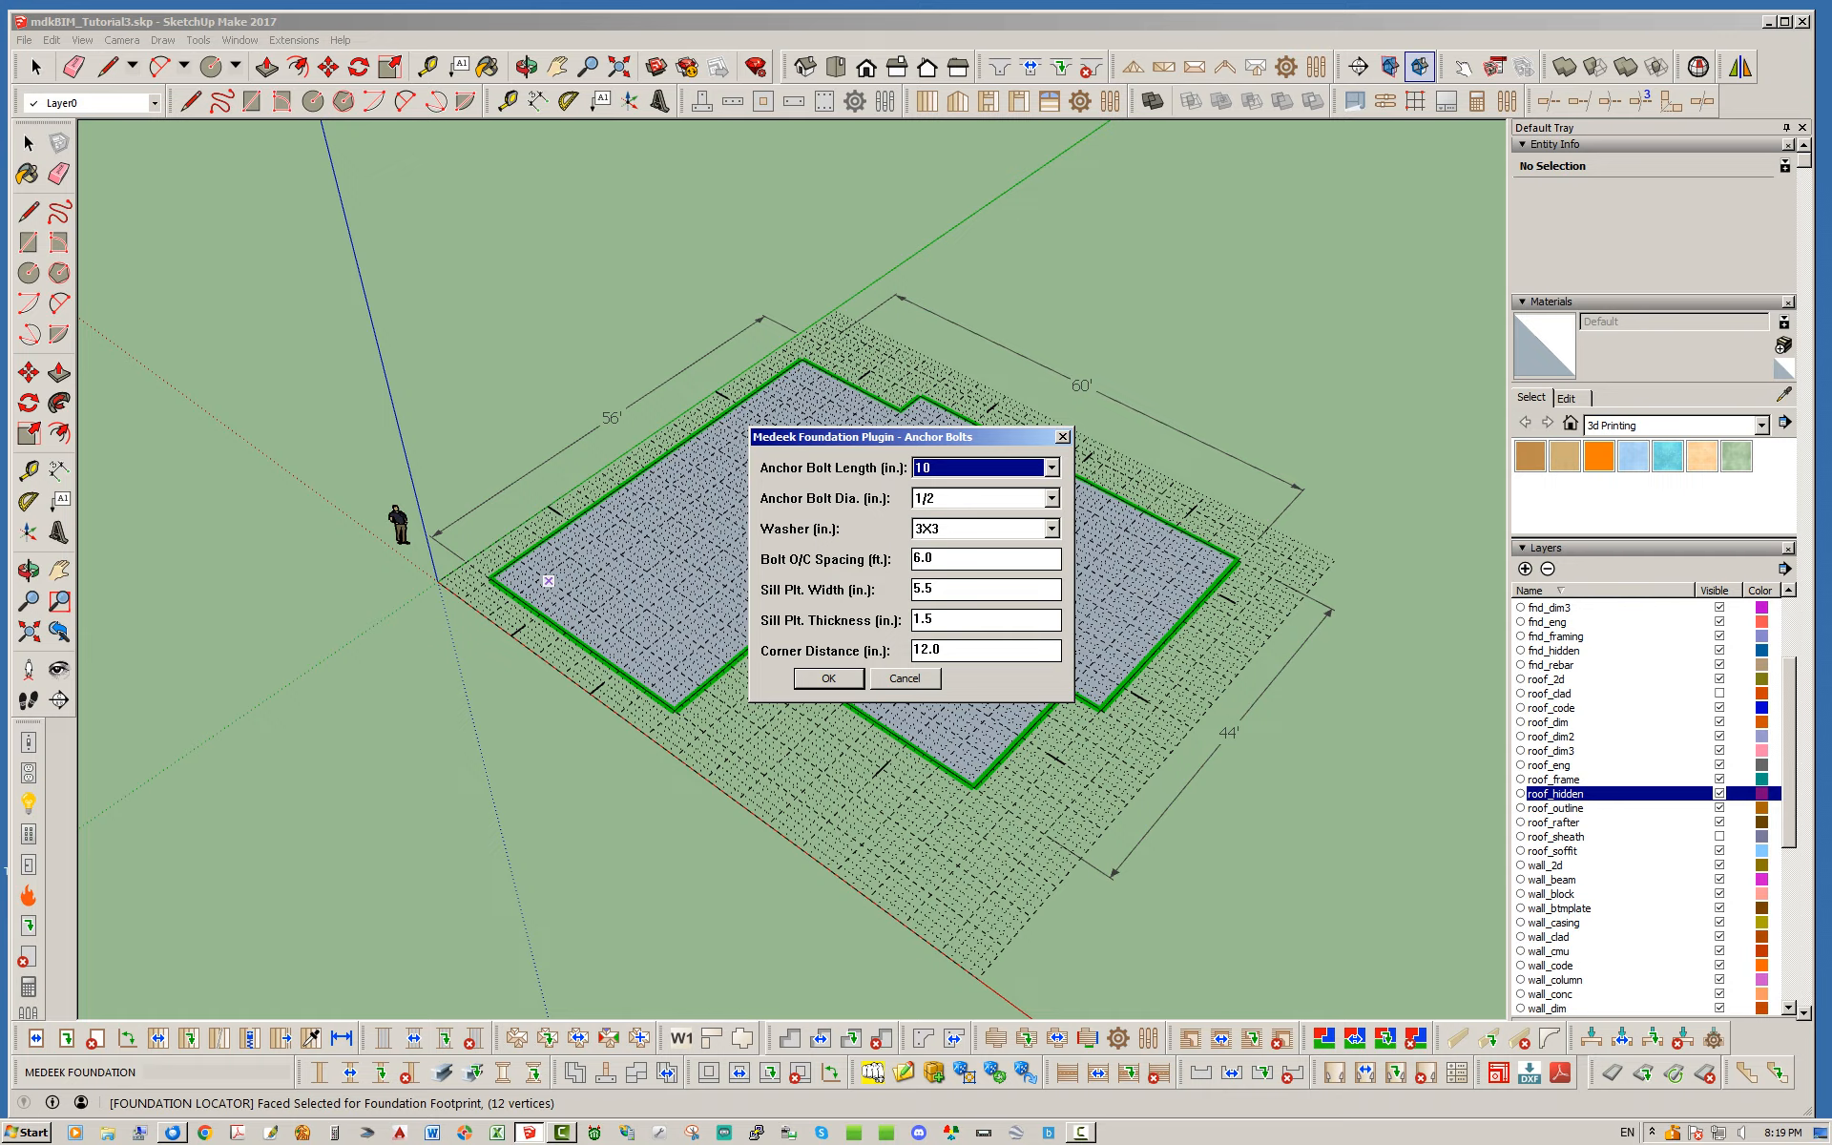
key("Return")
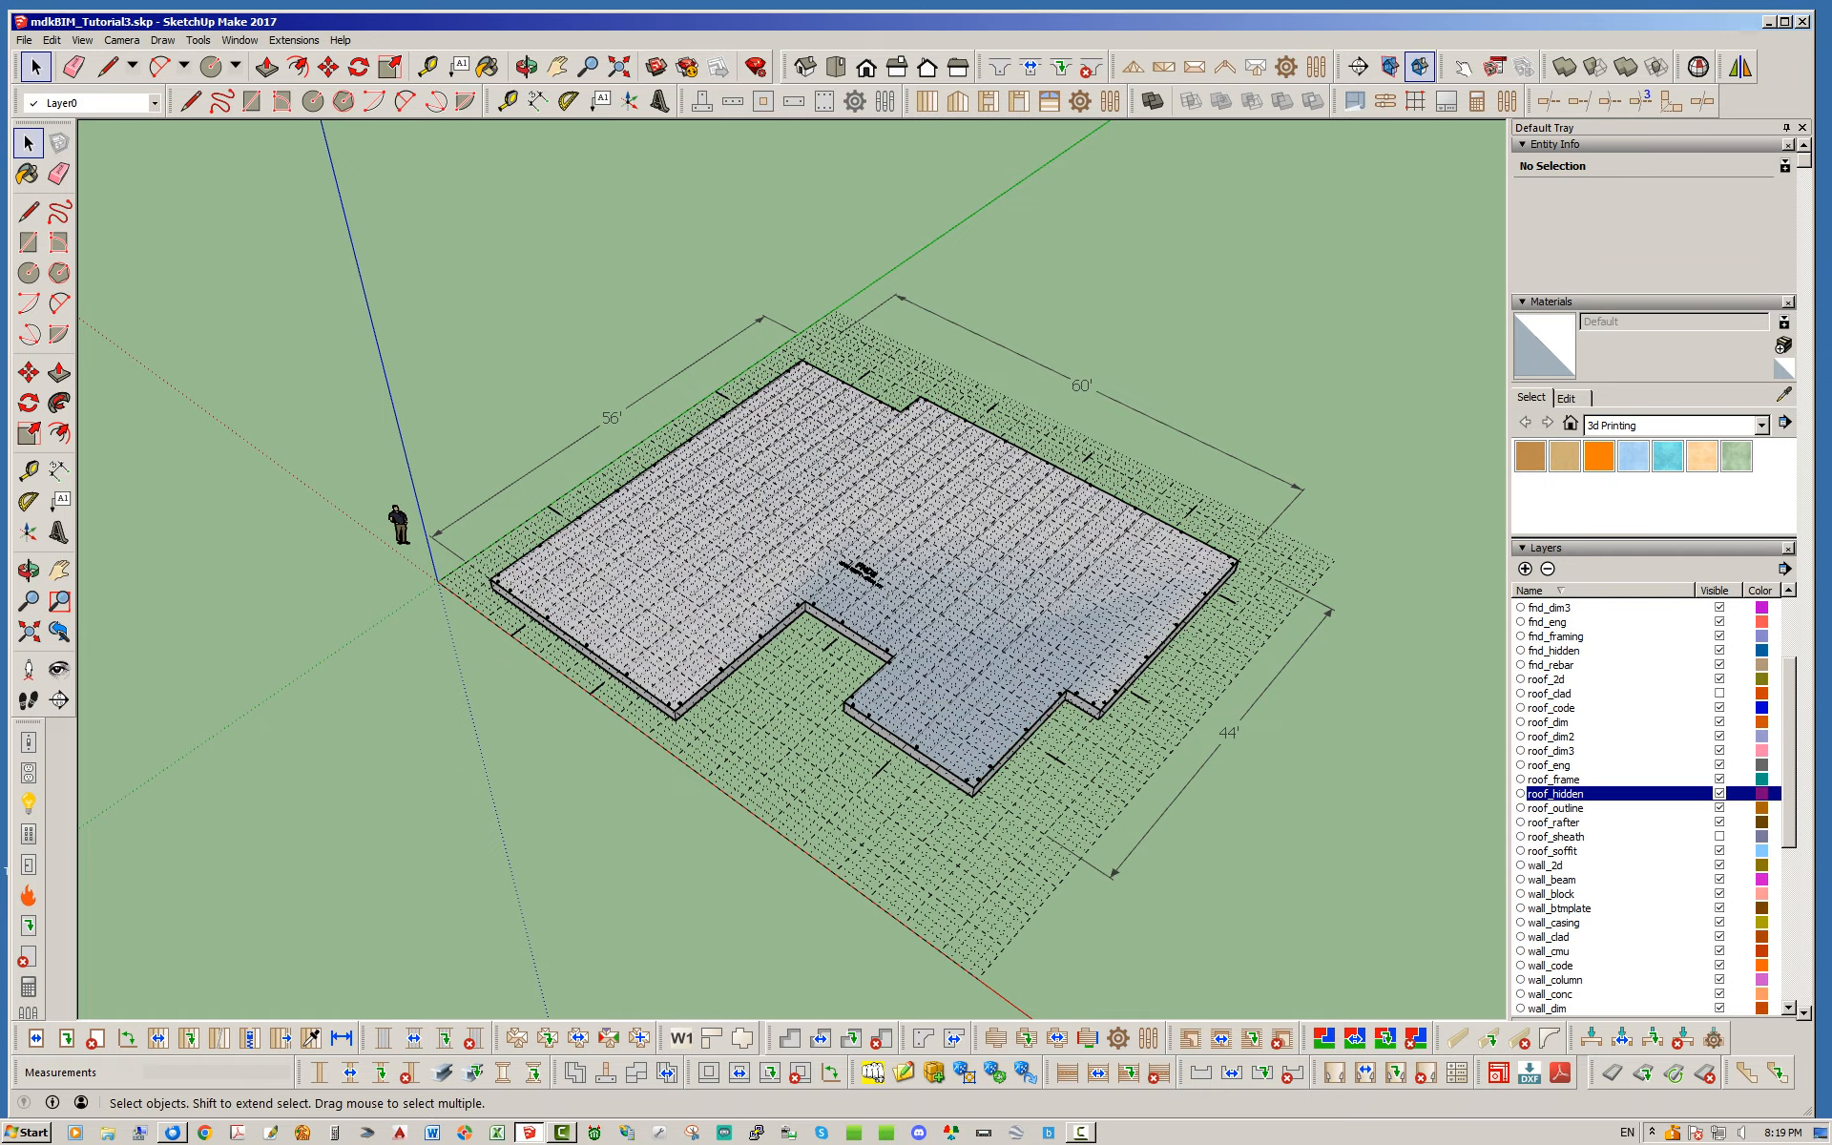
Hide the slab-on-grade foundation group so only the footprint face remains.
scroll(868, 725, "up", 4)
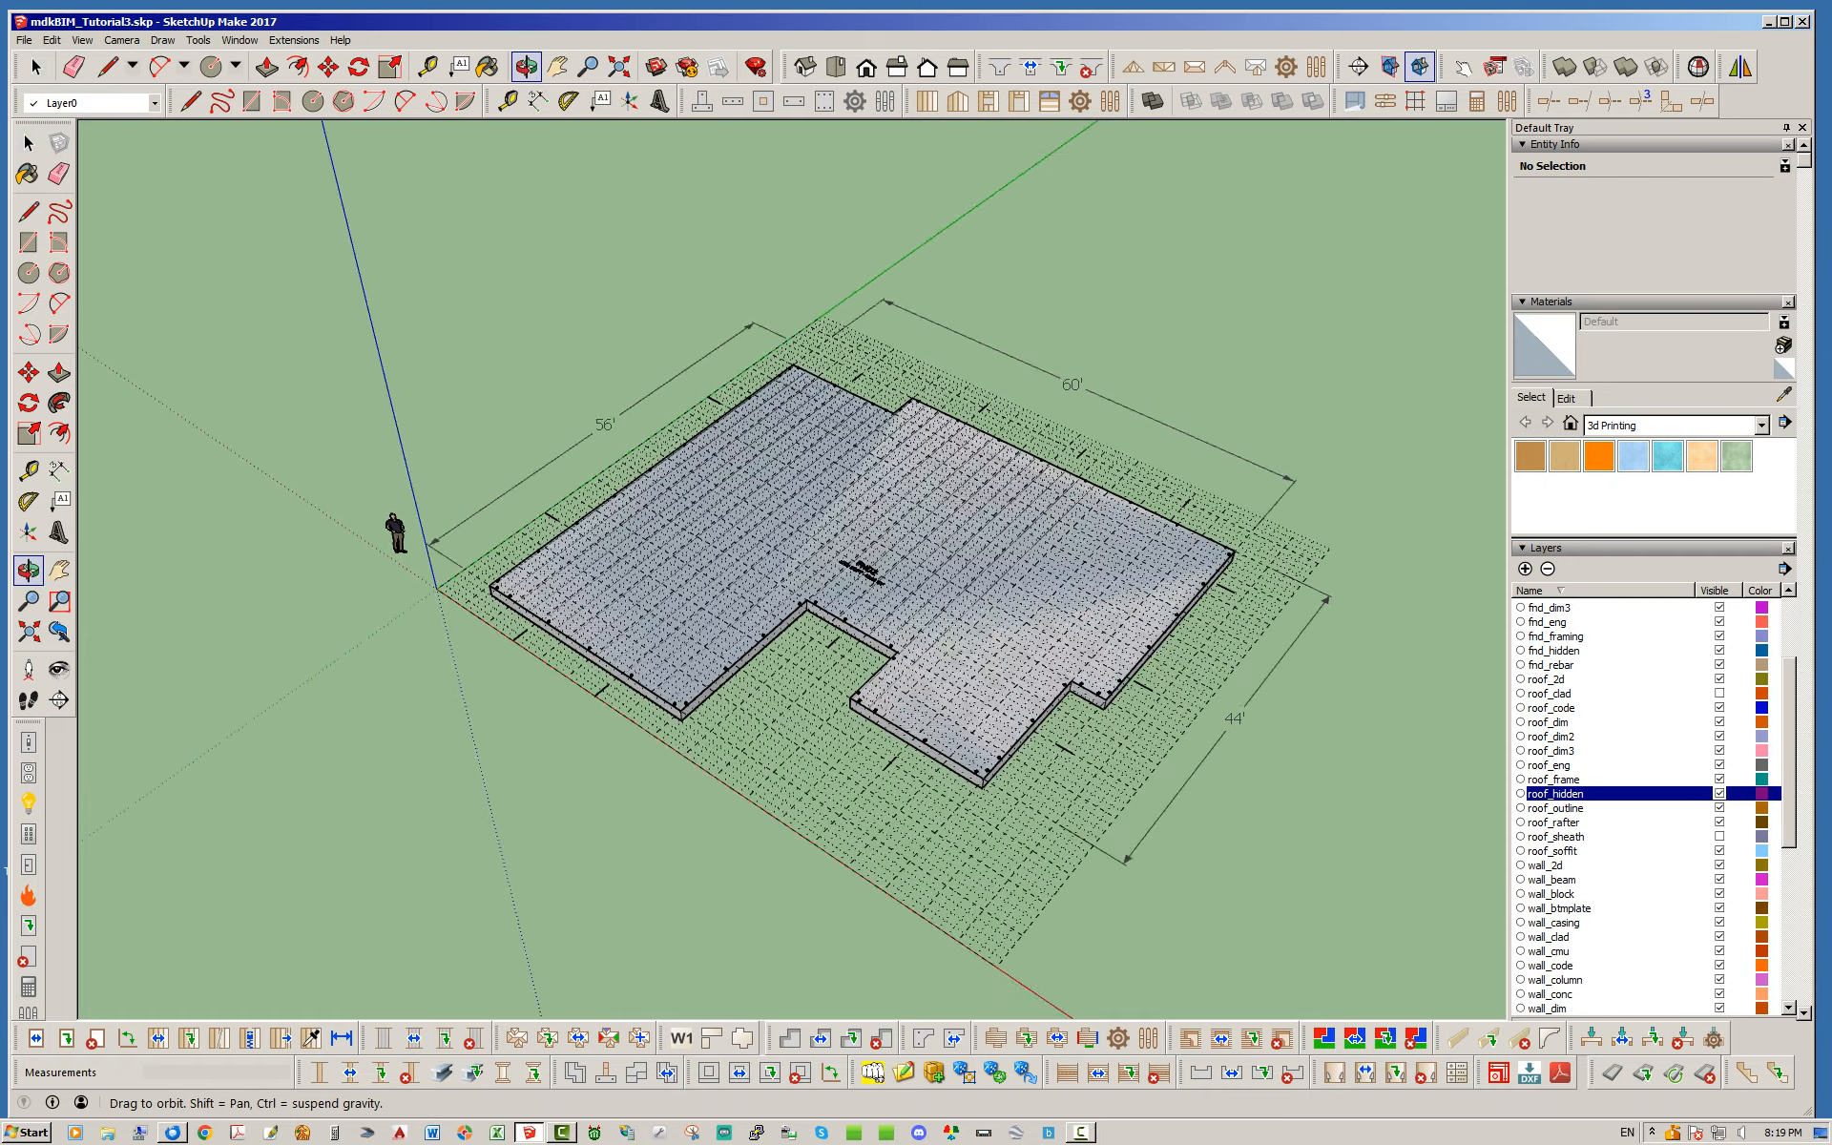
scroll(954, 763, "up", 4)
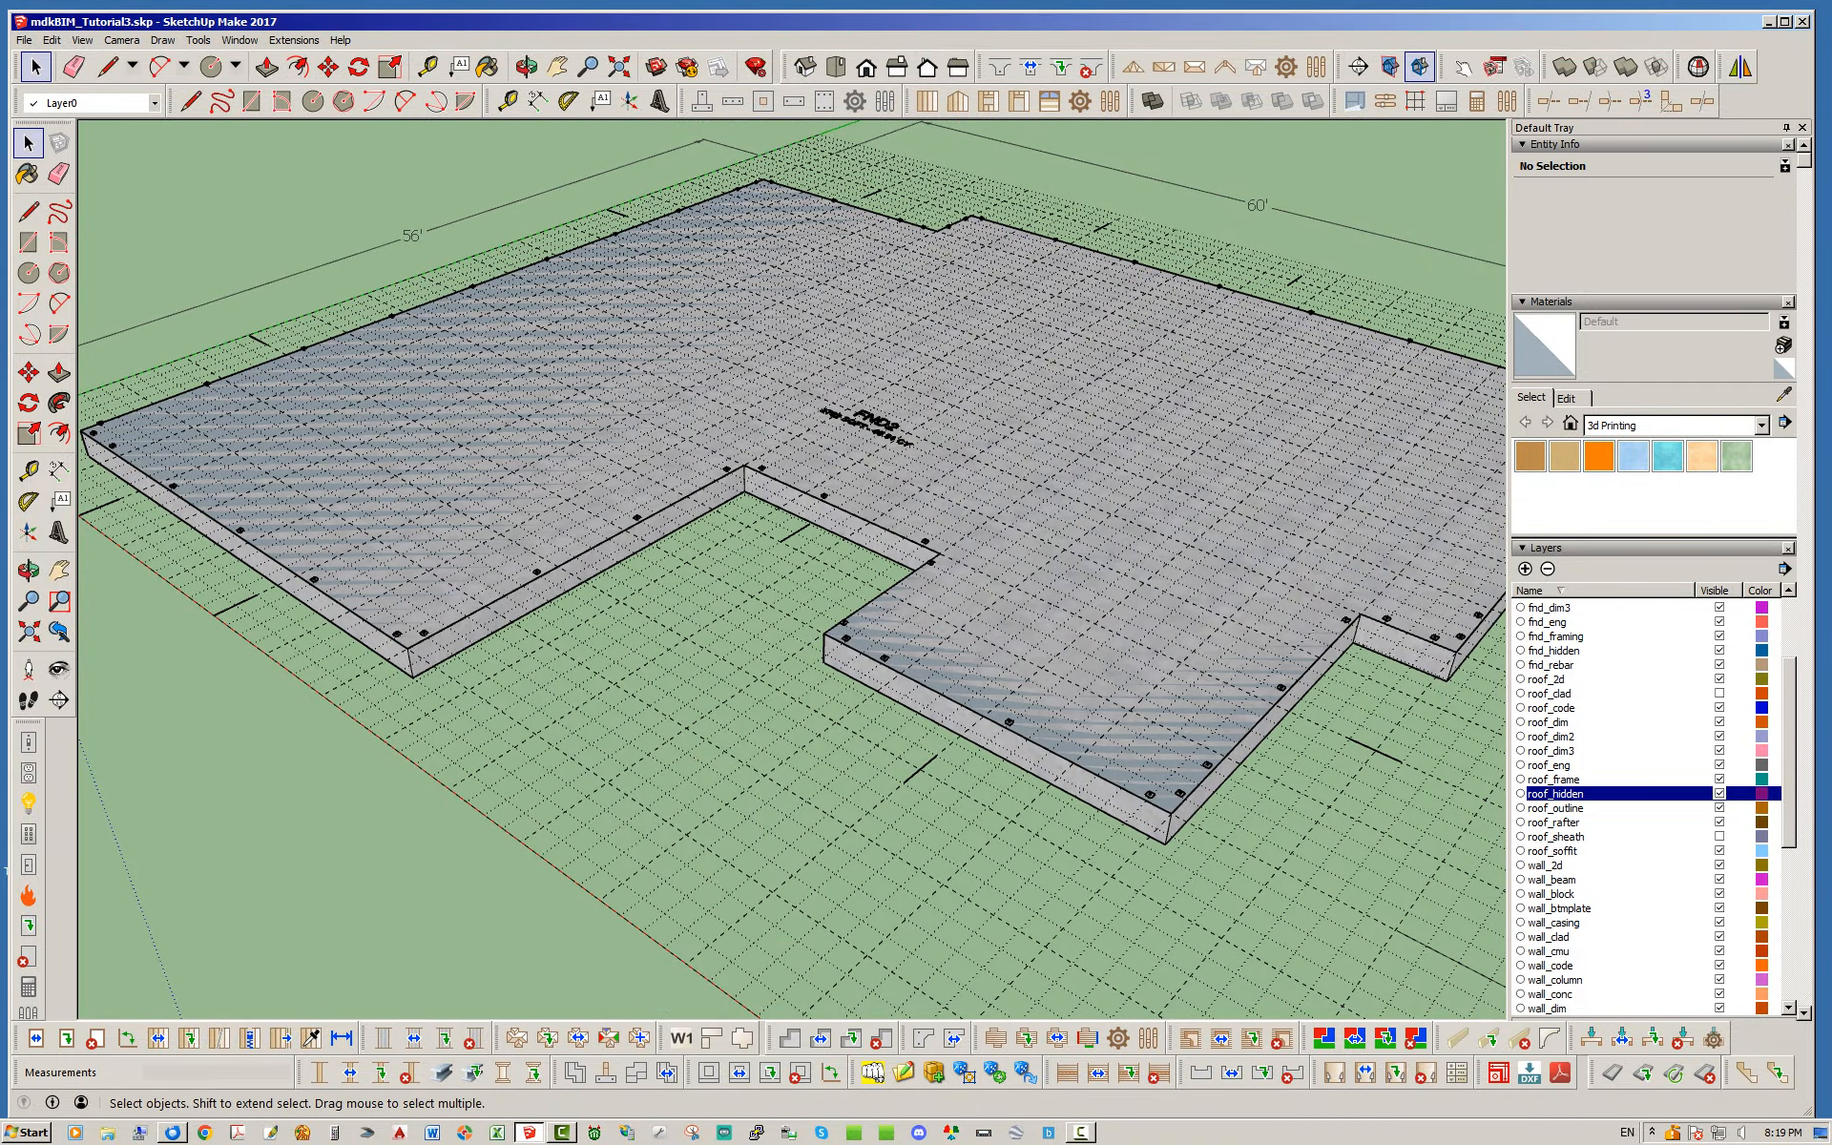
scroll(744, 491, "up", 2)
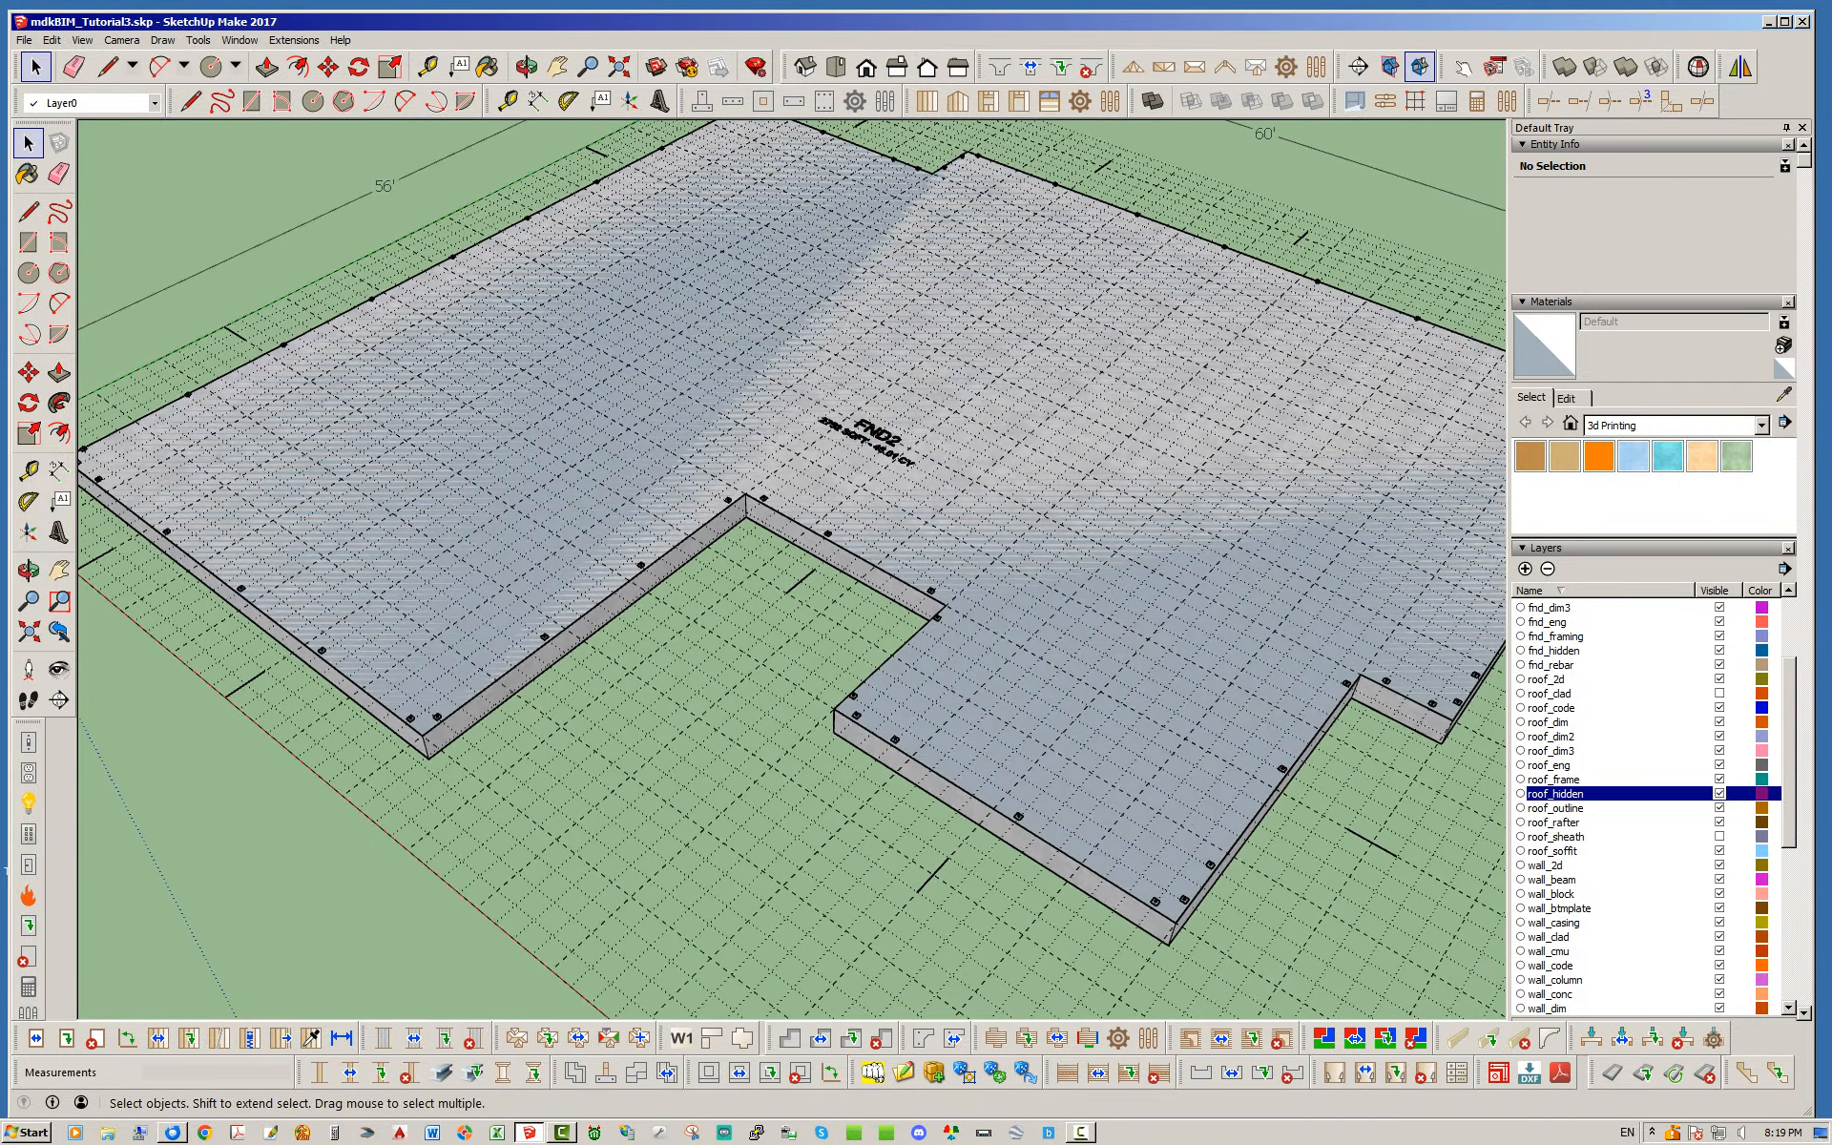
right_click(878, 748)
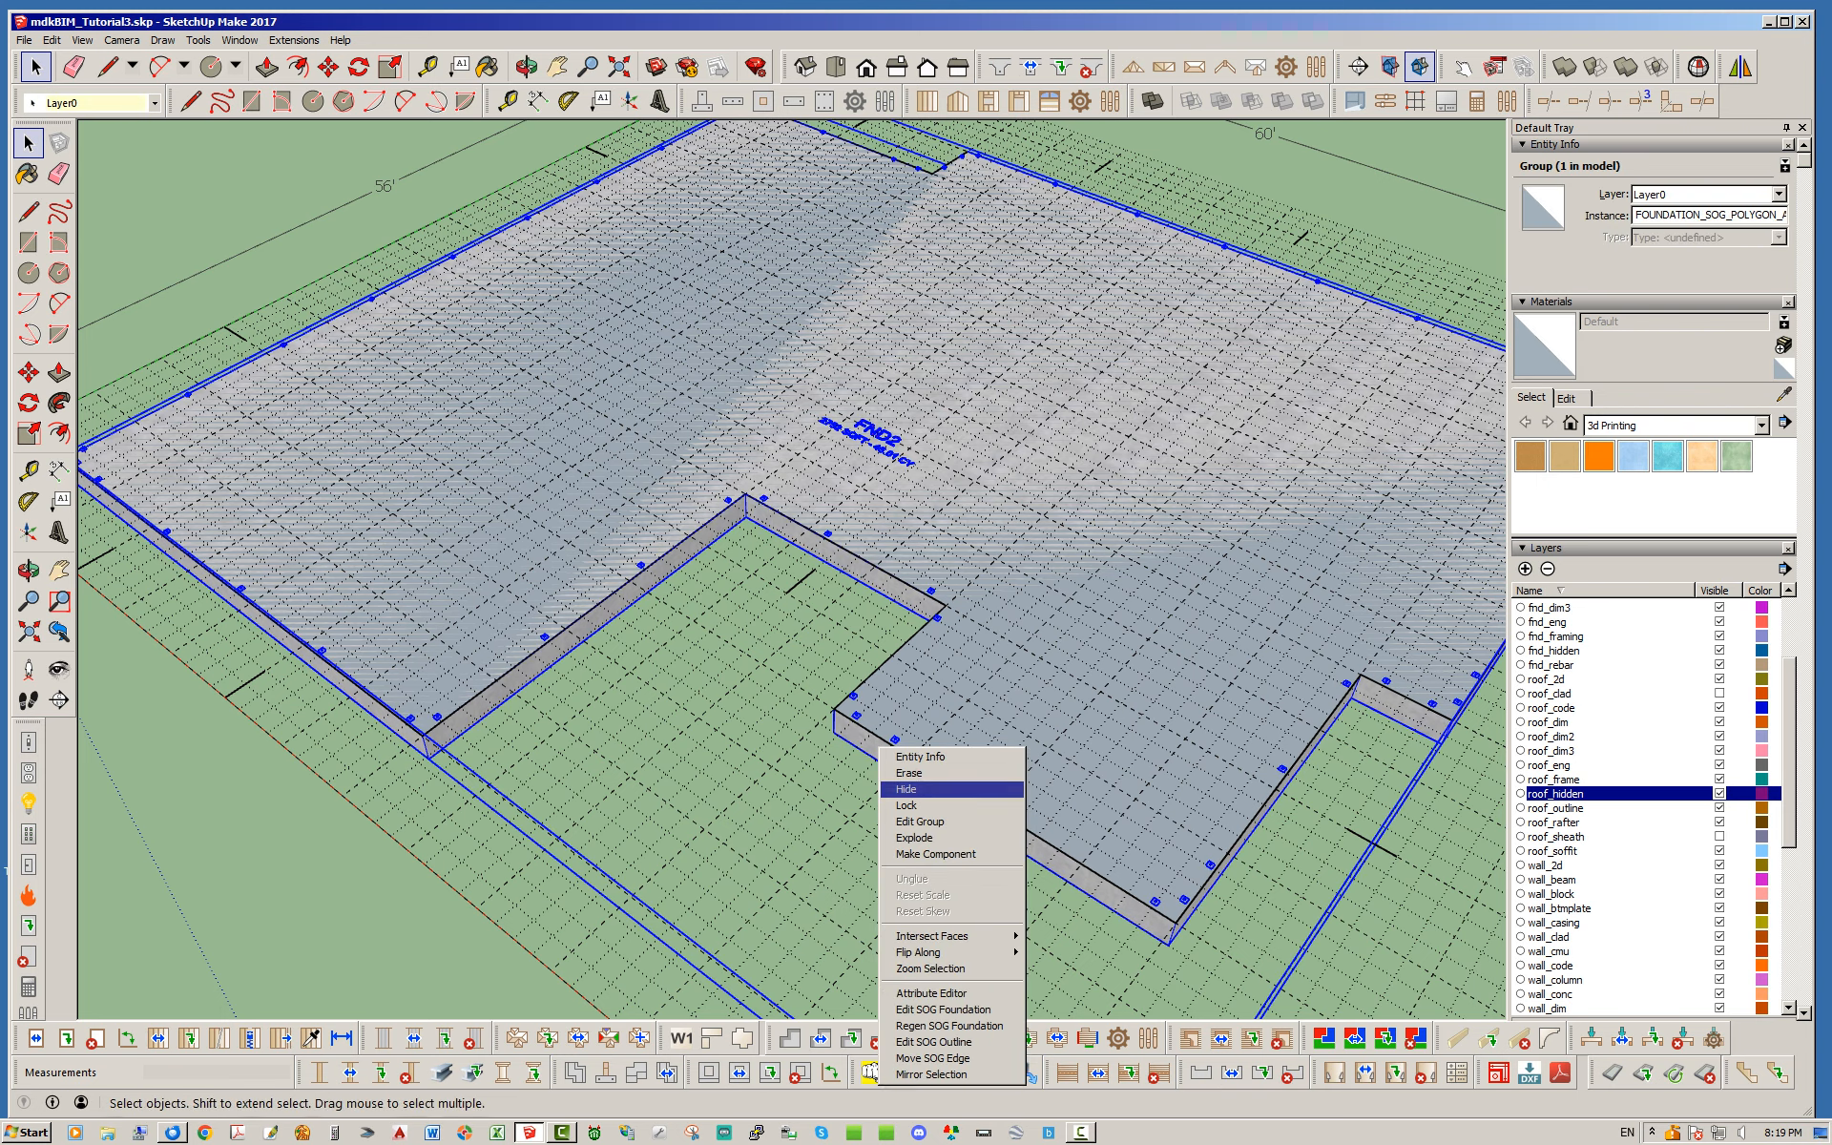
left_click(907, 789)
Draw the wall perimeter on the footprint face with 2x6 rectangular walls 109.125 in. high and Wall Framing set to NO.
scroll(664, 744, "down", 3)
scroll(663, 744, "down", 3)
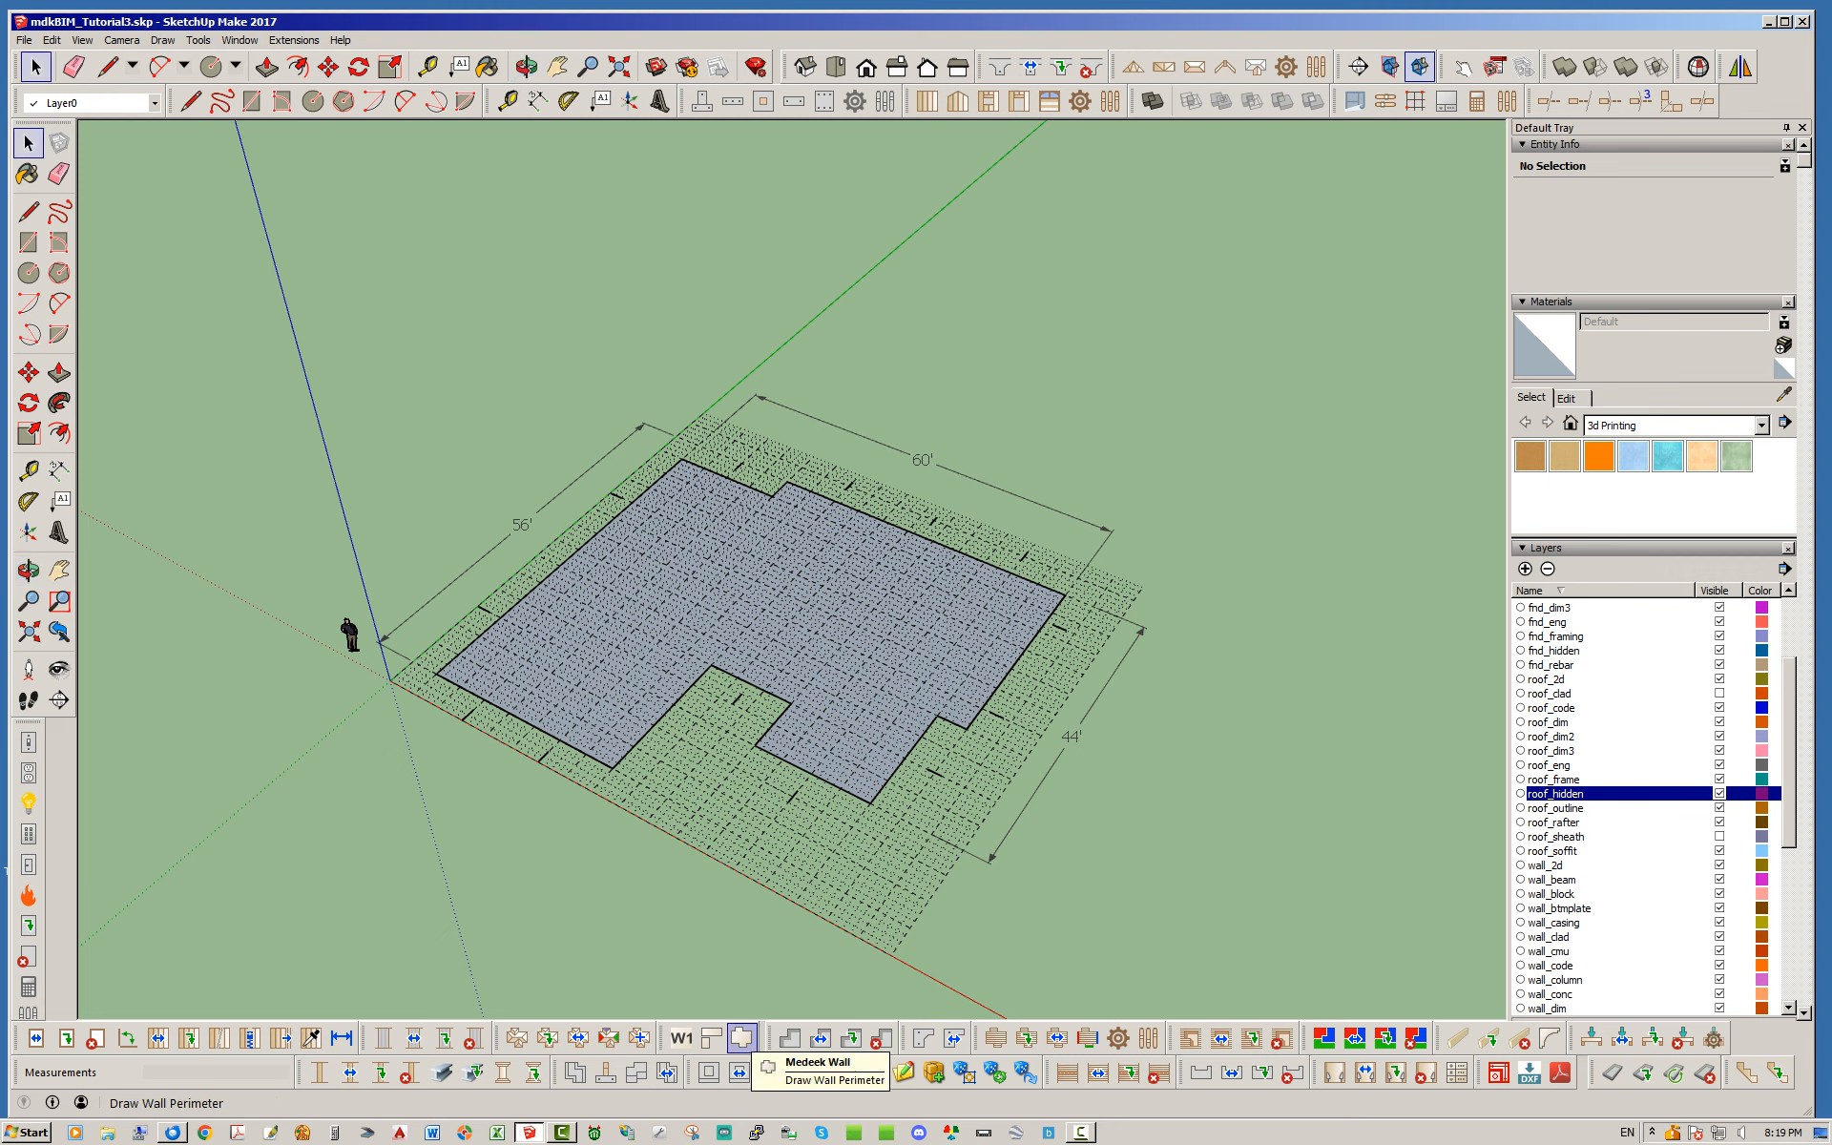
left_click(743, 1038)
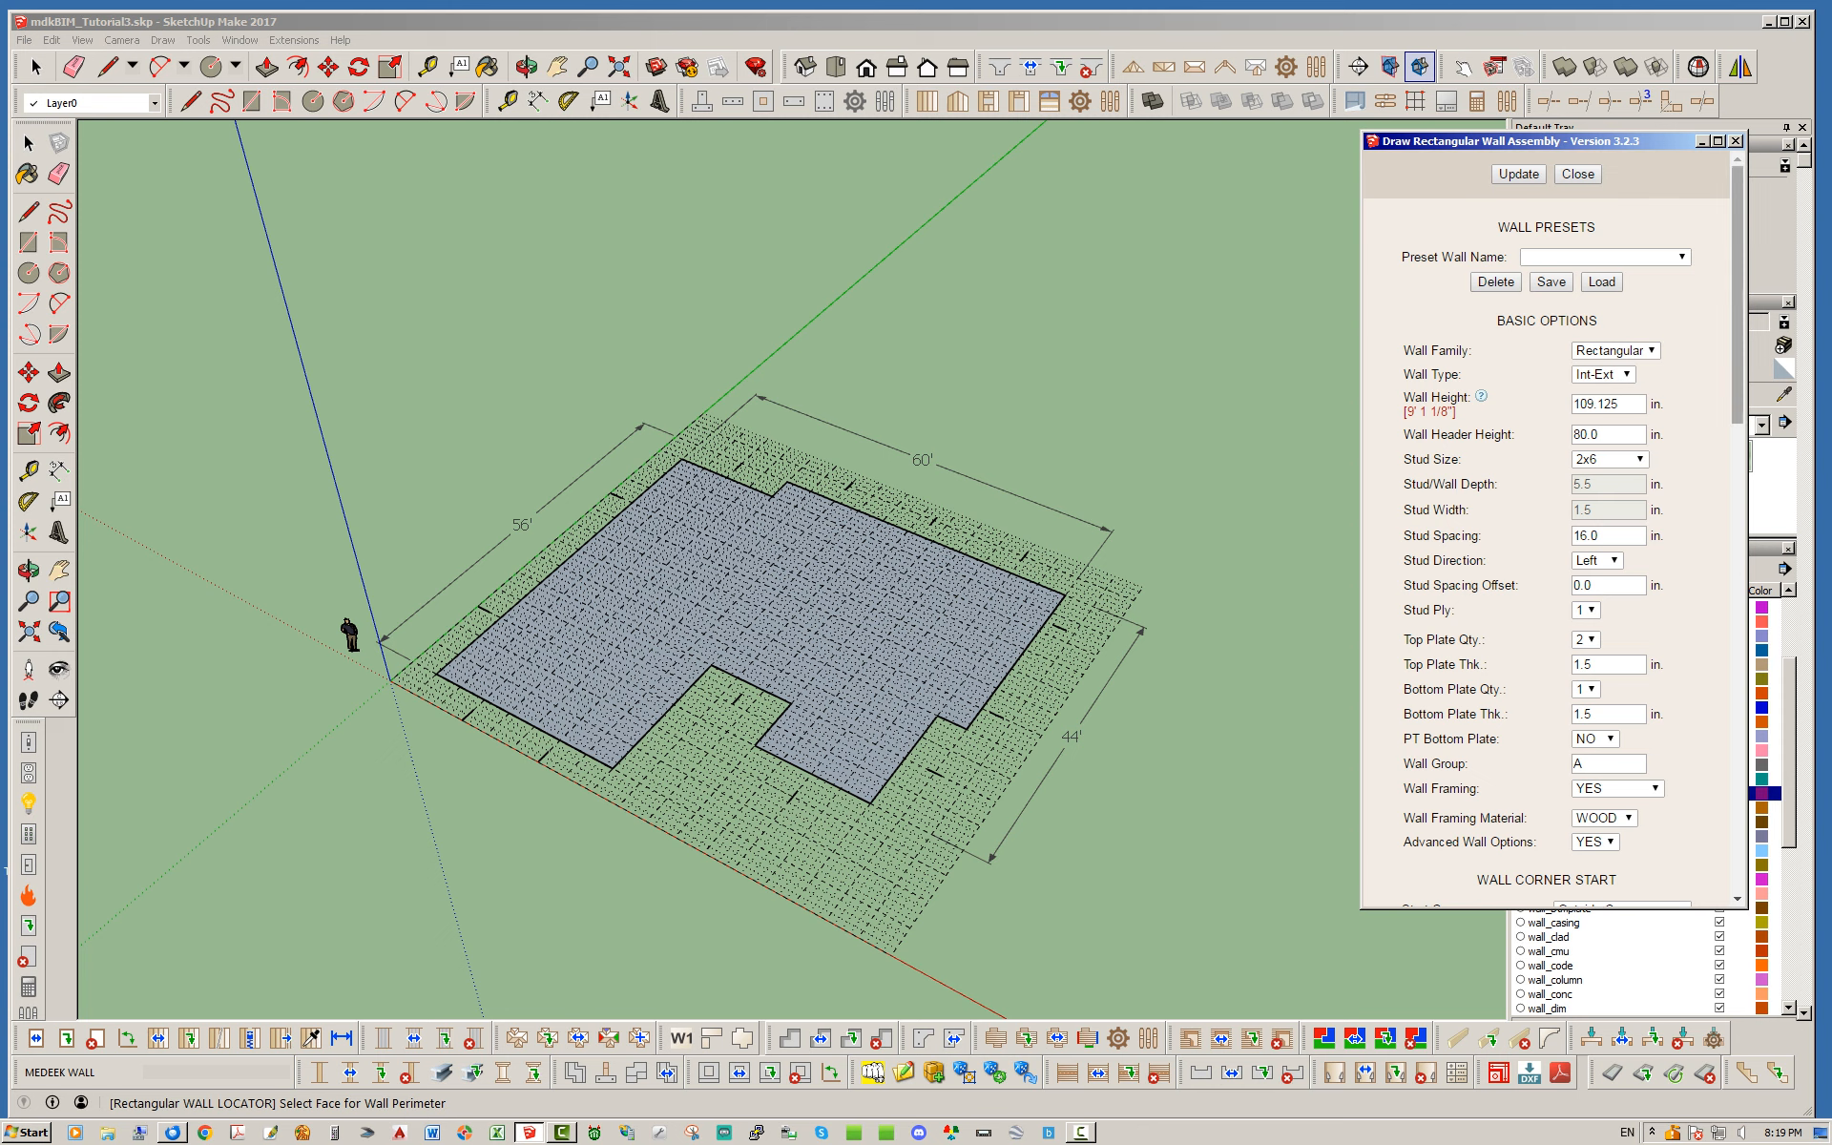
scroll(1546, 534, "down", 1)
scroll(1545, 534, "down", 5)
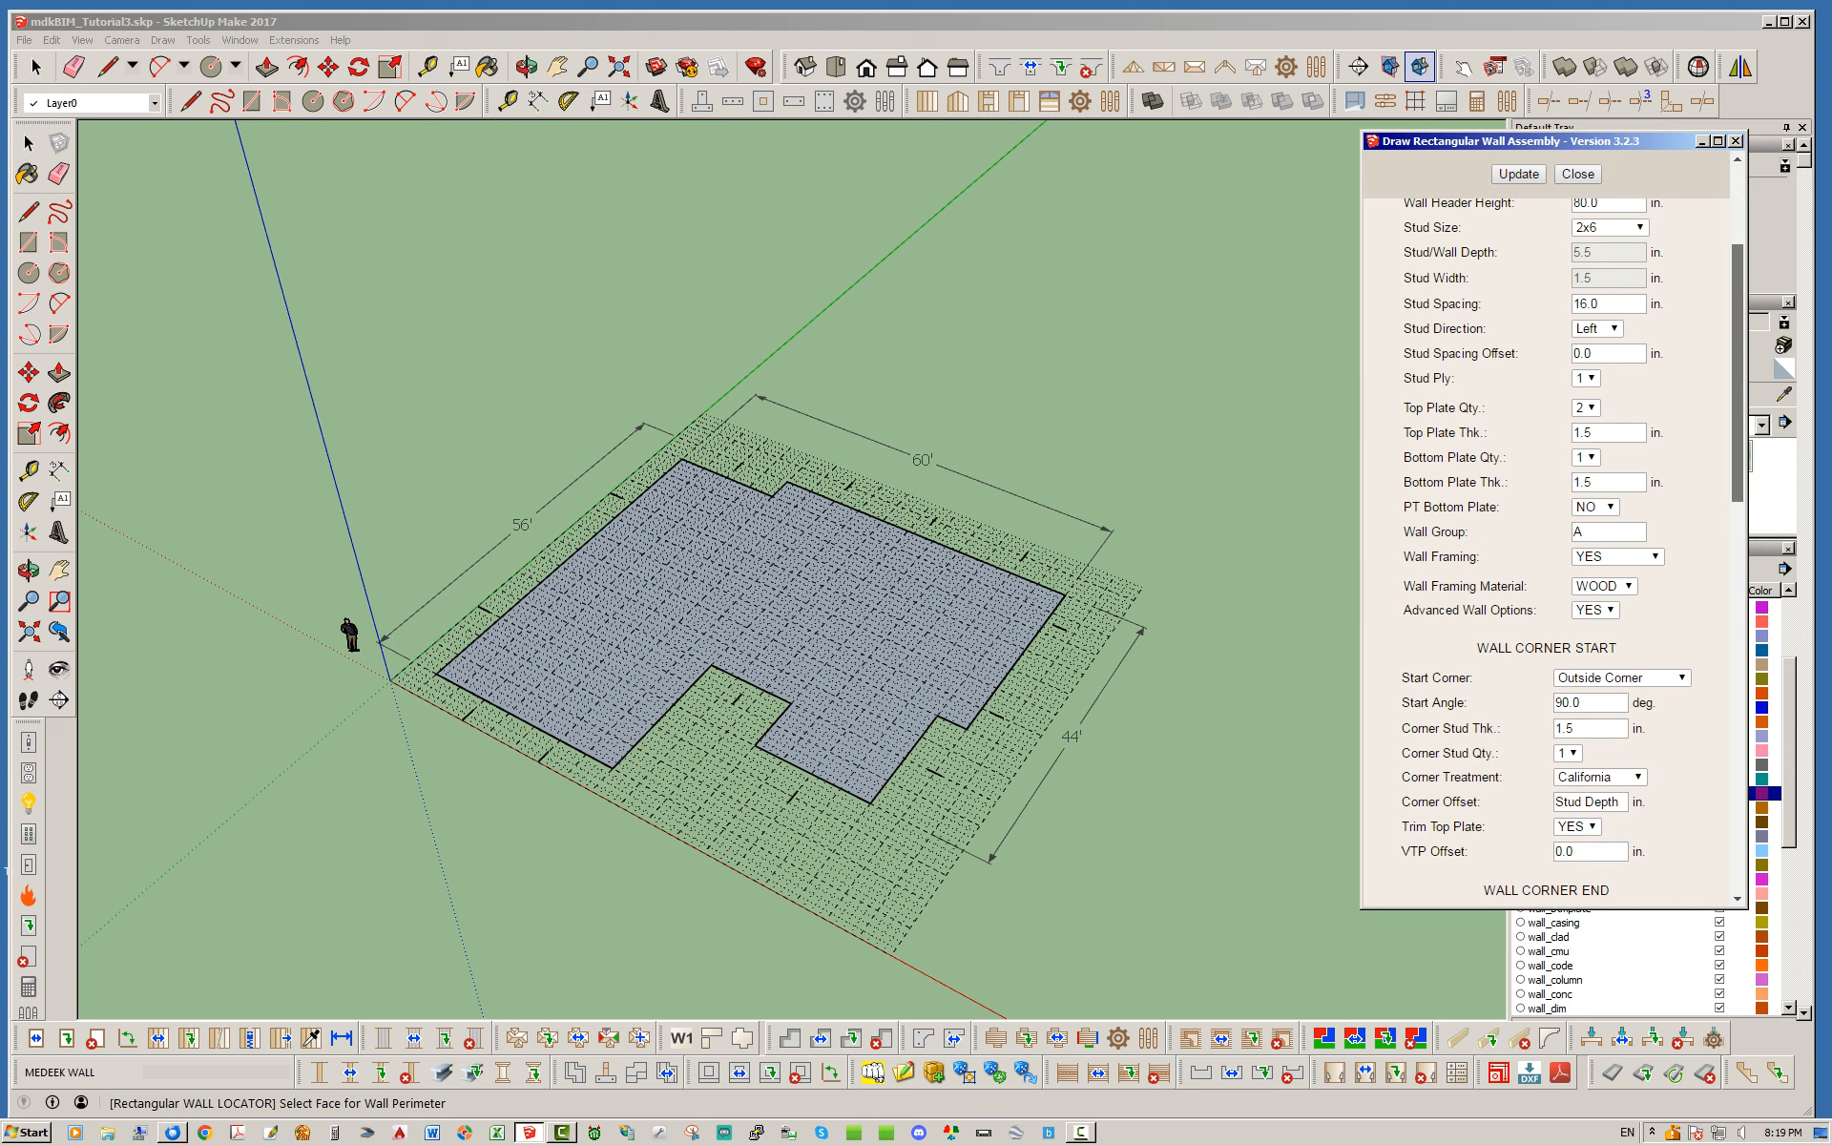
scroll(1545, 534, "down", 7)
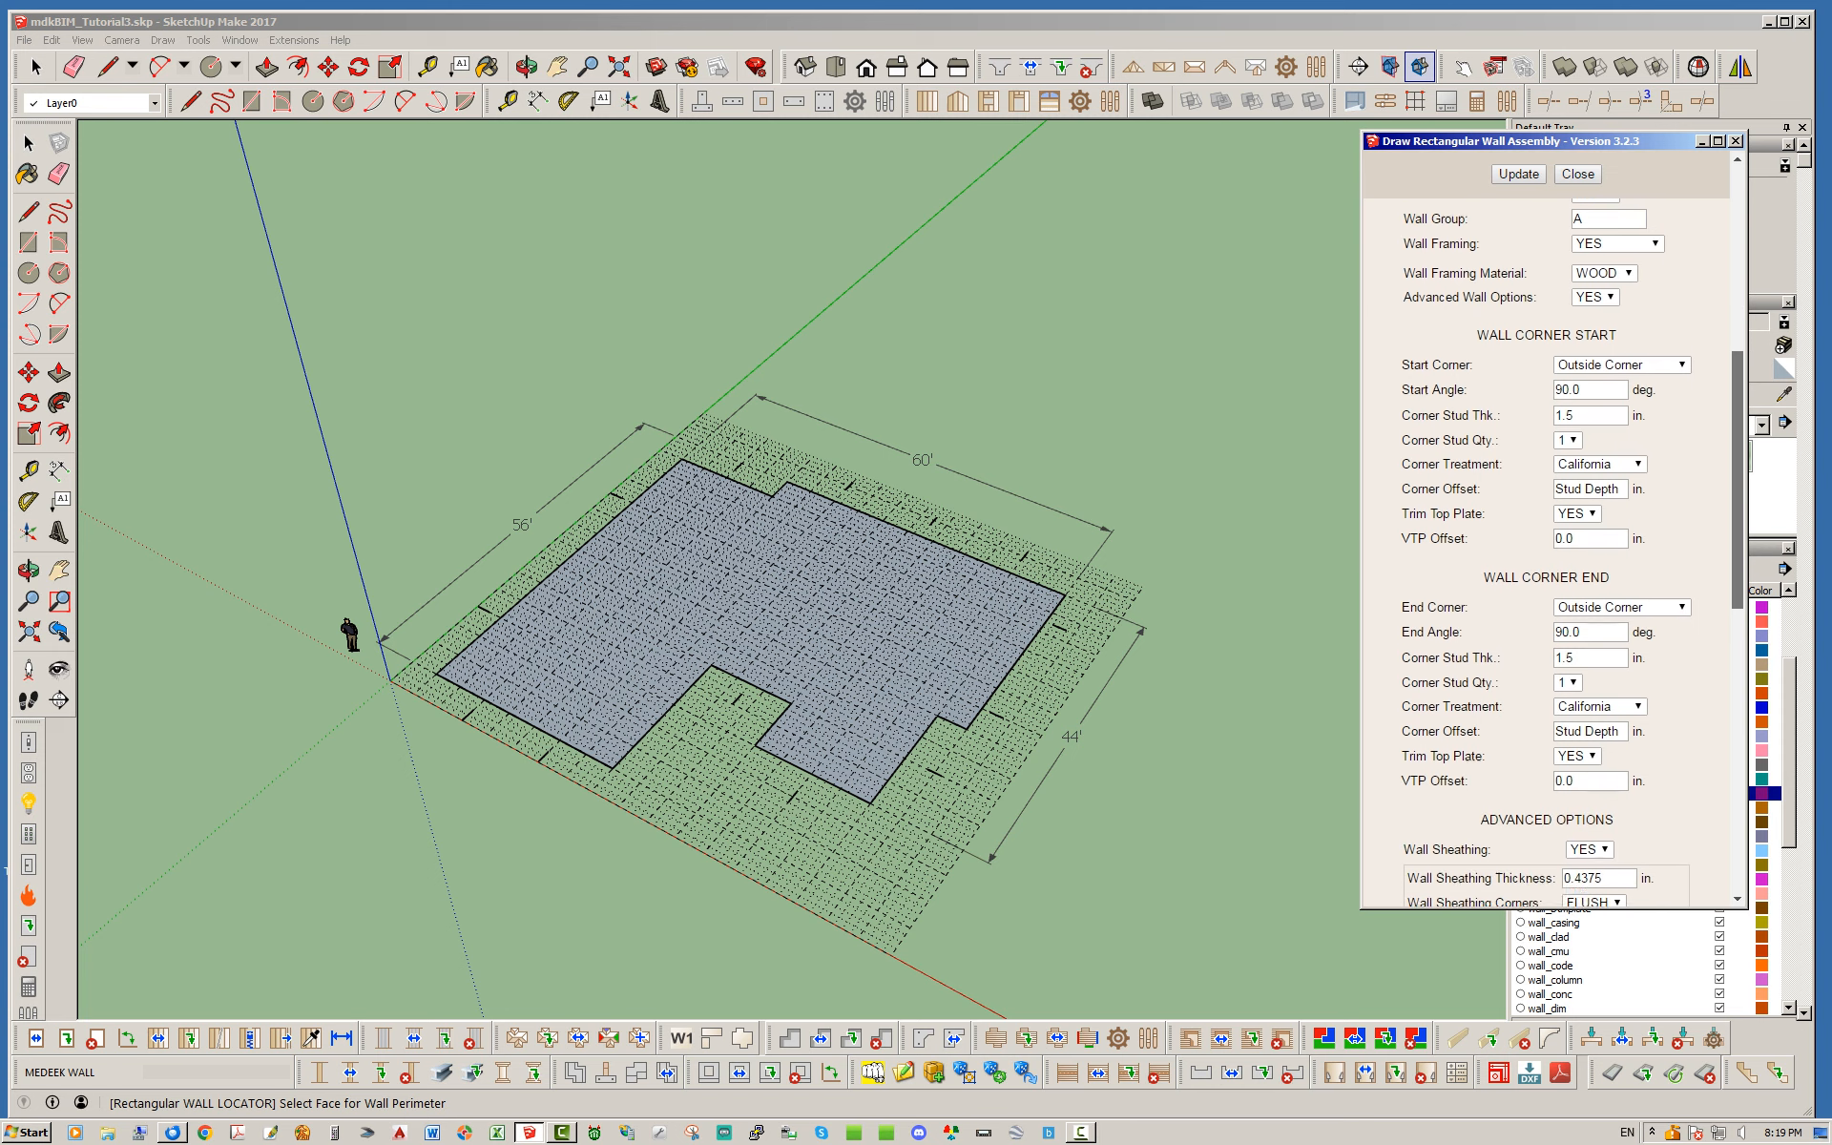
scroll(1546, 534, "down", 3)
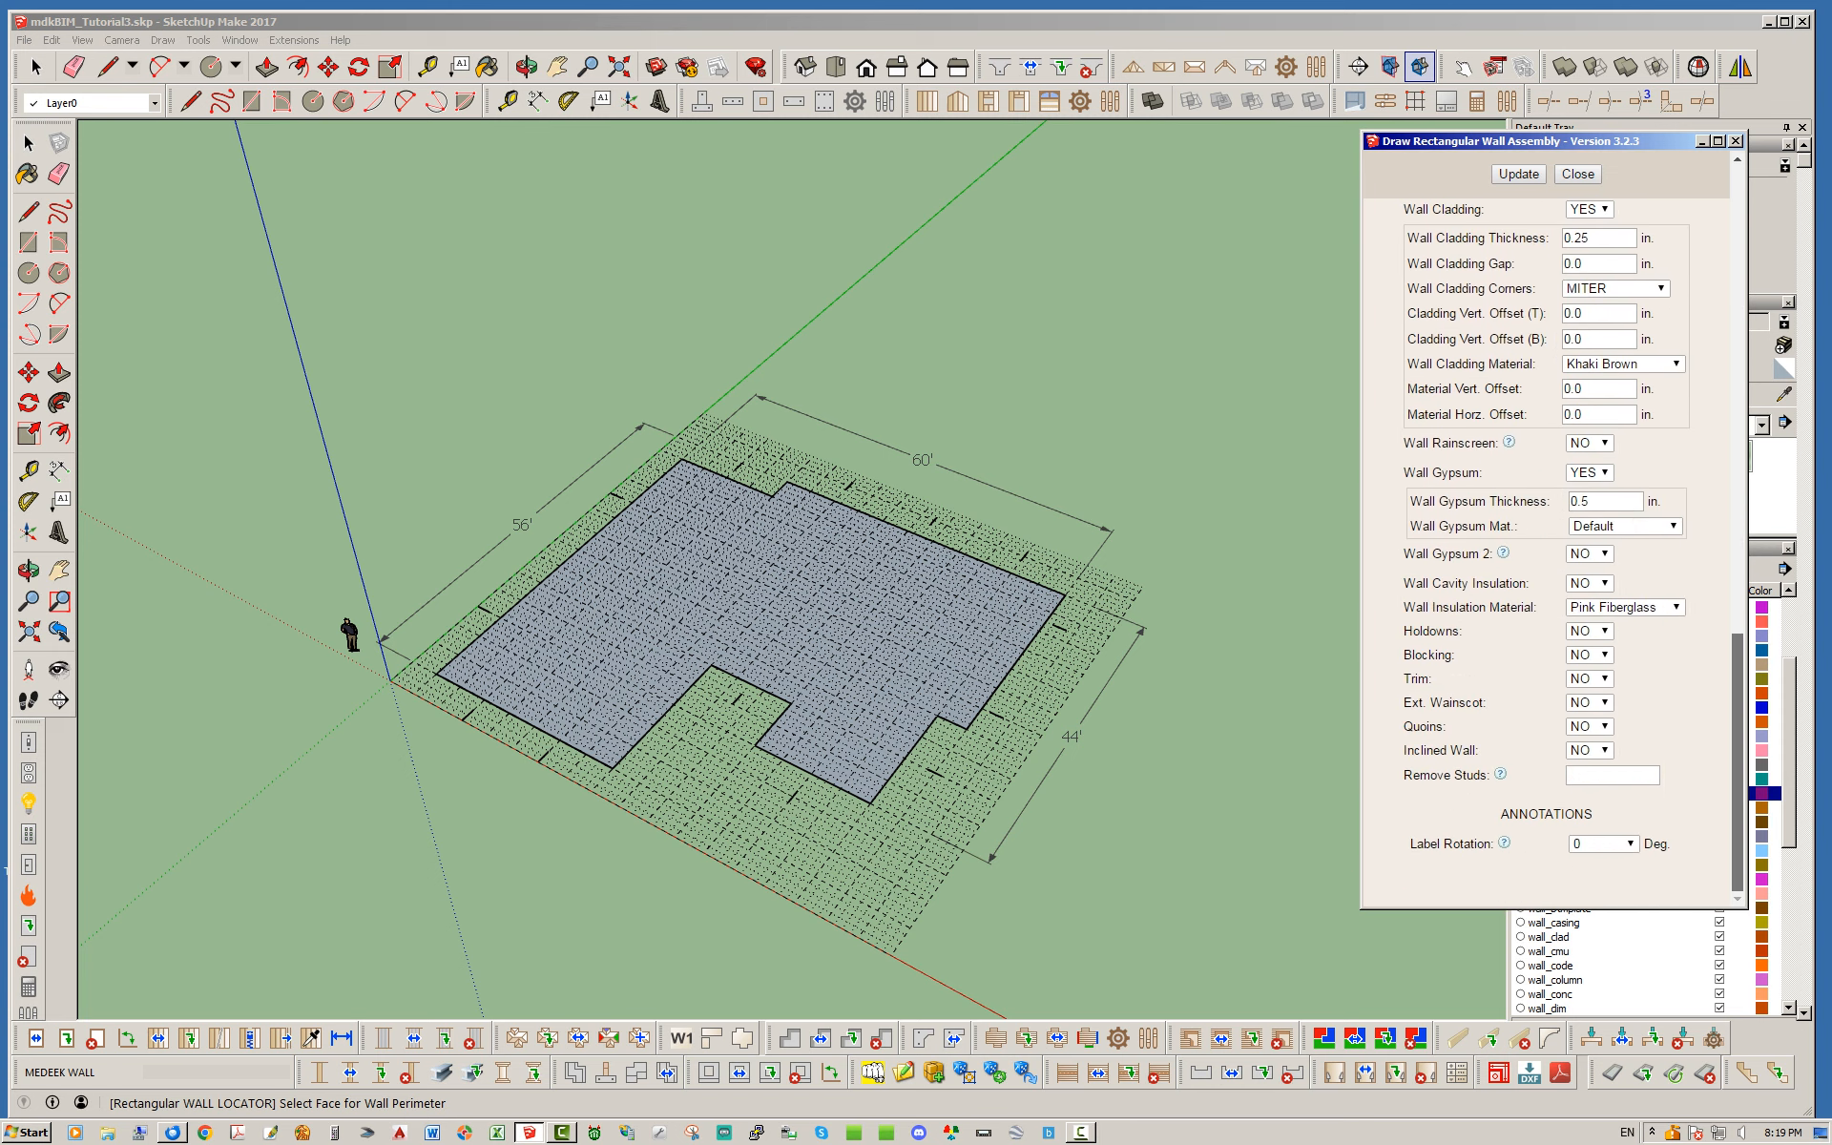
scroll(1545, 534, "up", 15)
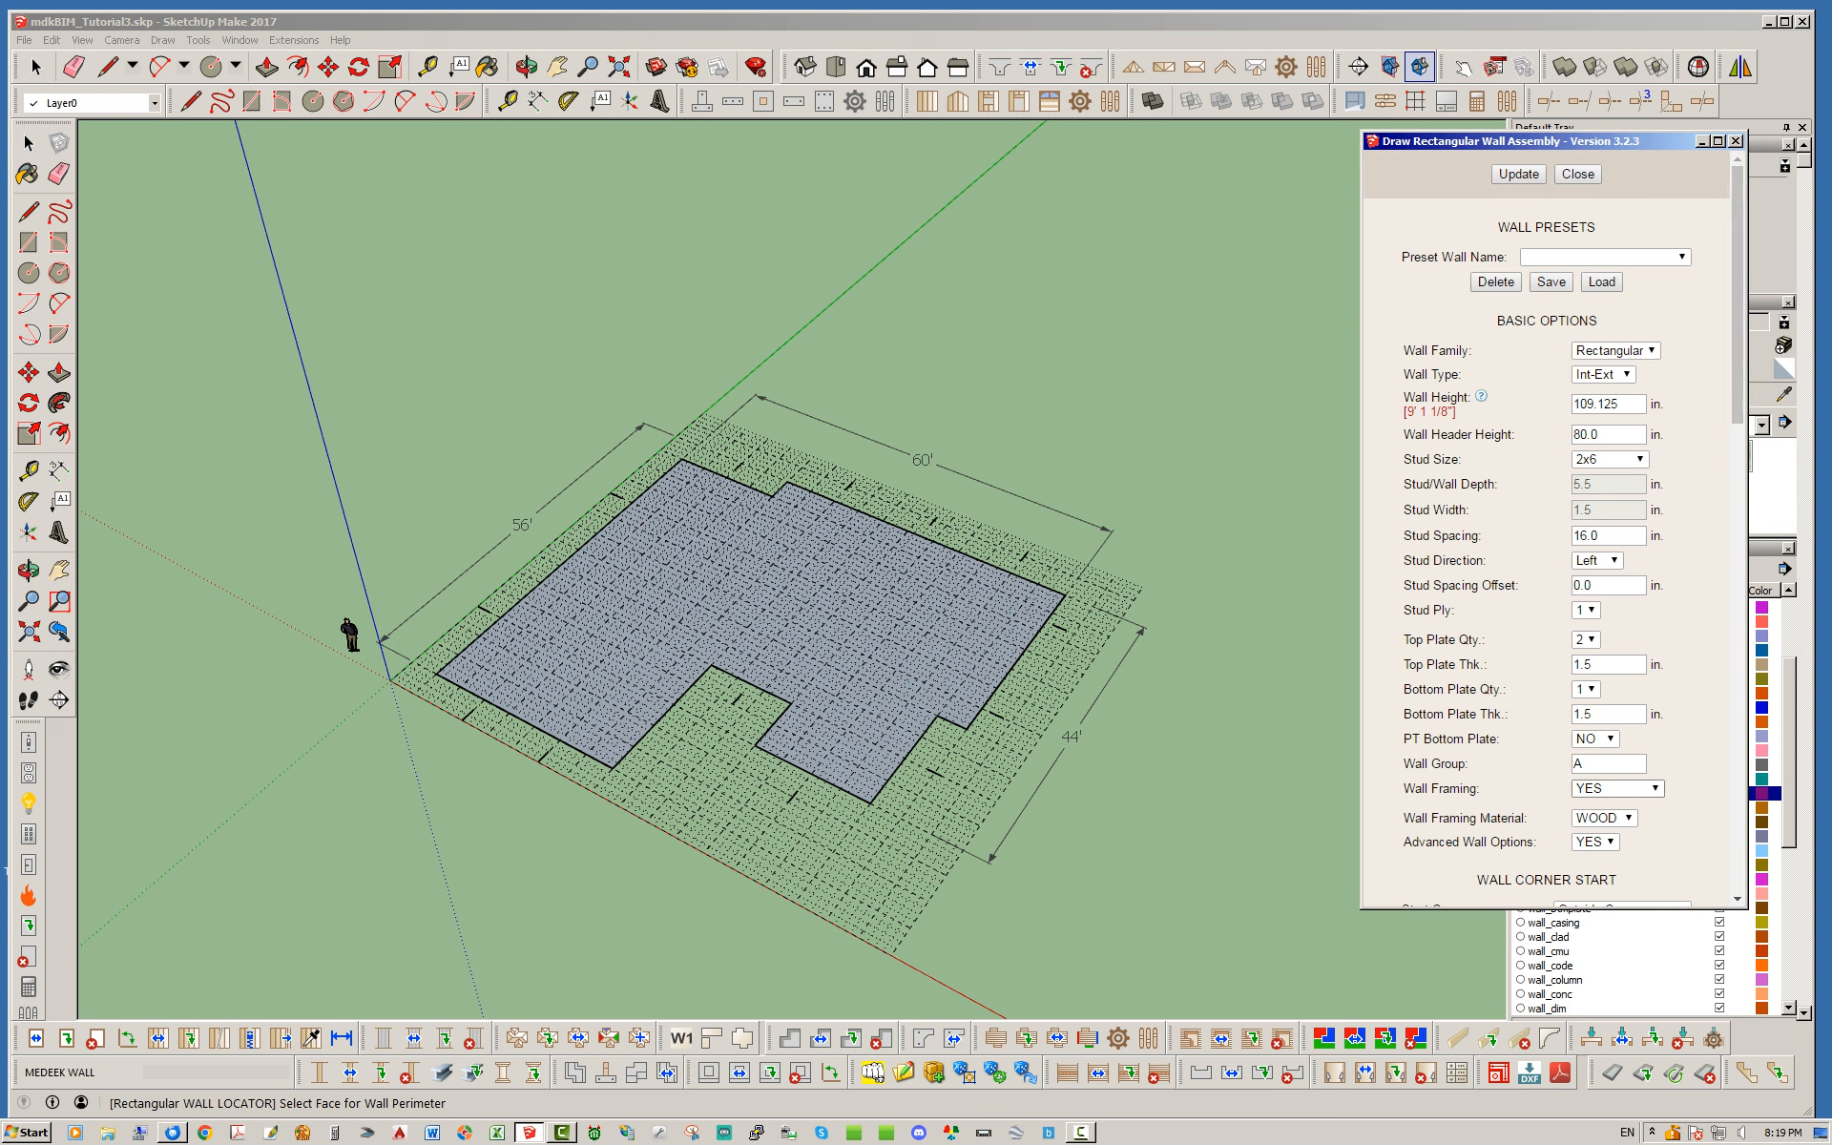
left_click(1617, 788)
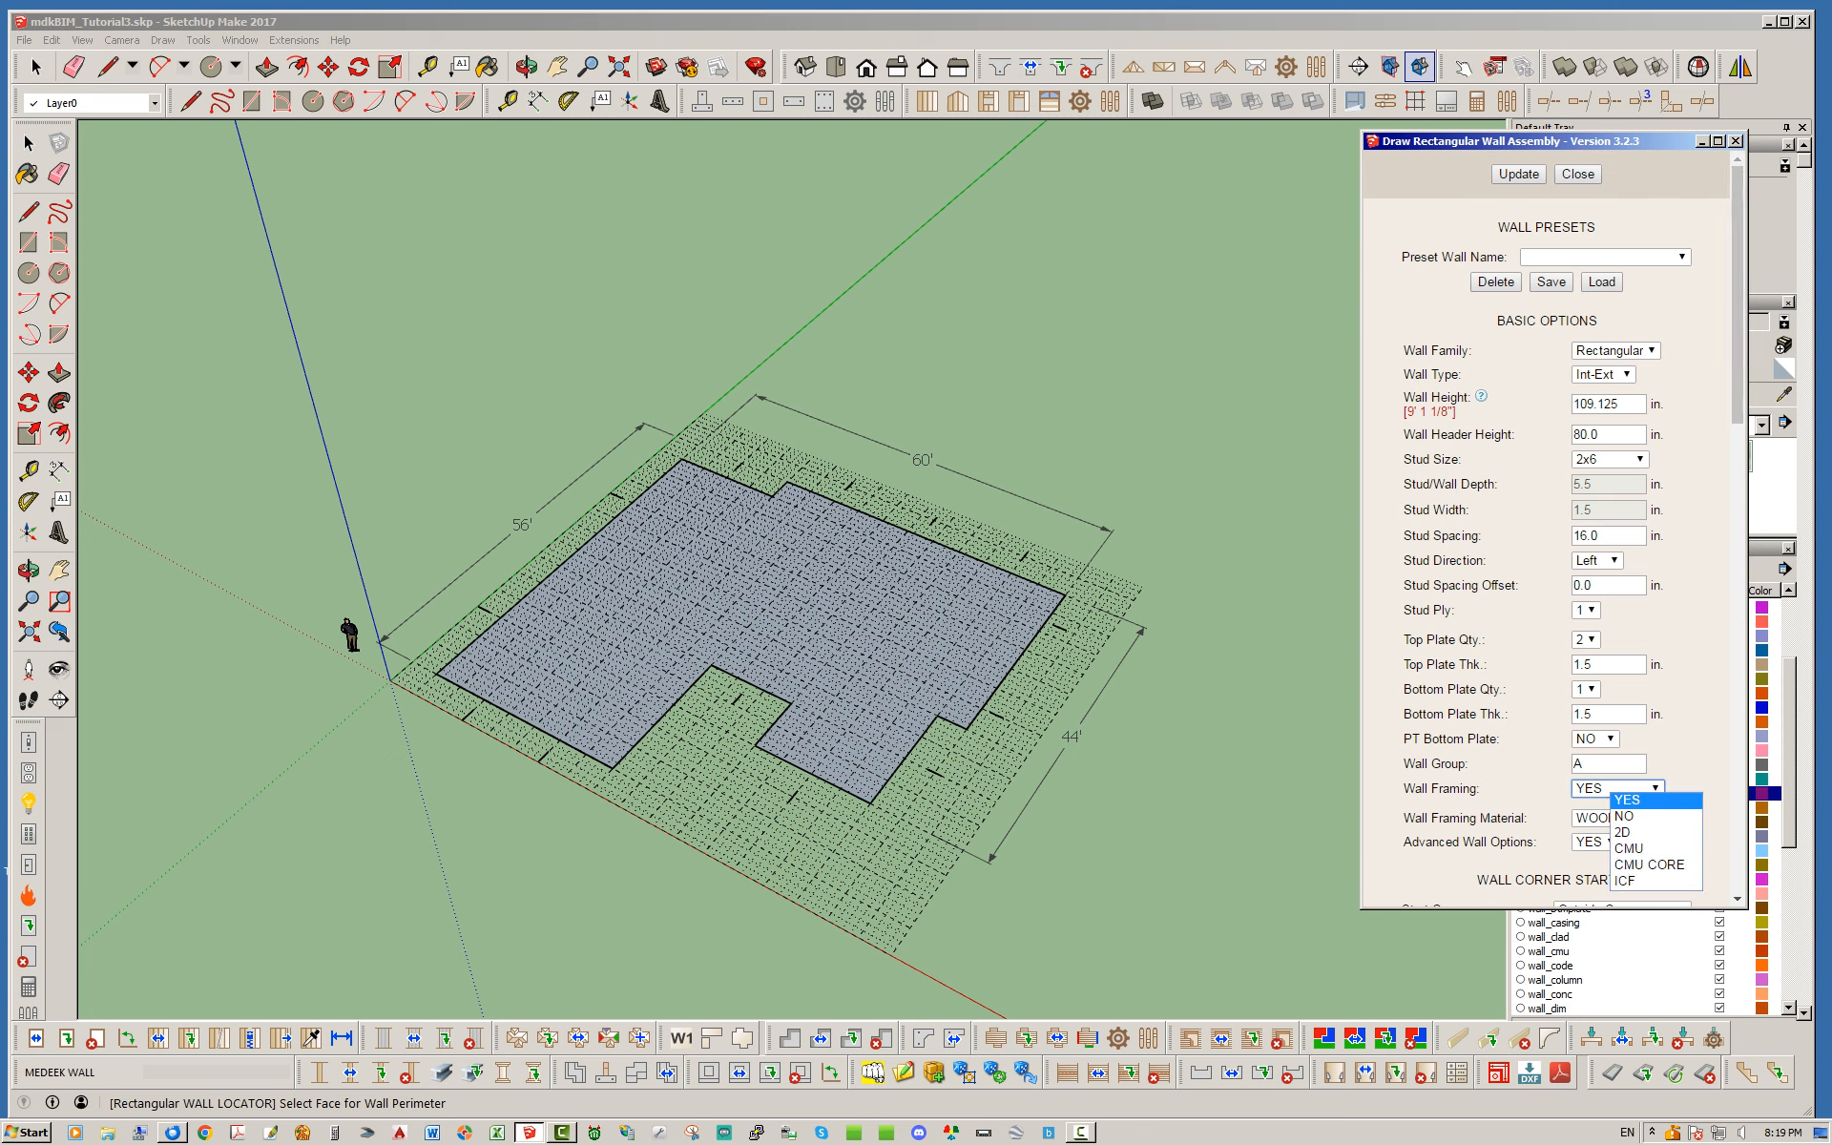
key("Down")
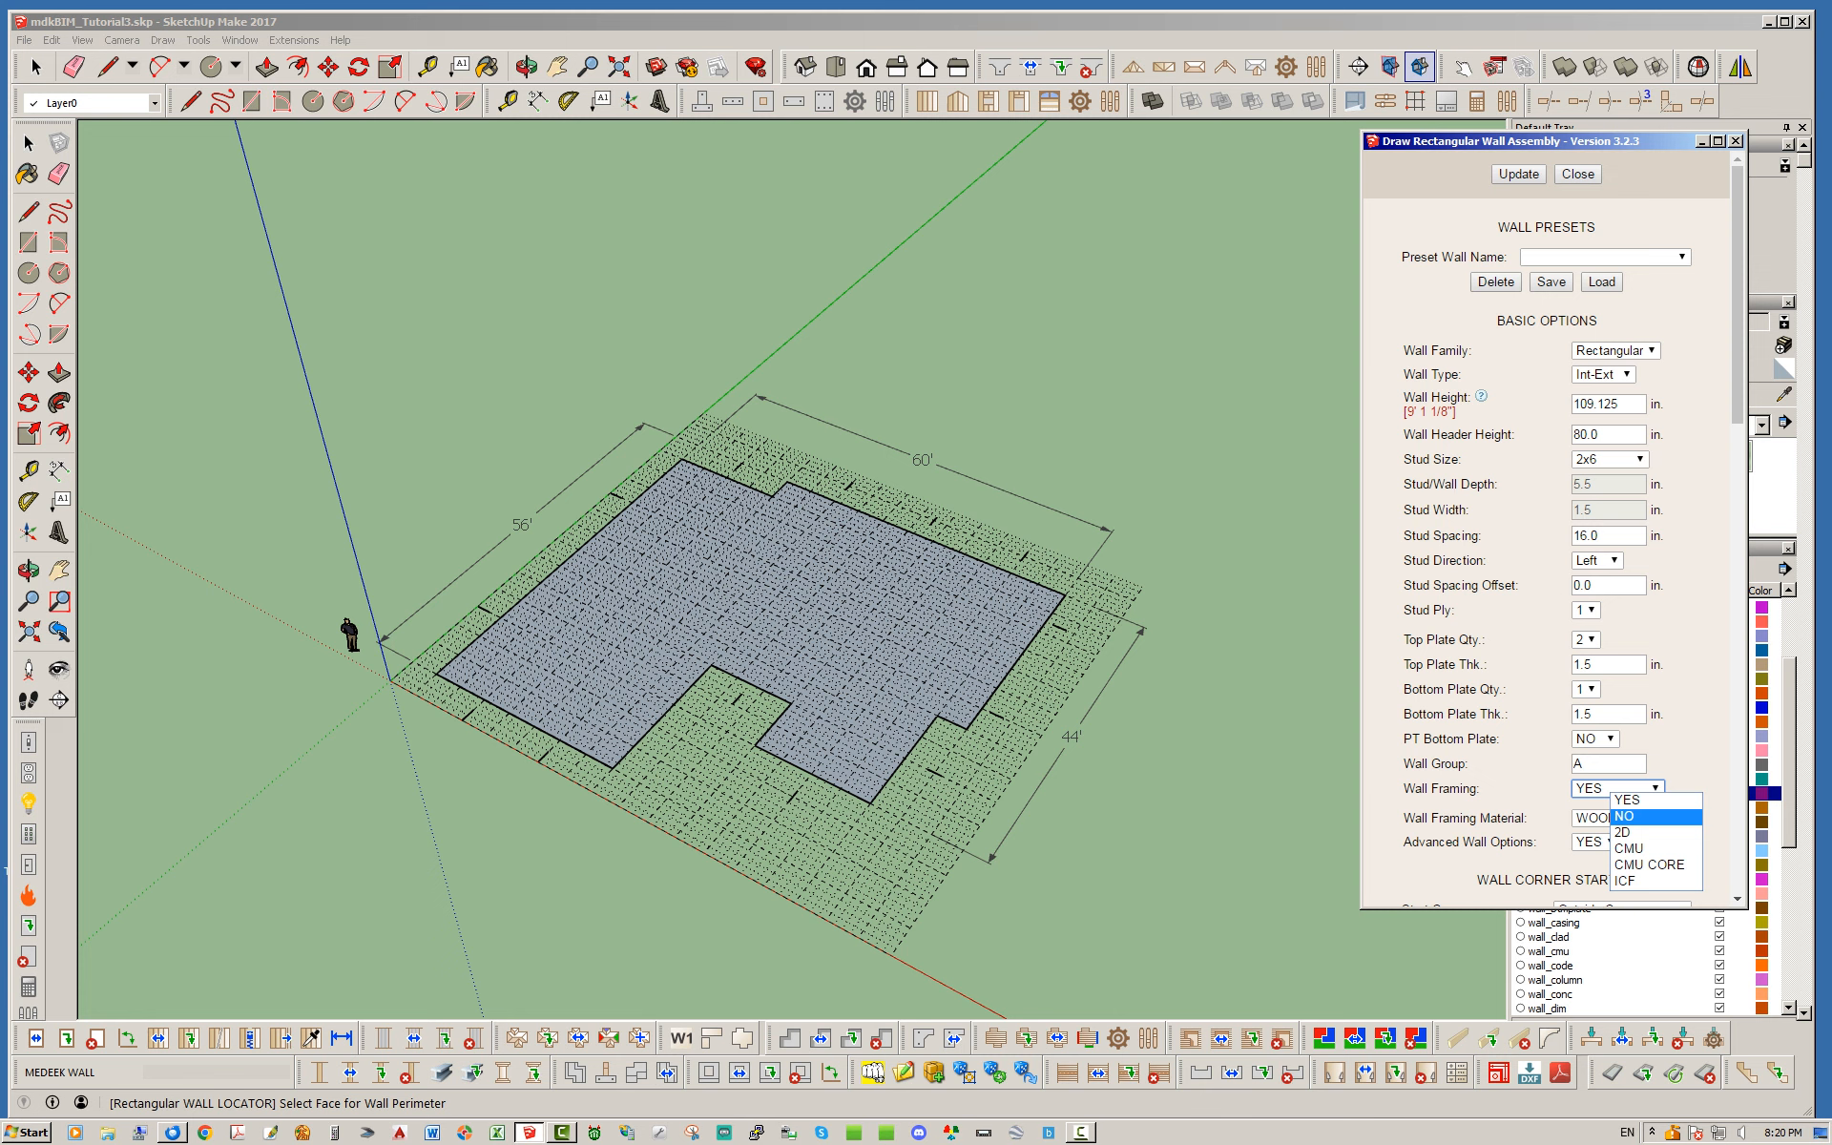
key("Return")
left_click(1700, 763)
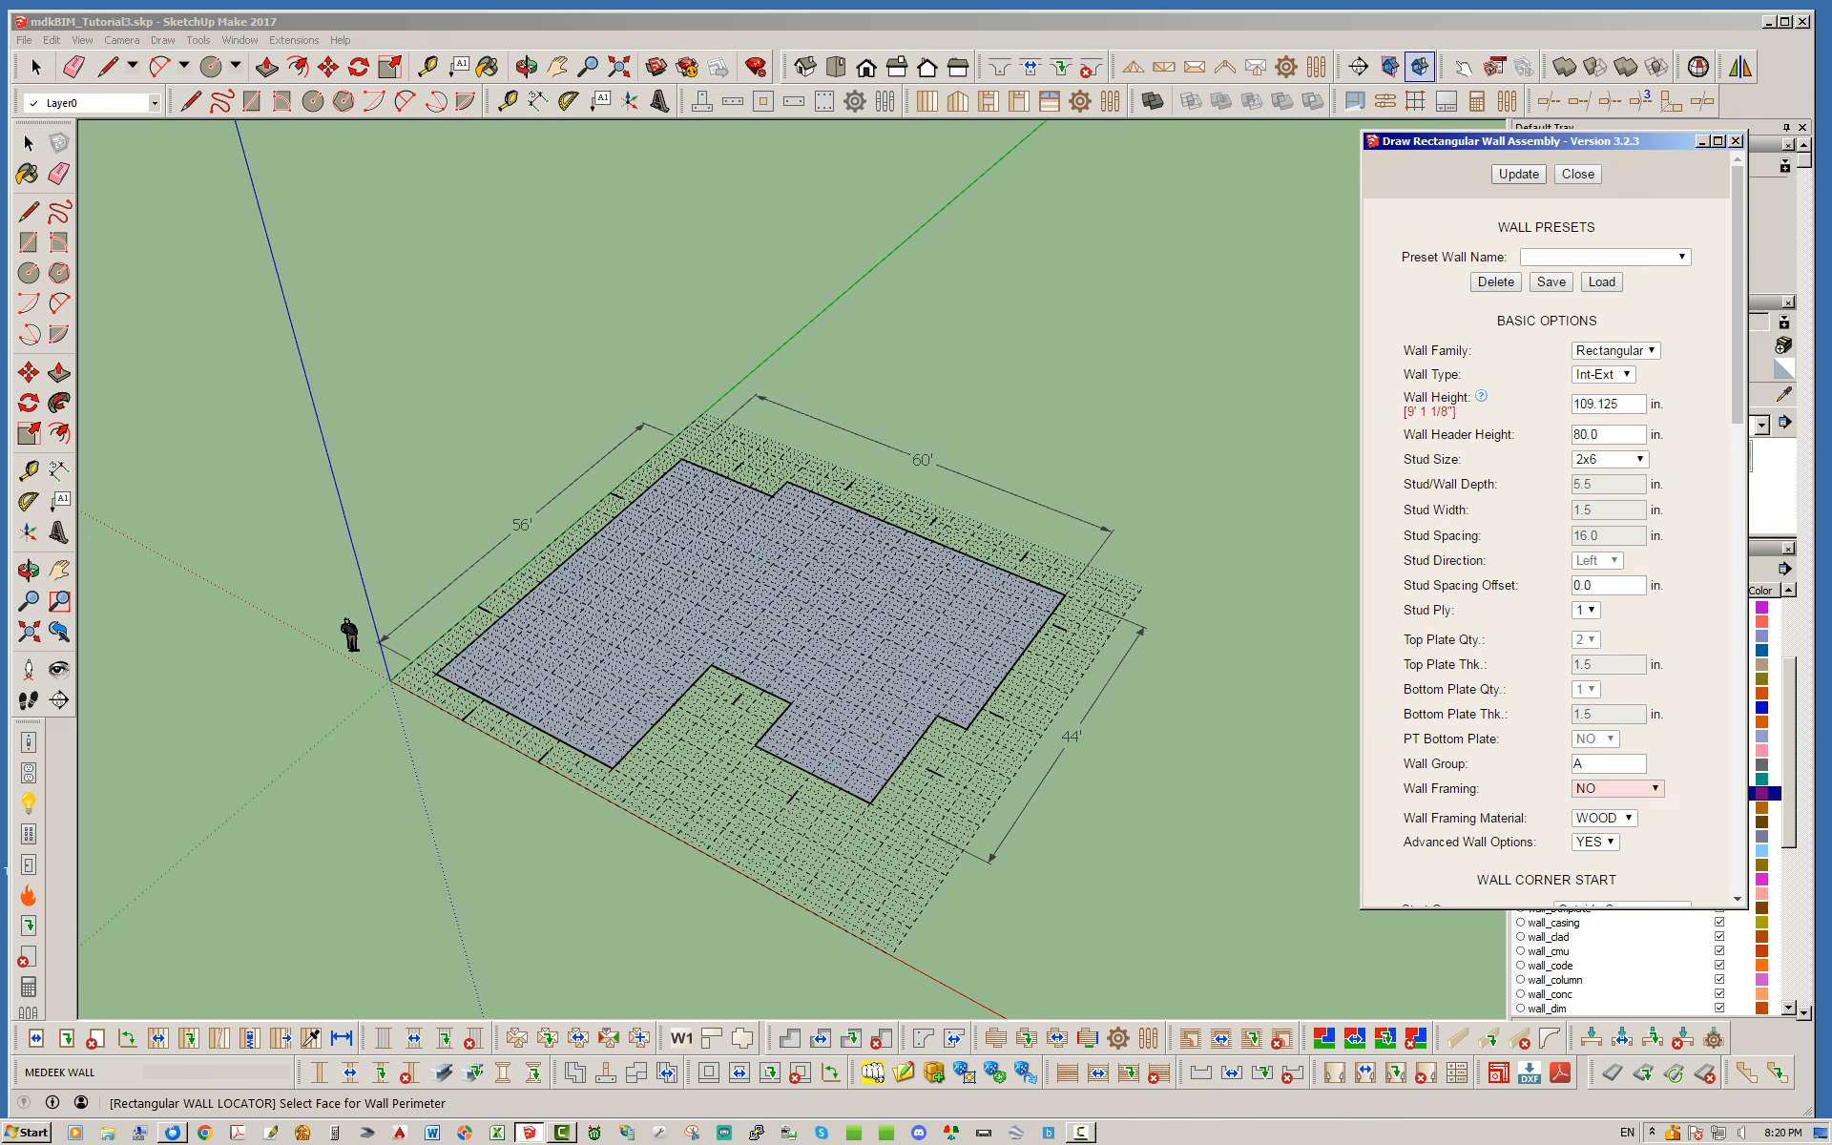
left_click(1518, 174)
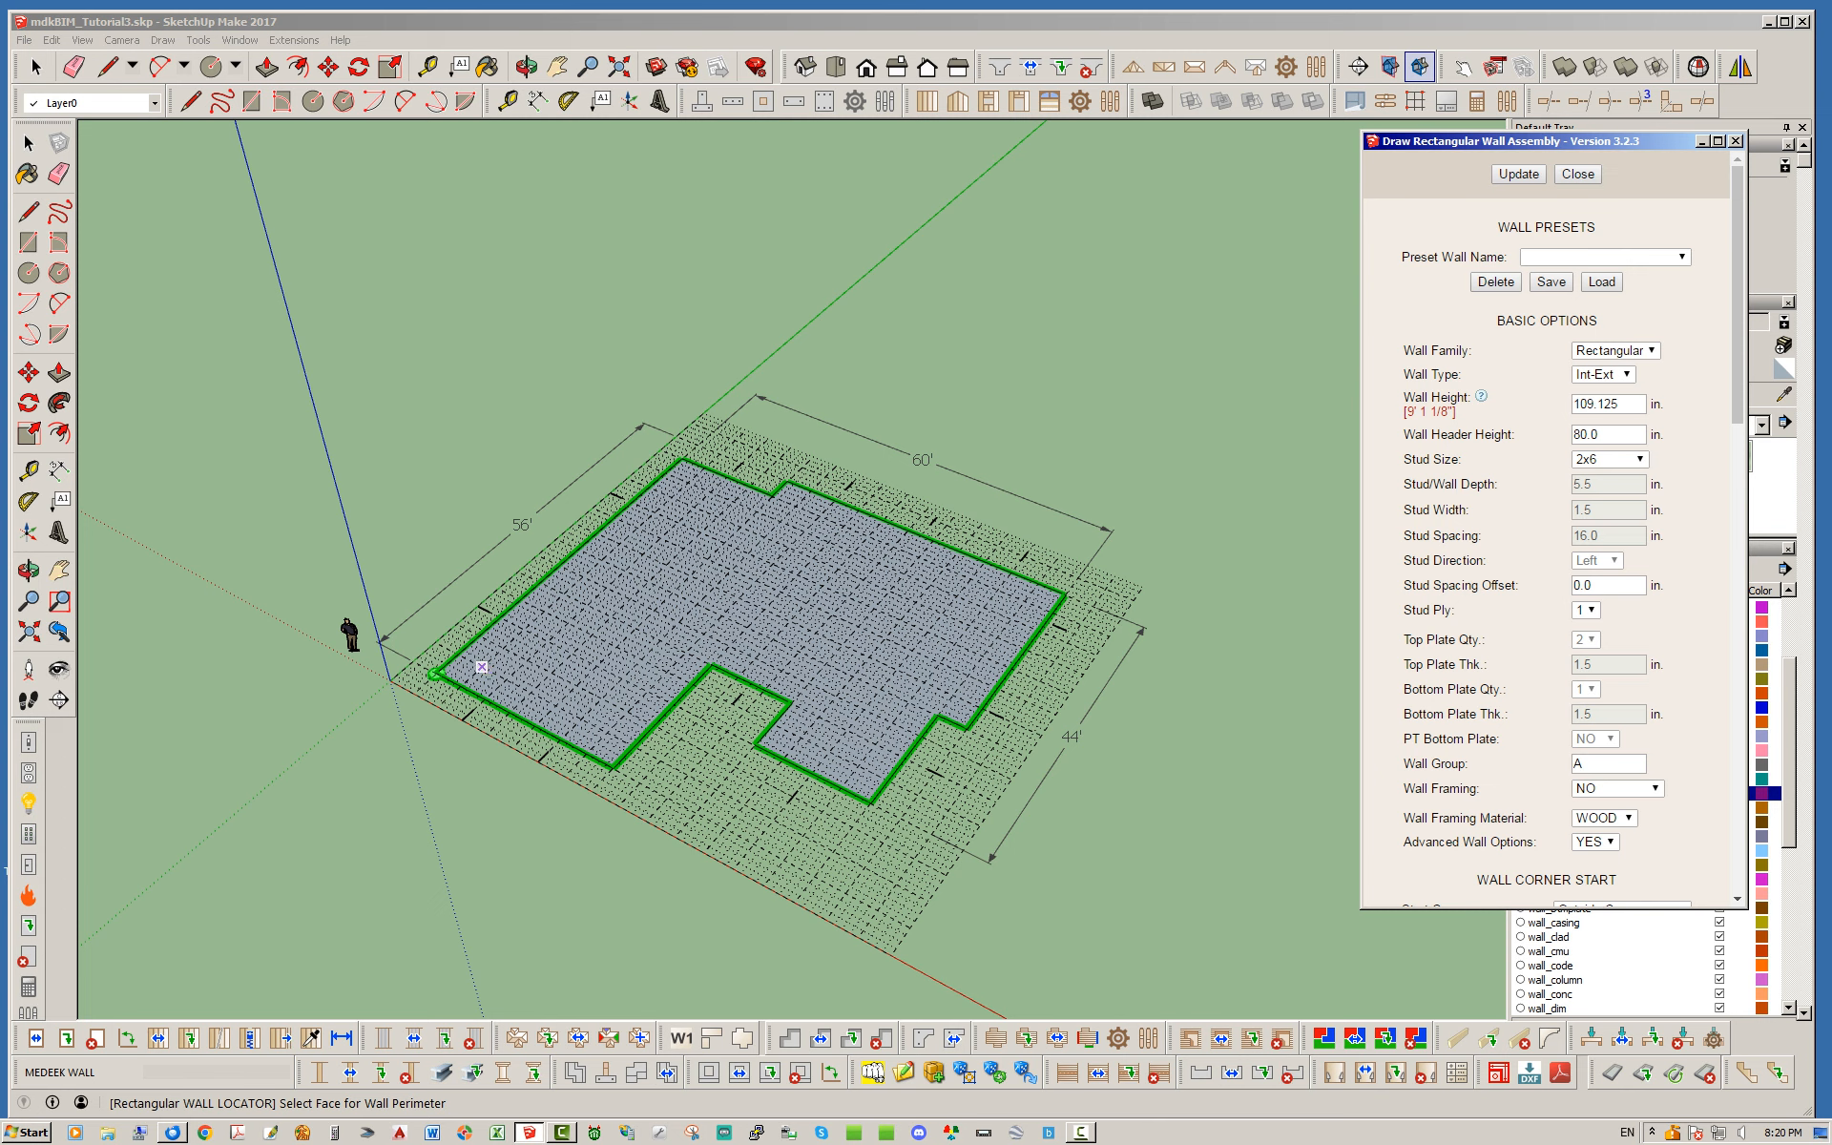
left_click(482, 667)
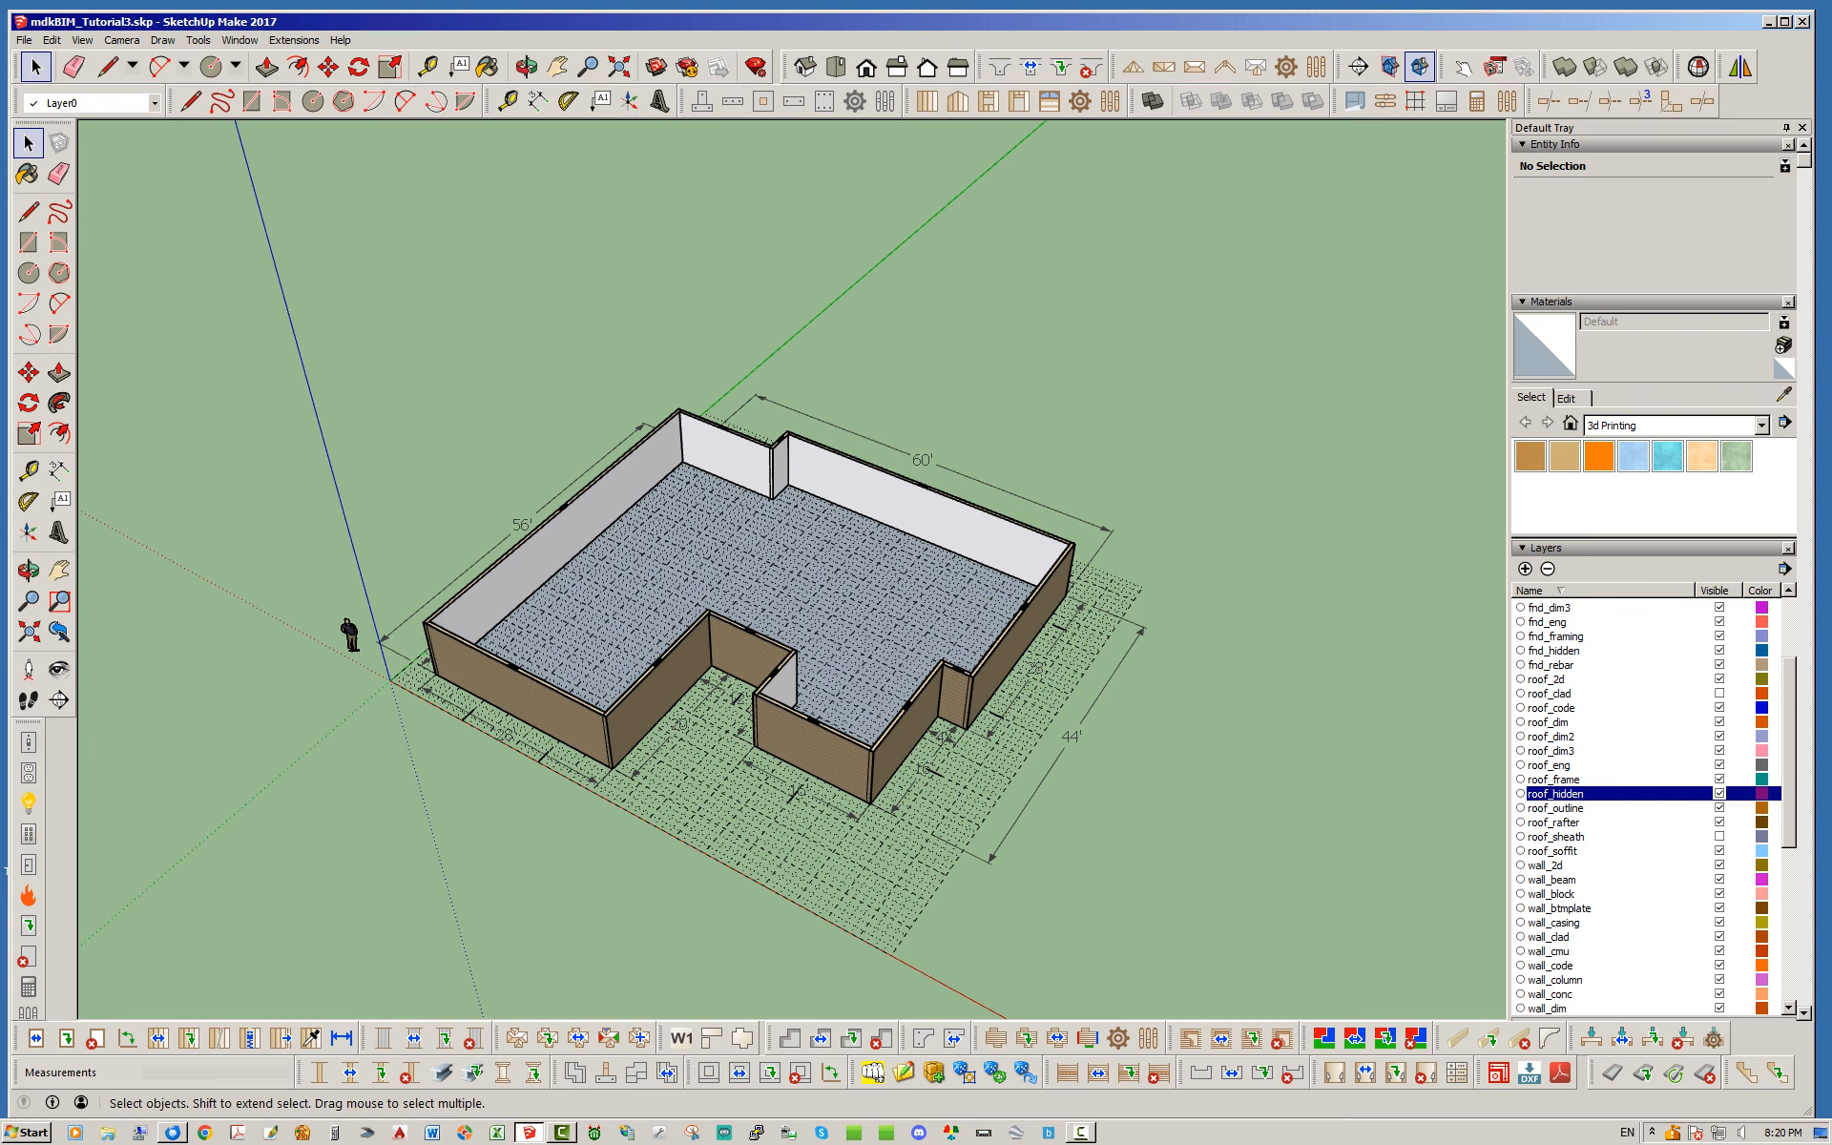
Place two 120 x 84 in. rectangular garage doors in the 28' front wall, each centred 8' from a wall end.
scroll(759, 706, "up", 8)
scroll(730, 625, "down", 6)
mouse_move(730, 625)
middle_mouse_down()
mouse_move(816, 582)
mouse_move(784, 589)
middle_mouse_up()
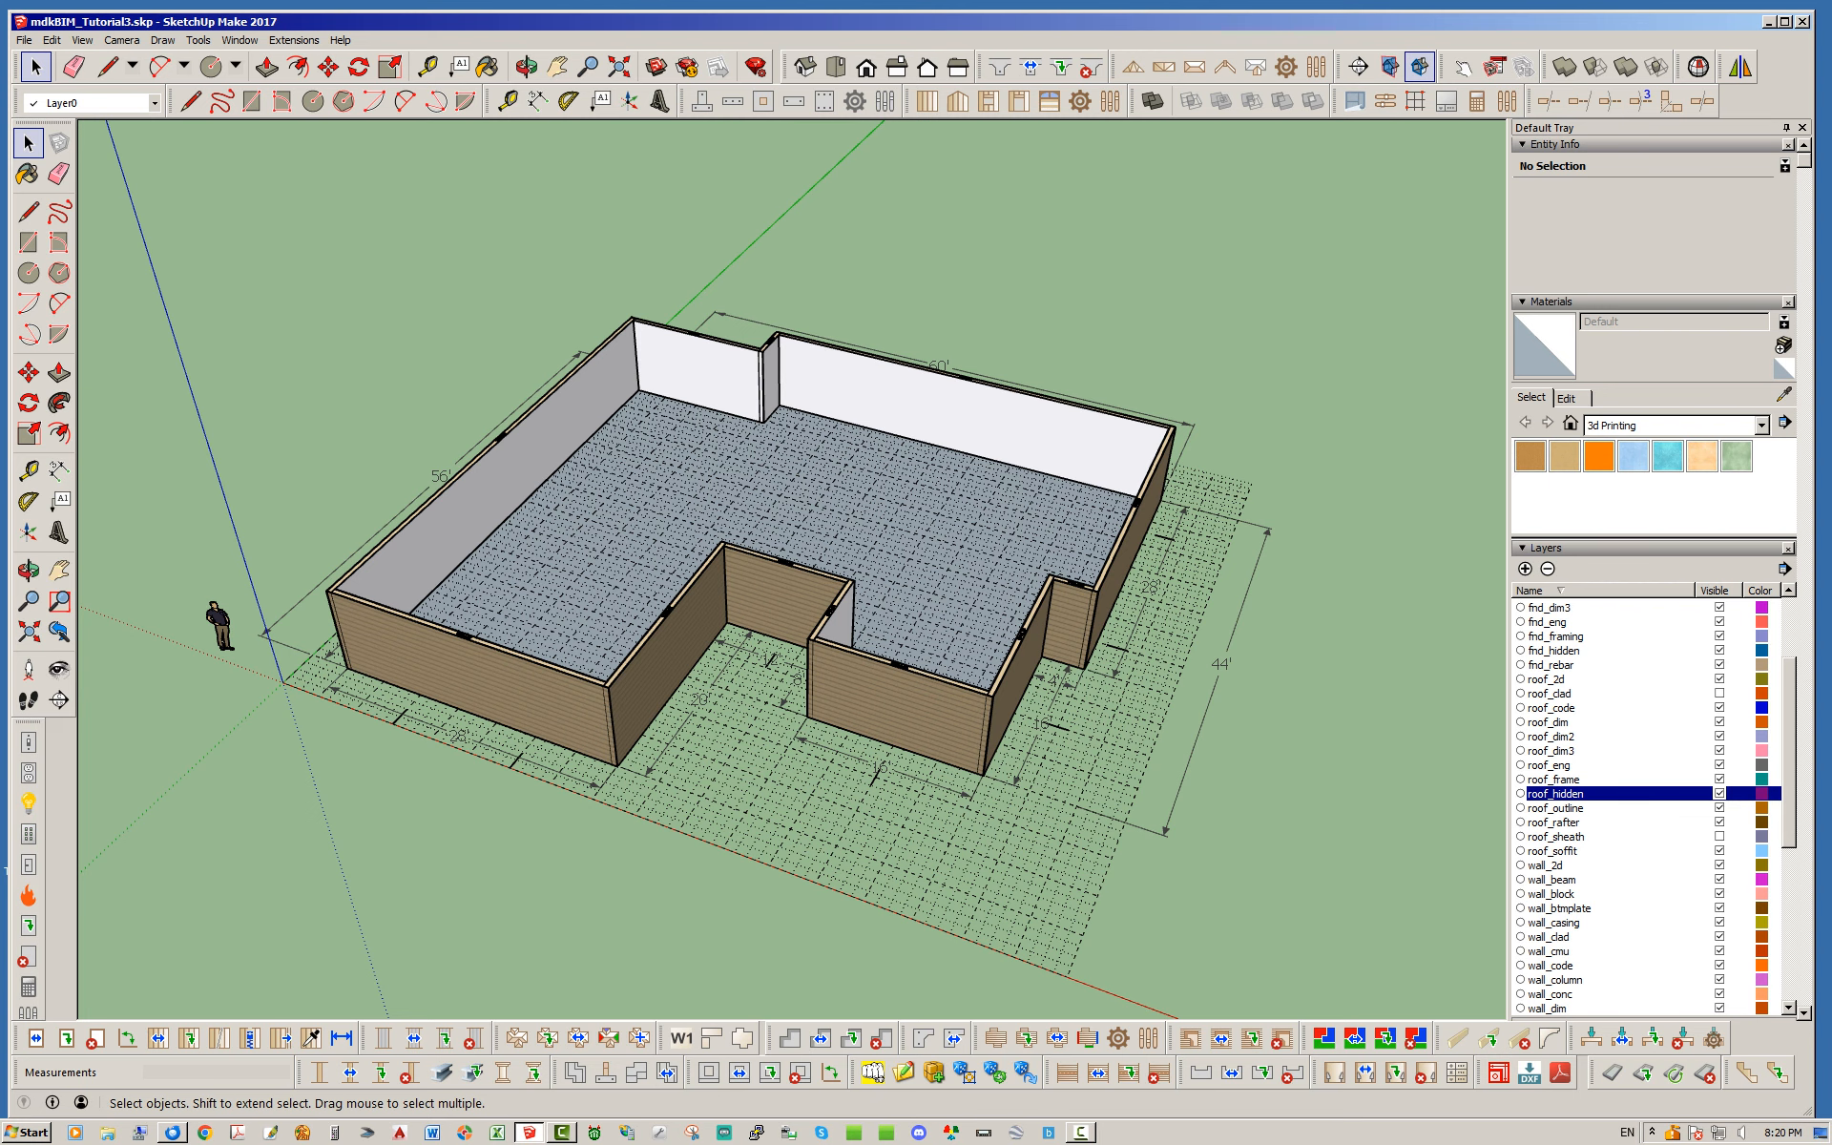
left_click(1049, 101)
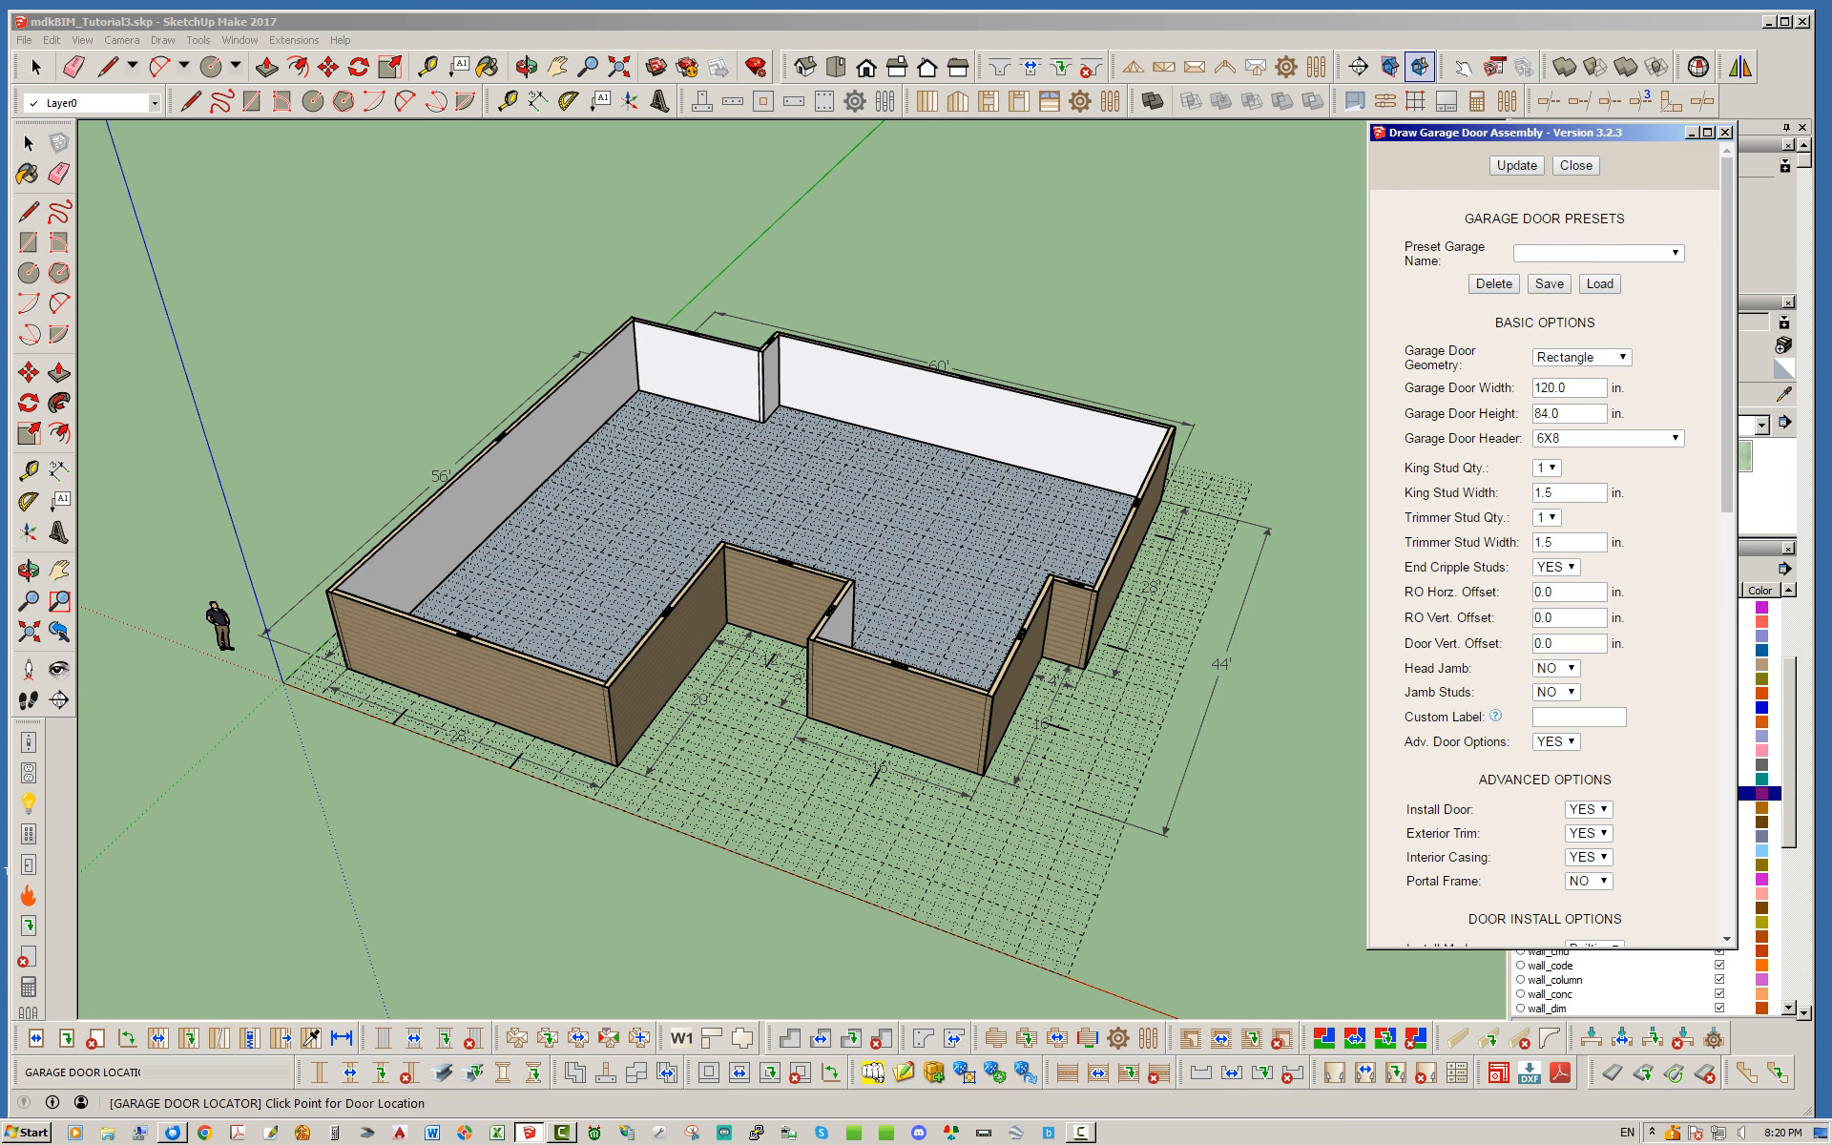
scroll(478, 682, "up", 5)
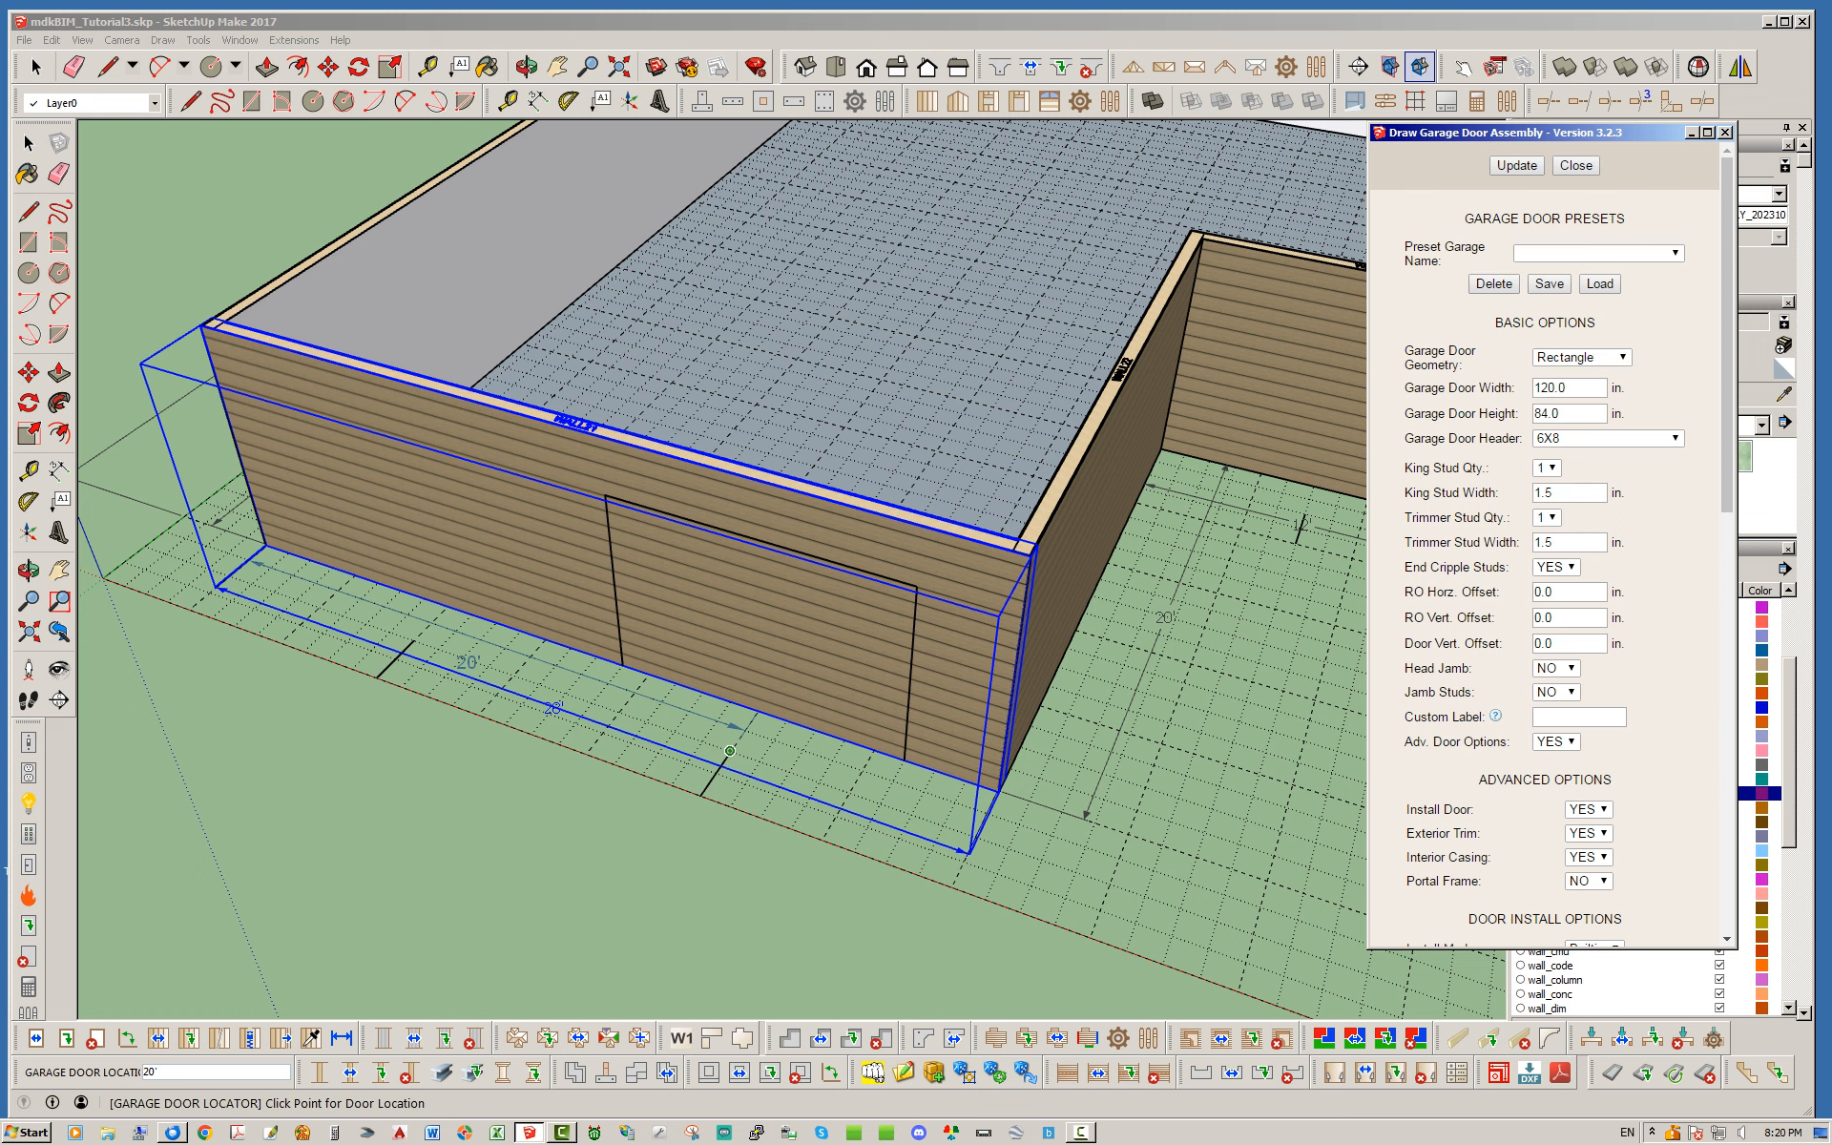
left_click(730, 751)
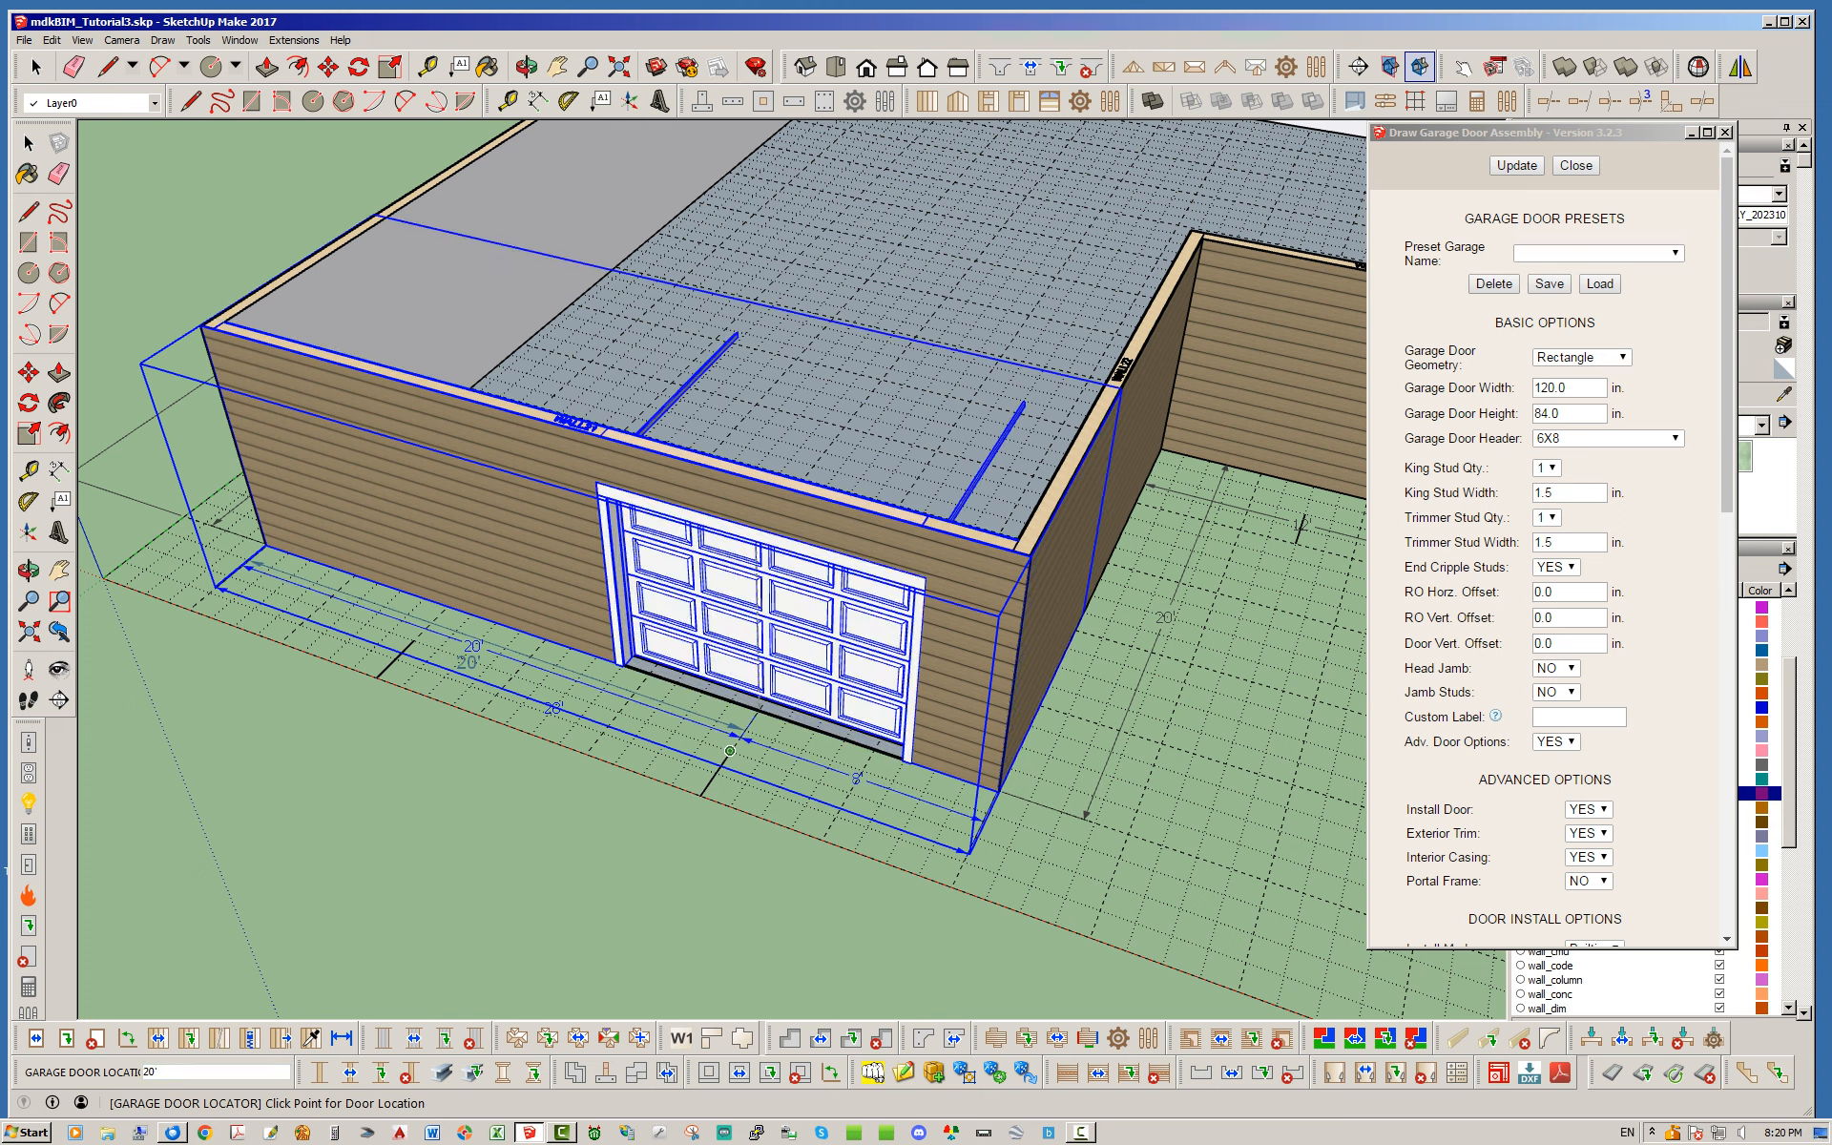
left_click(413, 639)
scroll(413, 639, "down", 3)
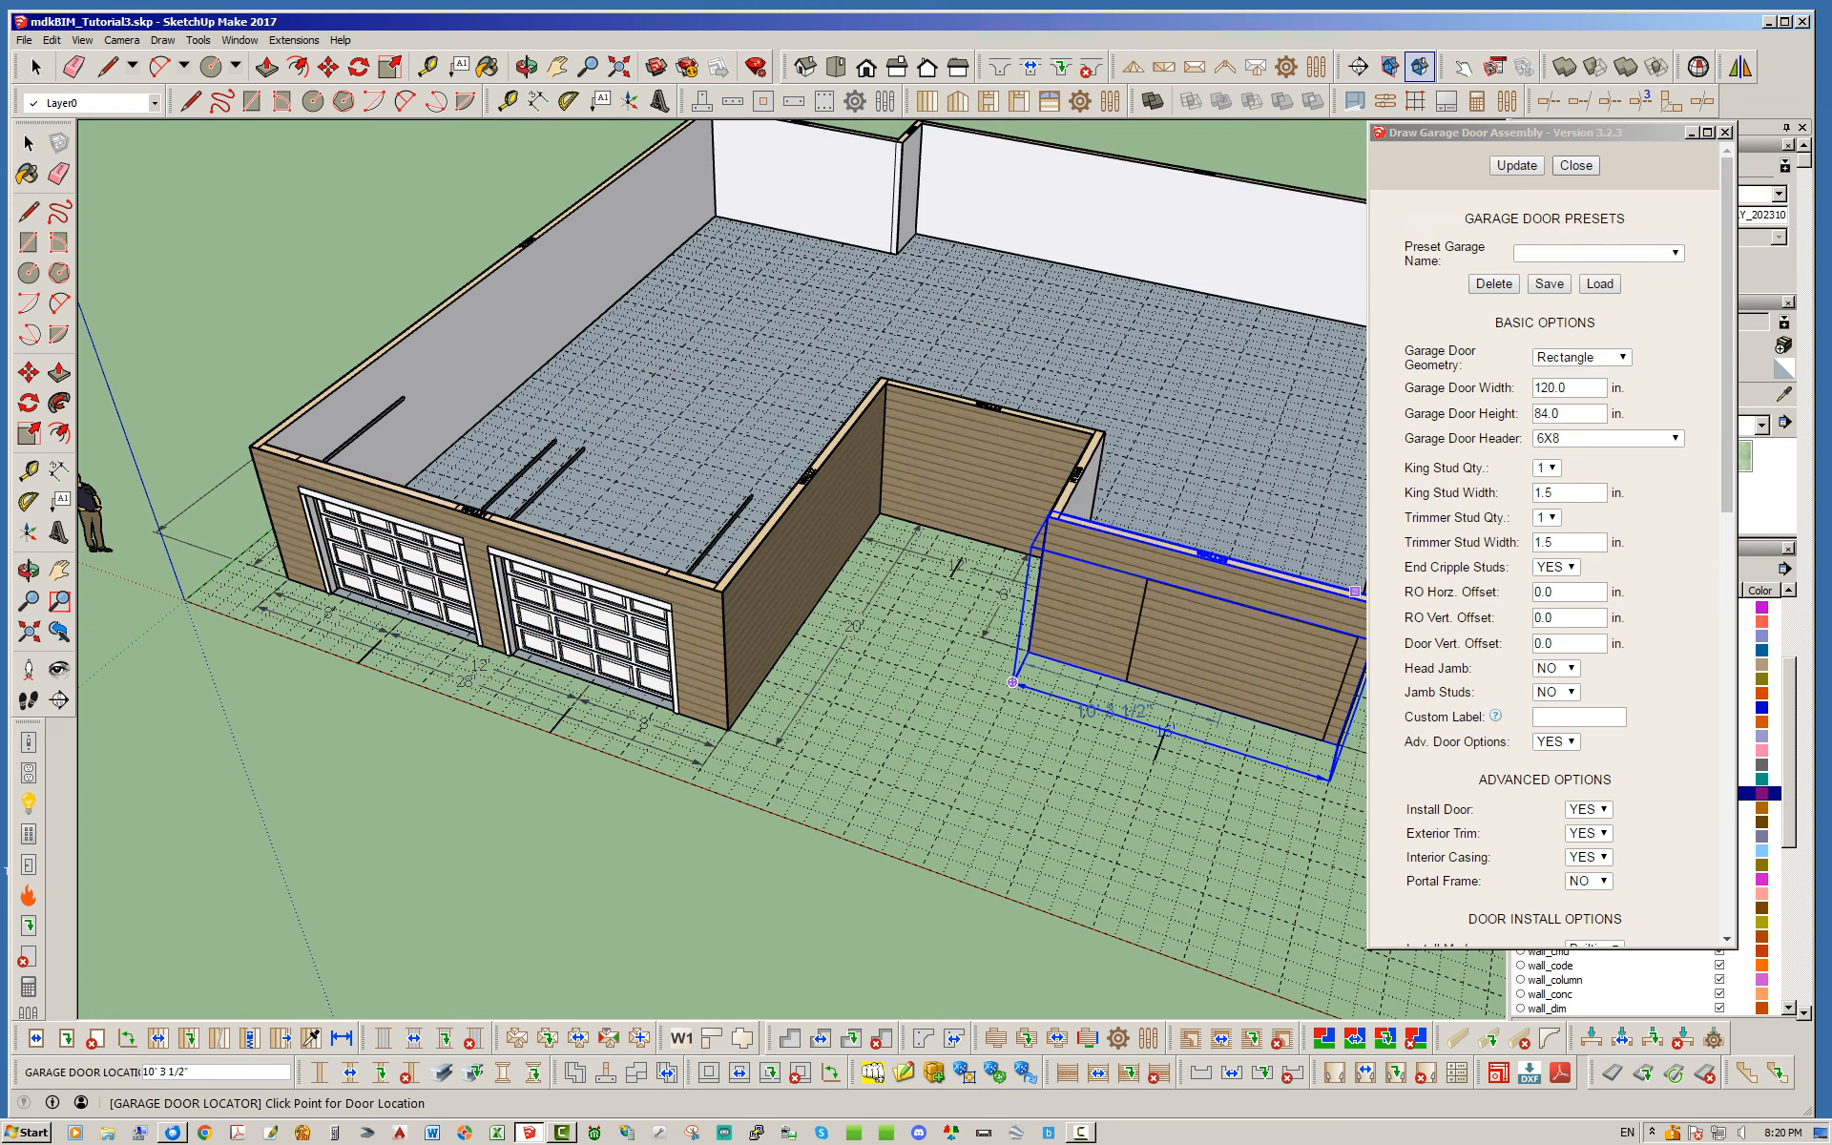
left_click(1575, 166)
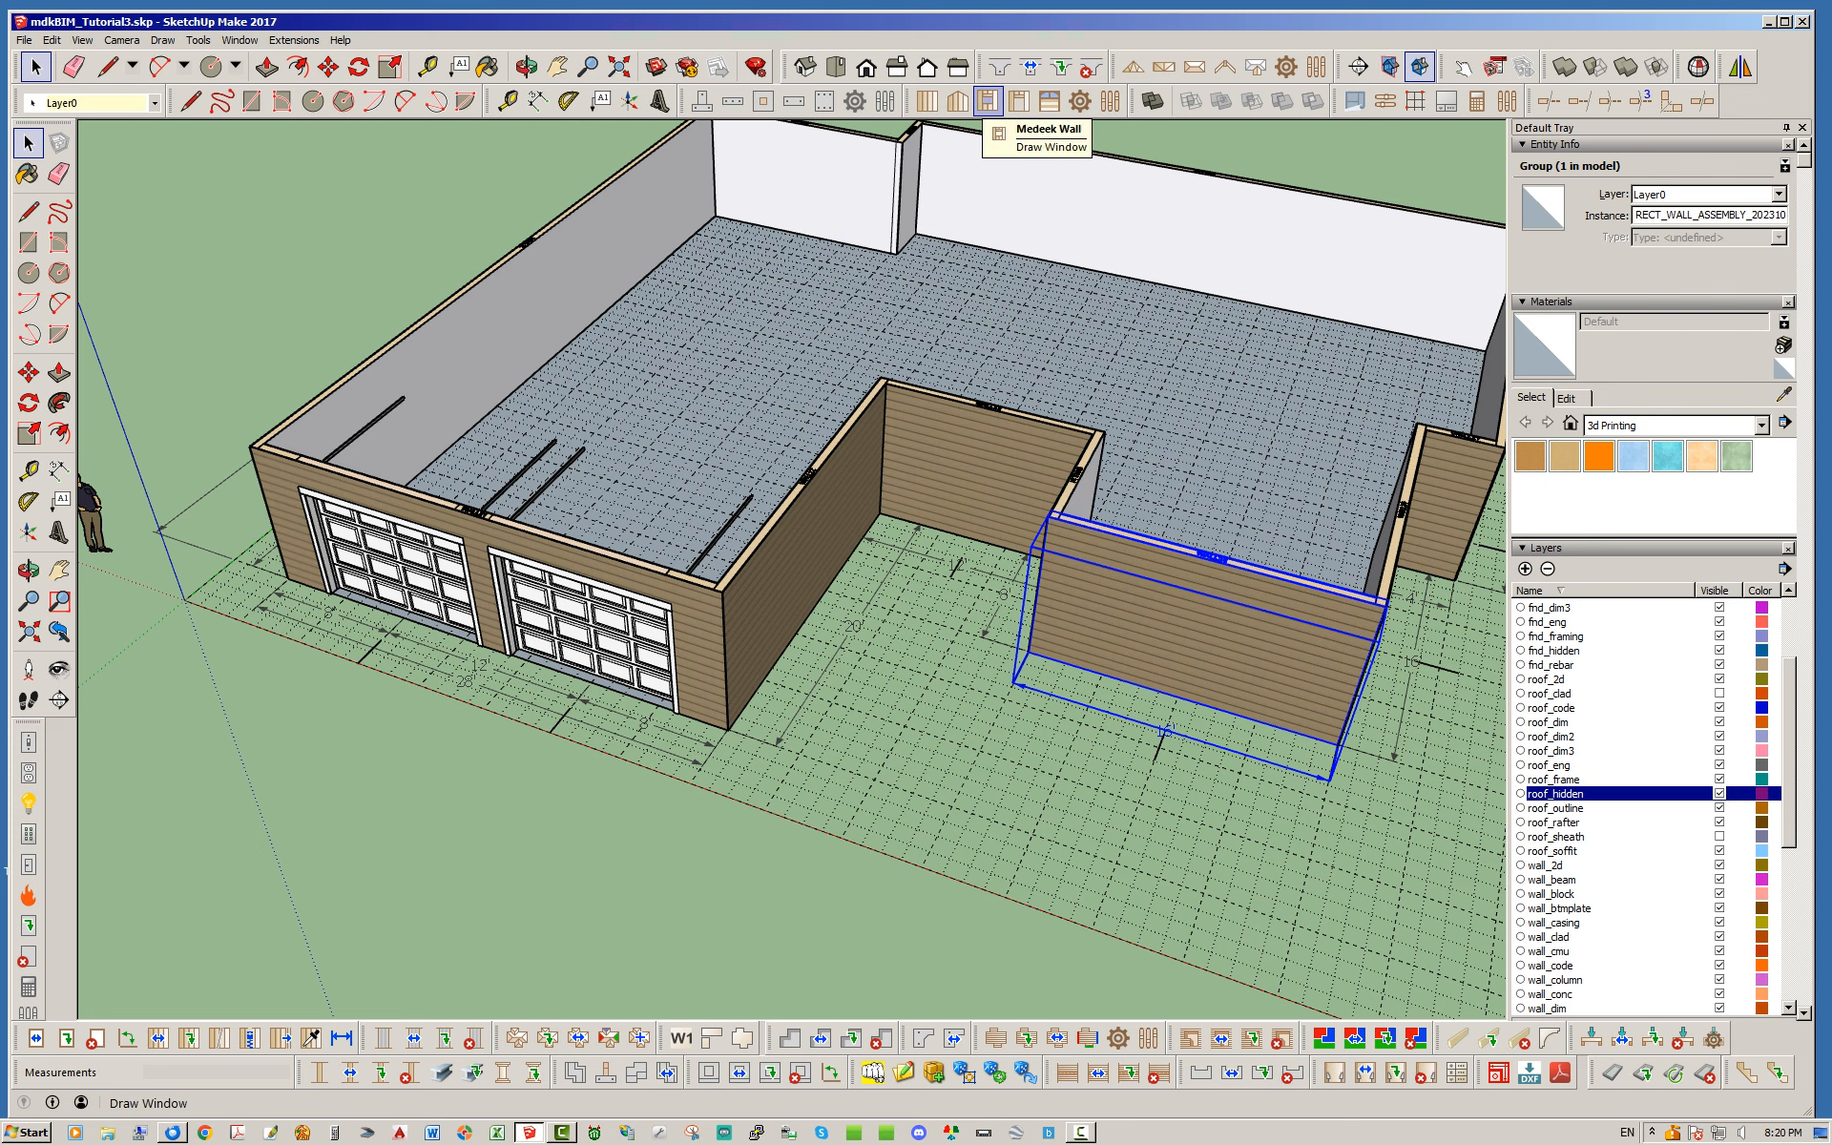
Place a 36 x 80 in. solid entry door with double sidelites in the recessed entry wall.
left_click(1018, 99)
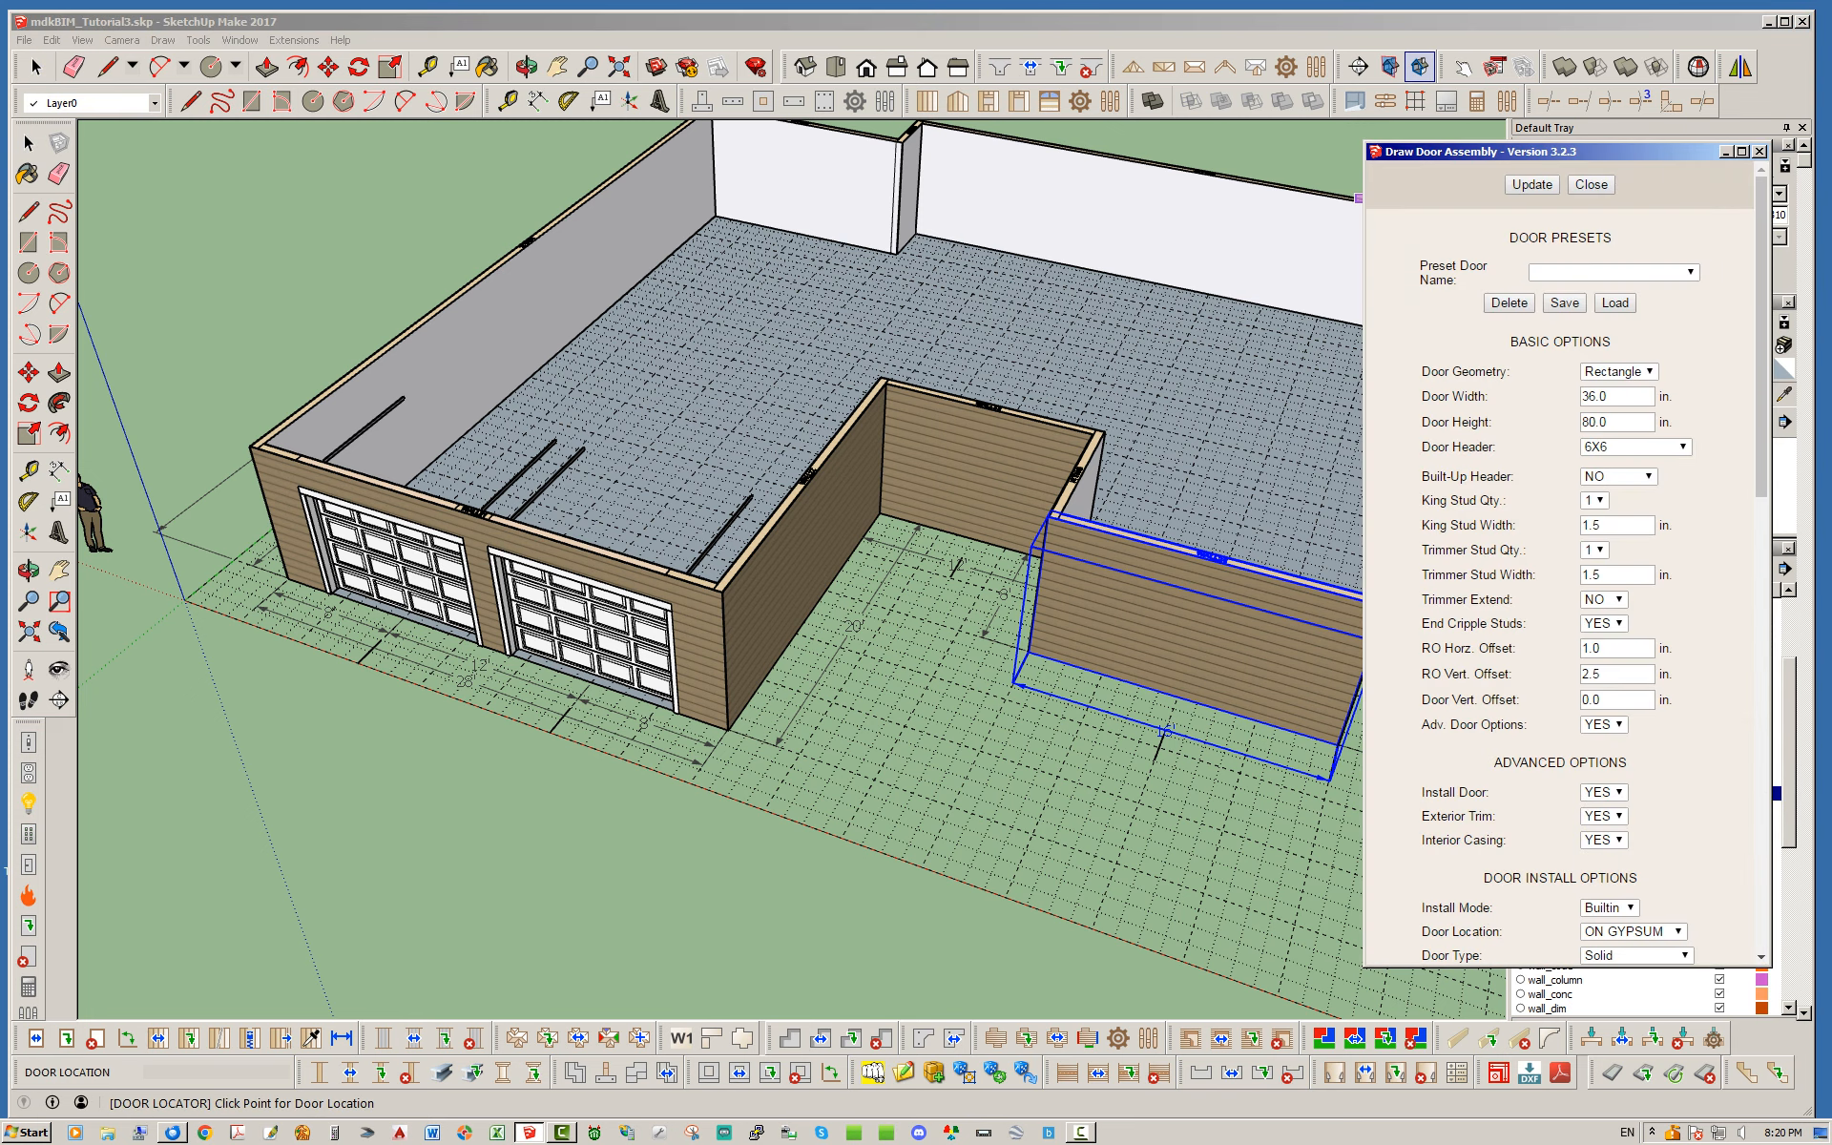
scroll(1565, 587, "down", 10)
scroll(1565, 587, "up", 4)
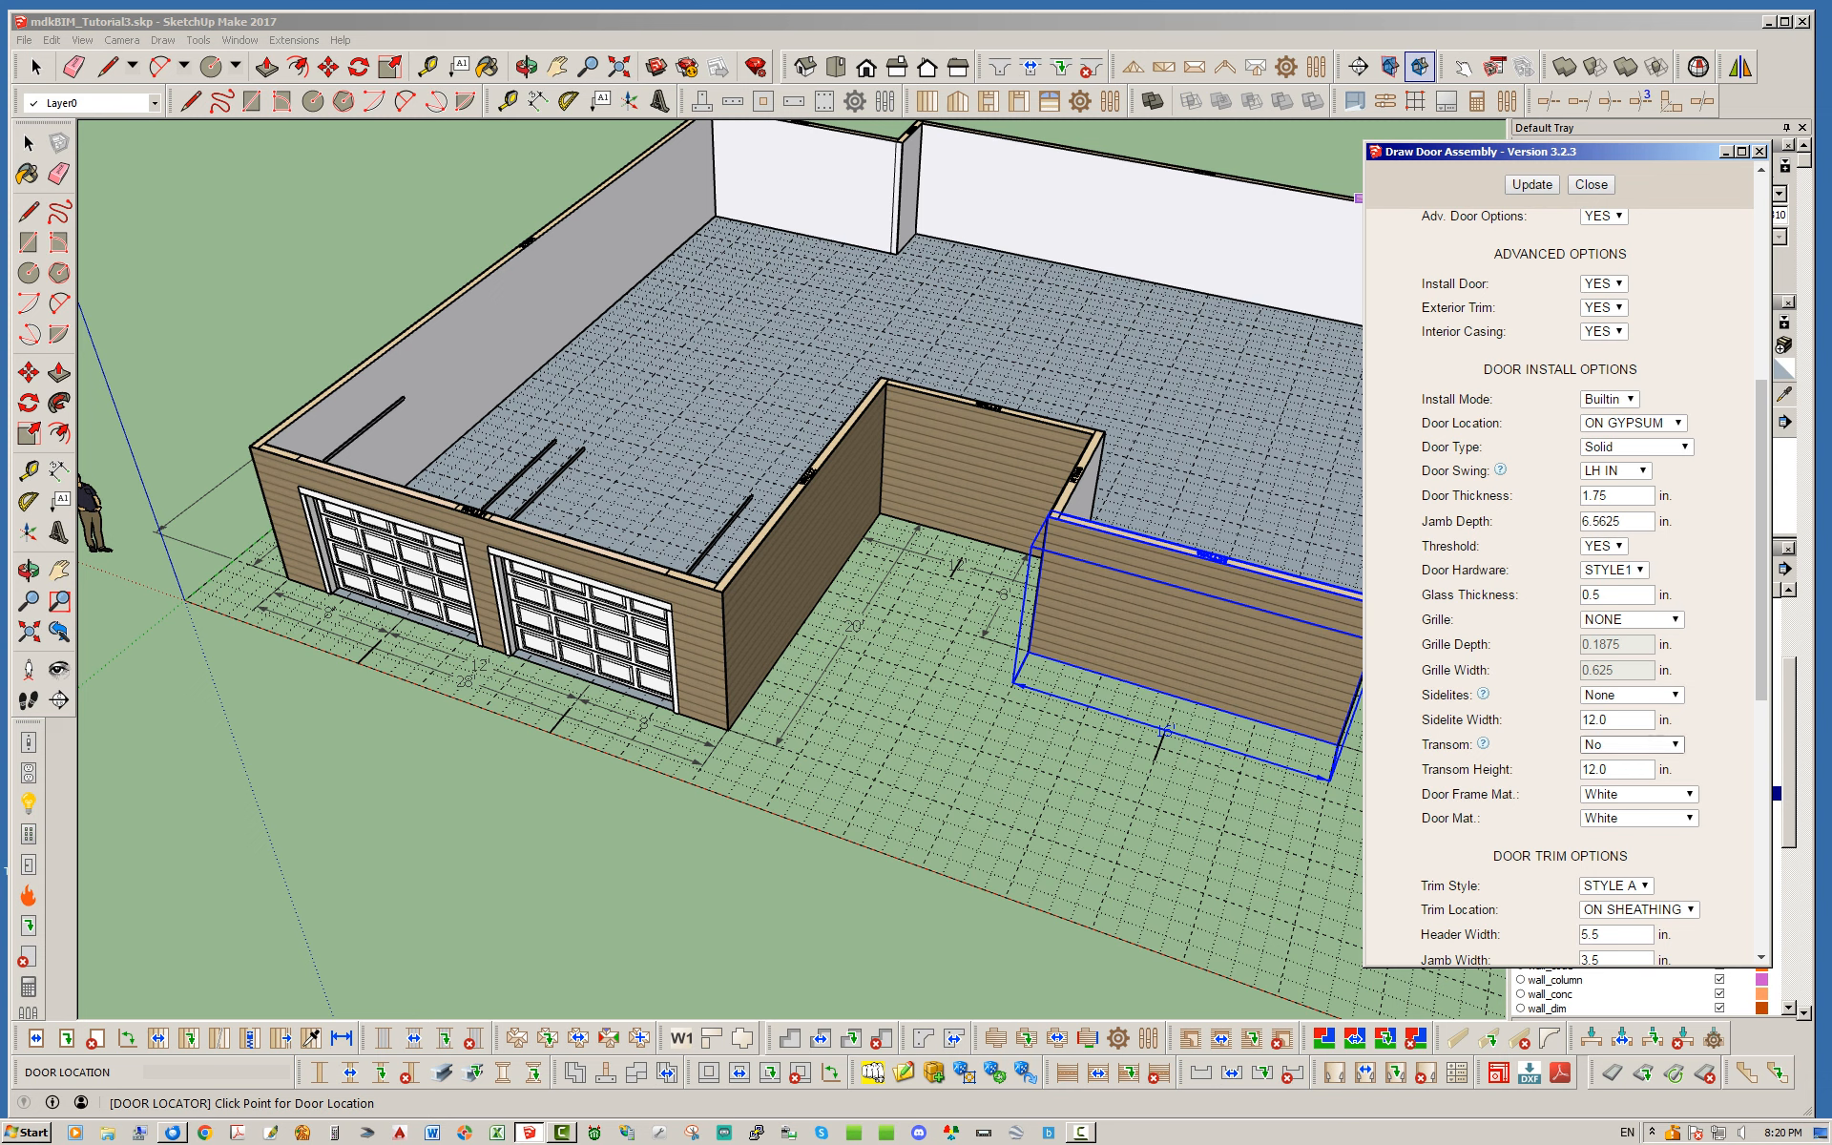
left_click(1631, 694)
left_click(1622, 740)
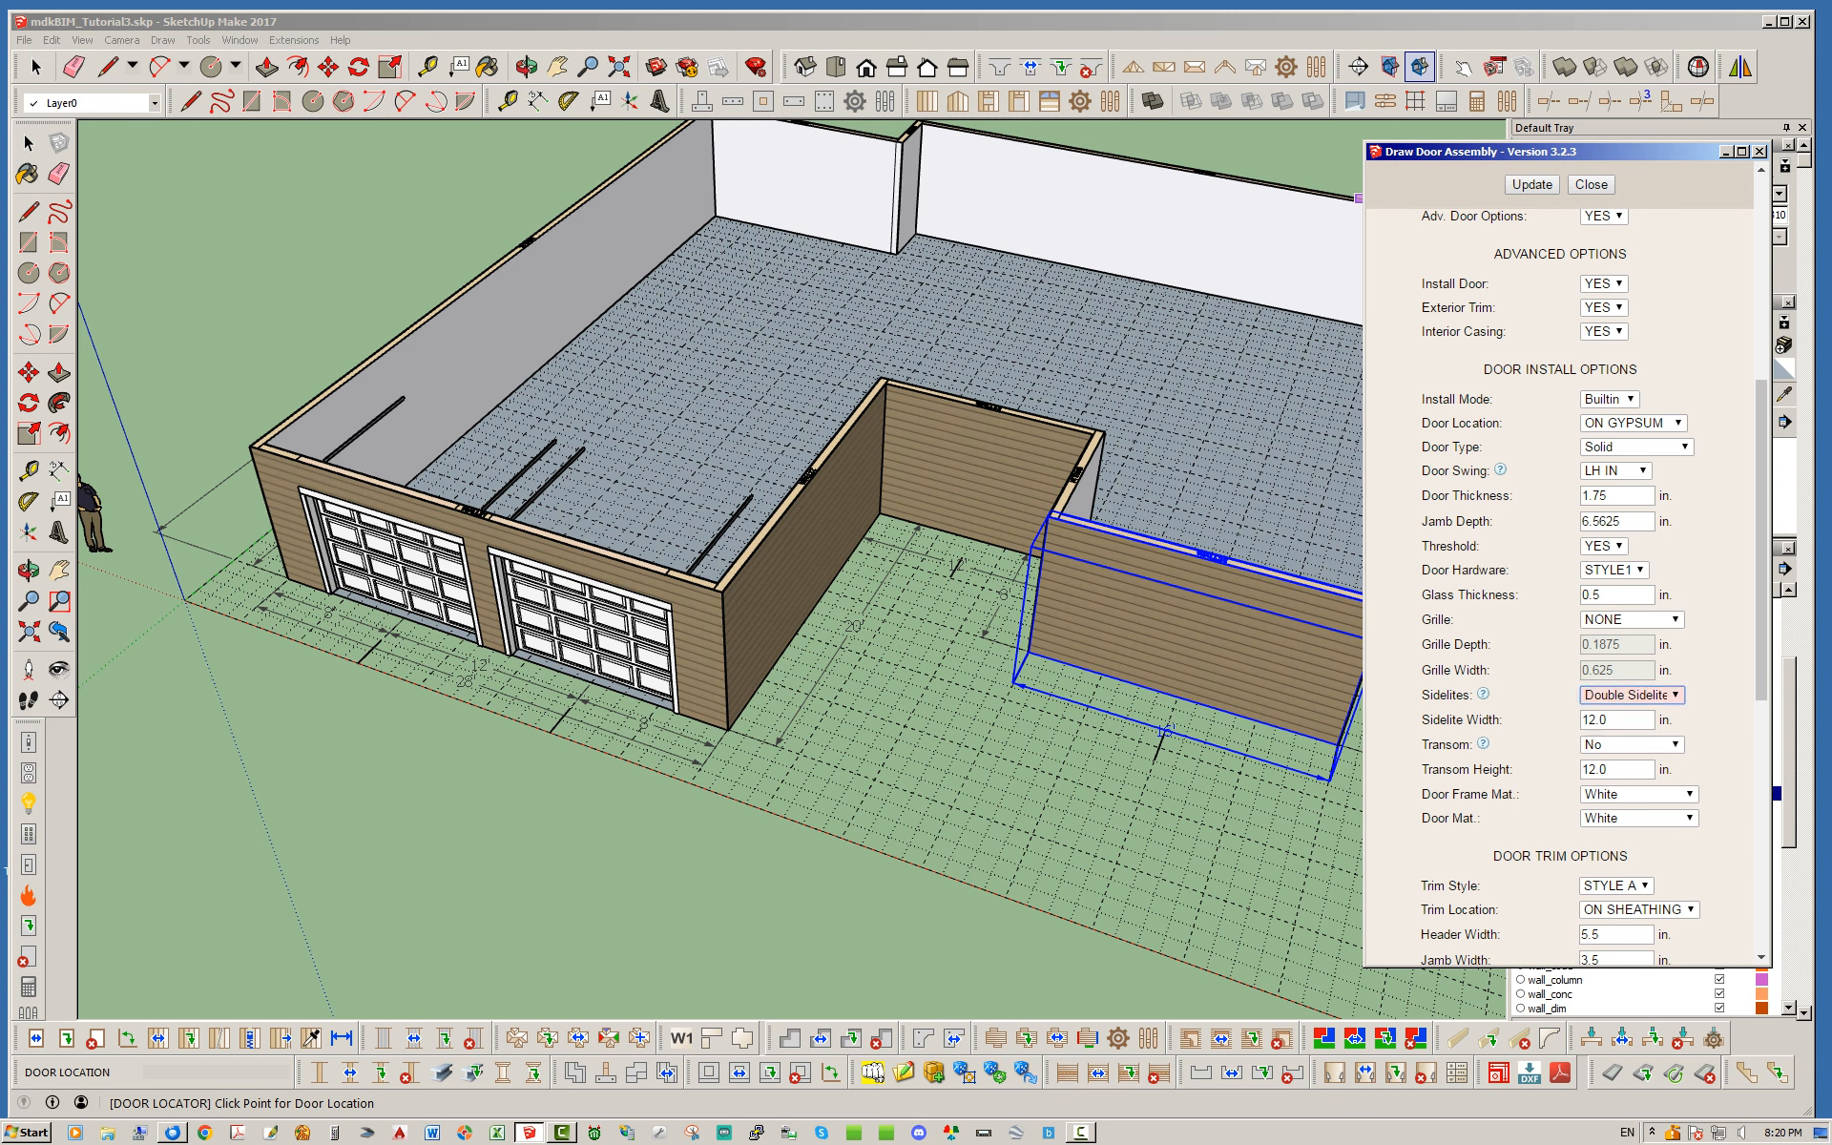
left_click(1531, 184)
left_click(962, 556)
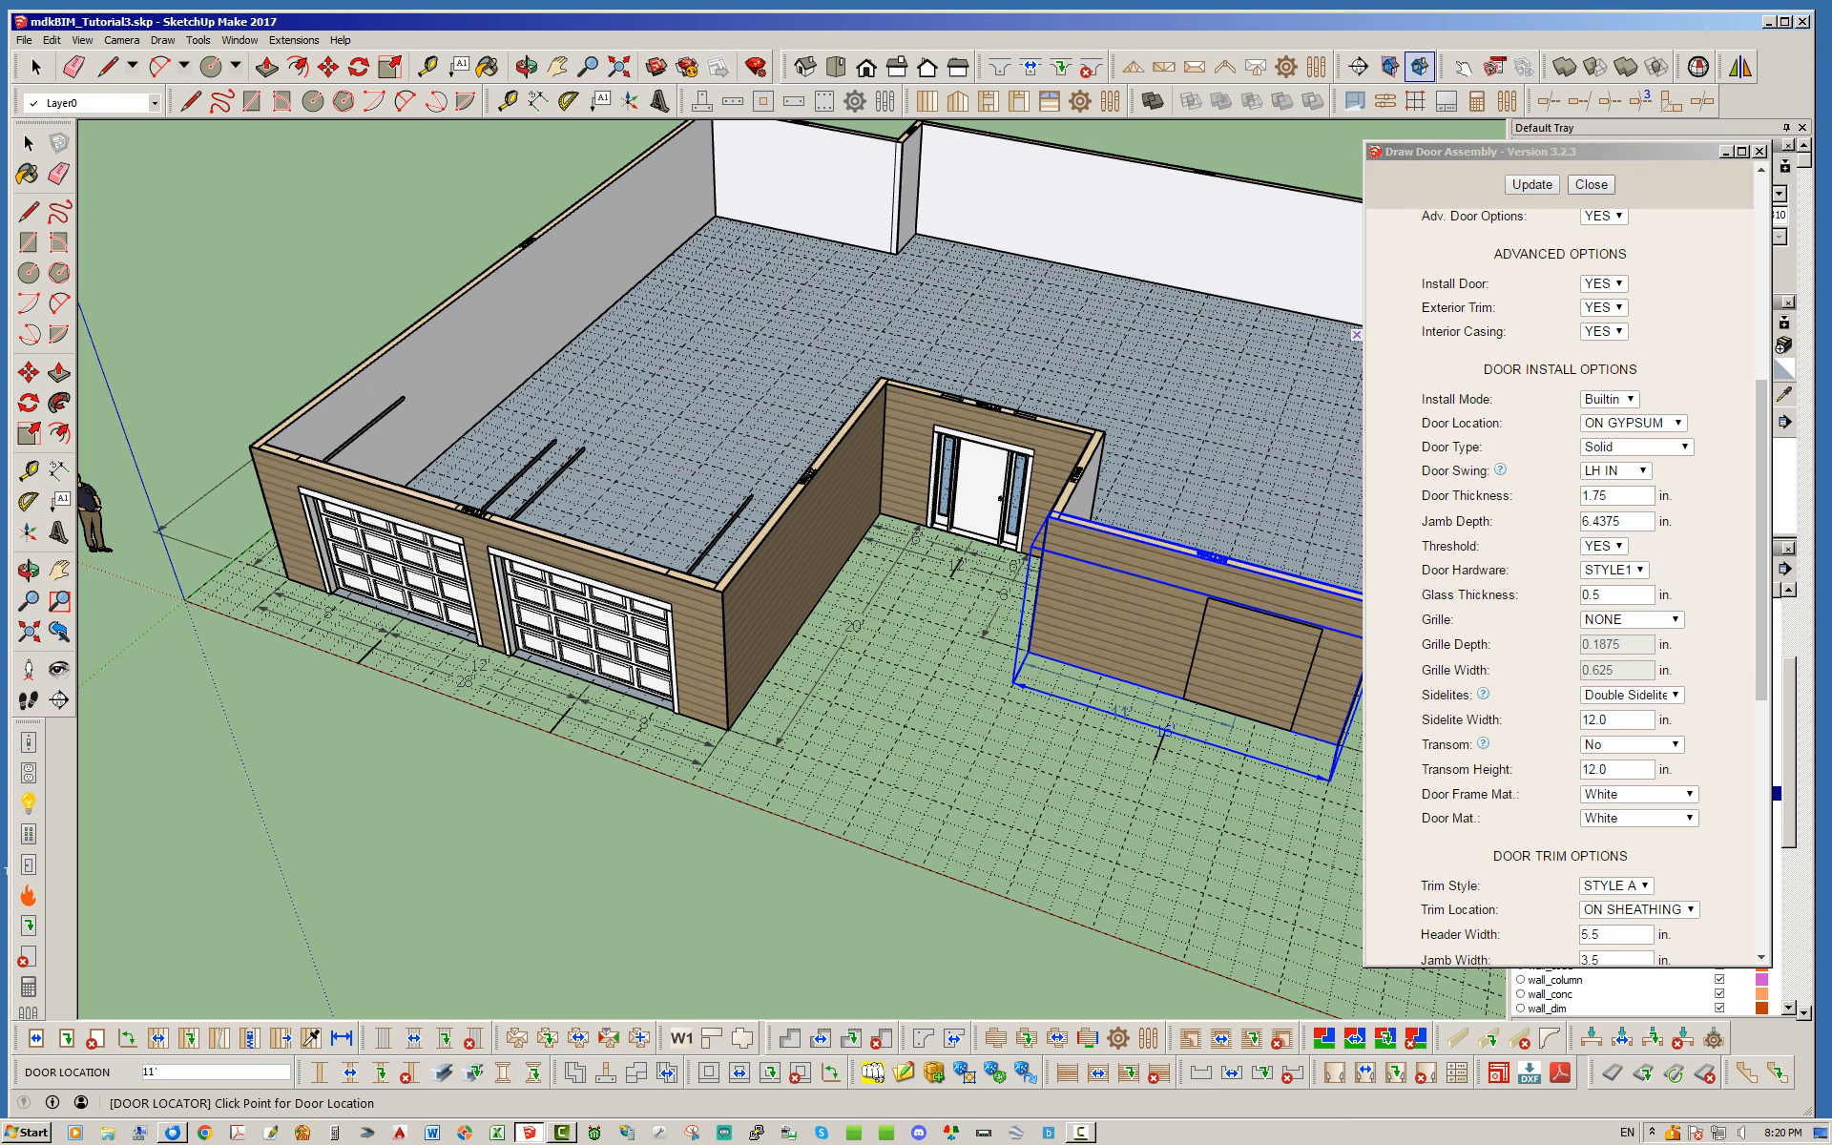
middle_click_drag(1145, 448, 401, 396)
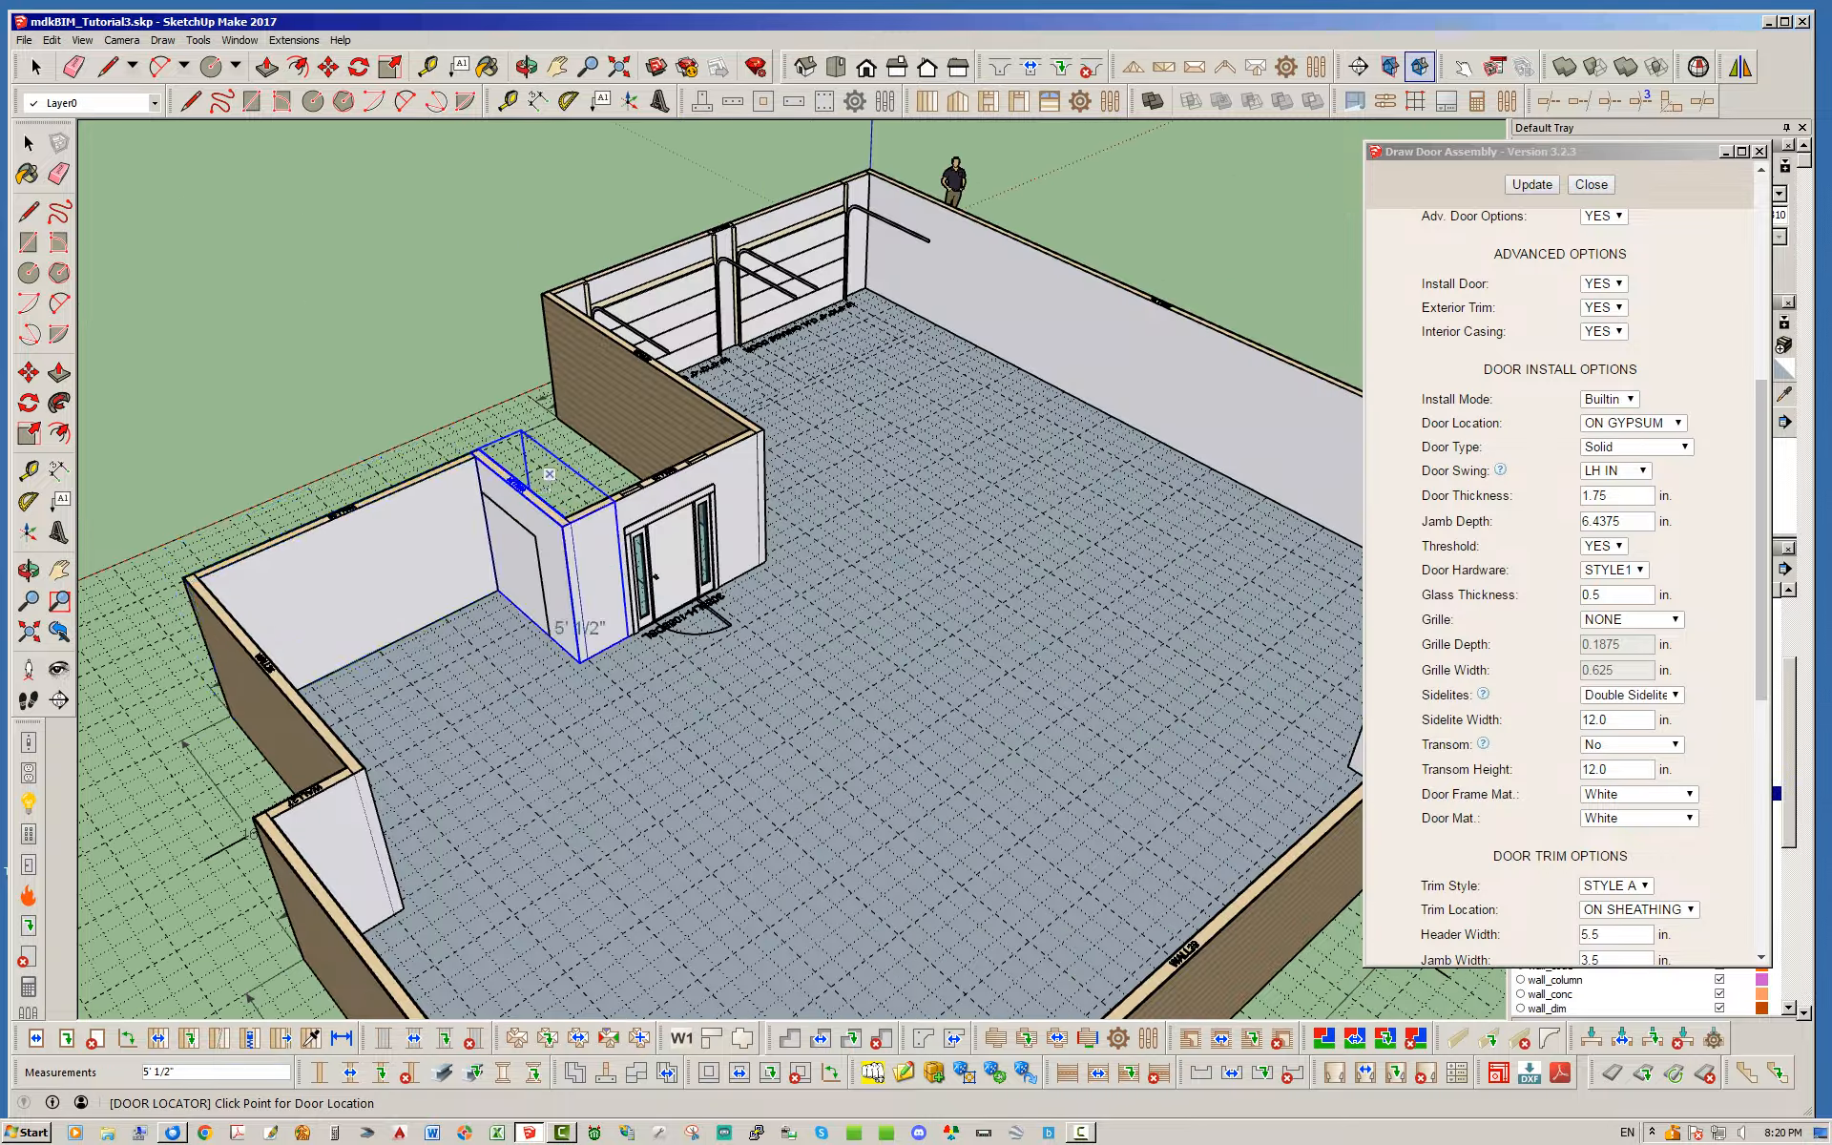
Place a solid 36 x 80 in. entry door with Sidelites set to None at the midpoint of the 44' rear wall.
scroll(401, 391, "down", 4)
middle_click_drag(625, 484, 435, 606)
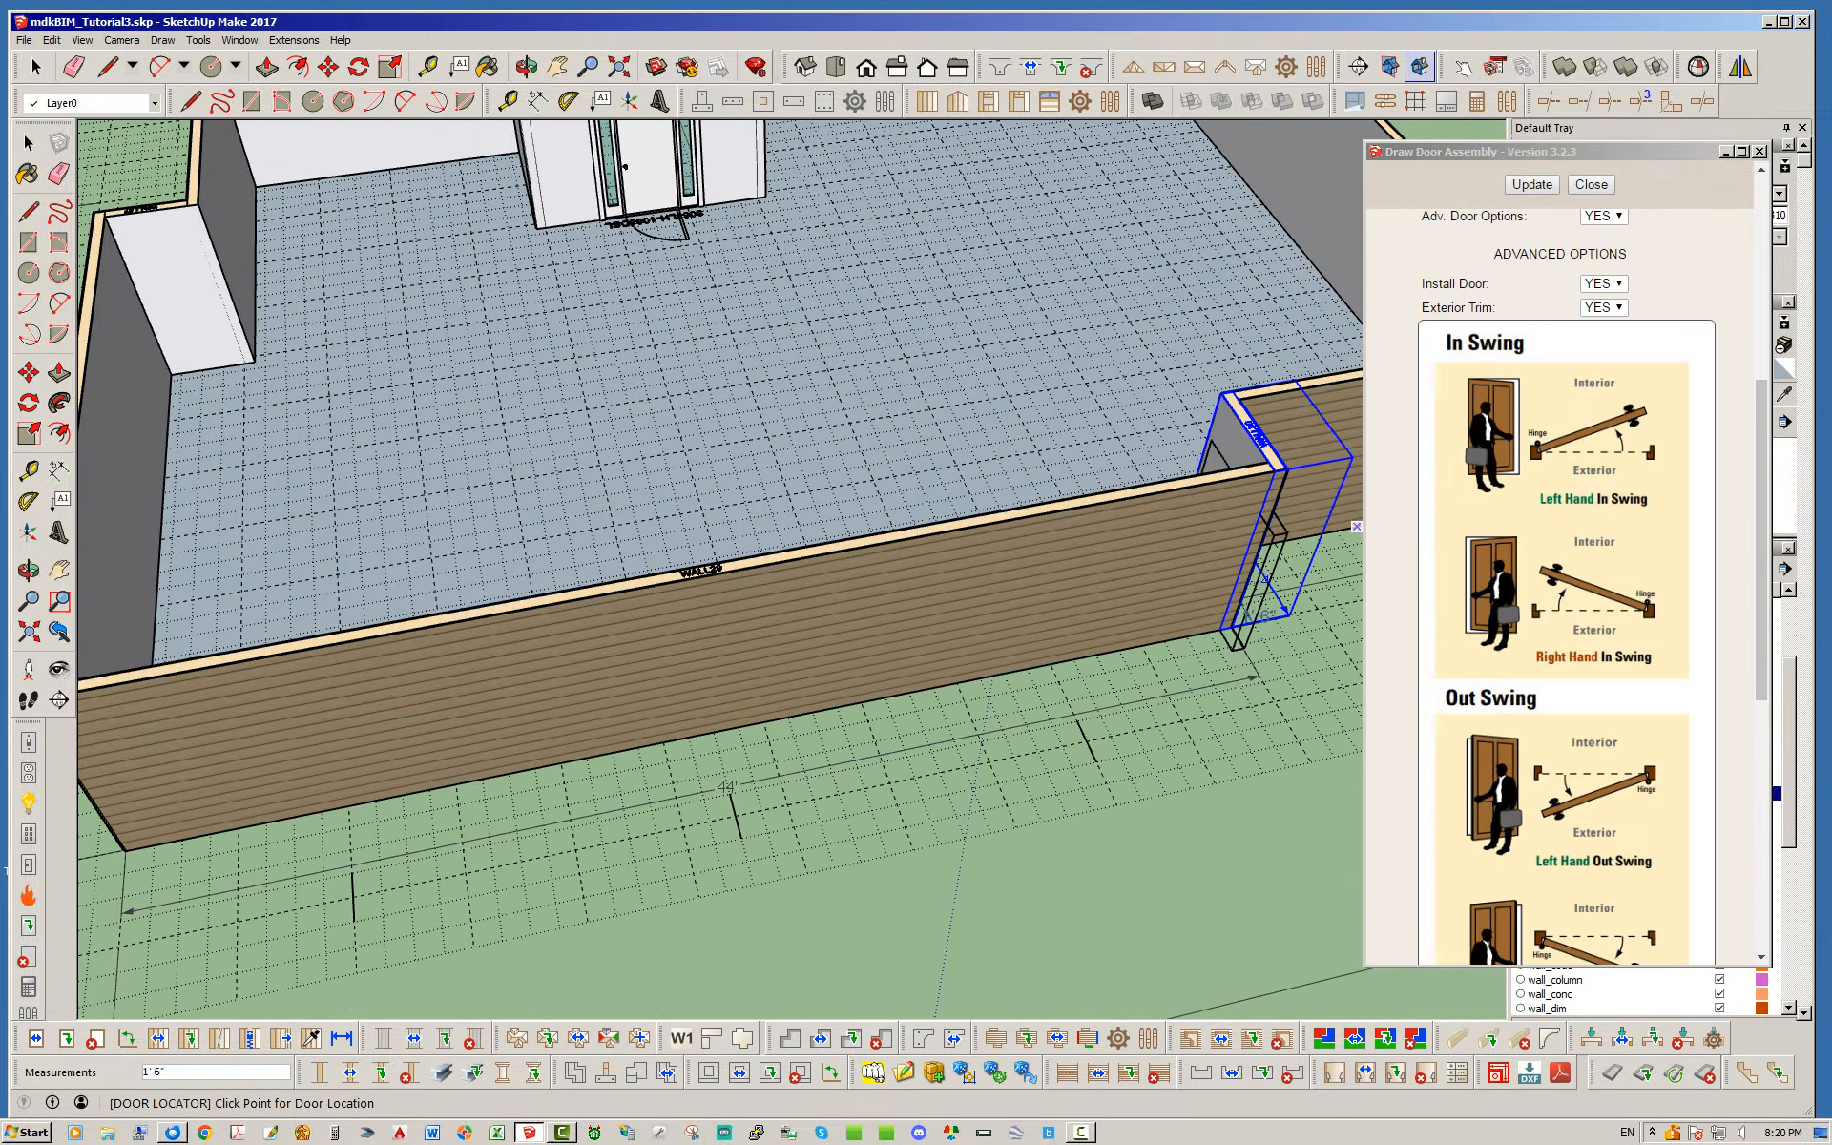
left_click(1631, 695)
left_click(1622, 712)
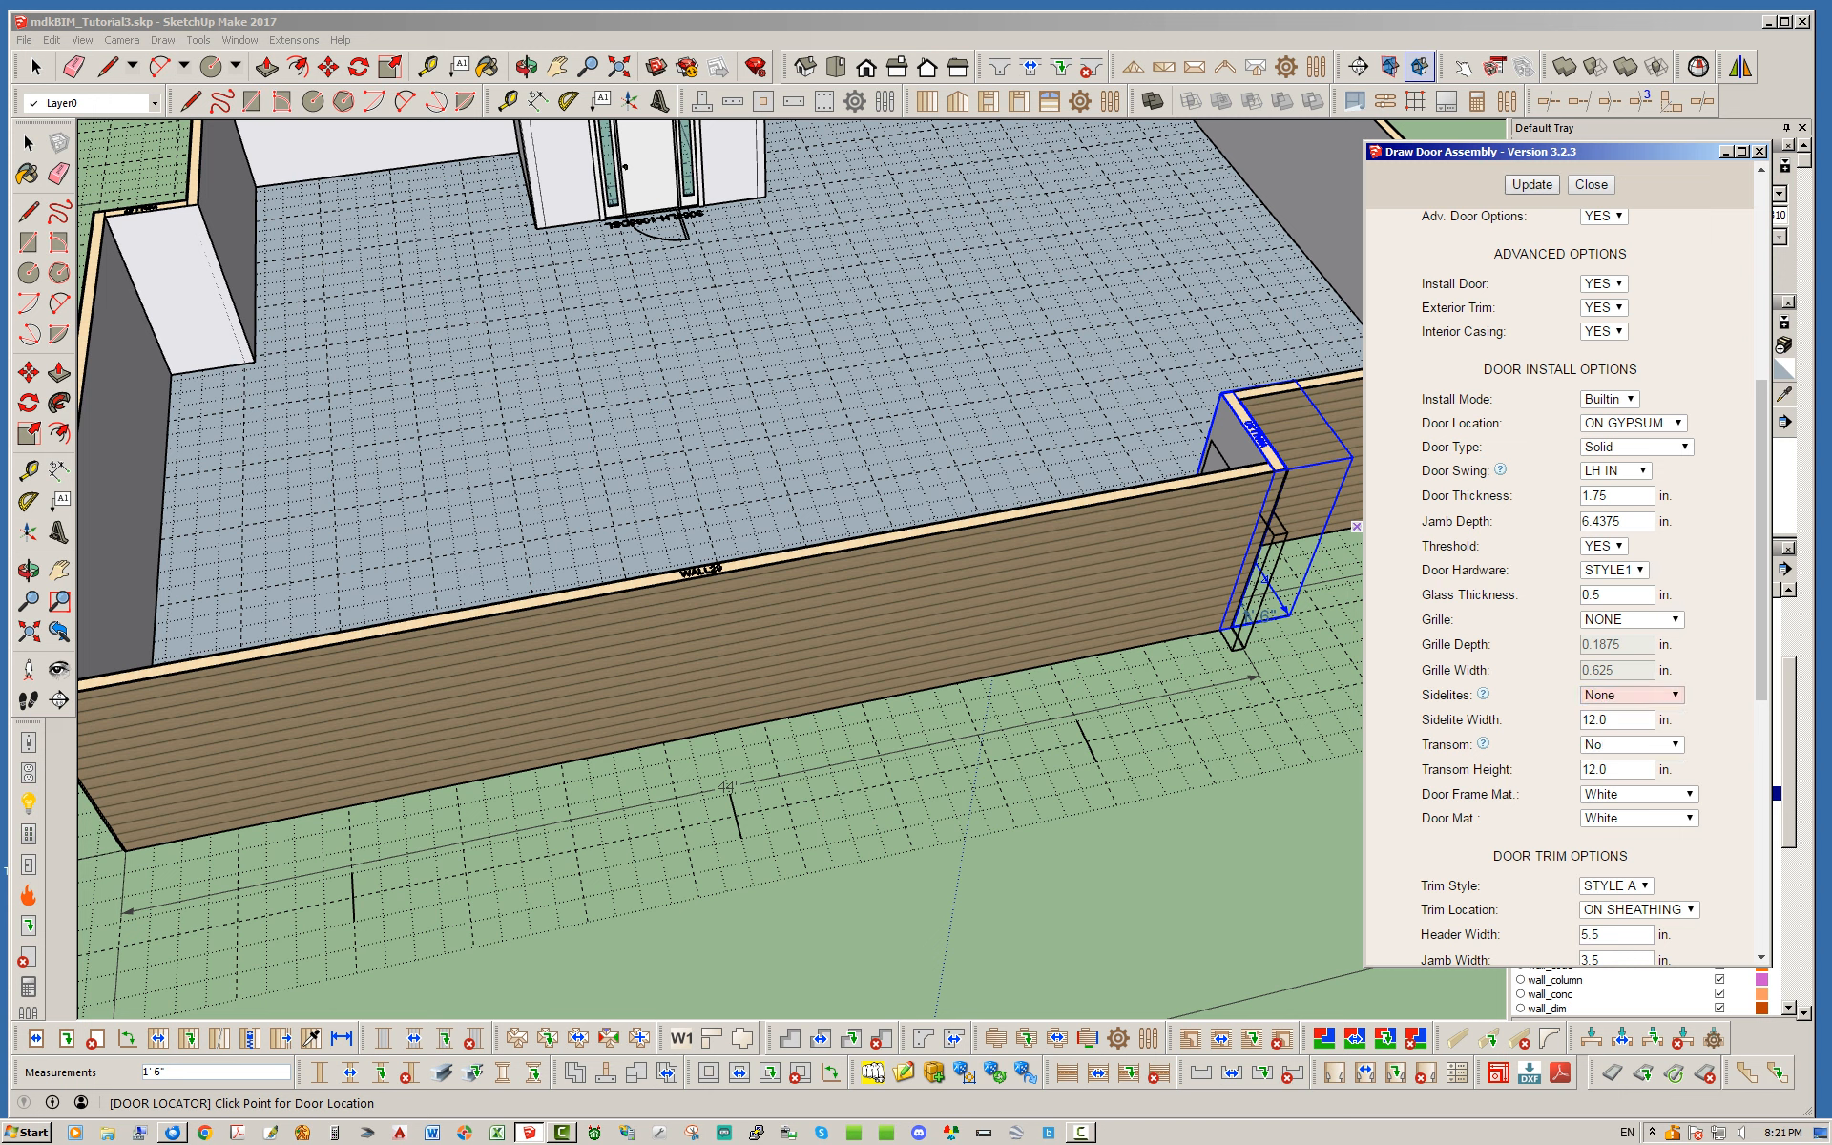
left_click(1532, 185)
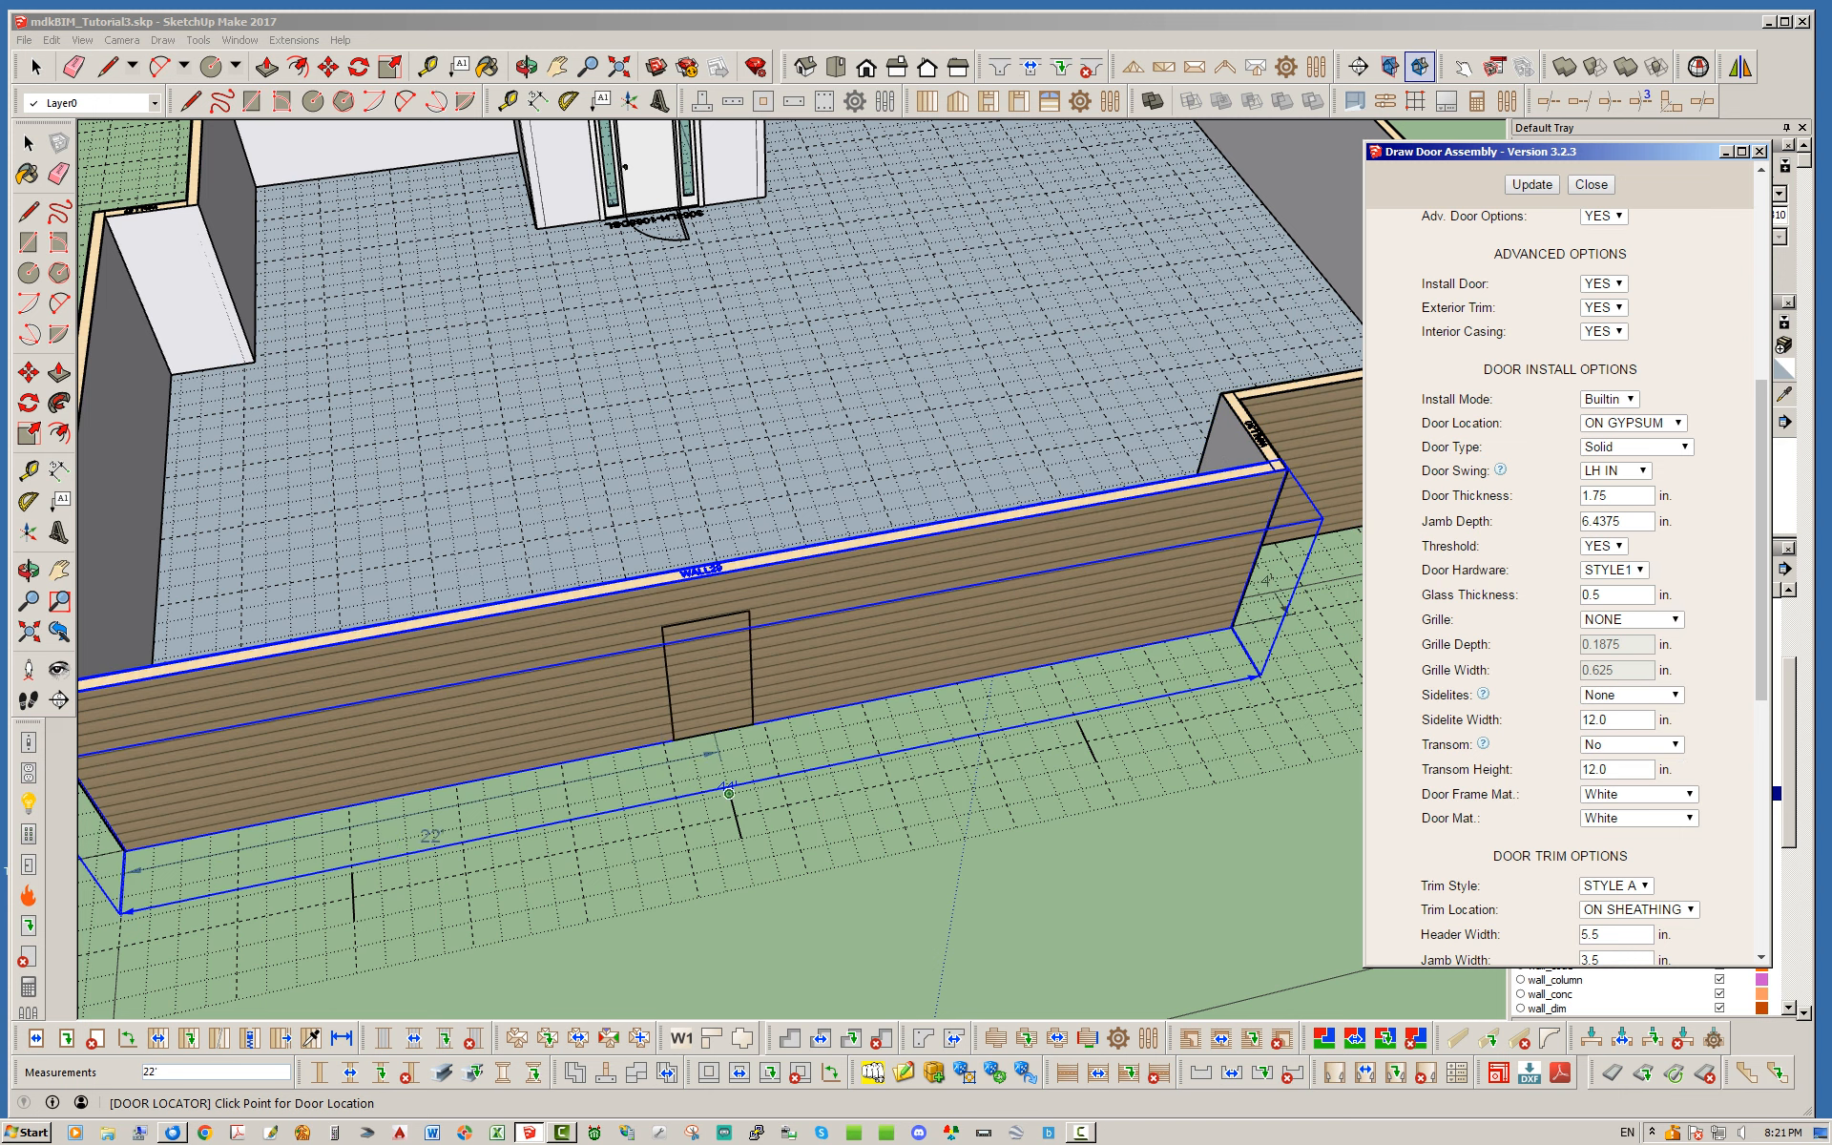
left_click(729, 793)
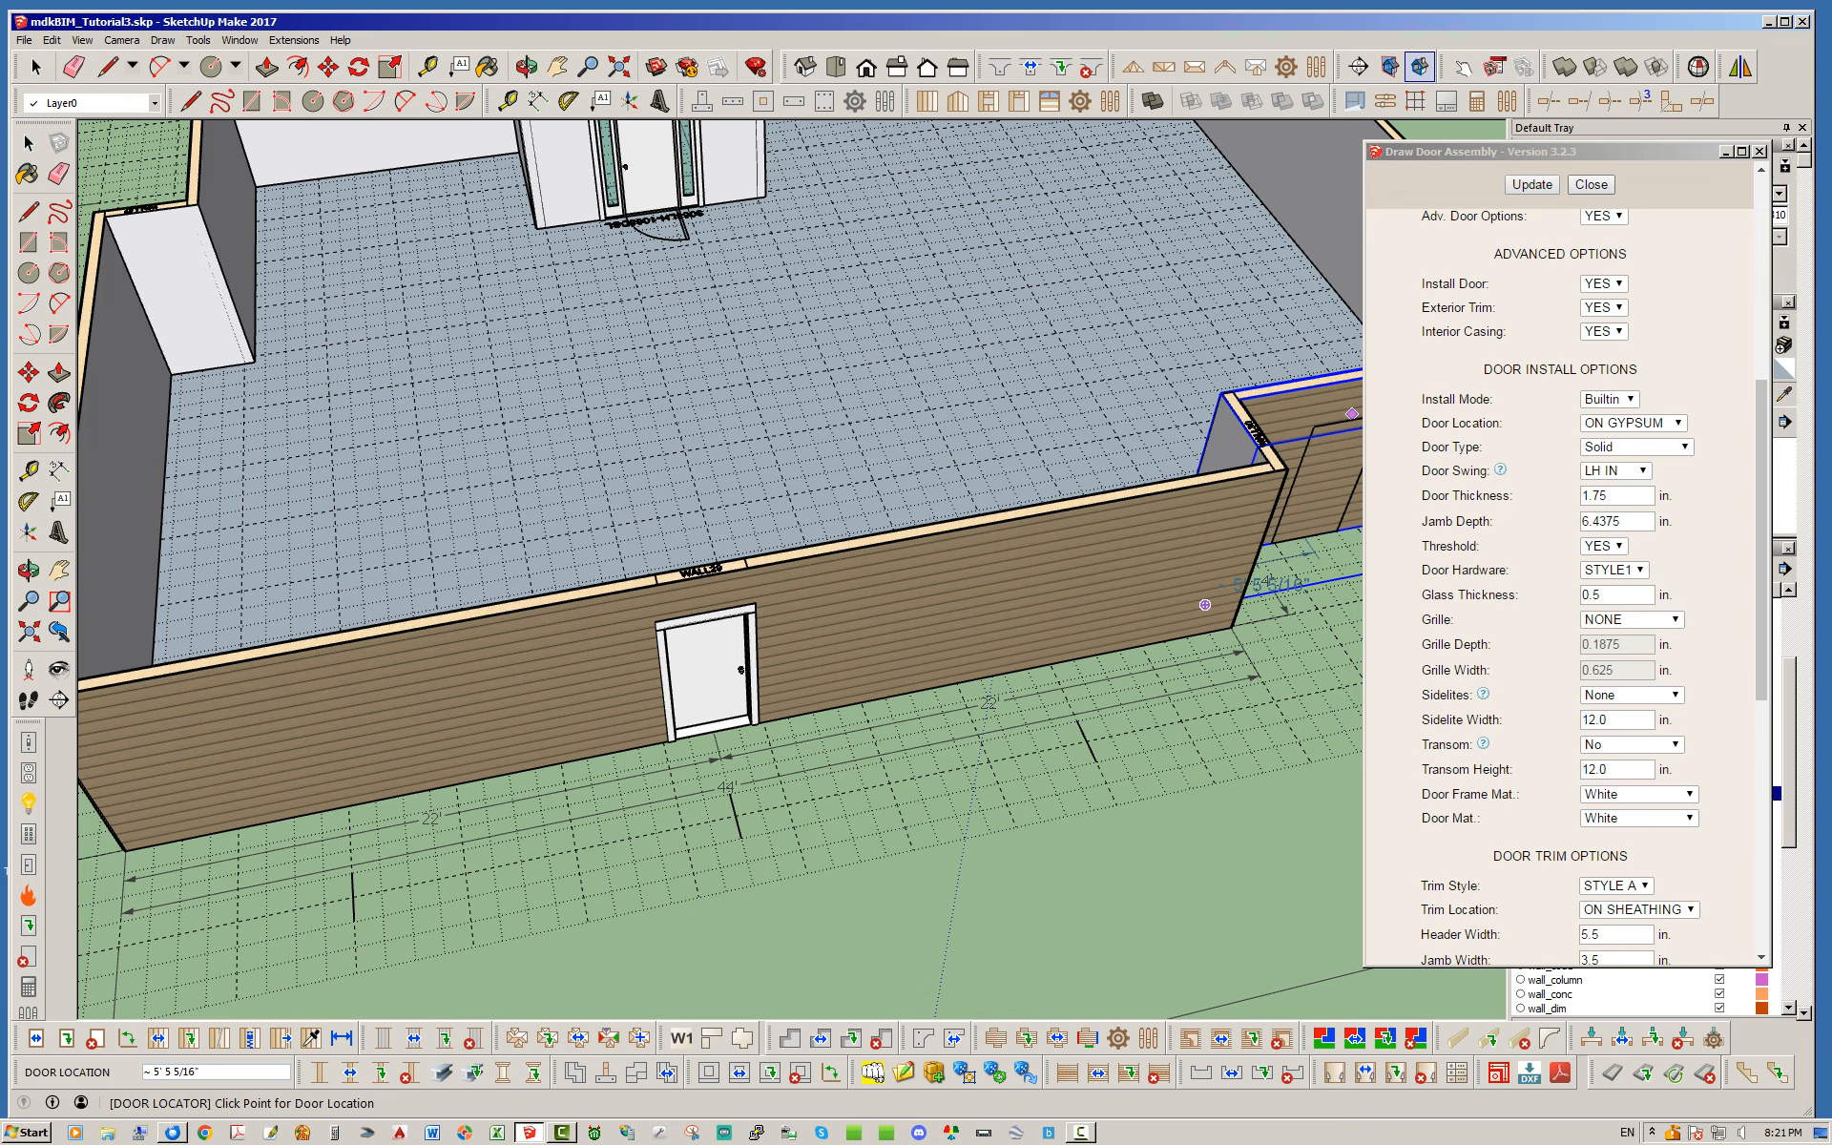
key("space")
Place 36 x 48 in. rectangular windows centred in the 16' front wall and in the adjoining 16' side wall.
scroll(1087, 599, "down", 3)
middle_click_drag(993, 611, 1231, 573)
left_click(989, 102)
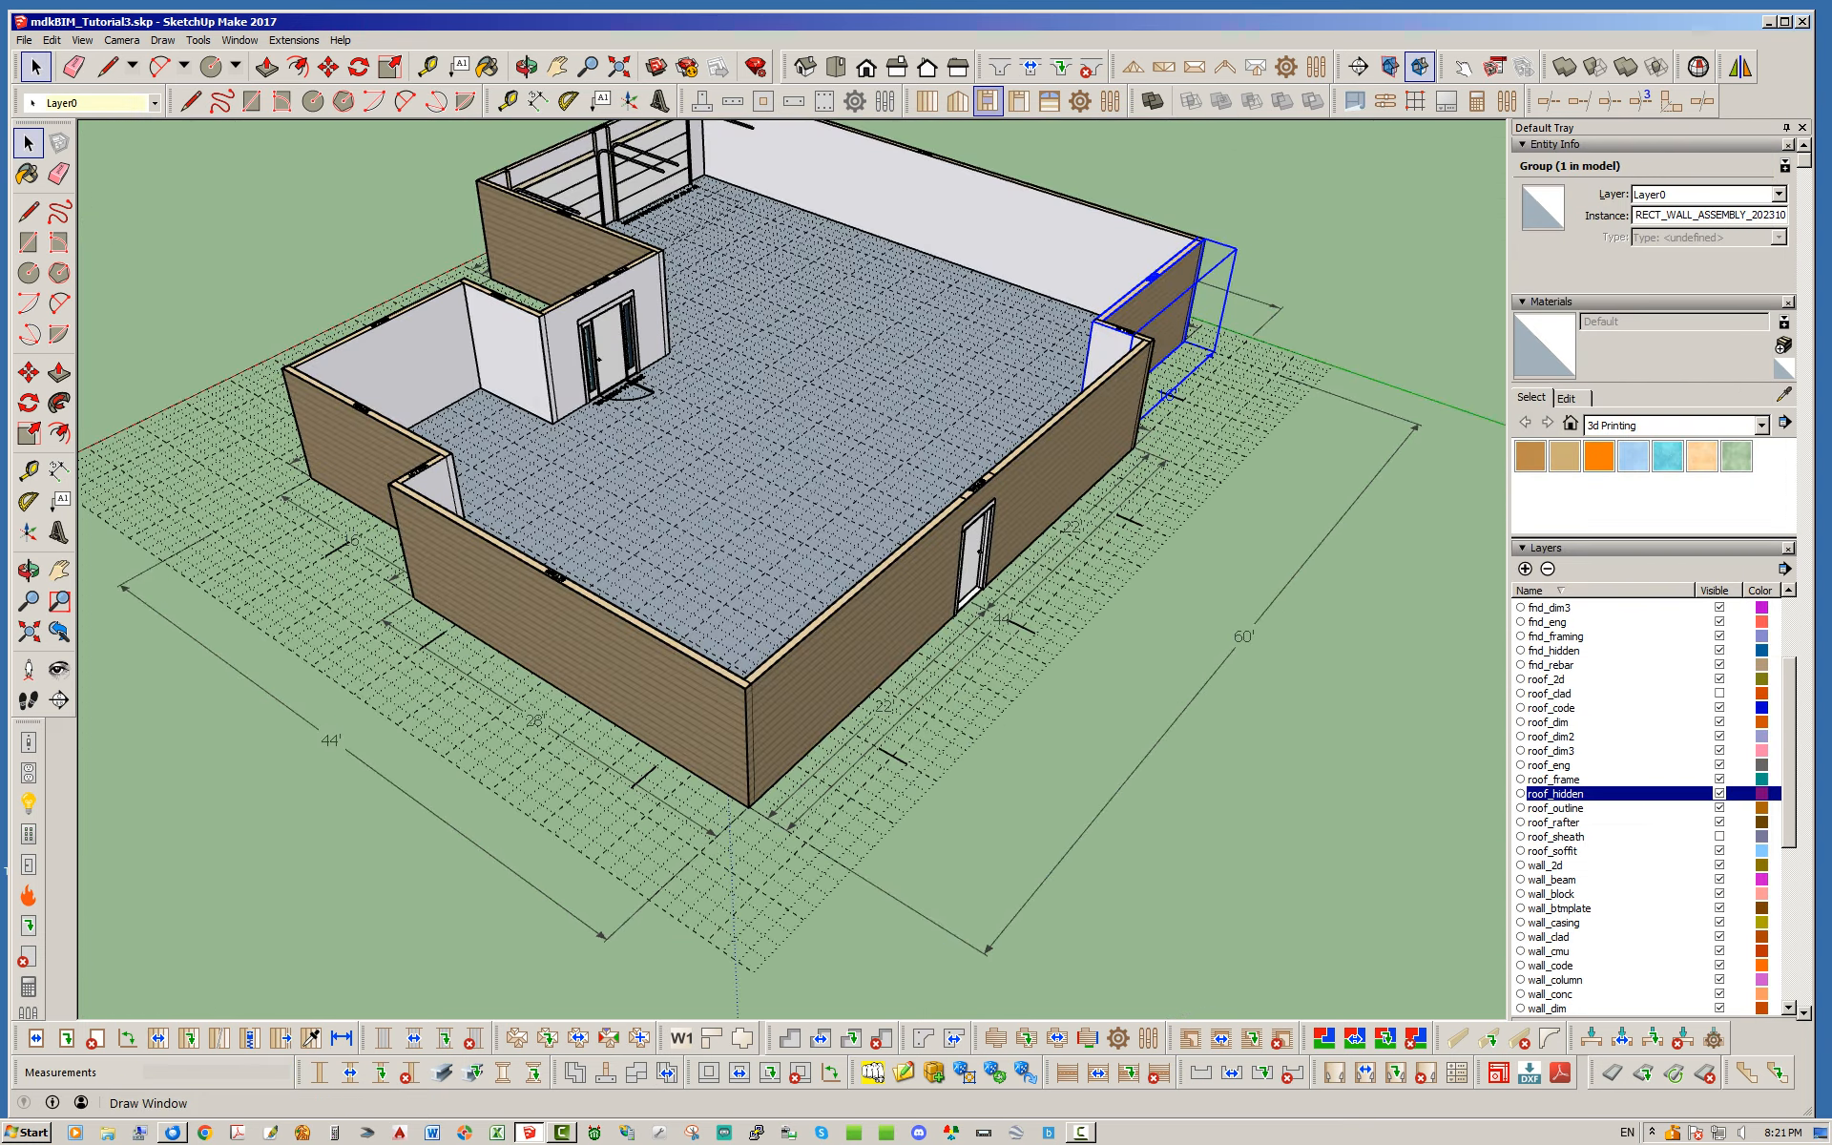
mouse_move(370, 382)
middle_mouse_down()
mouse_move(658, 458)
mouse_move(1104, 496)
middle_mouse_up()
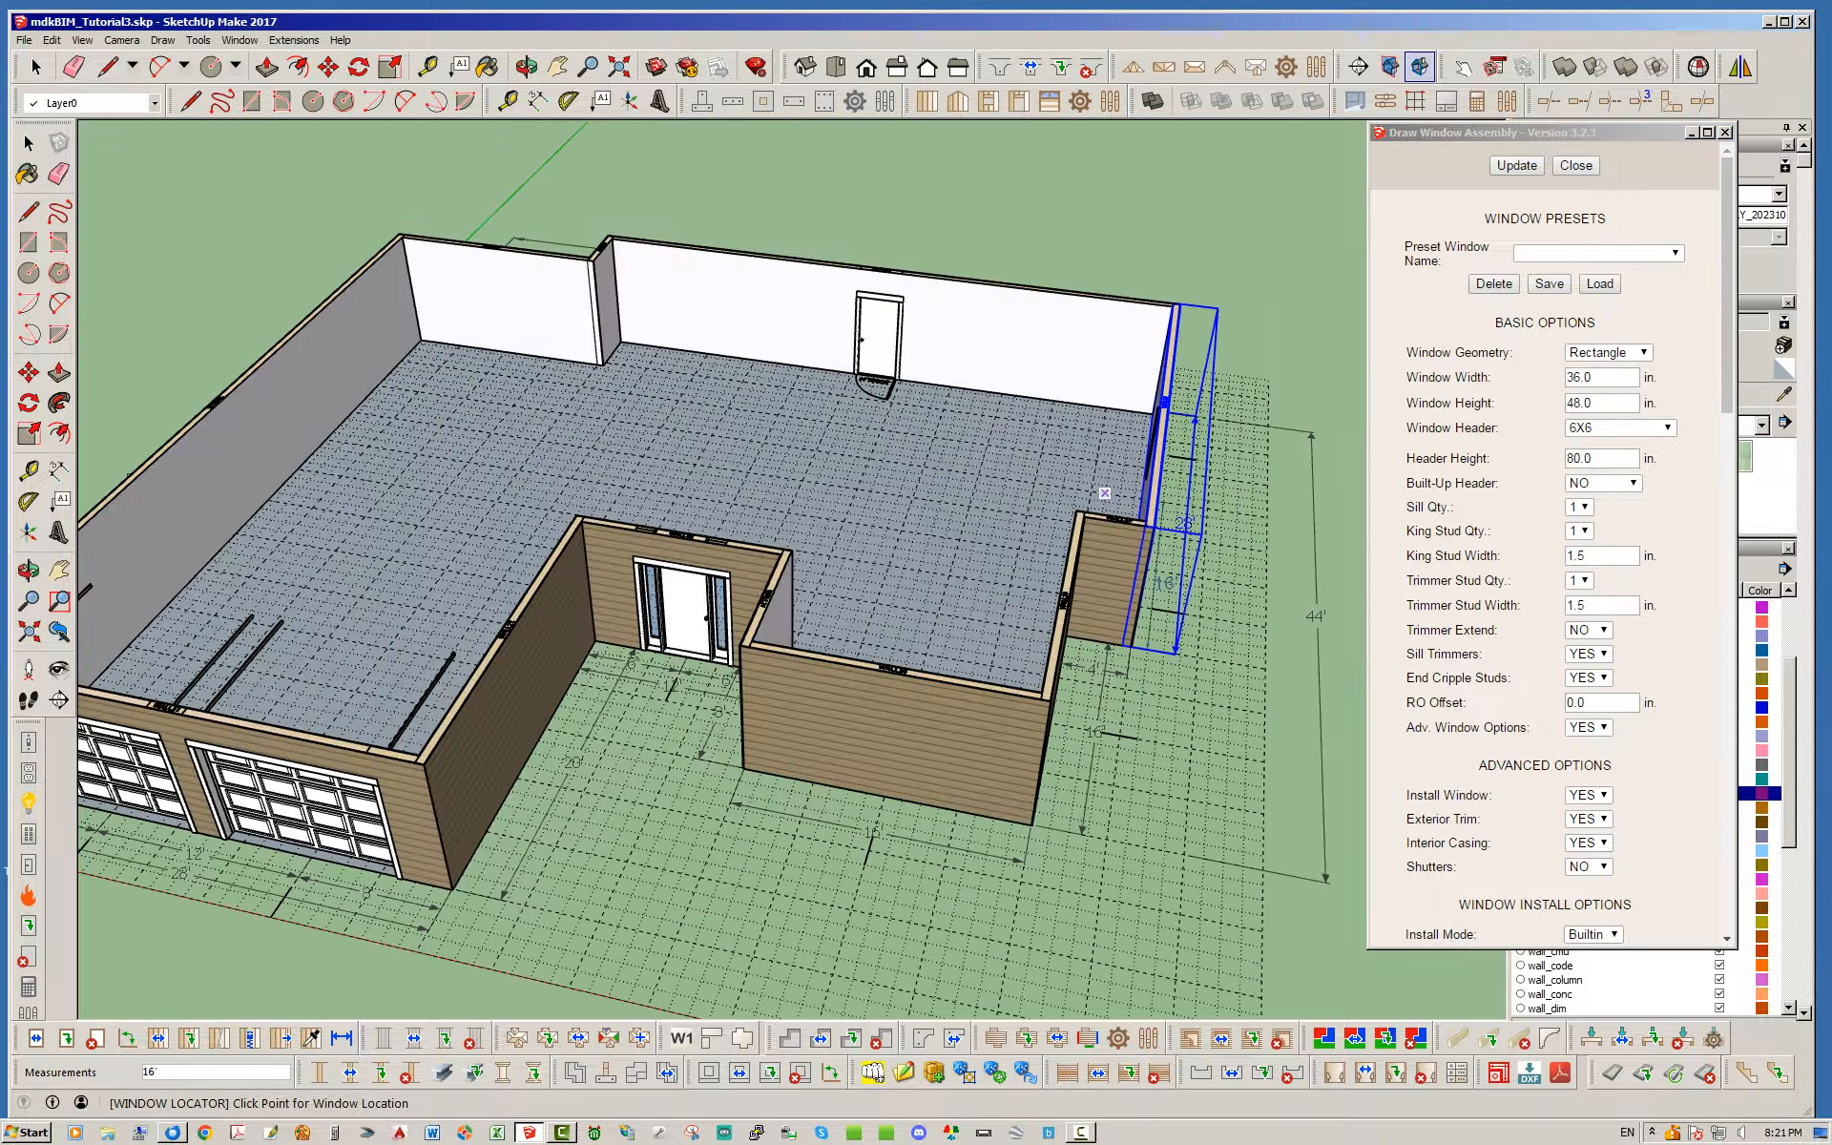
scroll(625, 625, "down", 2)
scroll(811, 730, "up", 5)
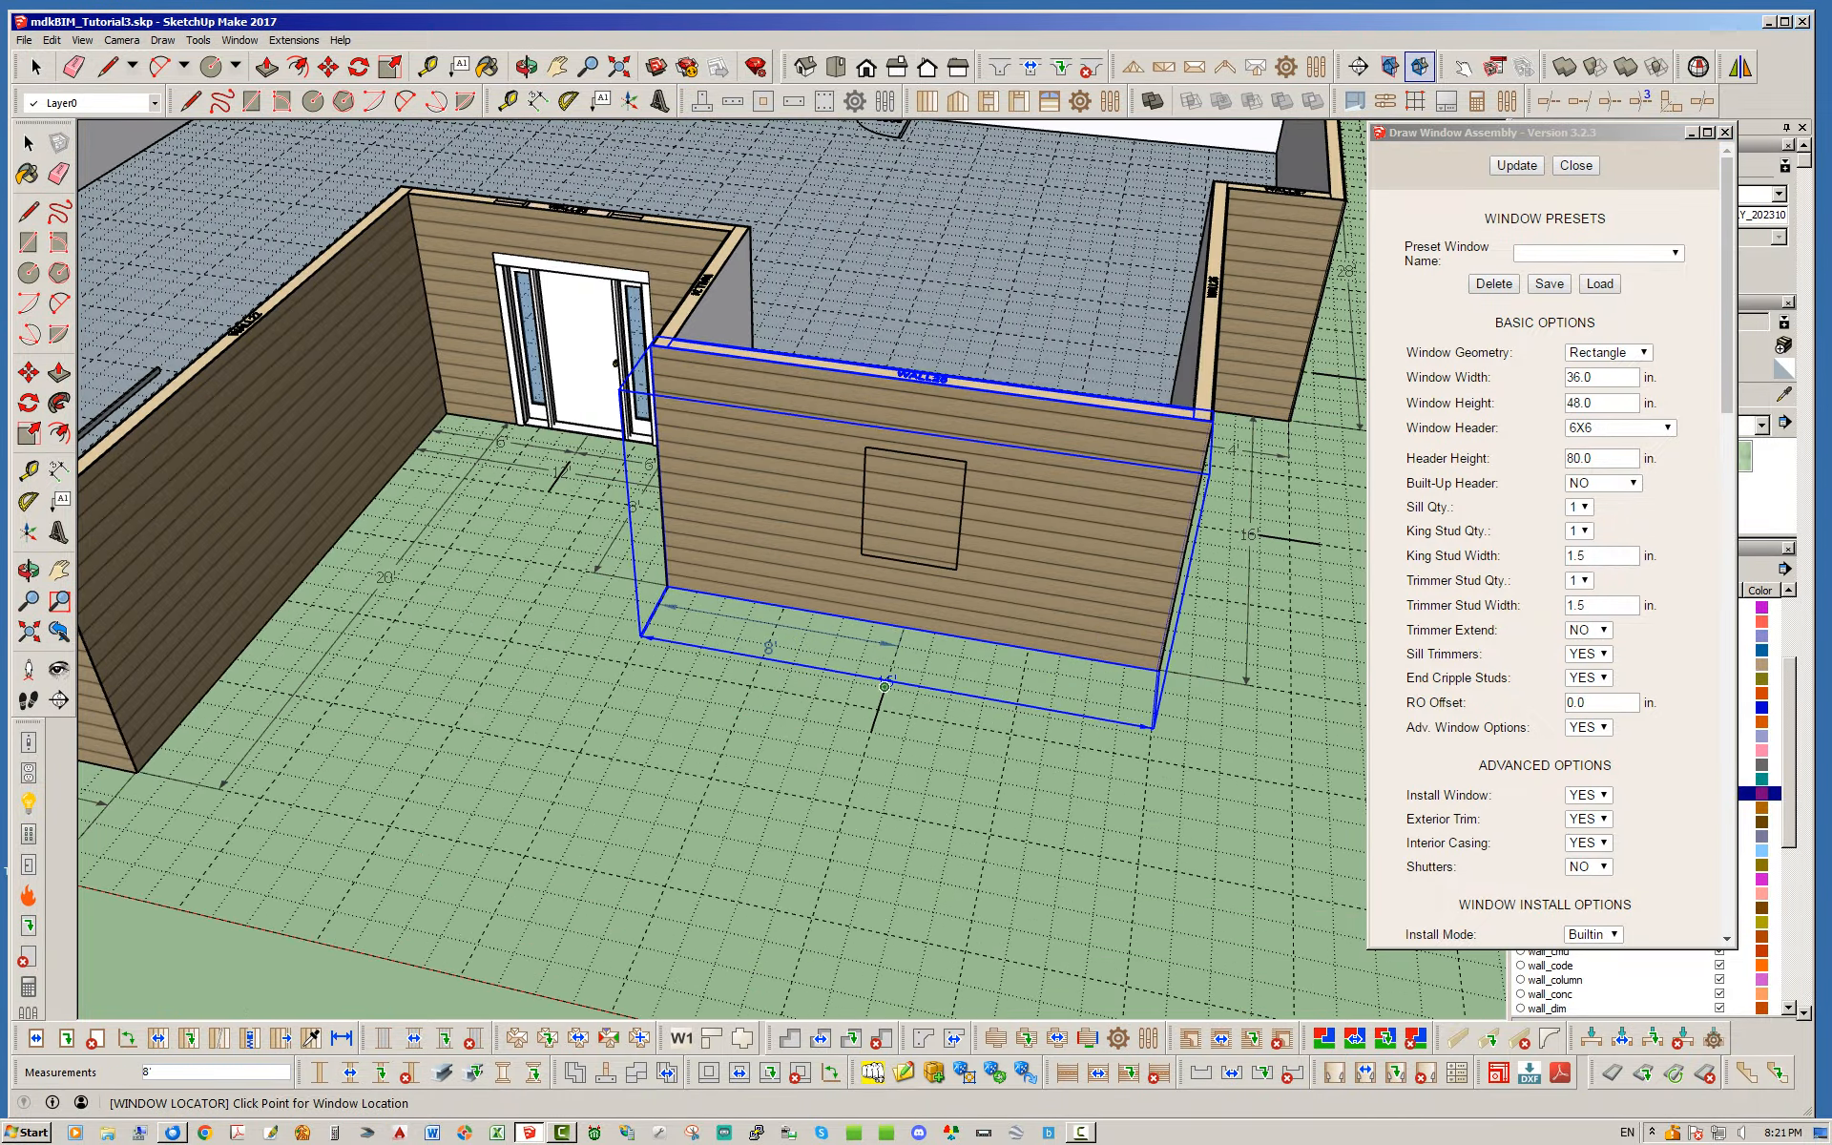
left_click(878, 708)
middle_click_drag(877, 707, 630, 815)
left_click(620, 791)
Place two 36 x 48 in. windows in the 28' side wall, 4' and 22' from the end beside the jog.
scroll(620, 791, "down", 3)
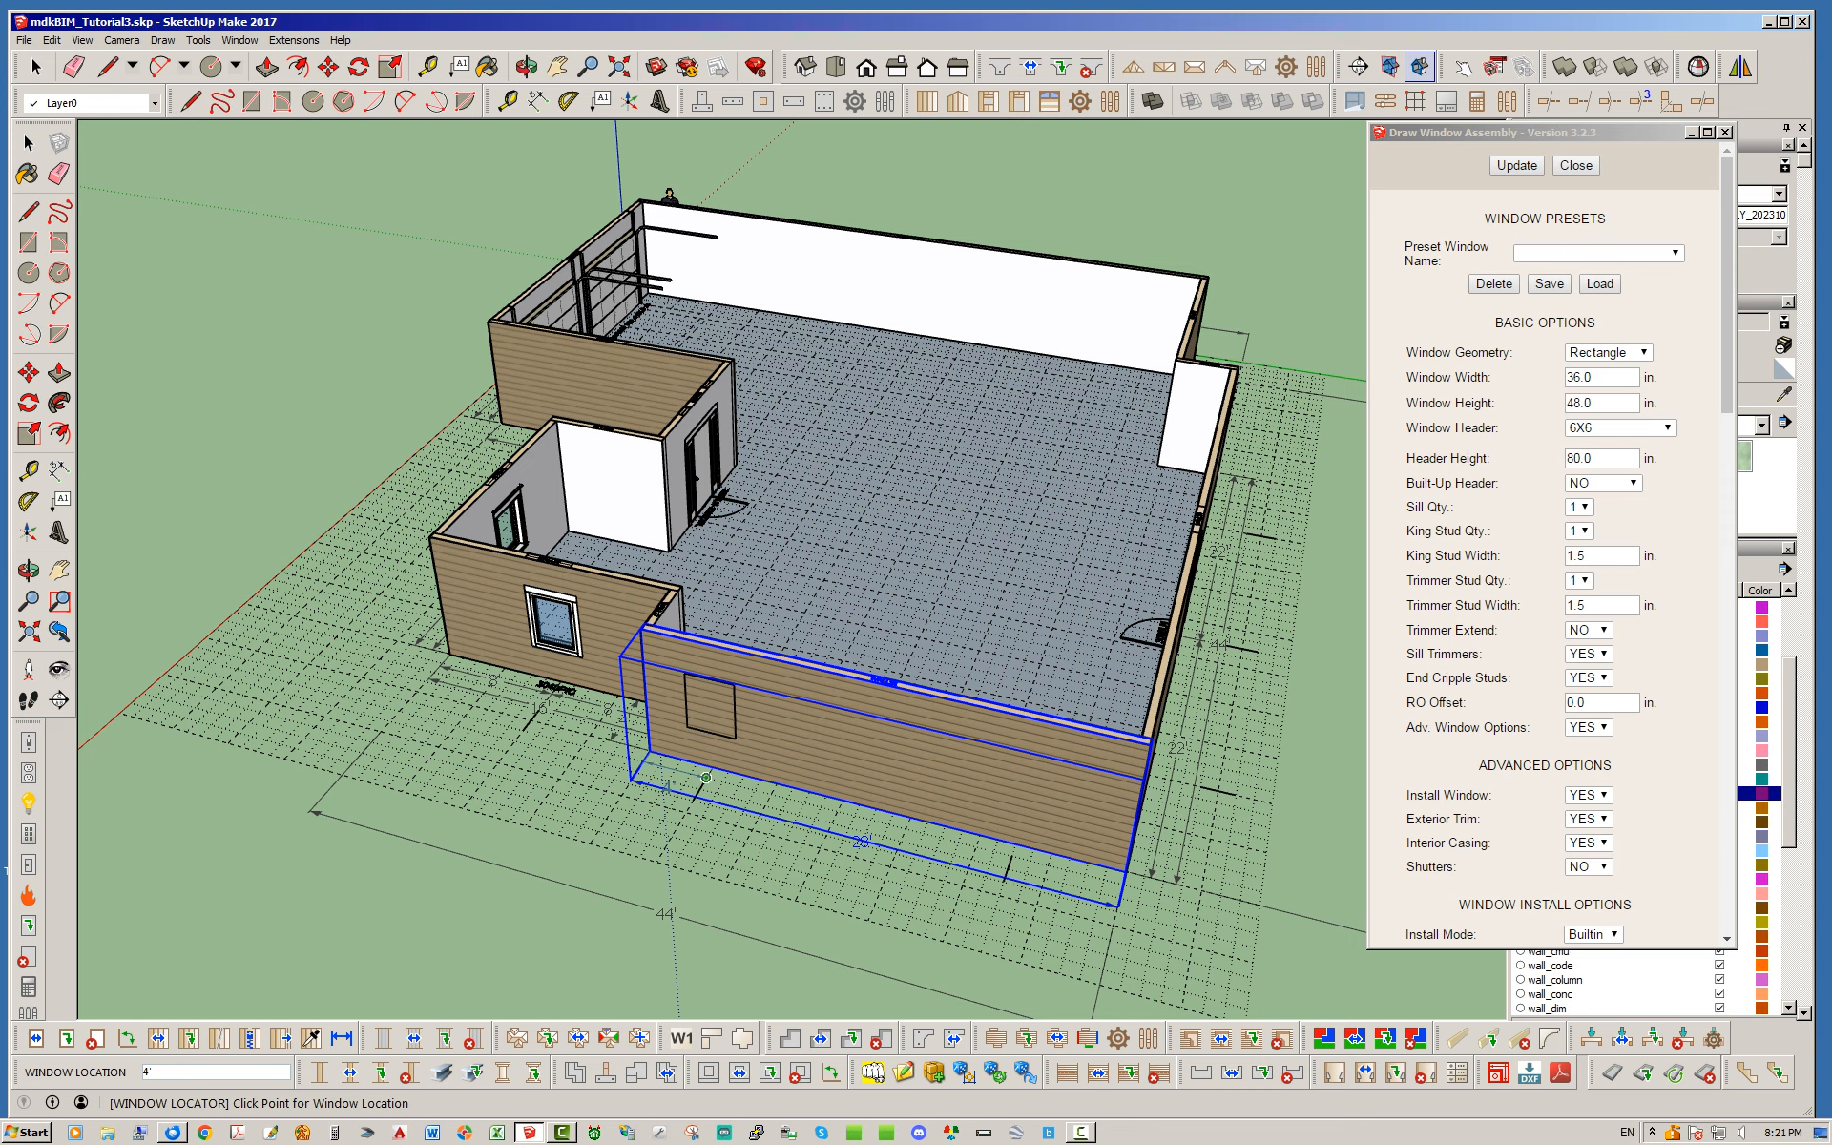
left_click(706, 777)
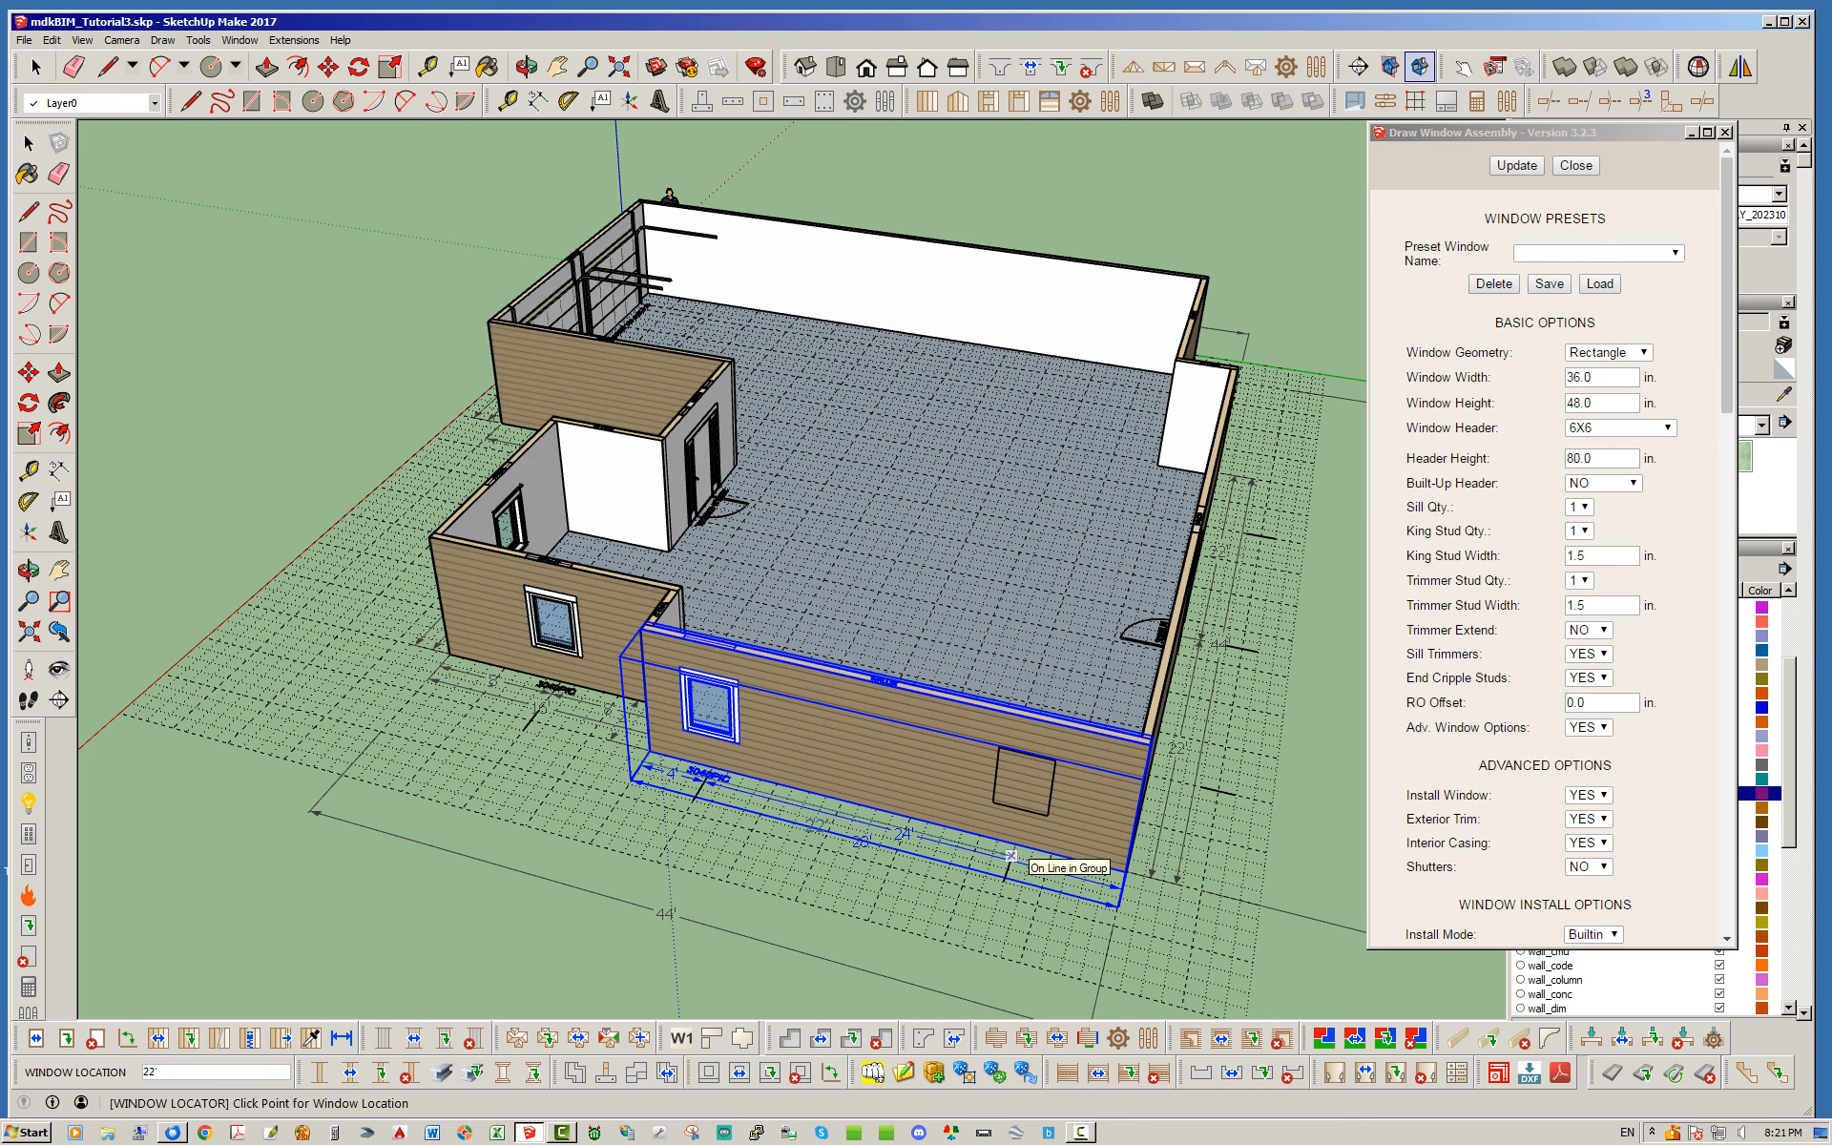
left_click(1011, 856)
Place a 36 x 48 in. window on each side of the door in the 44' rear wall, 8' from each wall end.
middle_click_drag(1002, 849, 421, 752)
scroll(487, 777, "up", 3)
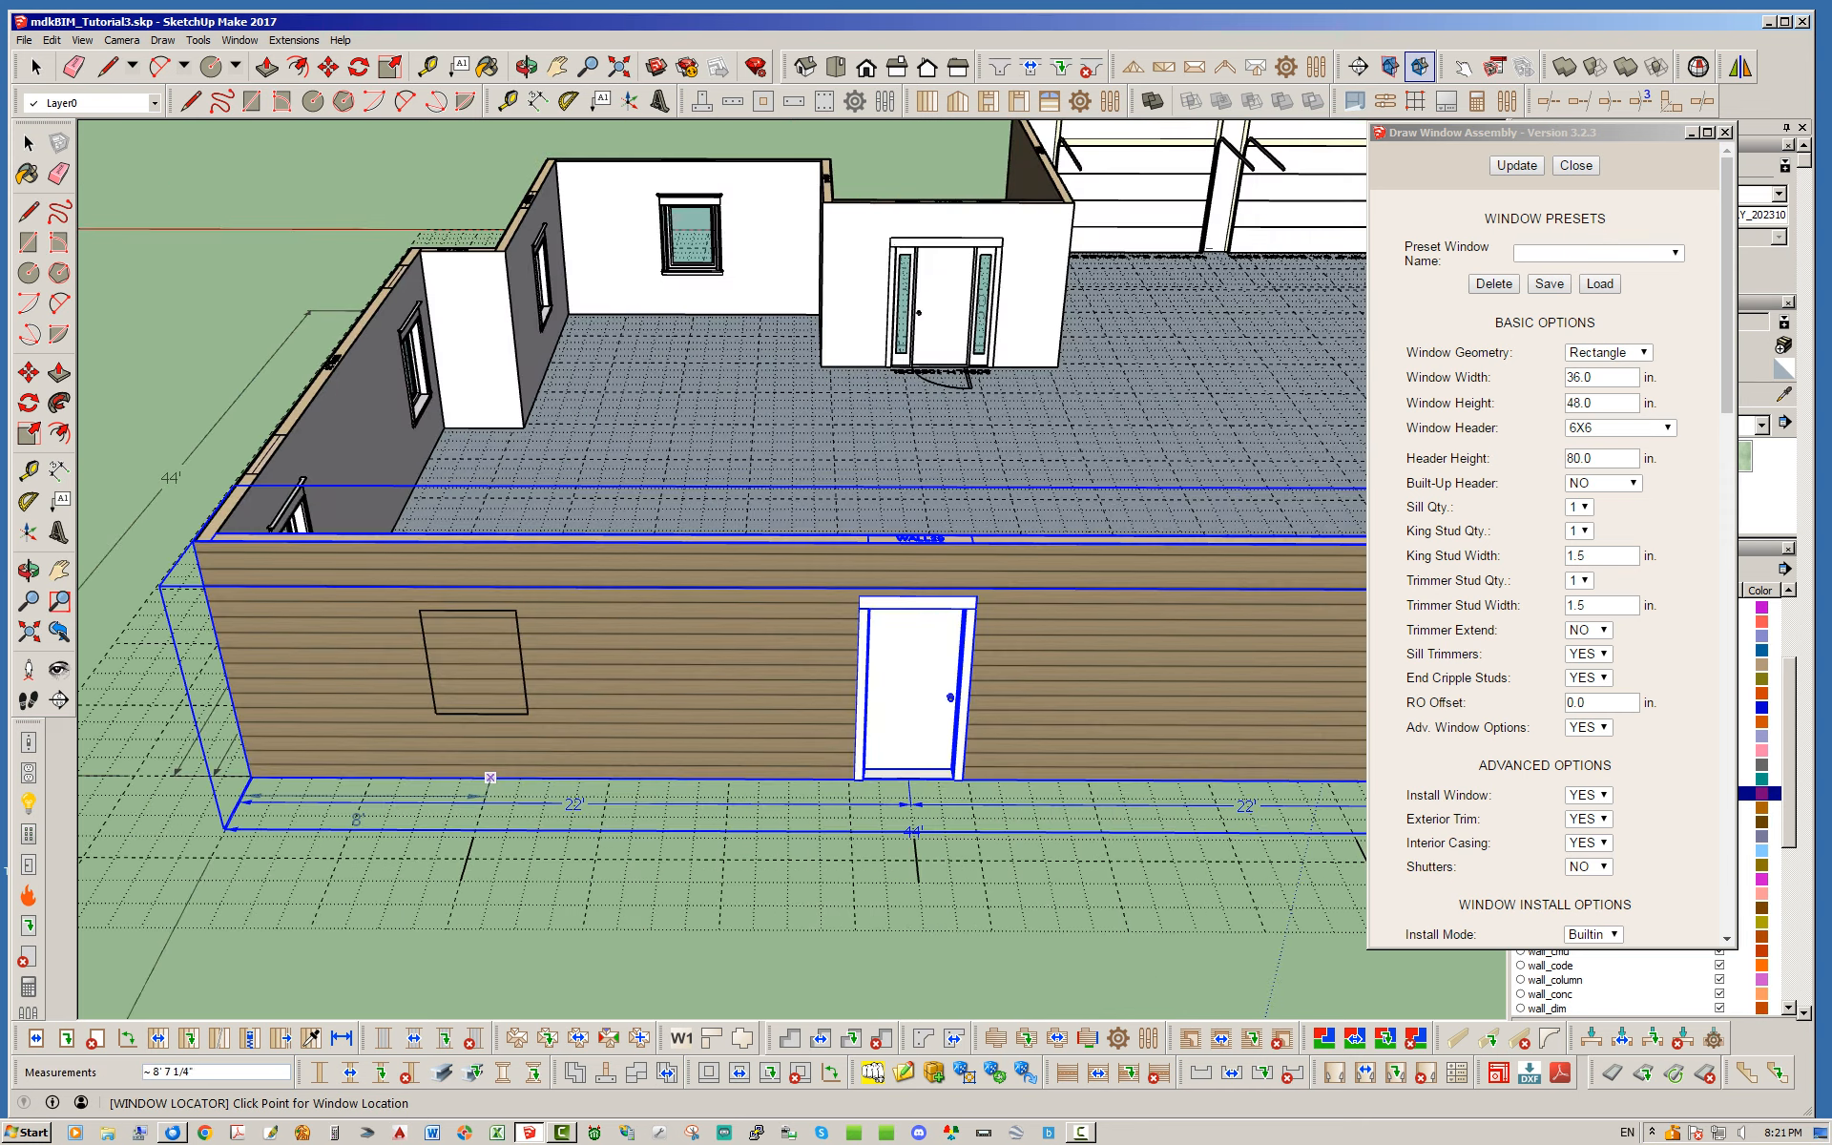
left_click(467, 858)
scroll(467, 839, "down", 3)
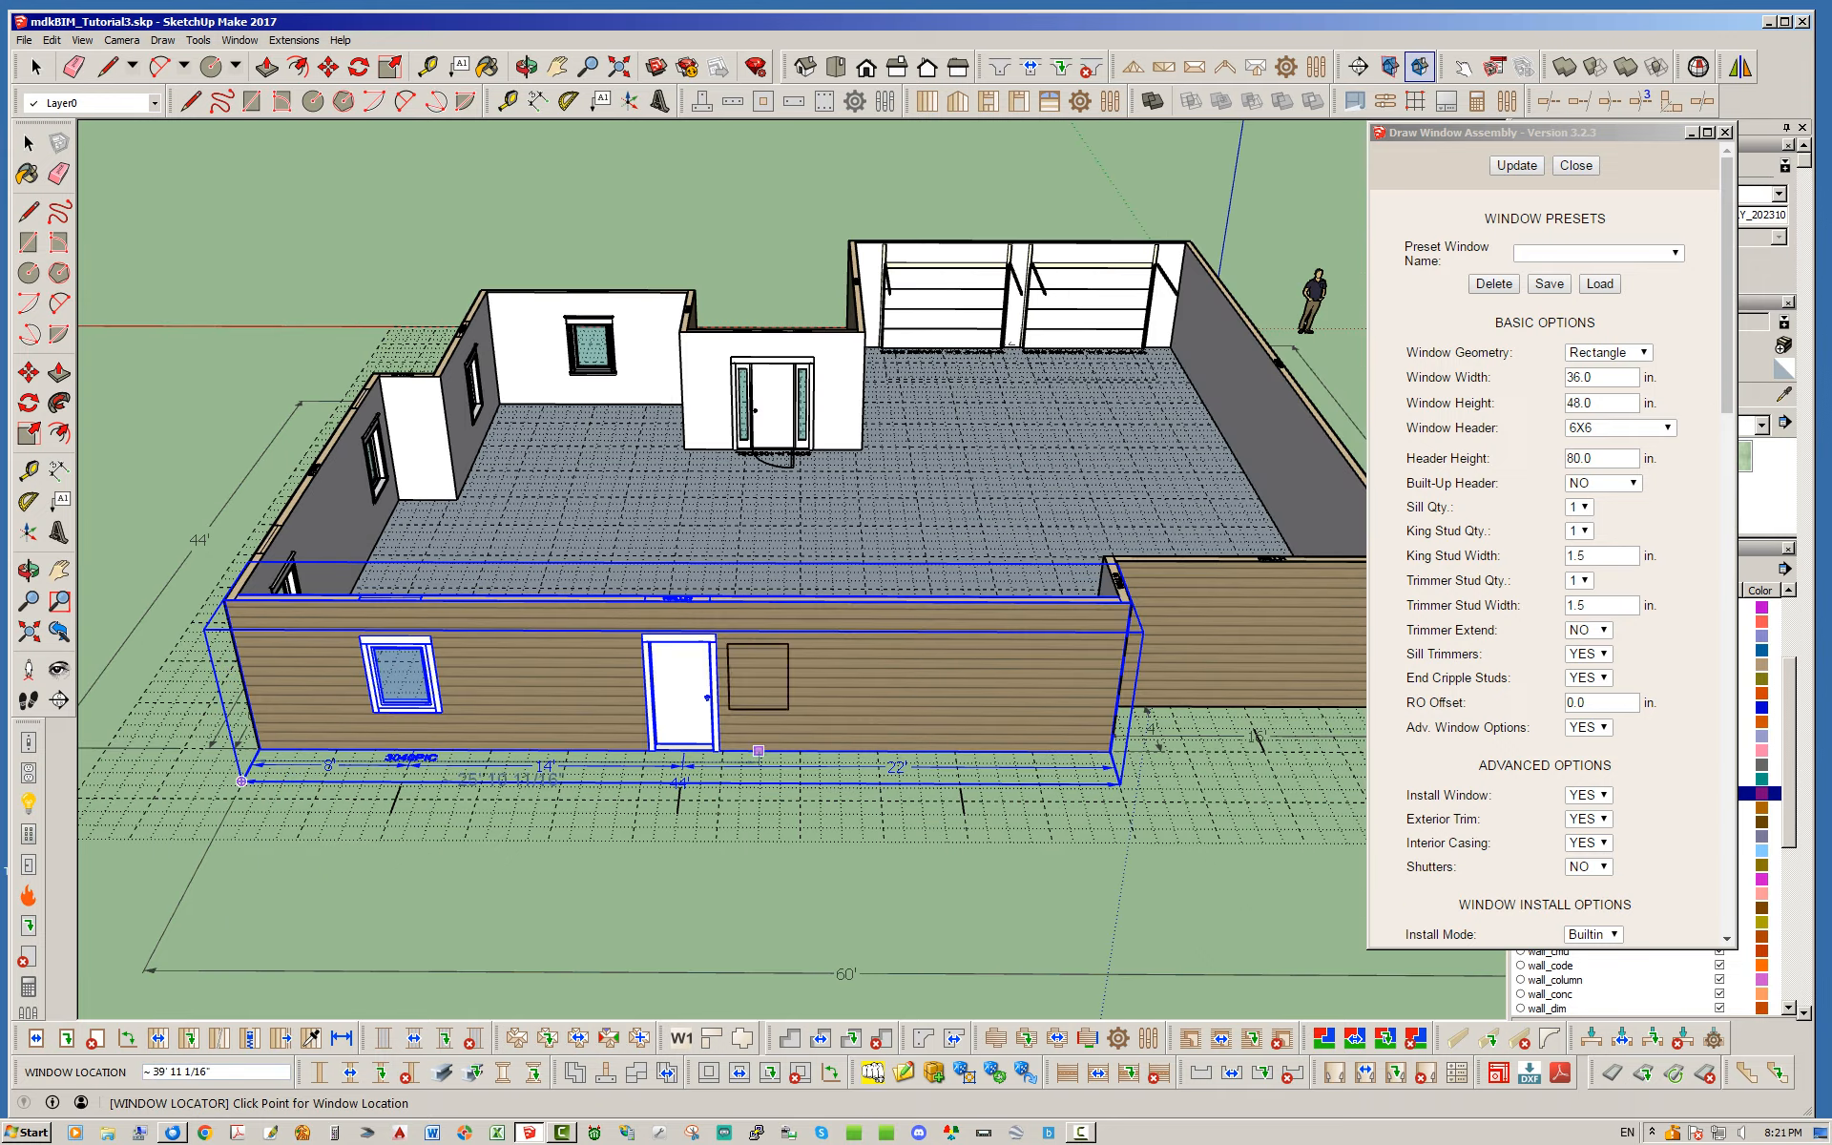
left_click(960, 787)
Place a 36 x 48 in. window centred in the short rear wall beyond the jog.
middle_click_drag(959, 787, 1361, 500)
scroll(858, 821, "up", 5)
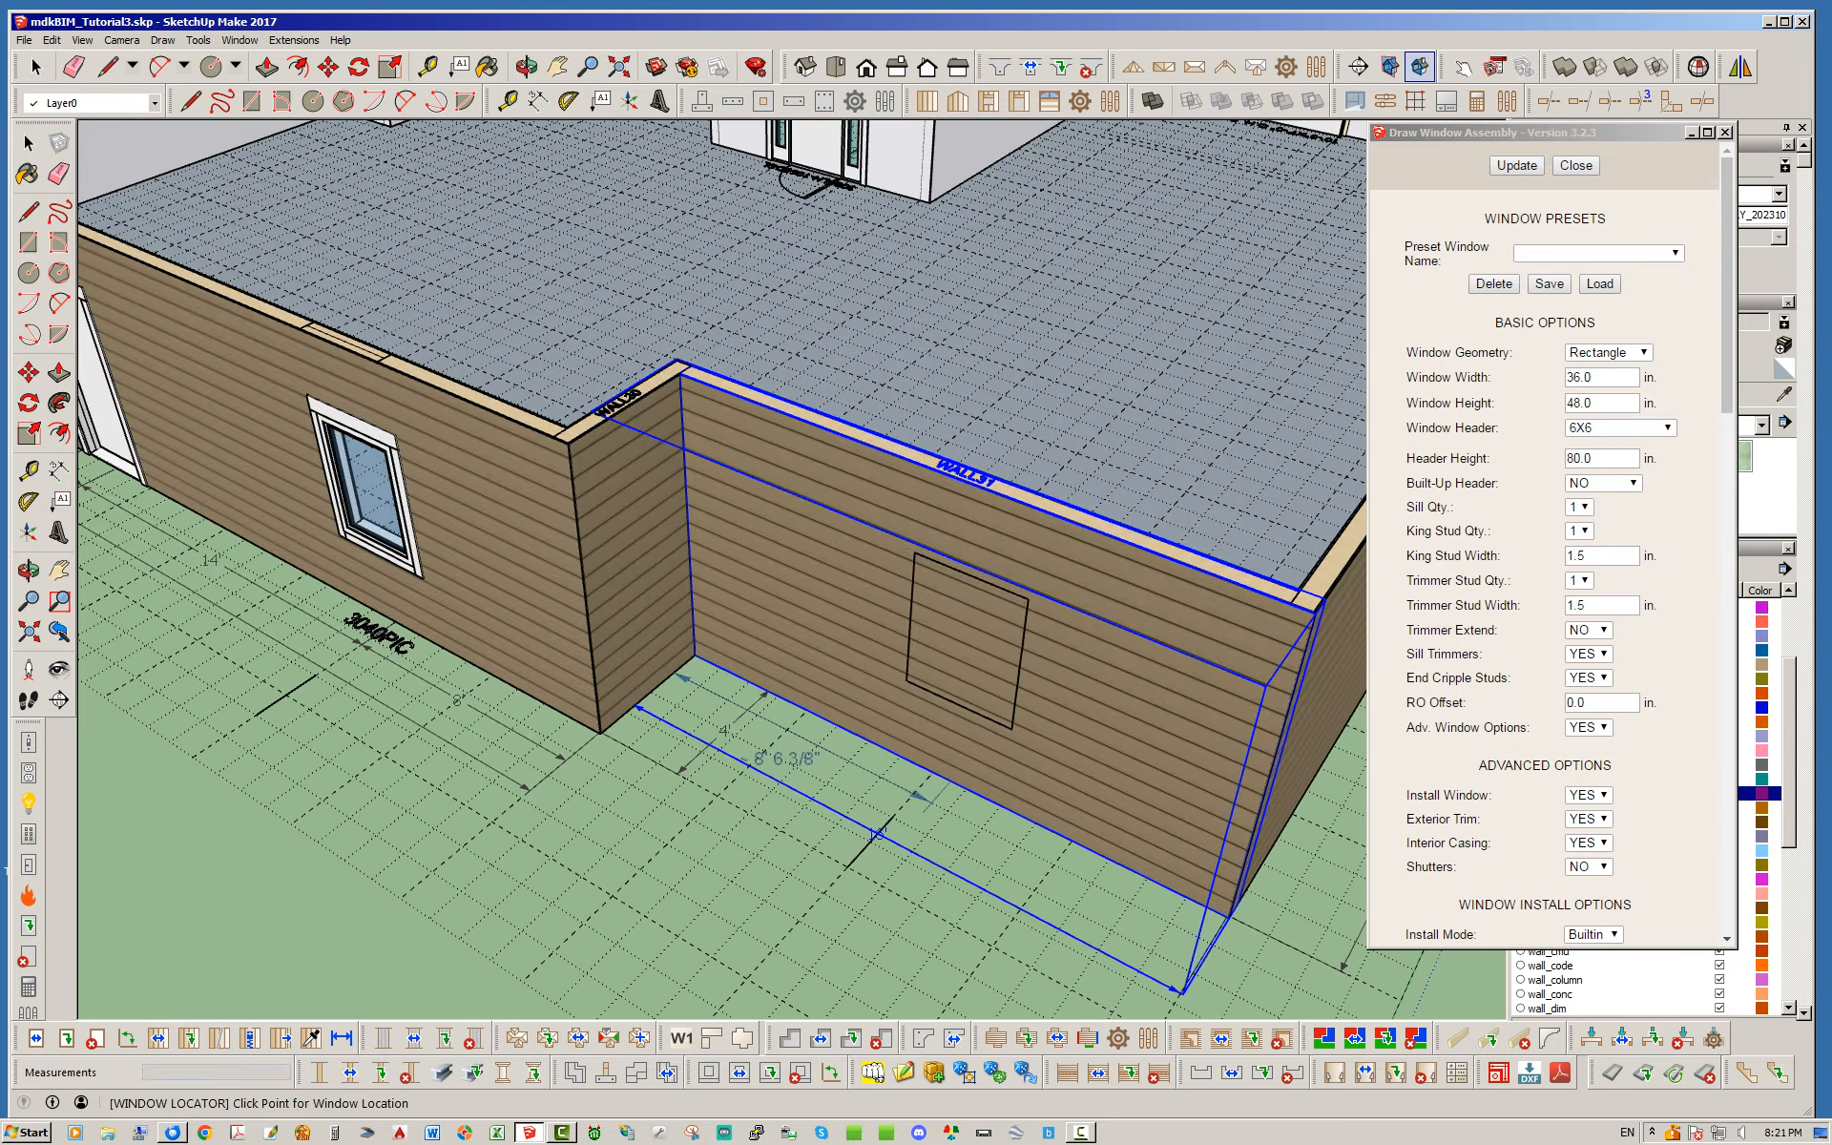
left_click(847, 866)
scroll(572, 663, "down", 2)
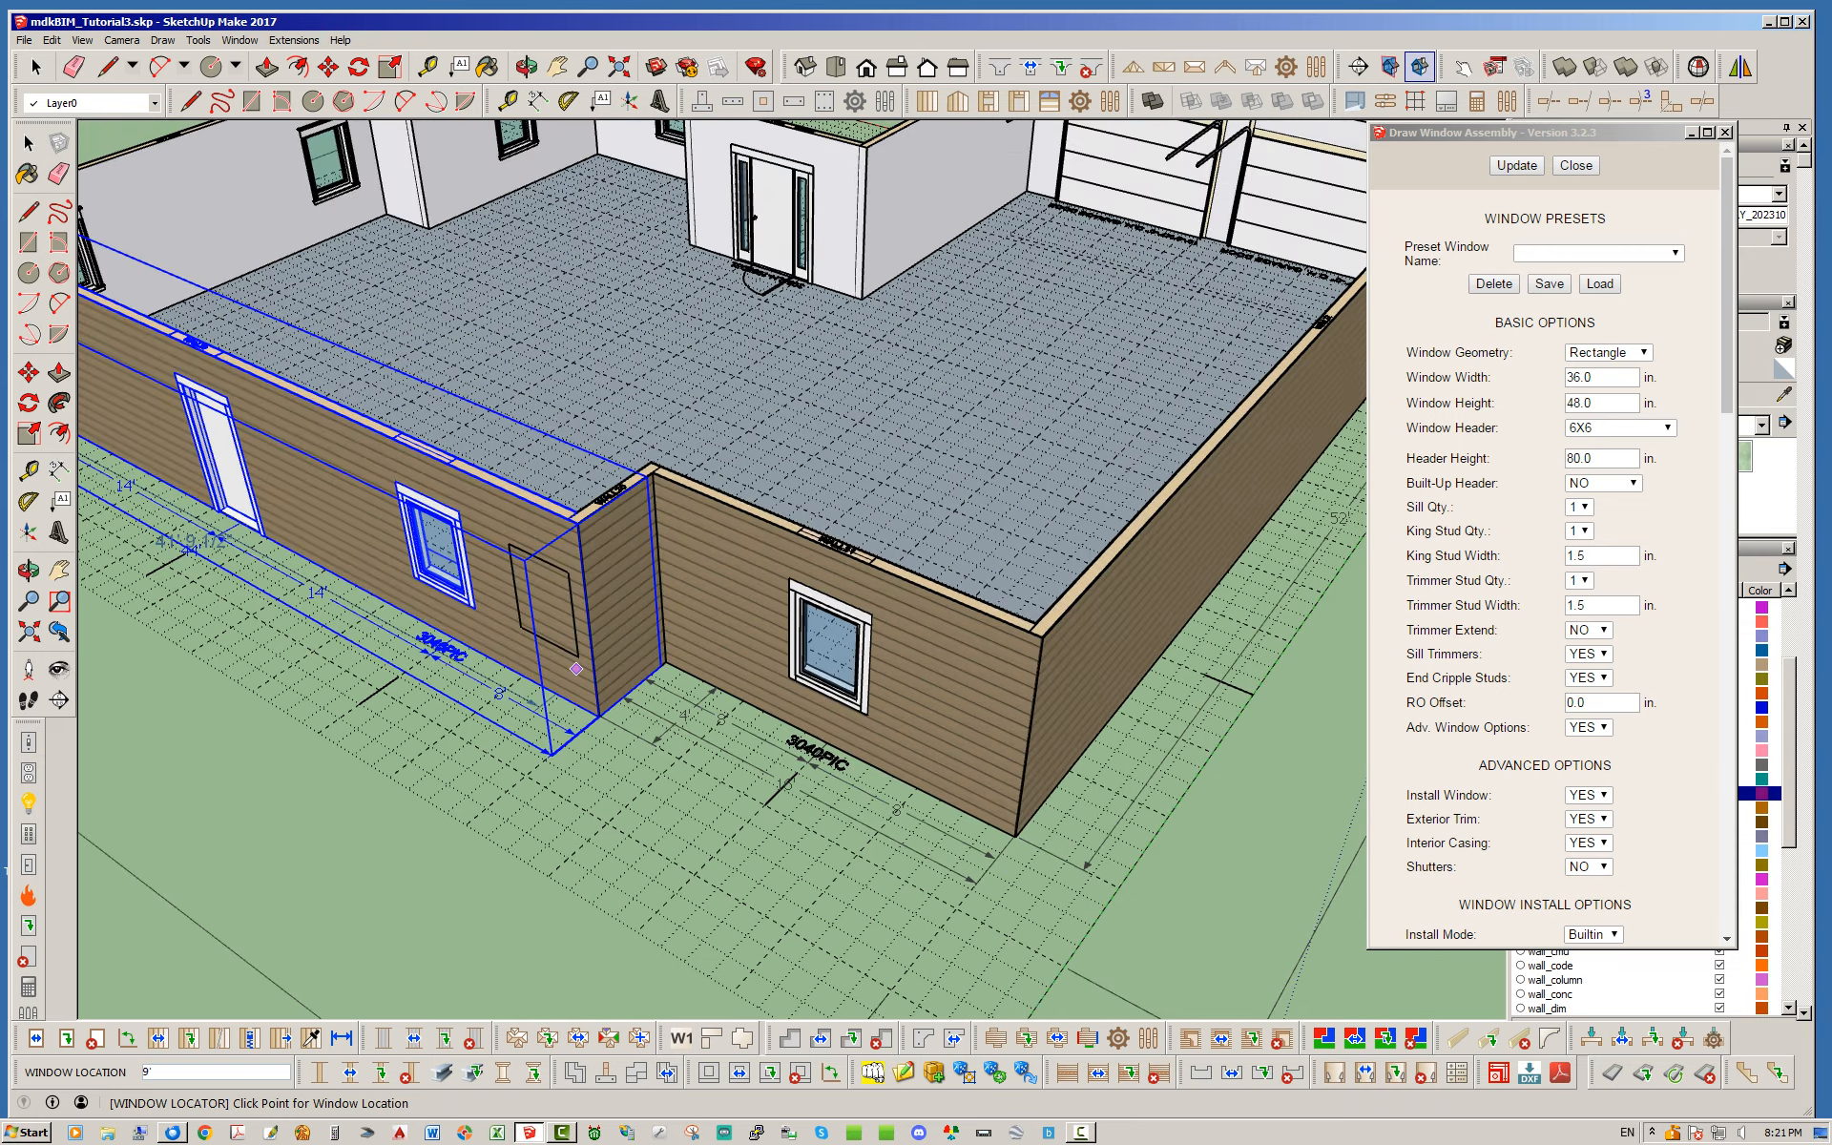
Place two 36 x 48 in. windows in the 52' garage-side wall, one 12' from the rear end and one near the garage front.
middle_click_drag(1078, 787, 568, 739)
scroll(572, 733, "up", 3)
left_click(646, 730)
scroll(310, 634, "down", 2)
scroll(208, 592, "down", 2)
middle_click_drag(963, 701, 809, 746)
scroll(809, 745, "up", 3)
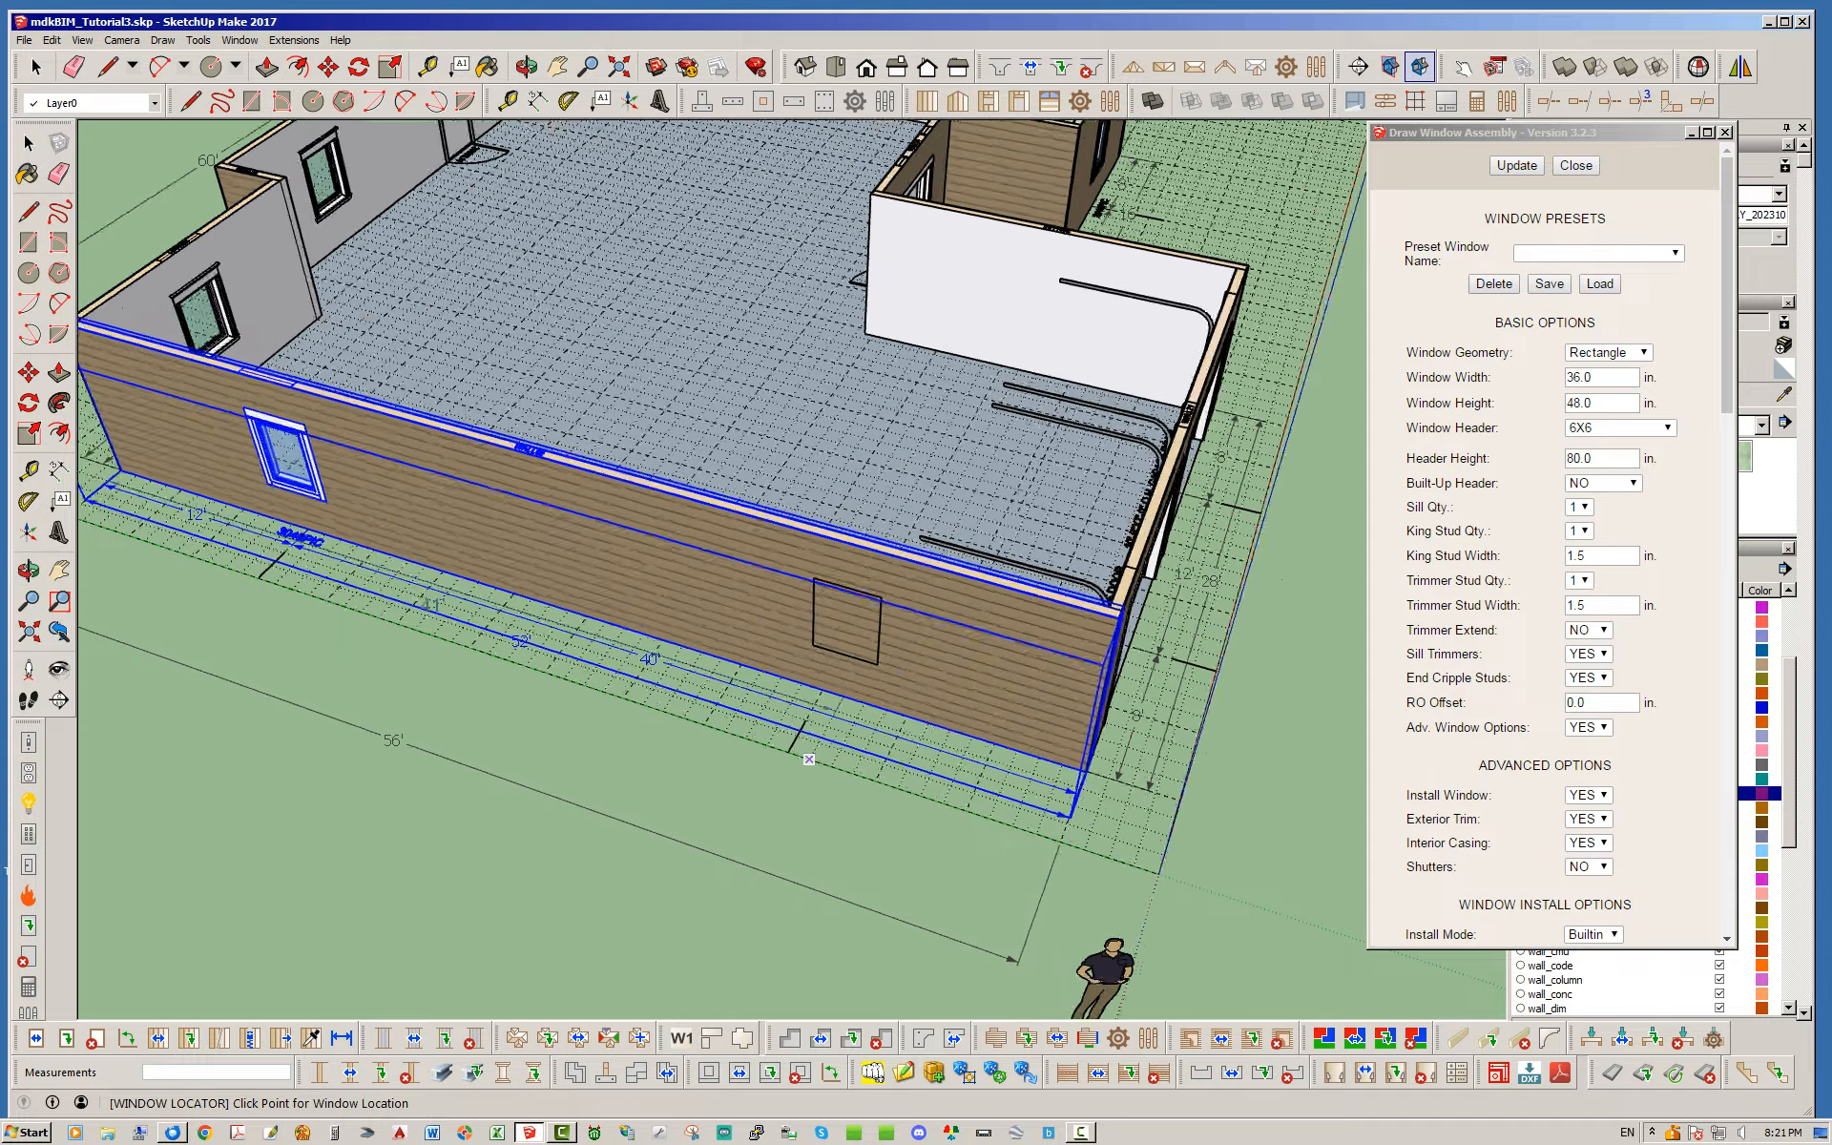
left_click(835, 705)
key("space")
Select all the wall assemblies and combine them into a single group.
scroll(878, 668, "down", 4)
middle_click_drag(907, 682, 515, 649)
left_click(315, 782)
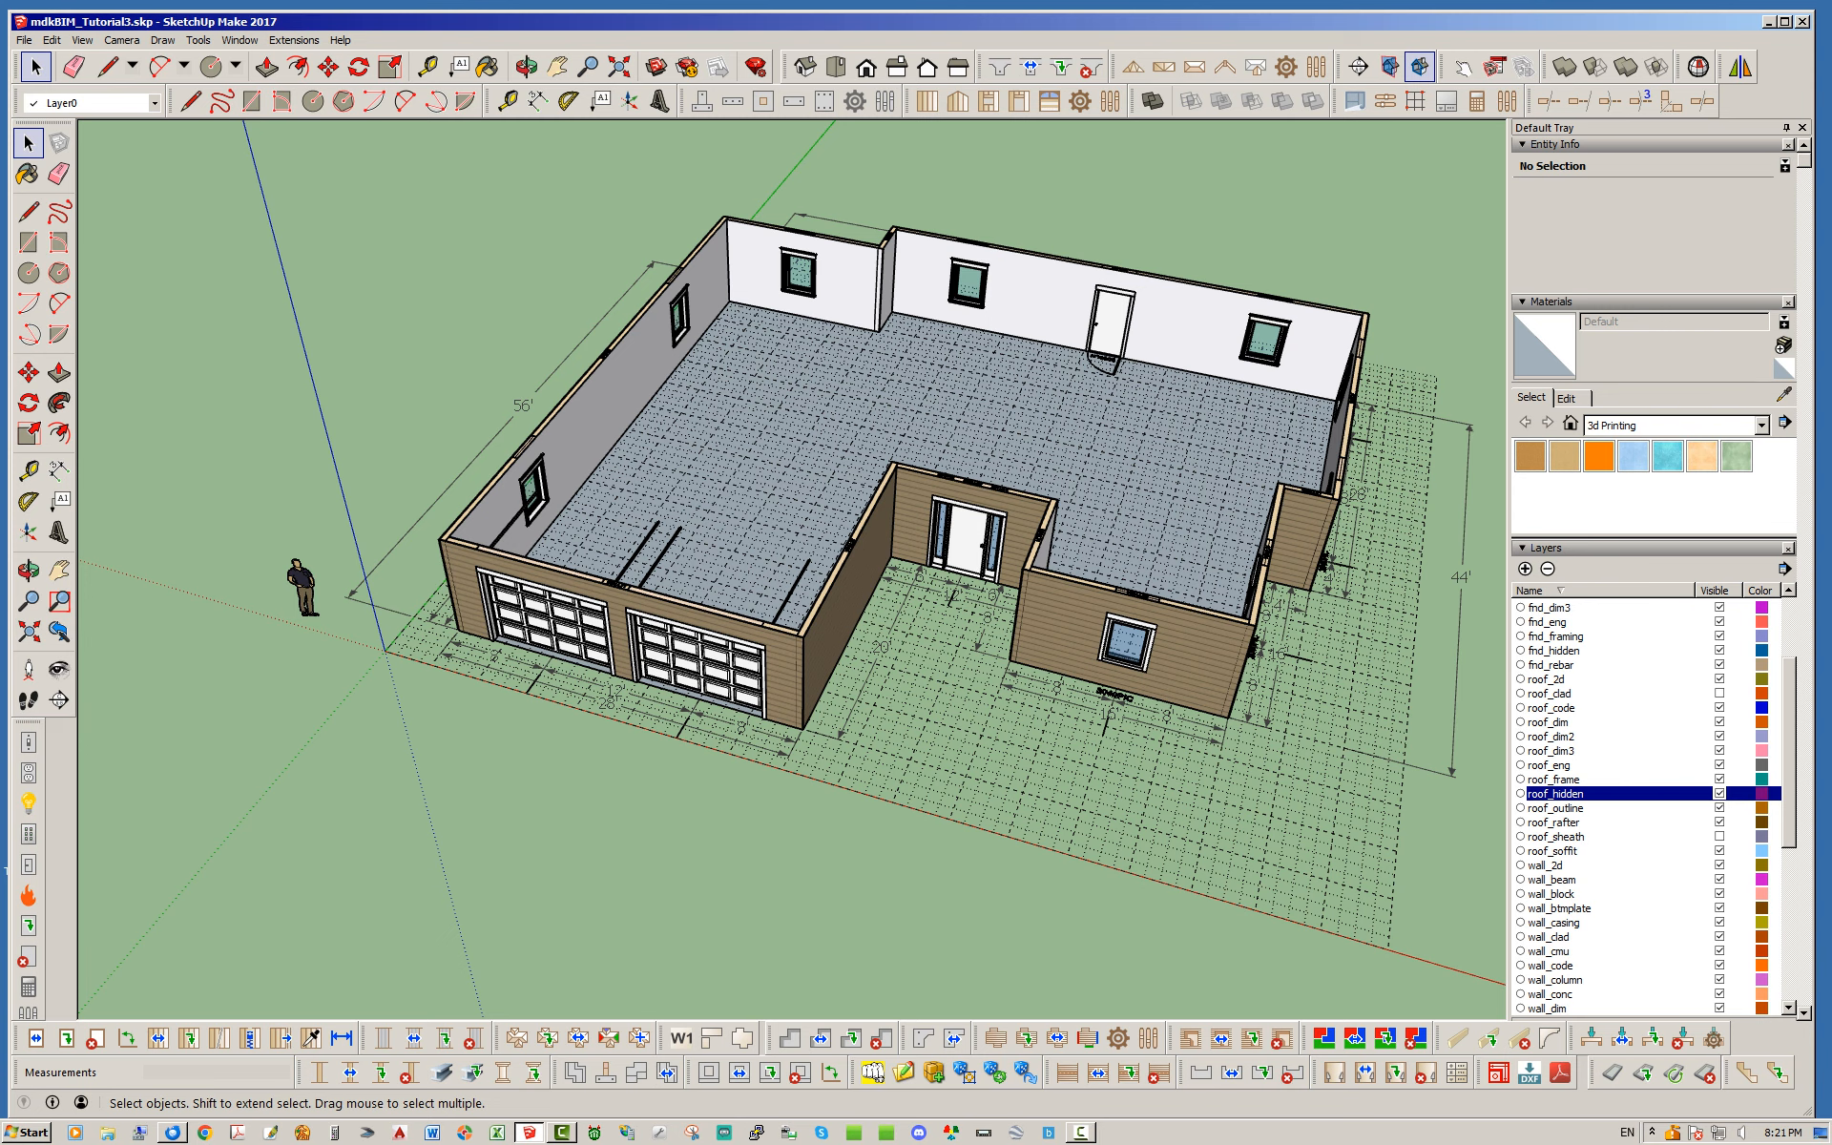
scroll(410, 529, "up", 5)
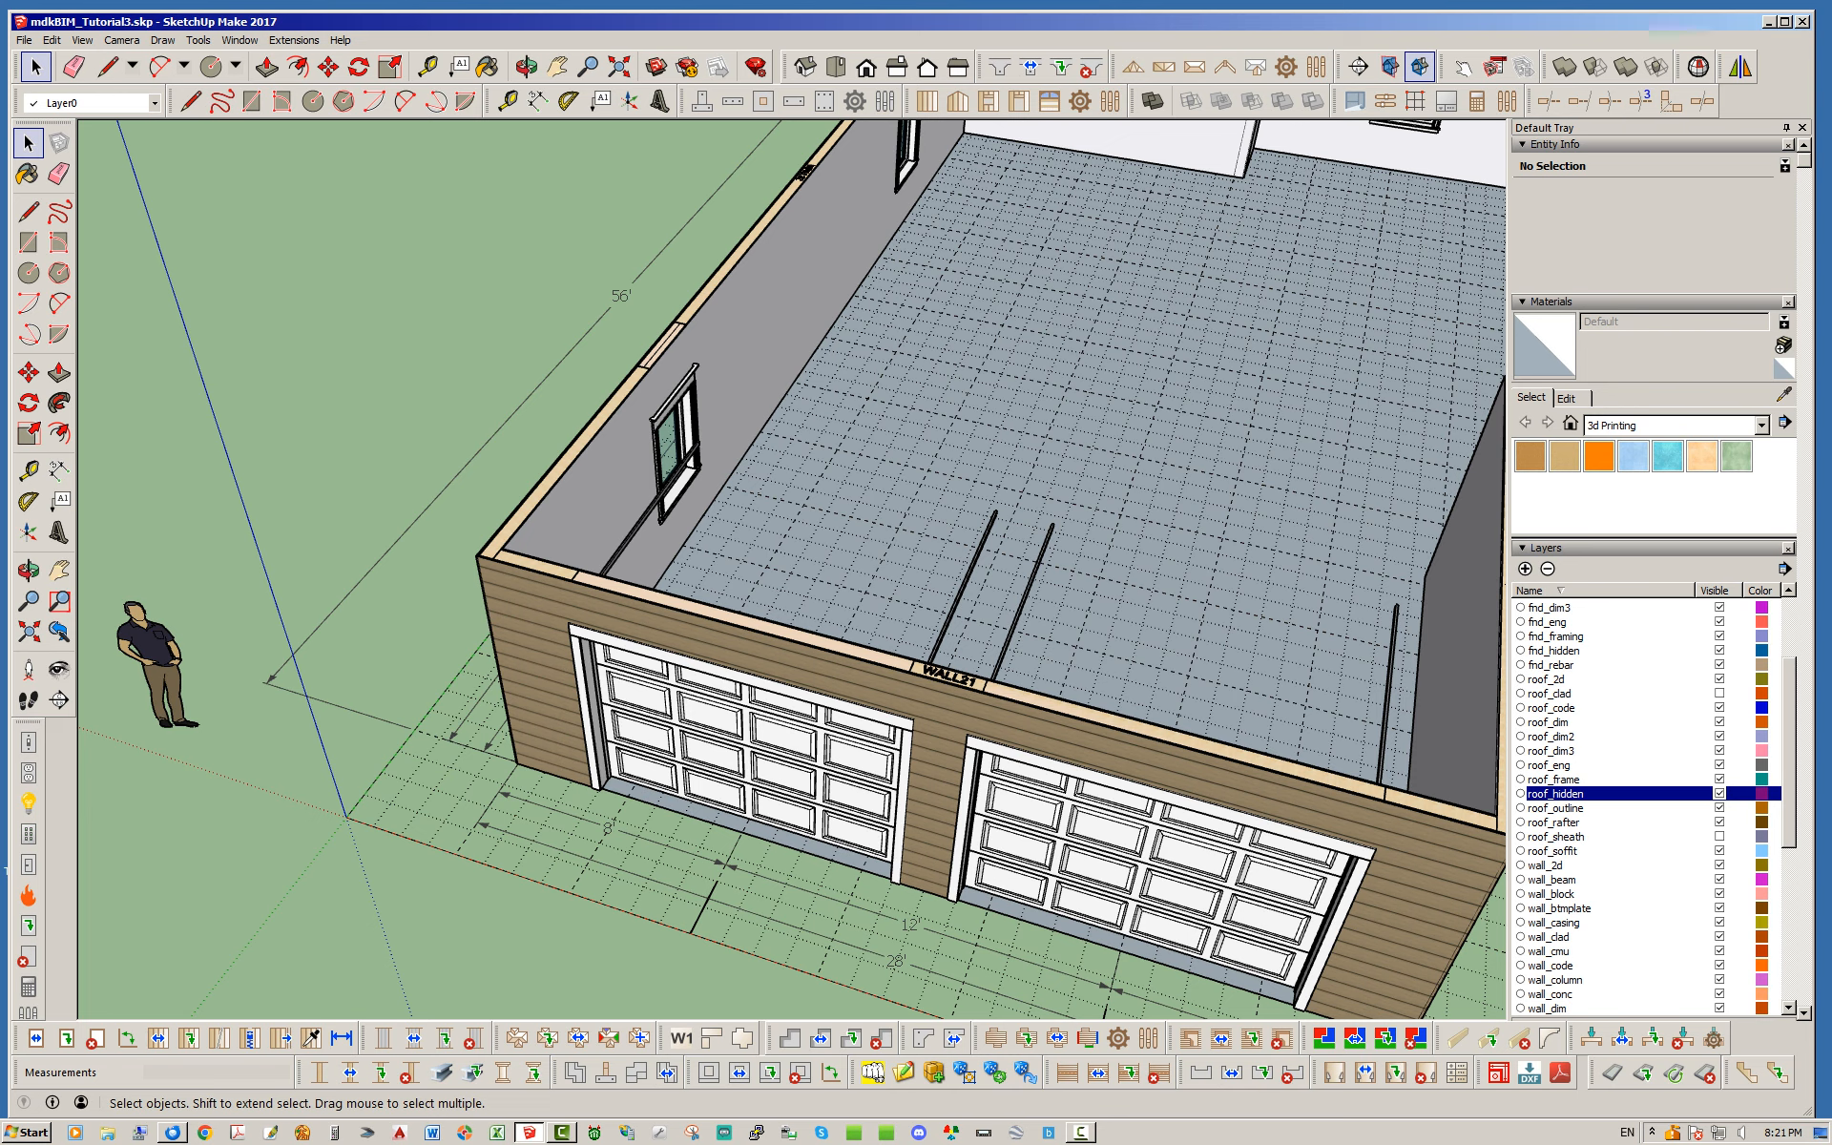
scroll(396, 504, "down", 7)
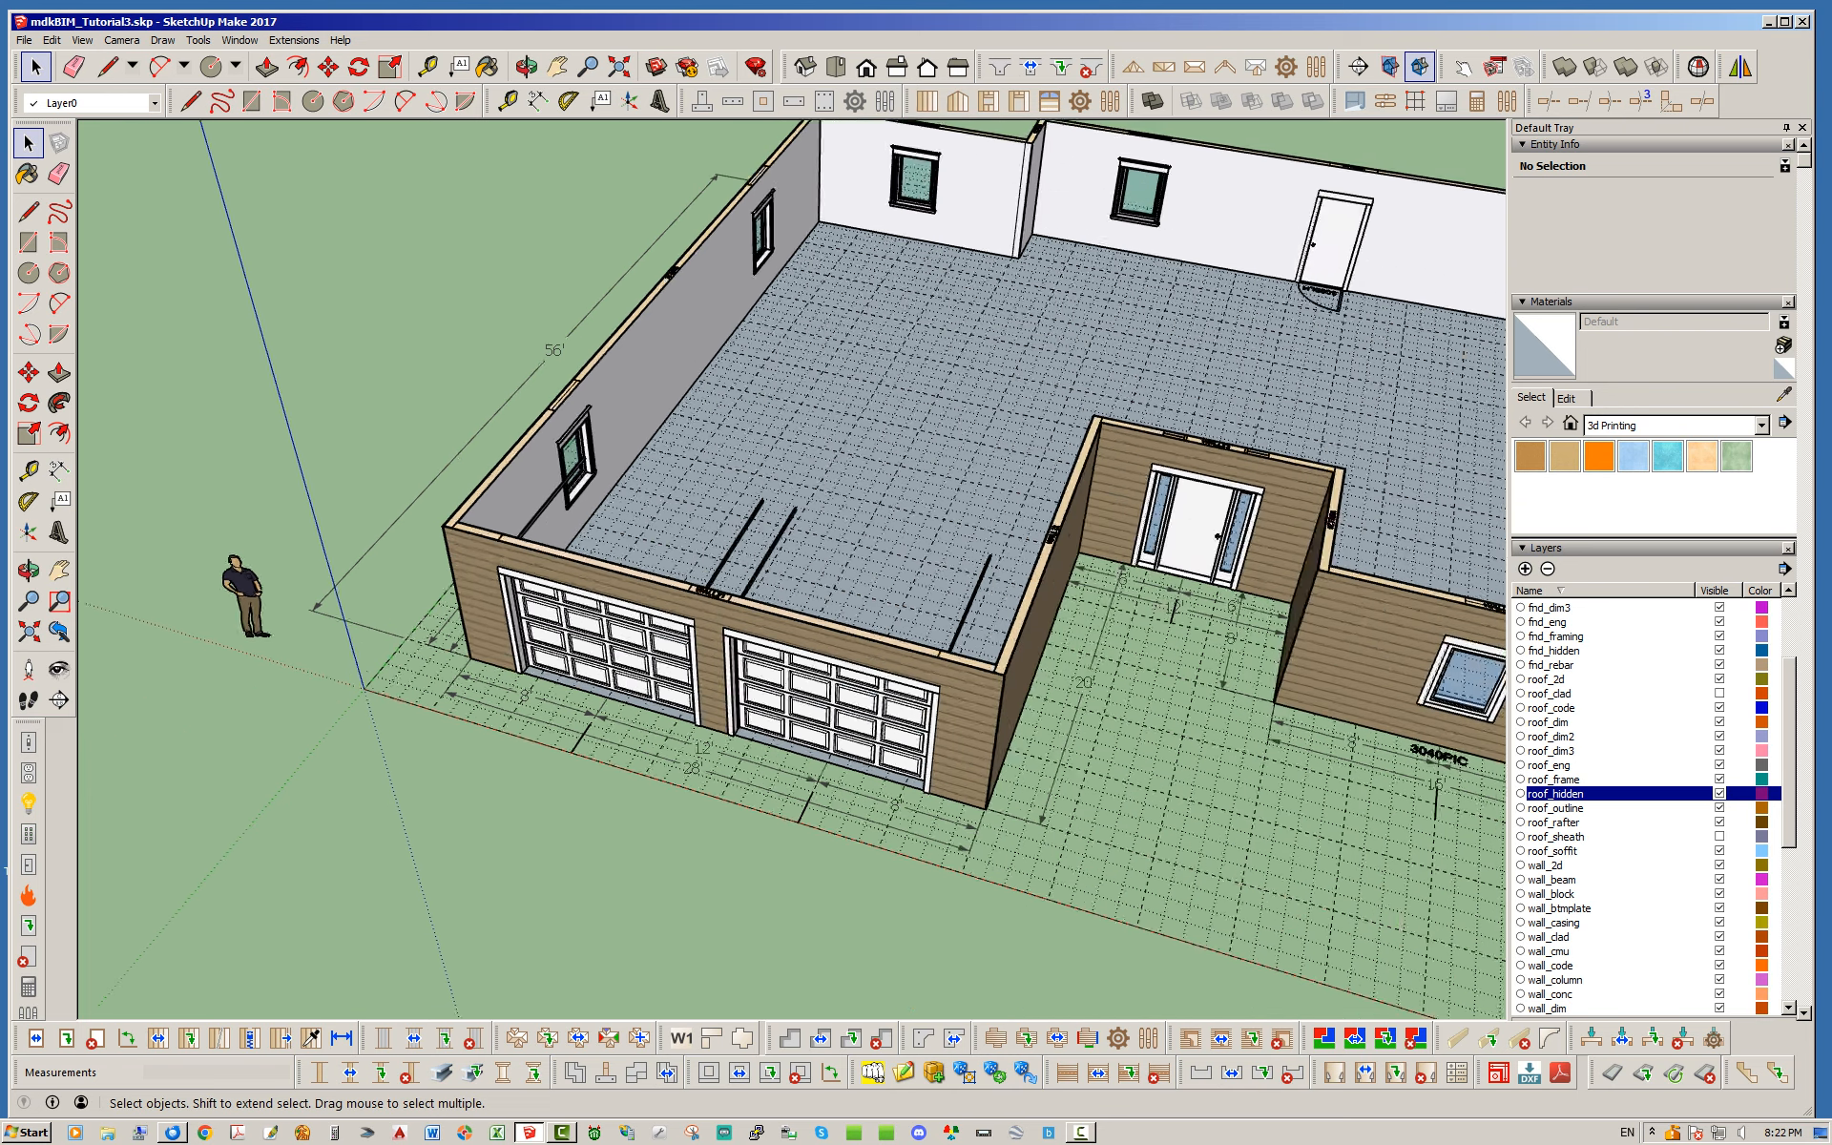
middle_click_drag(396, 504, 515, 357)
middle_click_drag(954, 474, 972, 411)
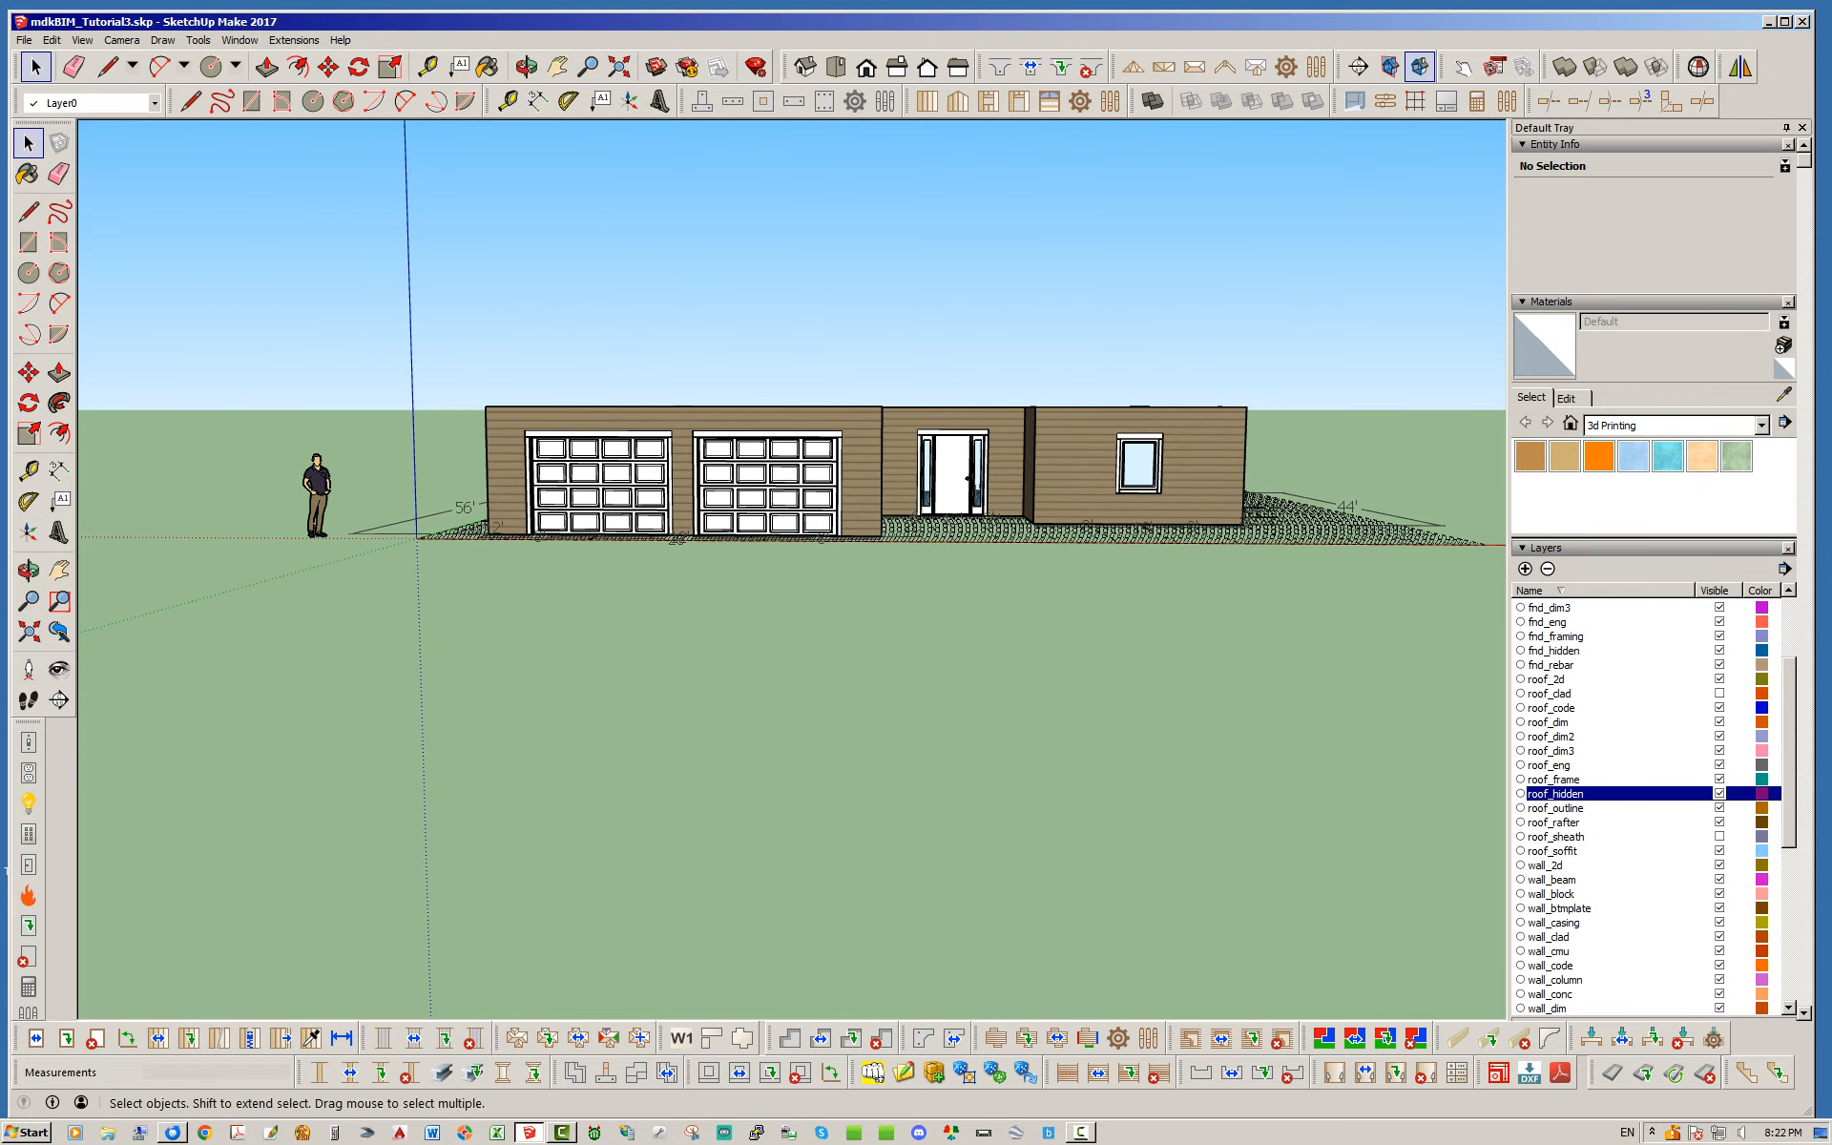
left_click_drag(453, 438, 452, 439)
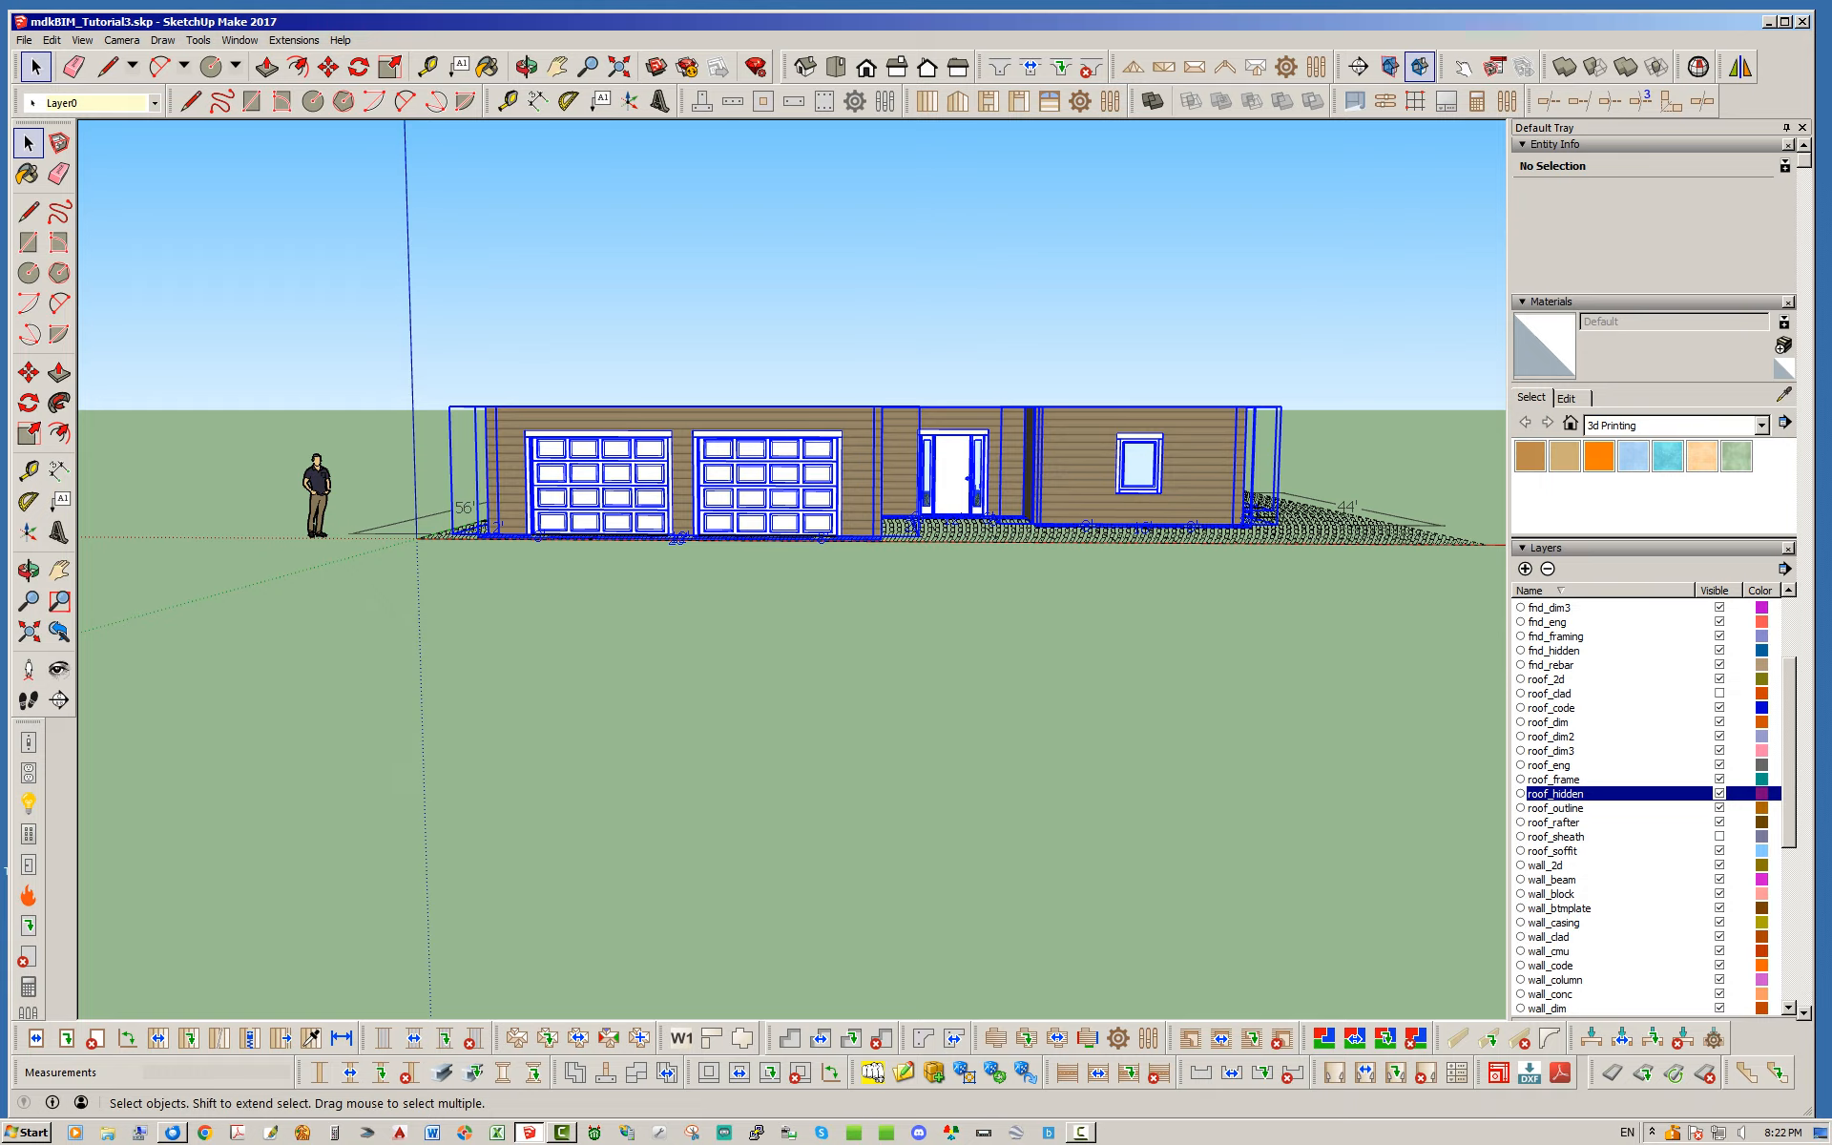
middle_click_drag(955, 344, 849, 460)
right_click(849, 460)
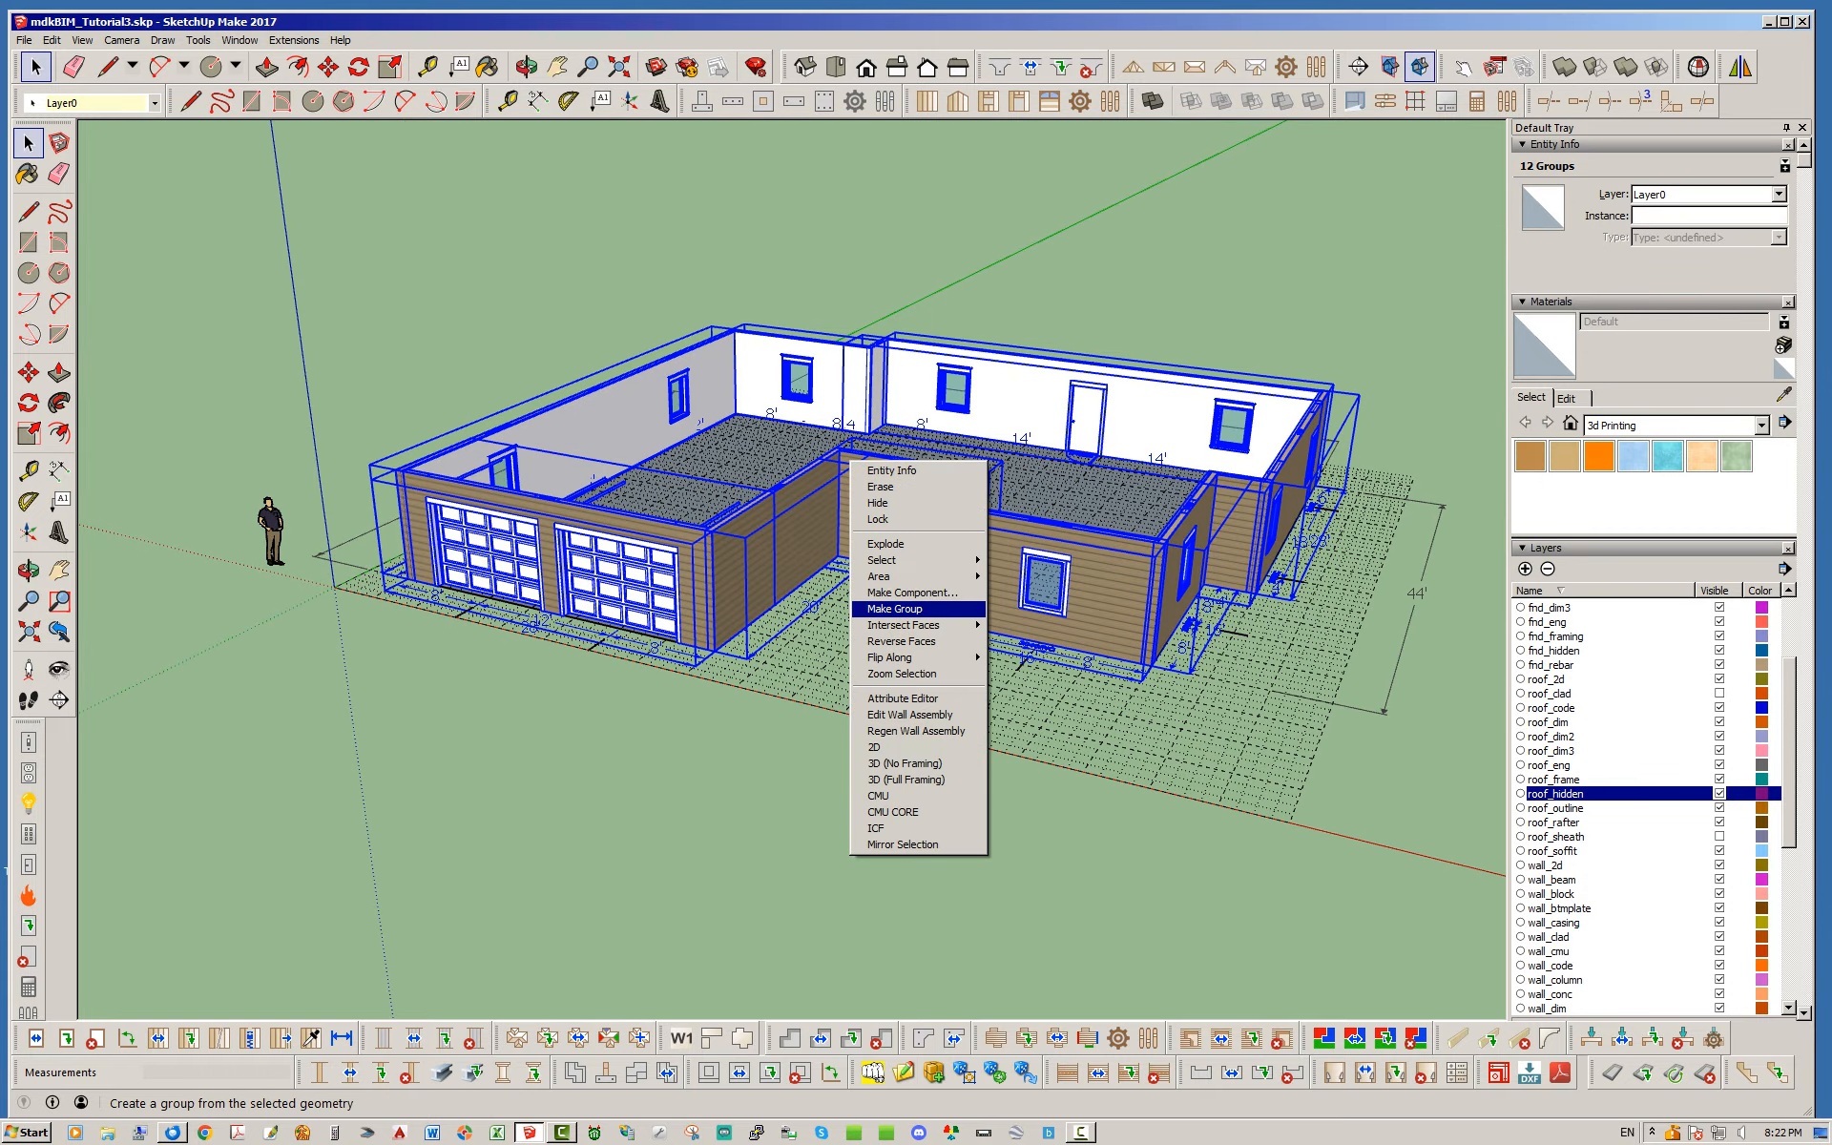
left_click(892, 609)
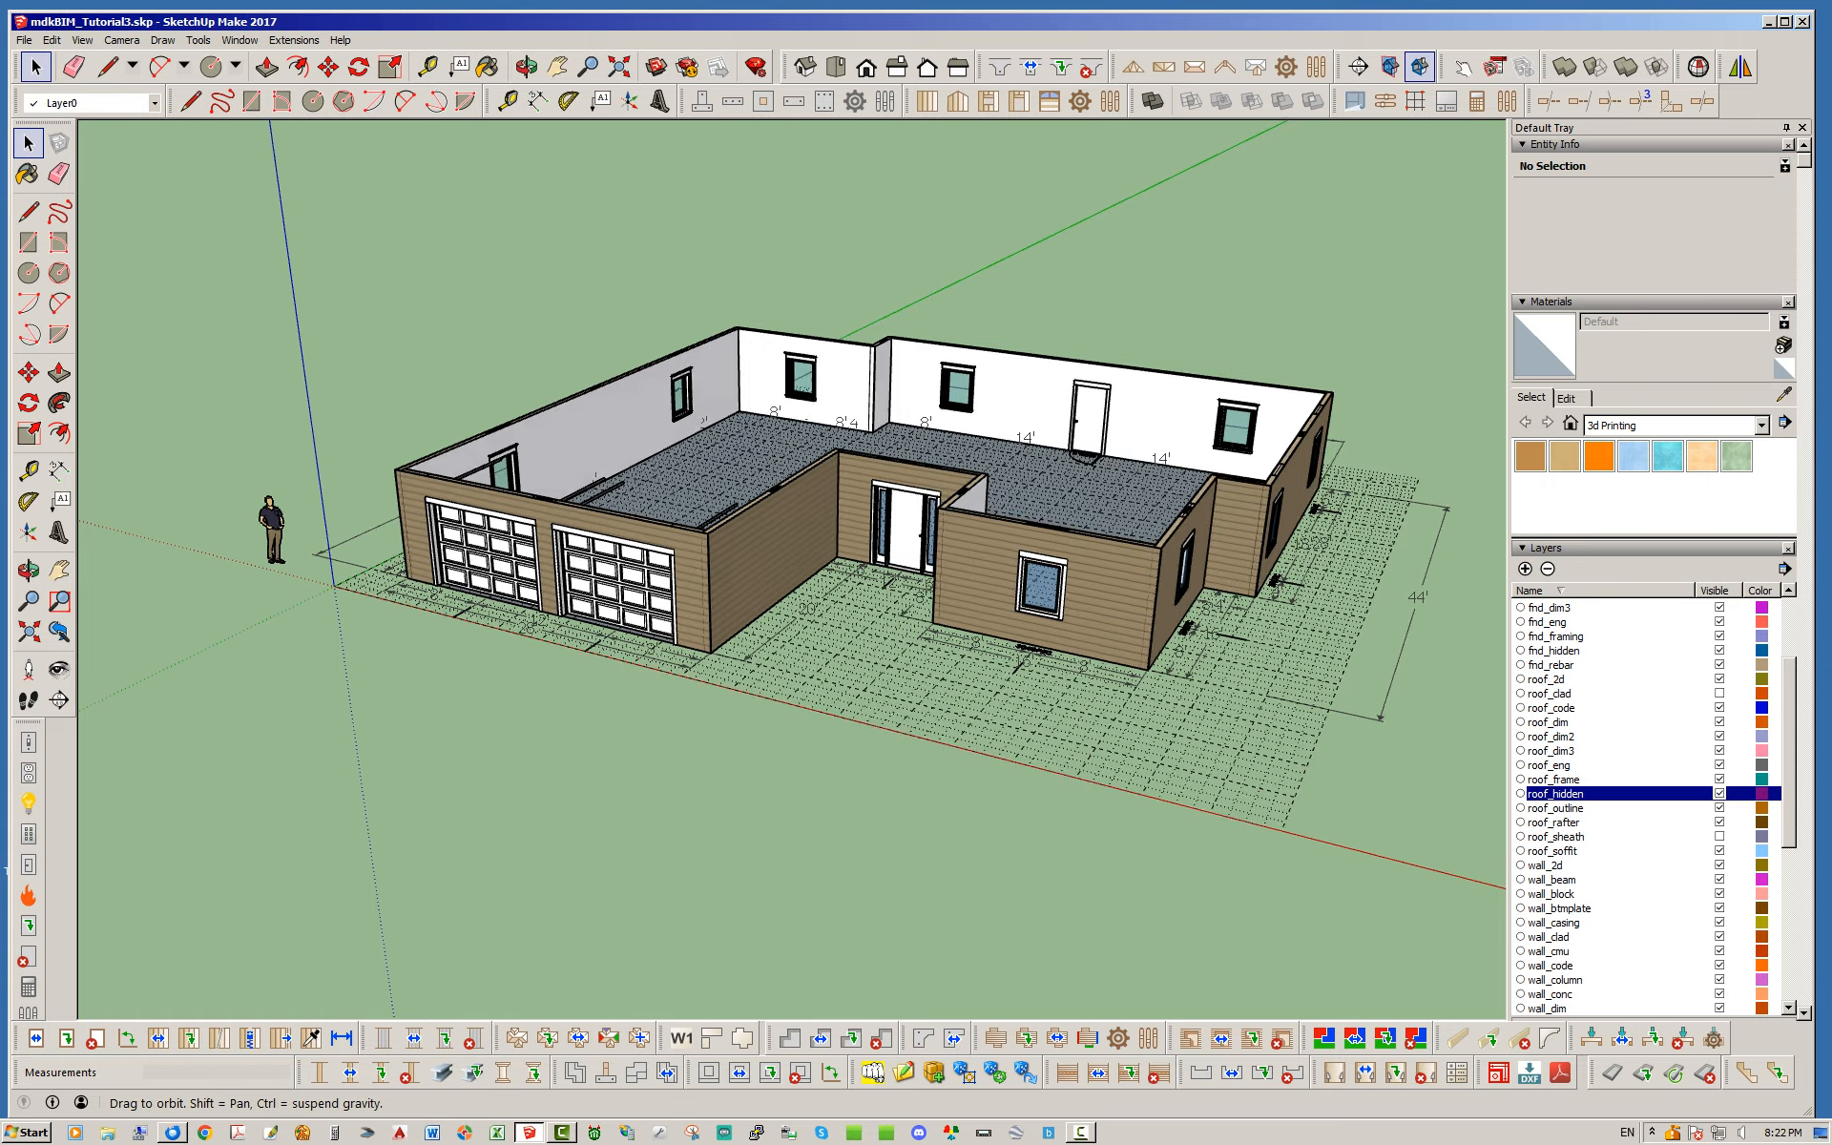
Hide the wall group so only the footprint face remains.
middle_click_drag(888, 477, 892, 544)
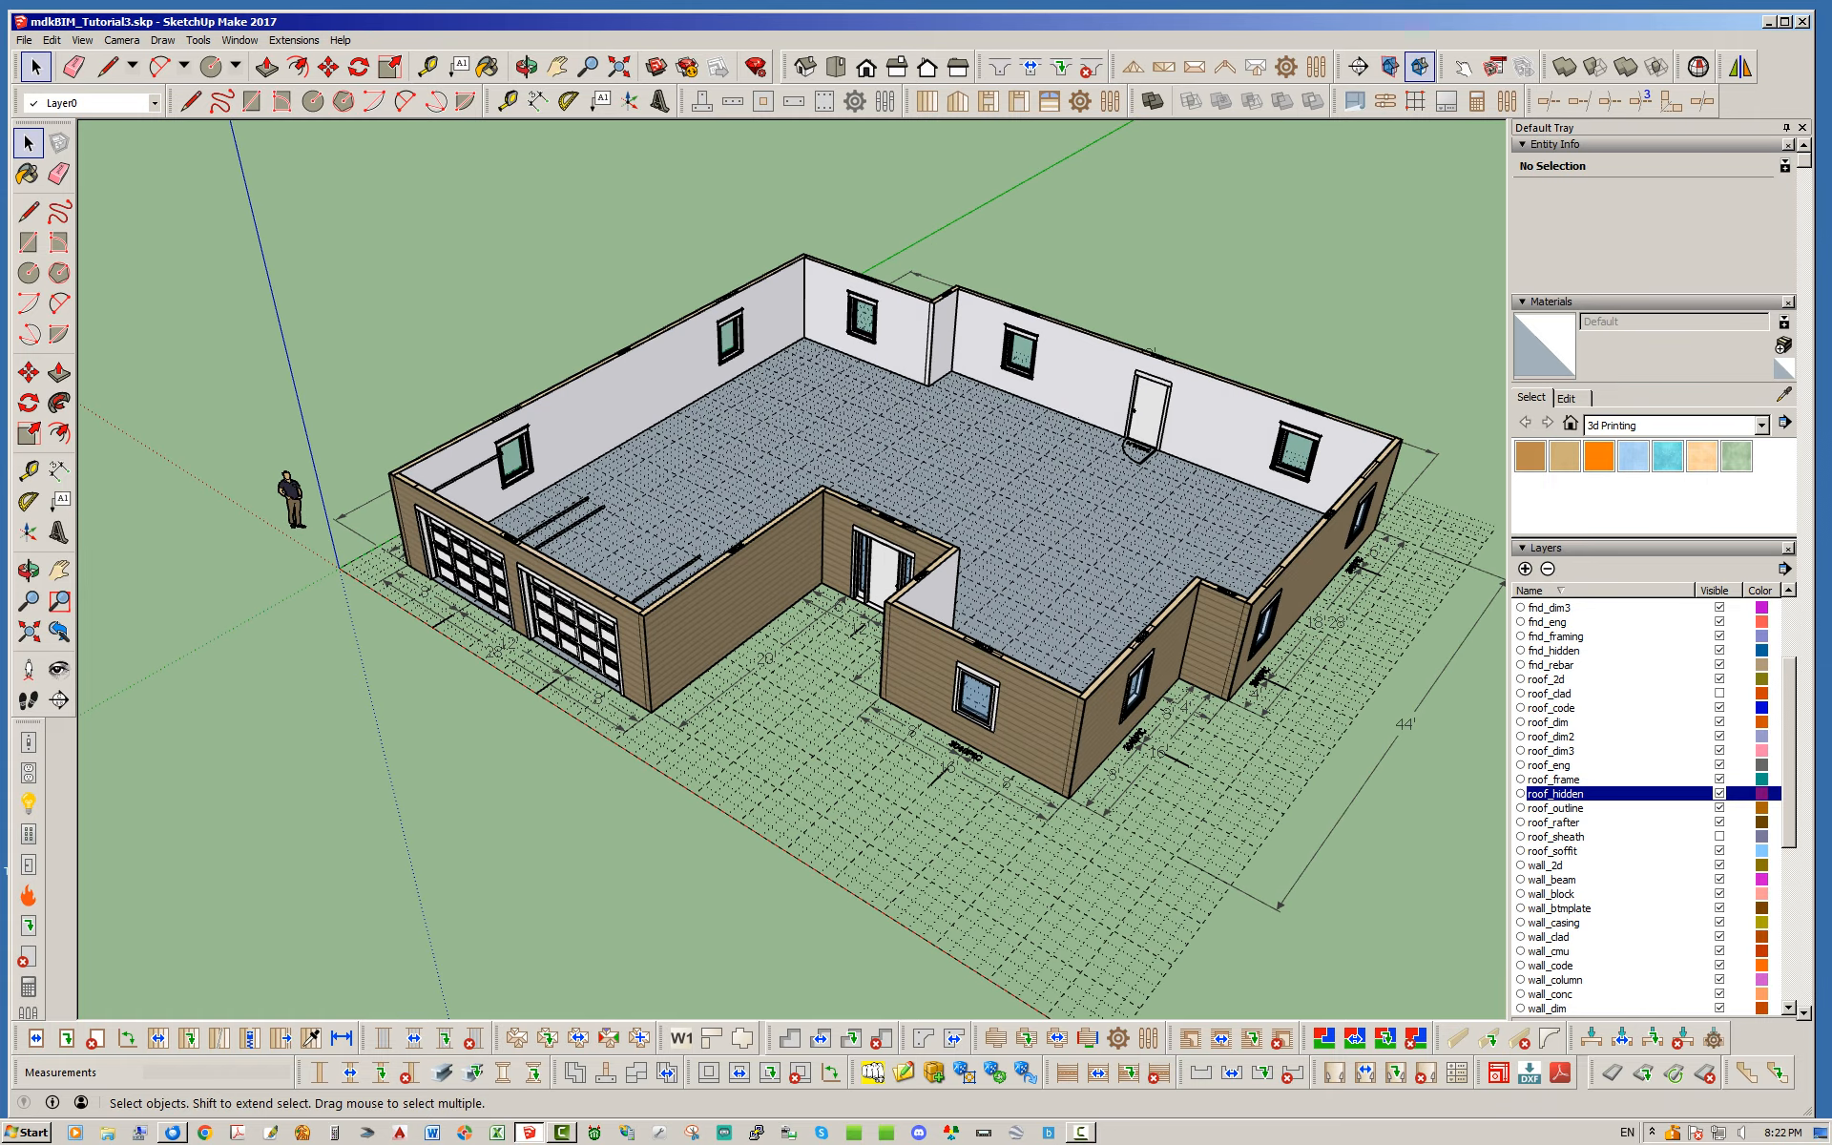
right_click(781, 541)
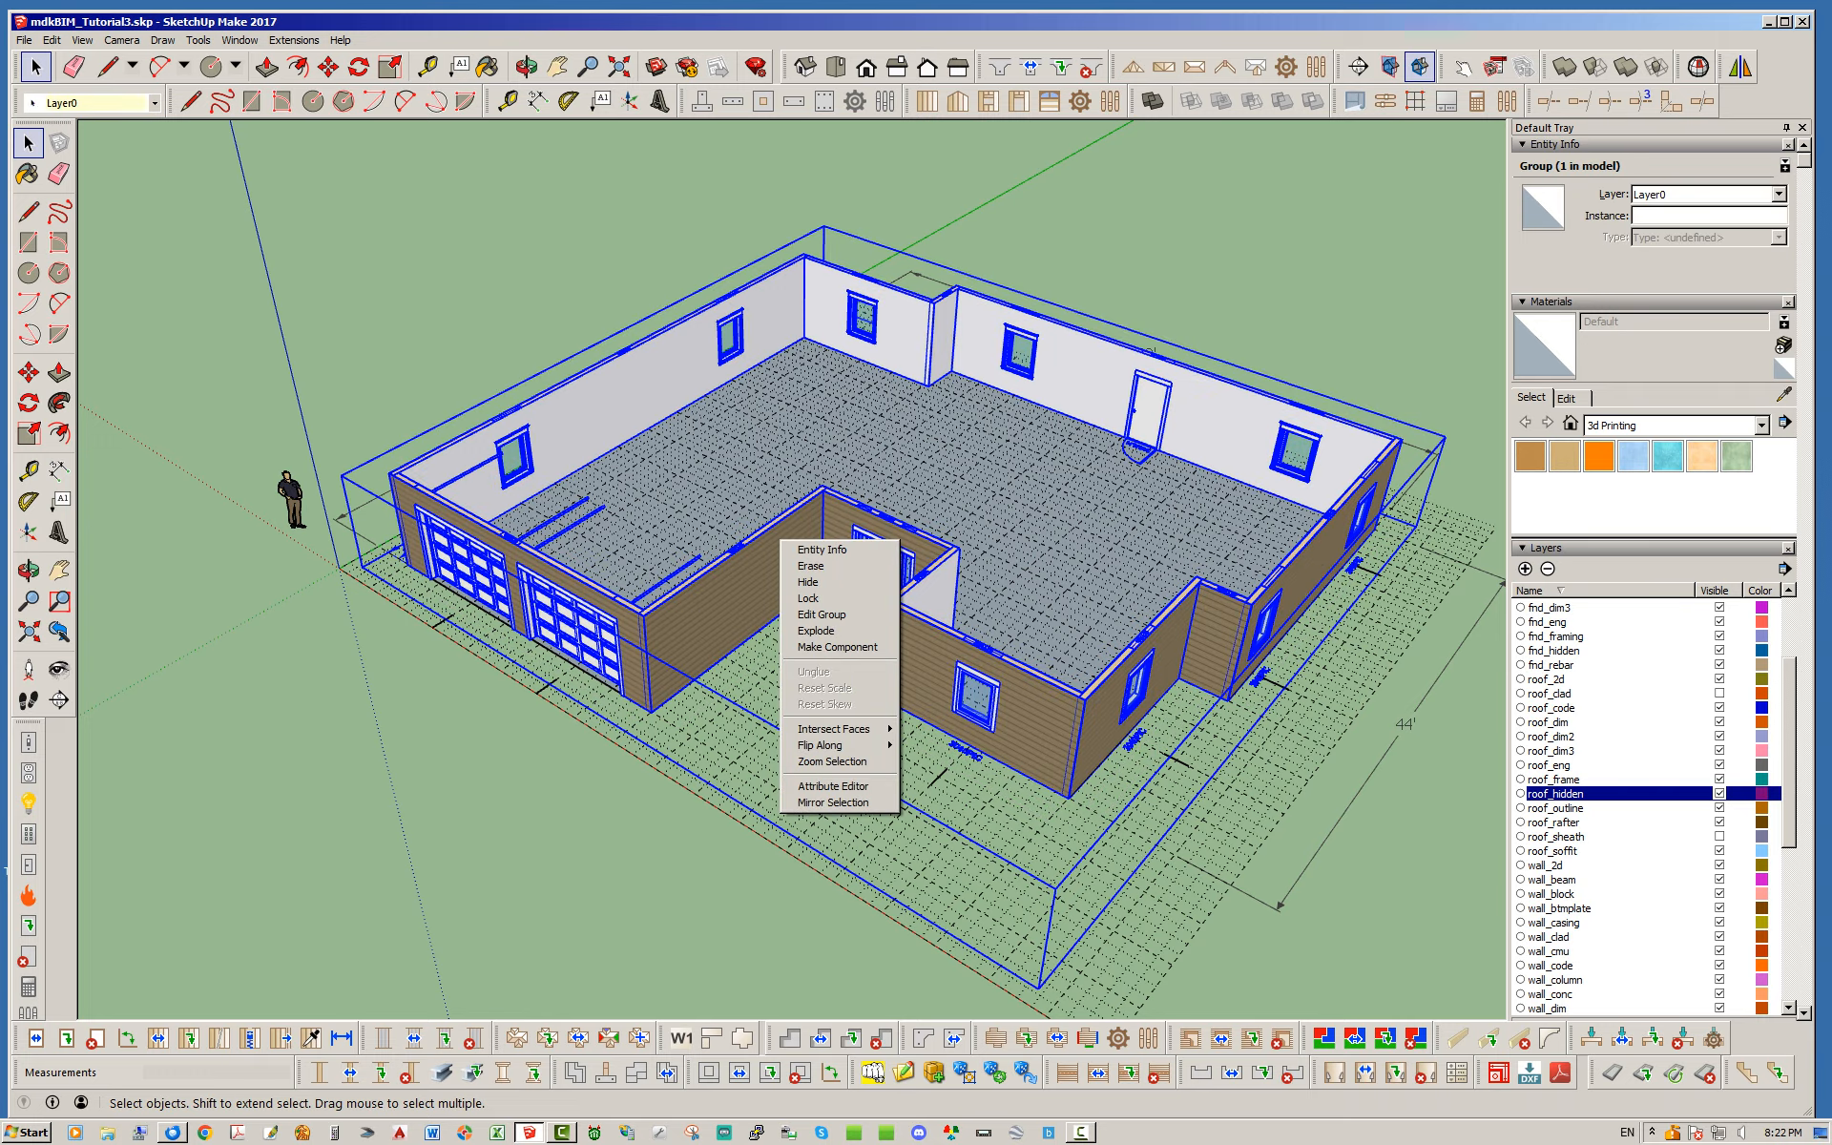
left_click(808, 582)
middle_click_drag(811, 573, 839, 611)
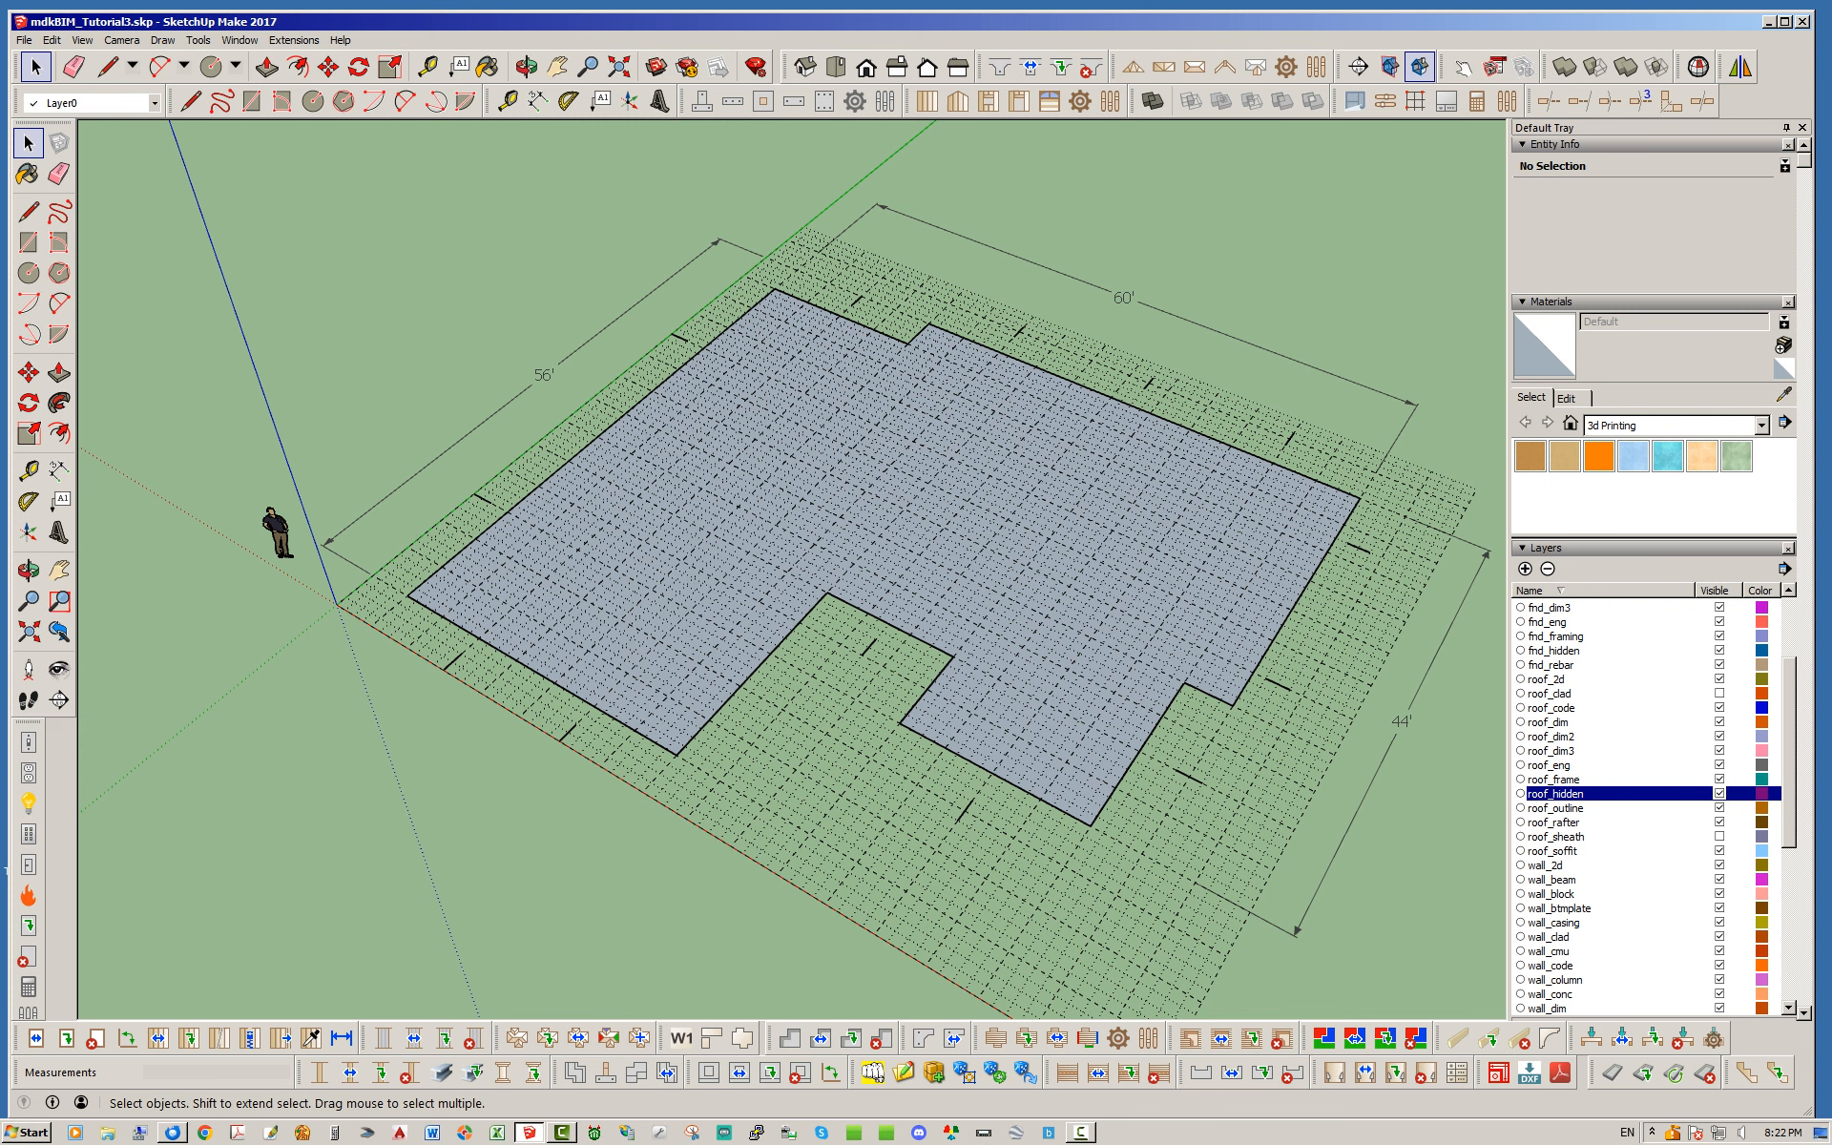
Draw a complex rafter roof on the footprint face with an 8:12 pitch and Roof Framing set to NO.
left_click(516, 1038)
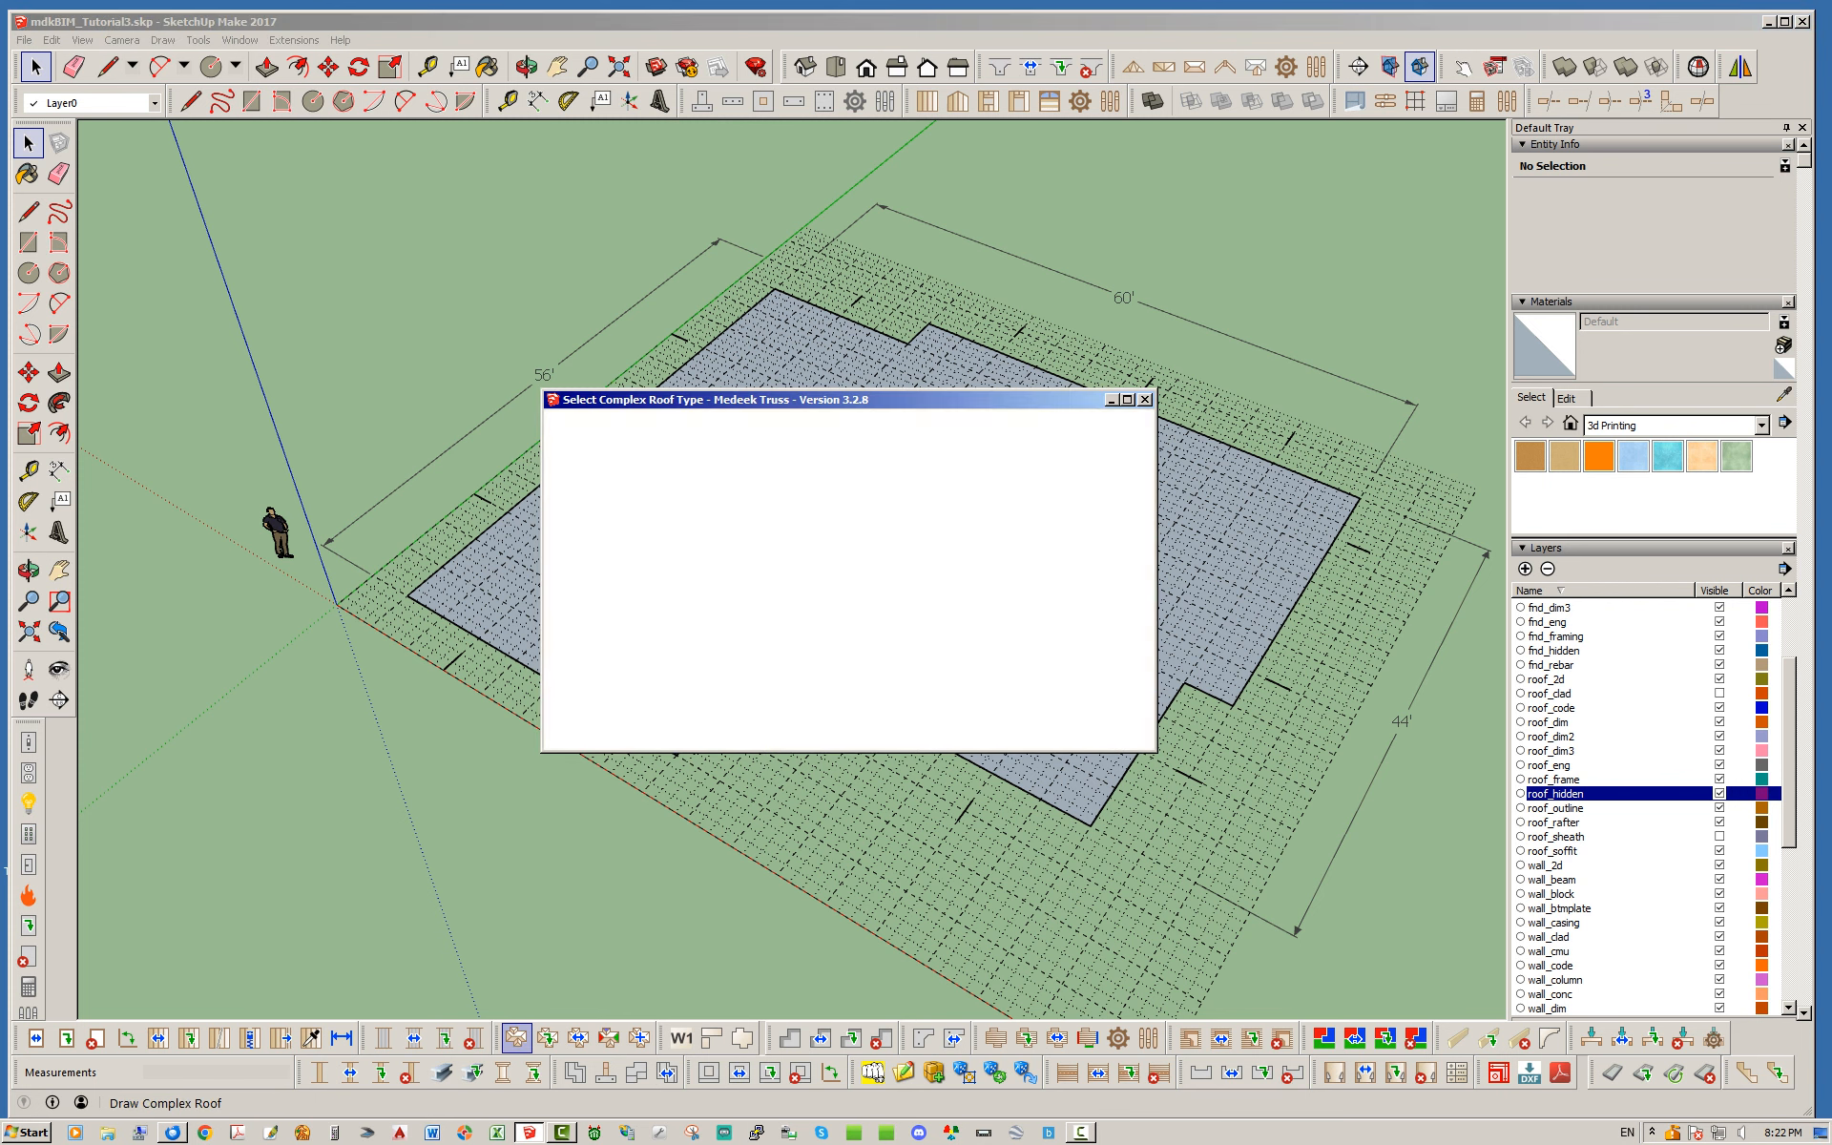
left_click(992, 541)
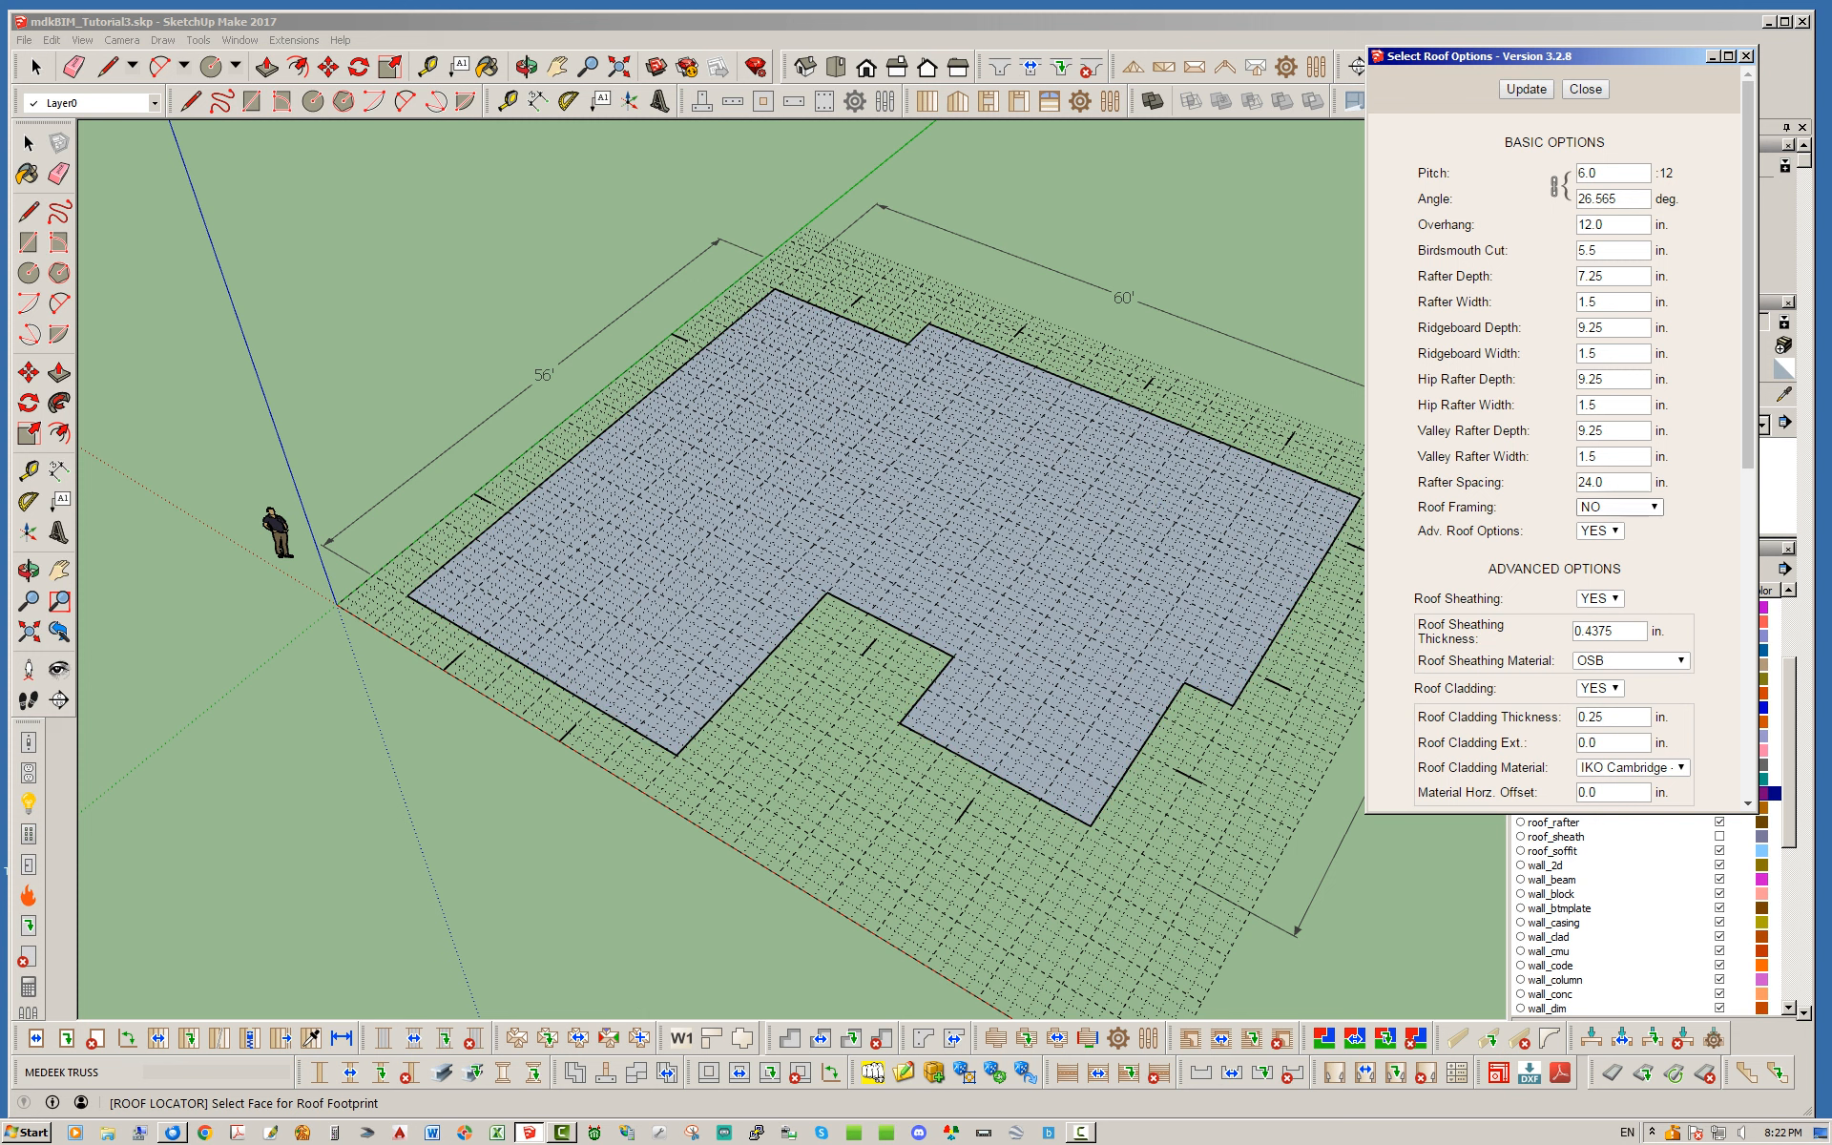
left_click(1595, 173)
key("ctrl+a")
type("8")
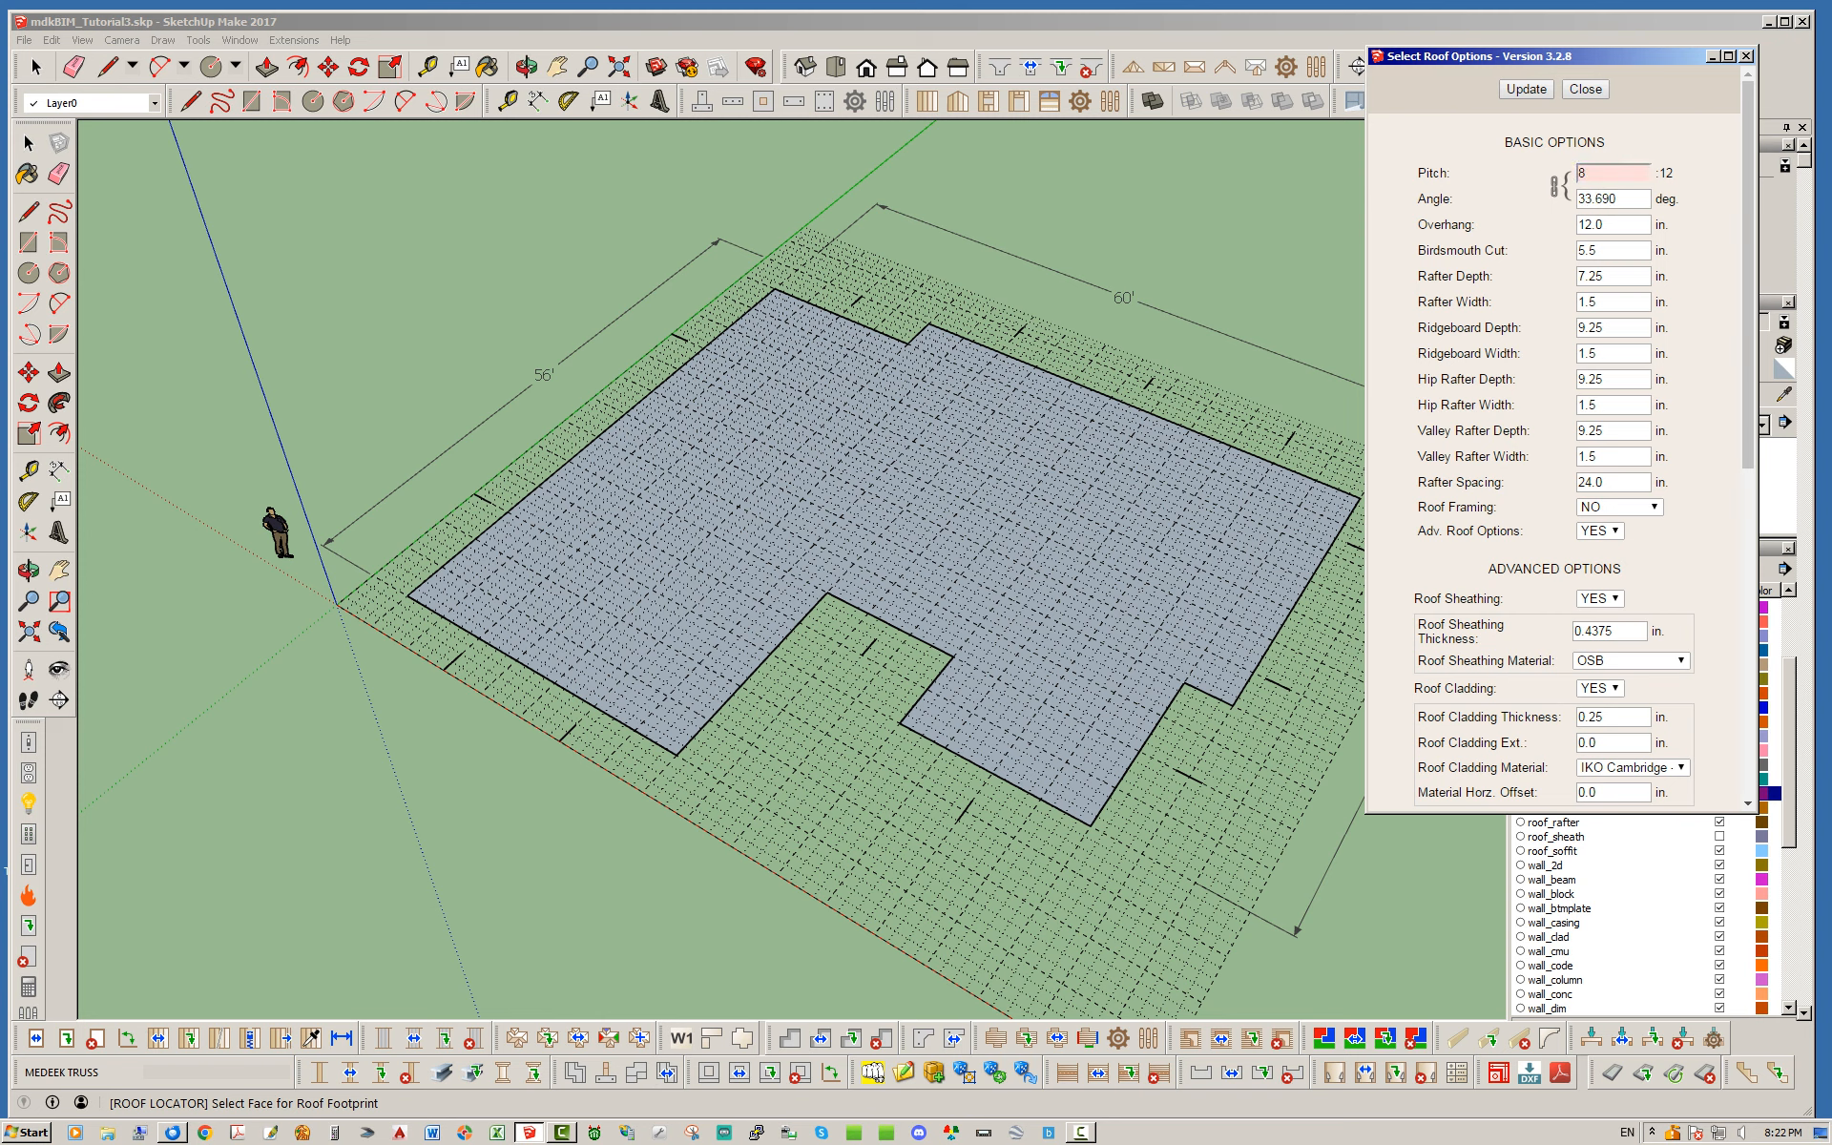
left_click(1525, 89)
left_click(439, 592)
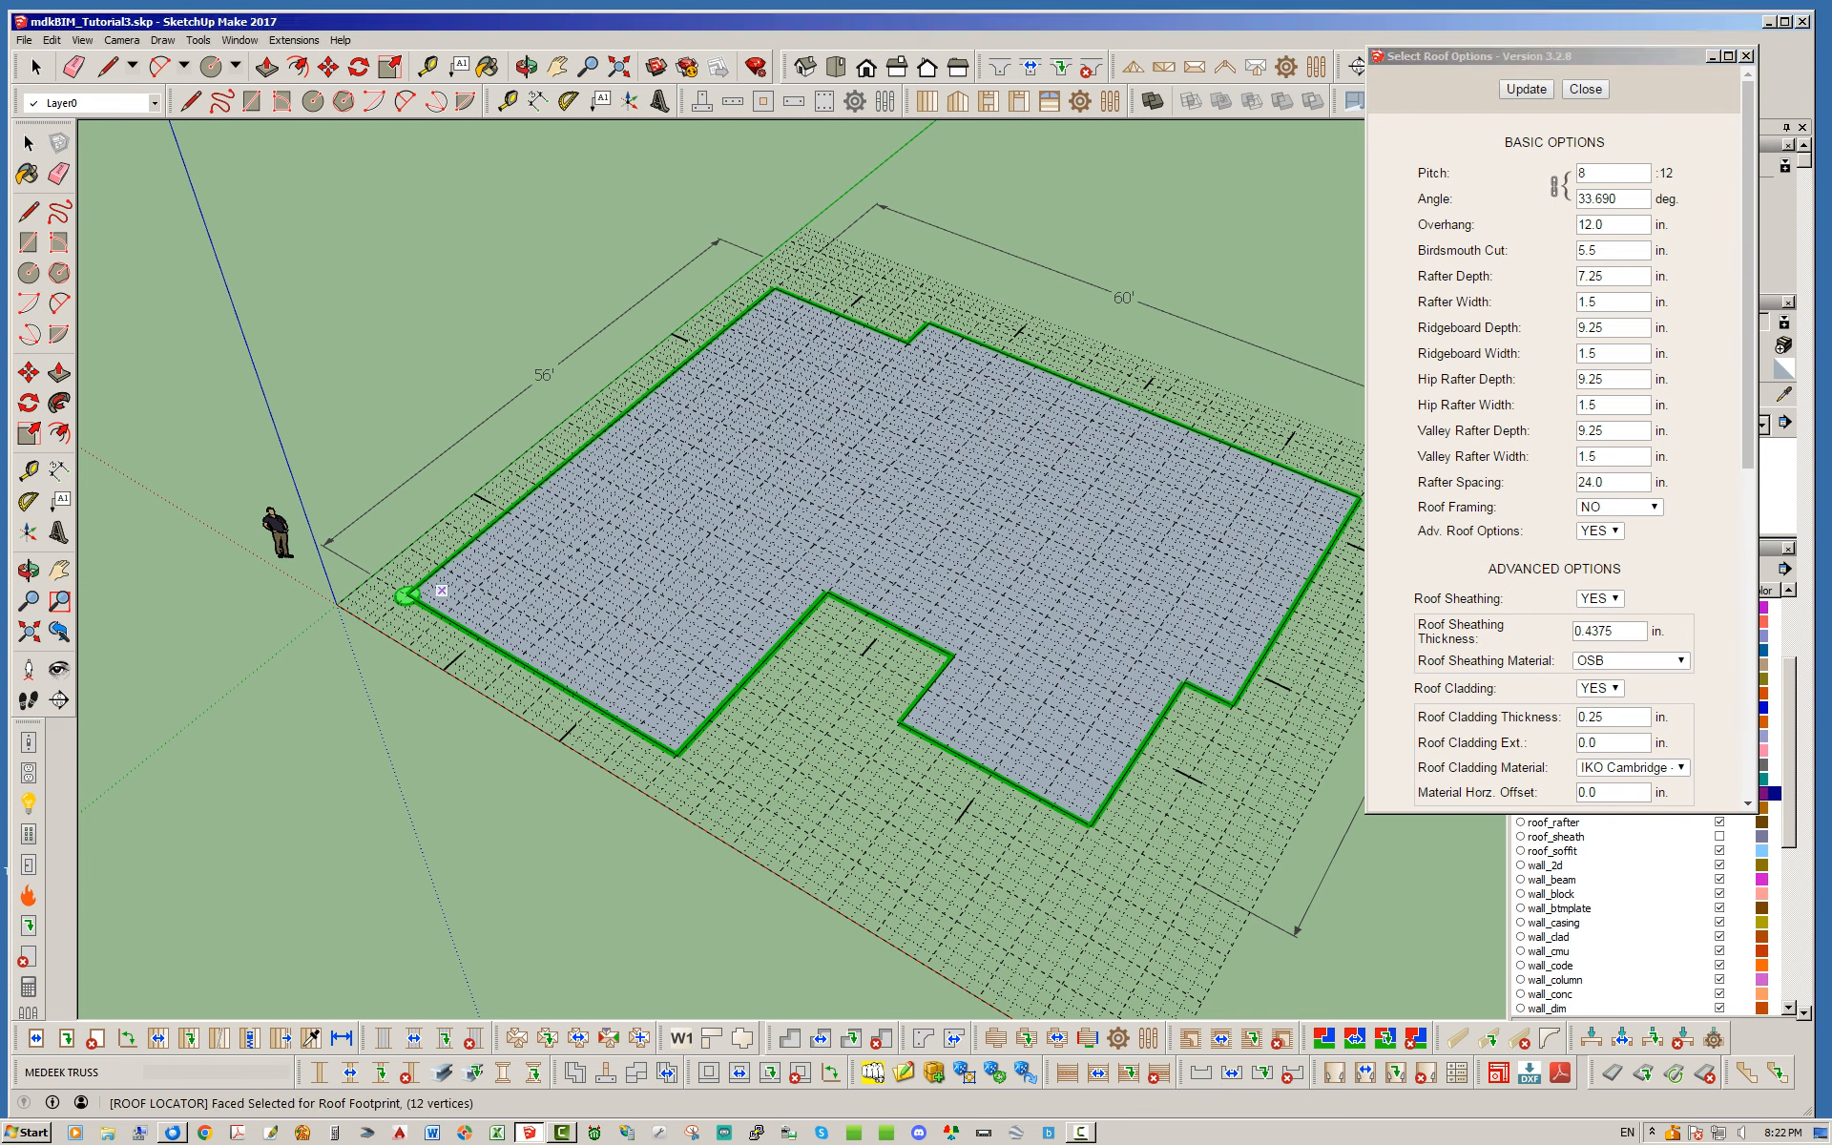
mouse_move(439, 591)
middle_mouse_down()
mouse_move(496, 573)
mouse_move(504, 429)
mouse_move(505, 506)
mouse_move(508, 458)
mouse_move(463, 606)
mouse_move(506, 420)
mouse_move(573, 486)
mouse_move(563, 430)
mouse_move(439, 582)
middle_mouse_up()
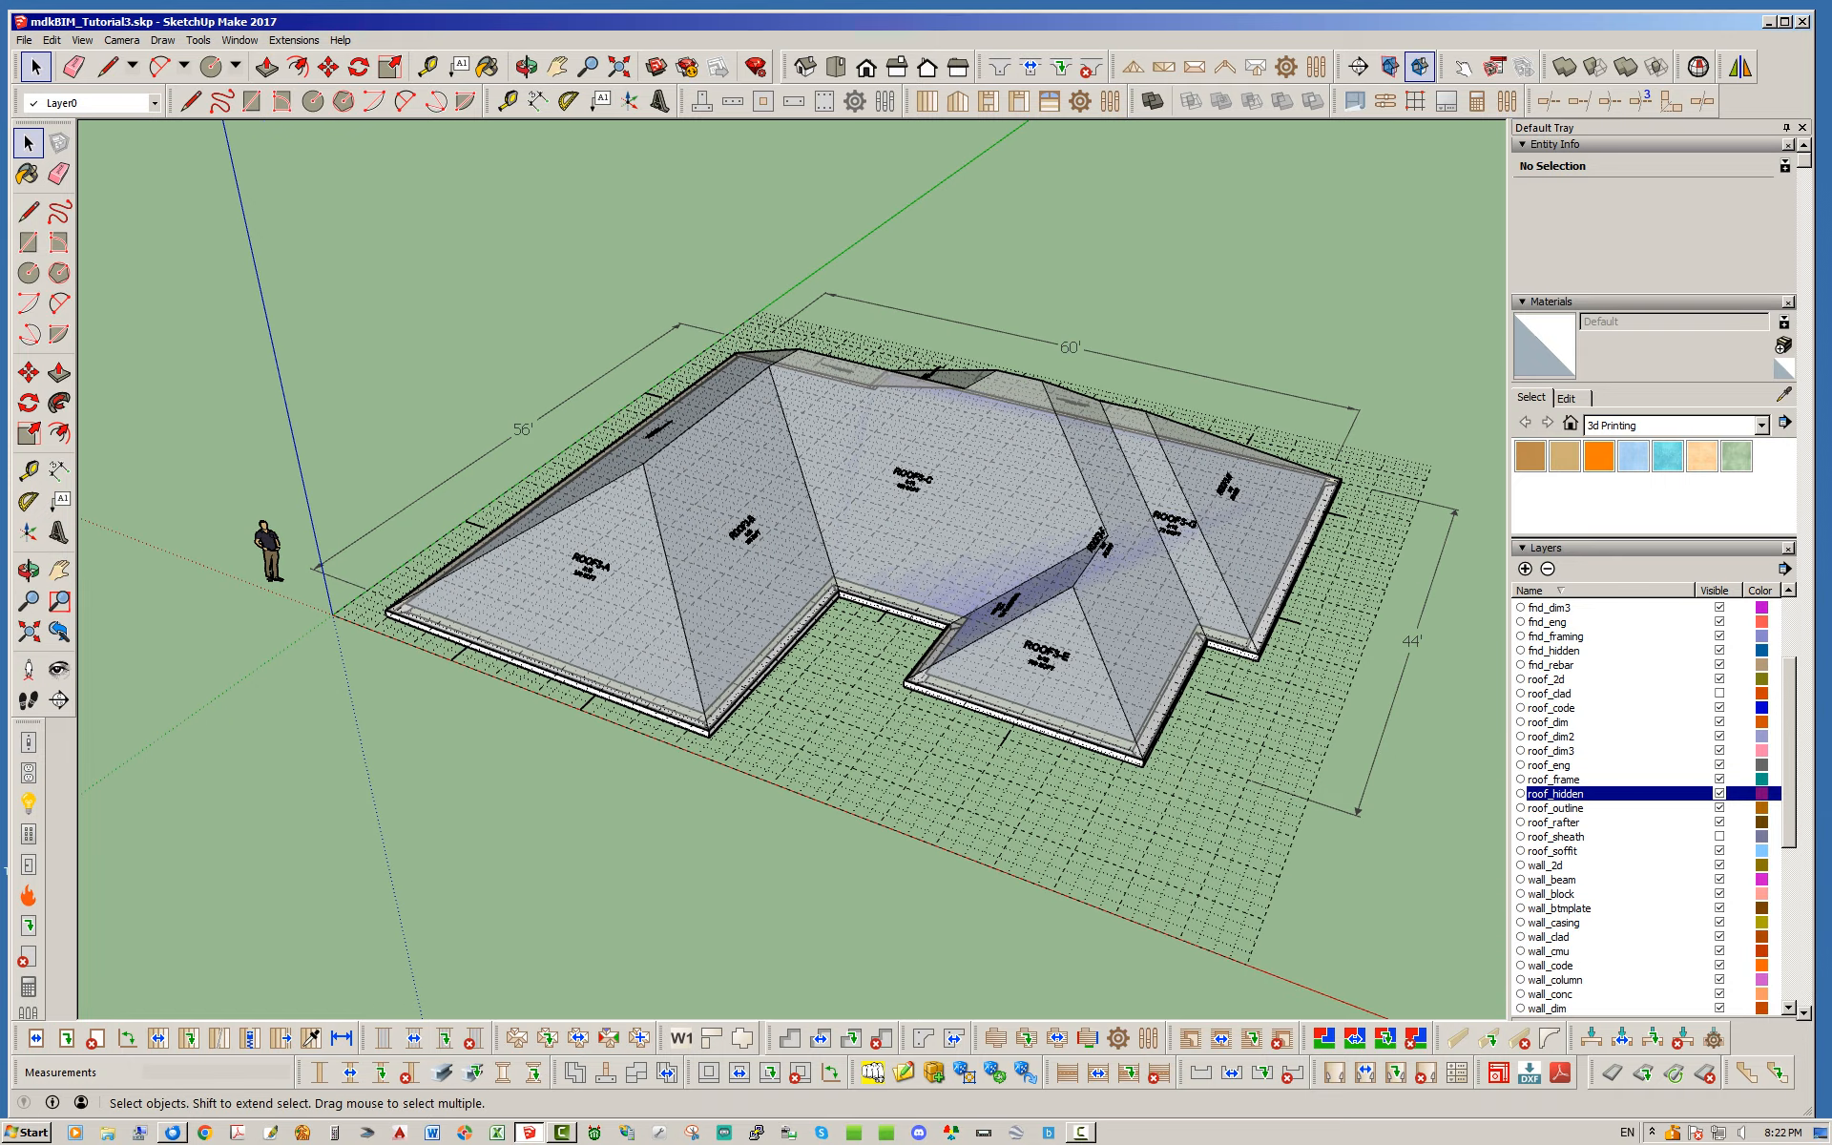
Move the roof assembly straight up the blue axis by 109.125 in. and clear the selection.
left_click(592, 534)
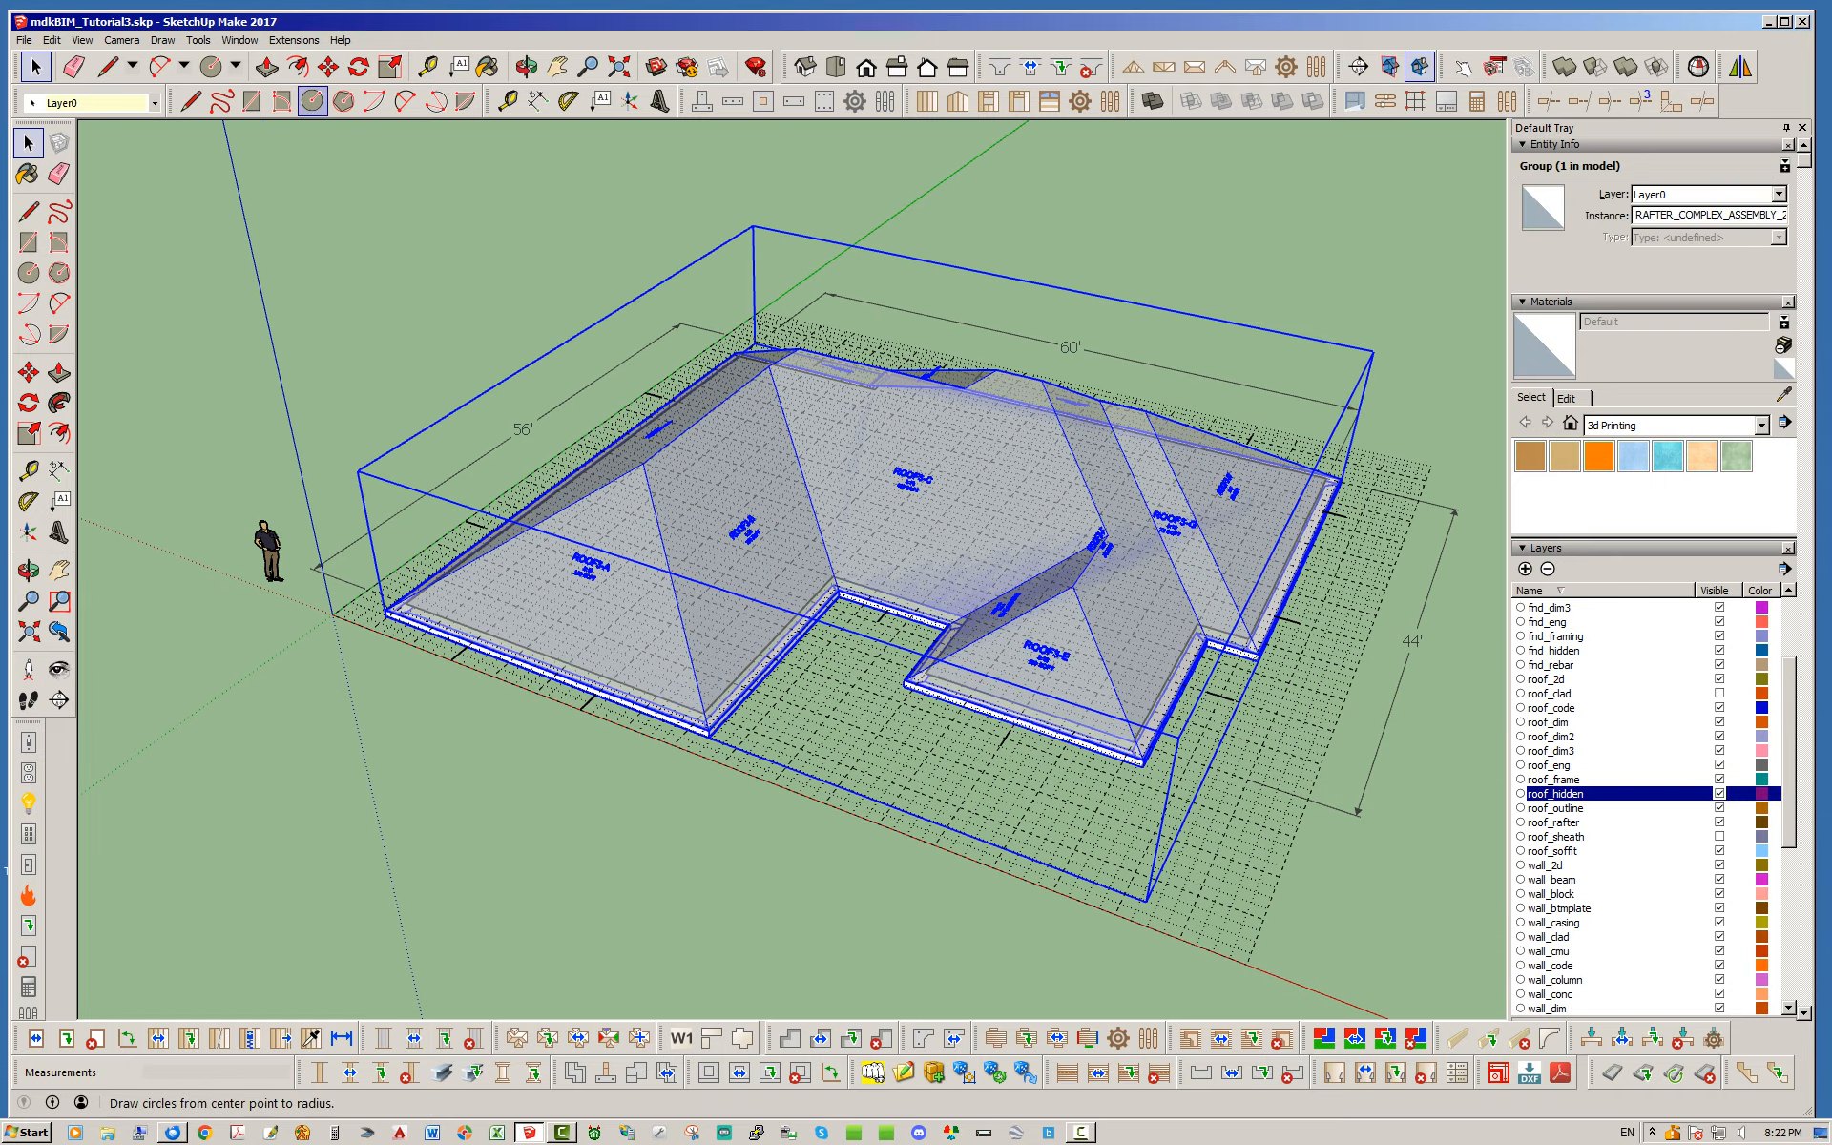
left_click(327, 67)
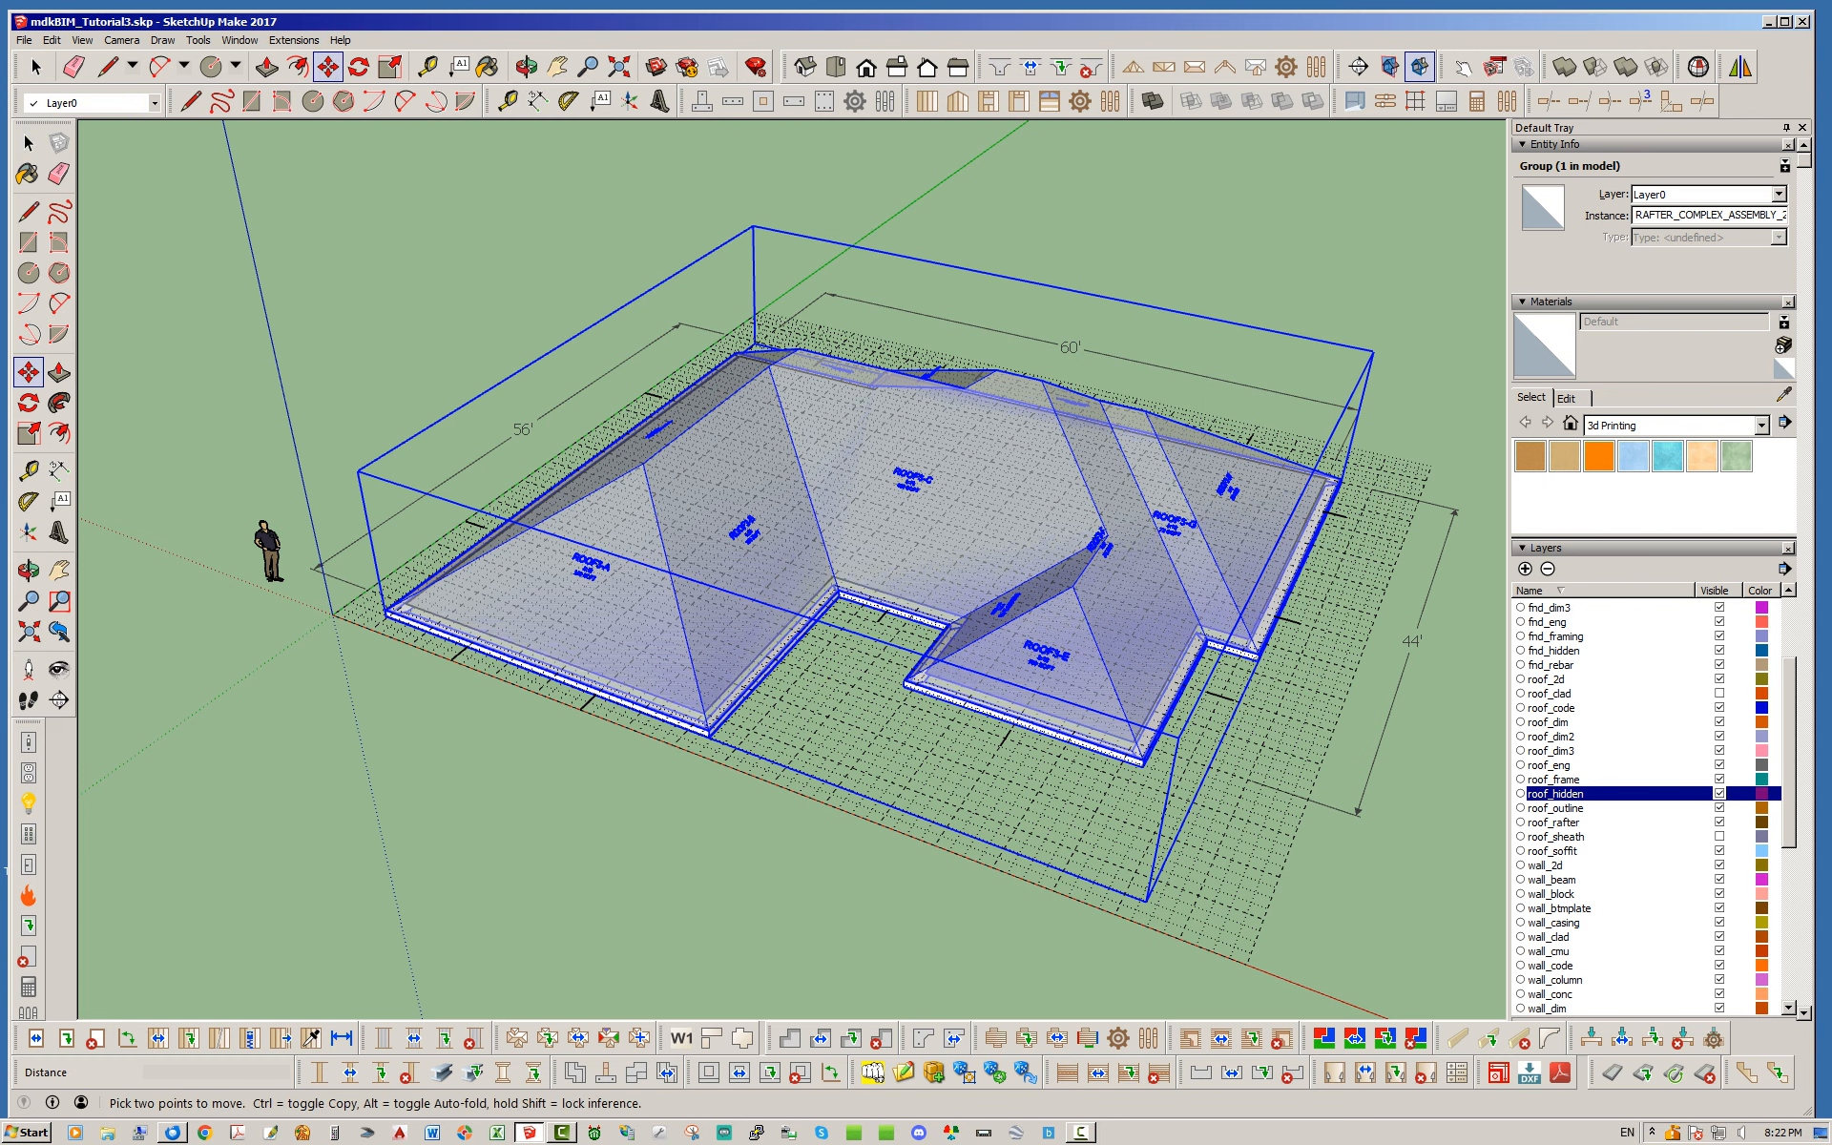
left_click(350, 423)
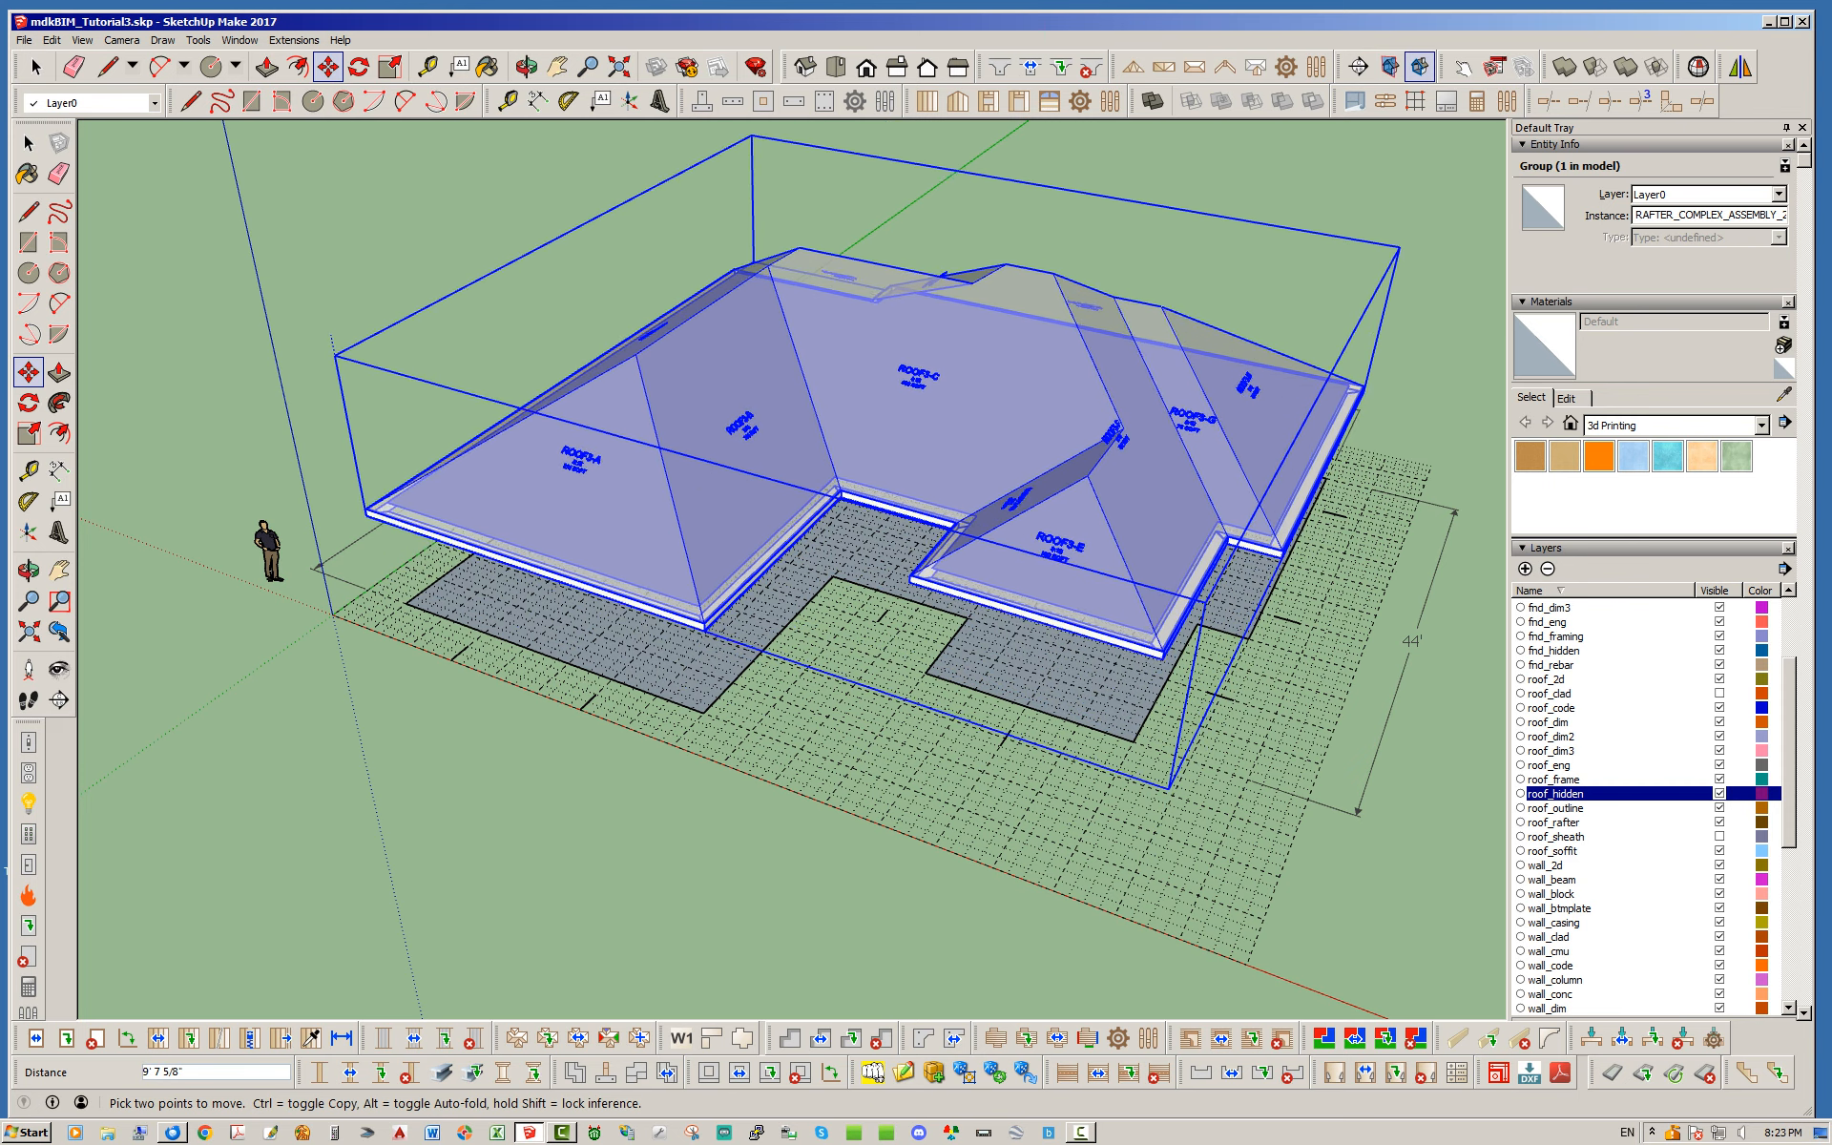
type("109.")
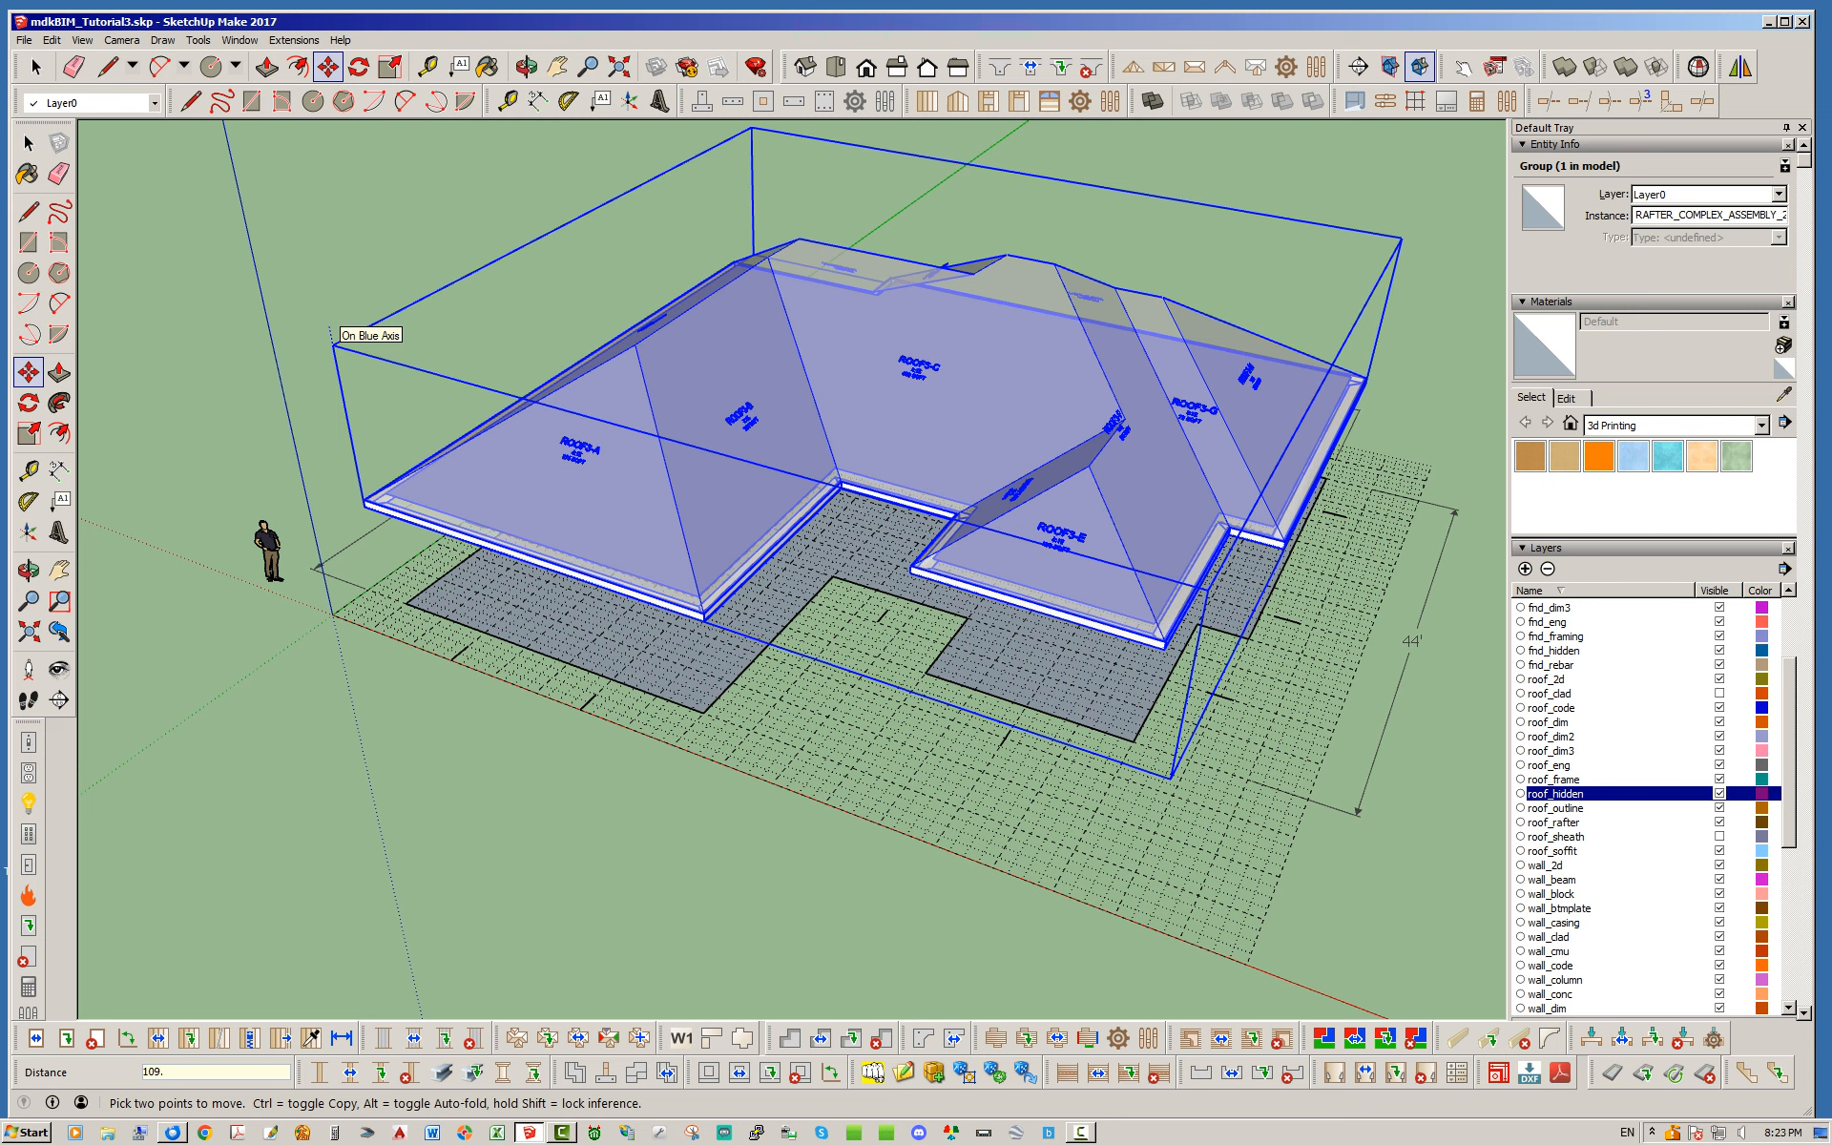
type("125")
key("Return")
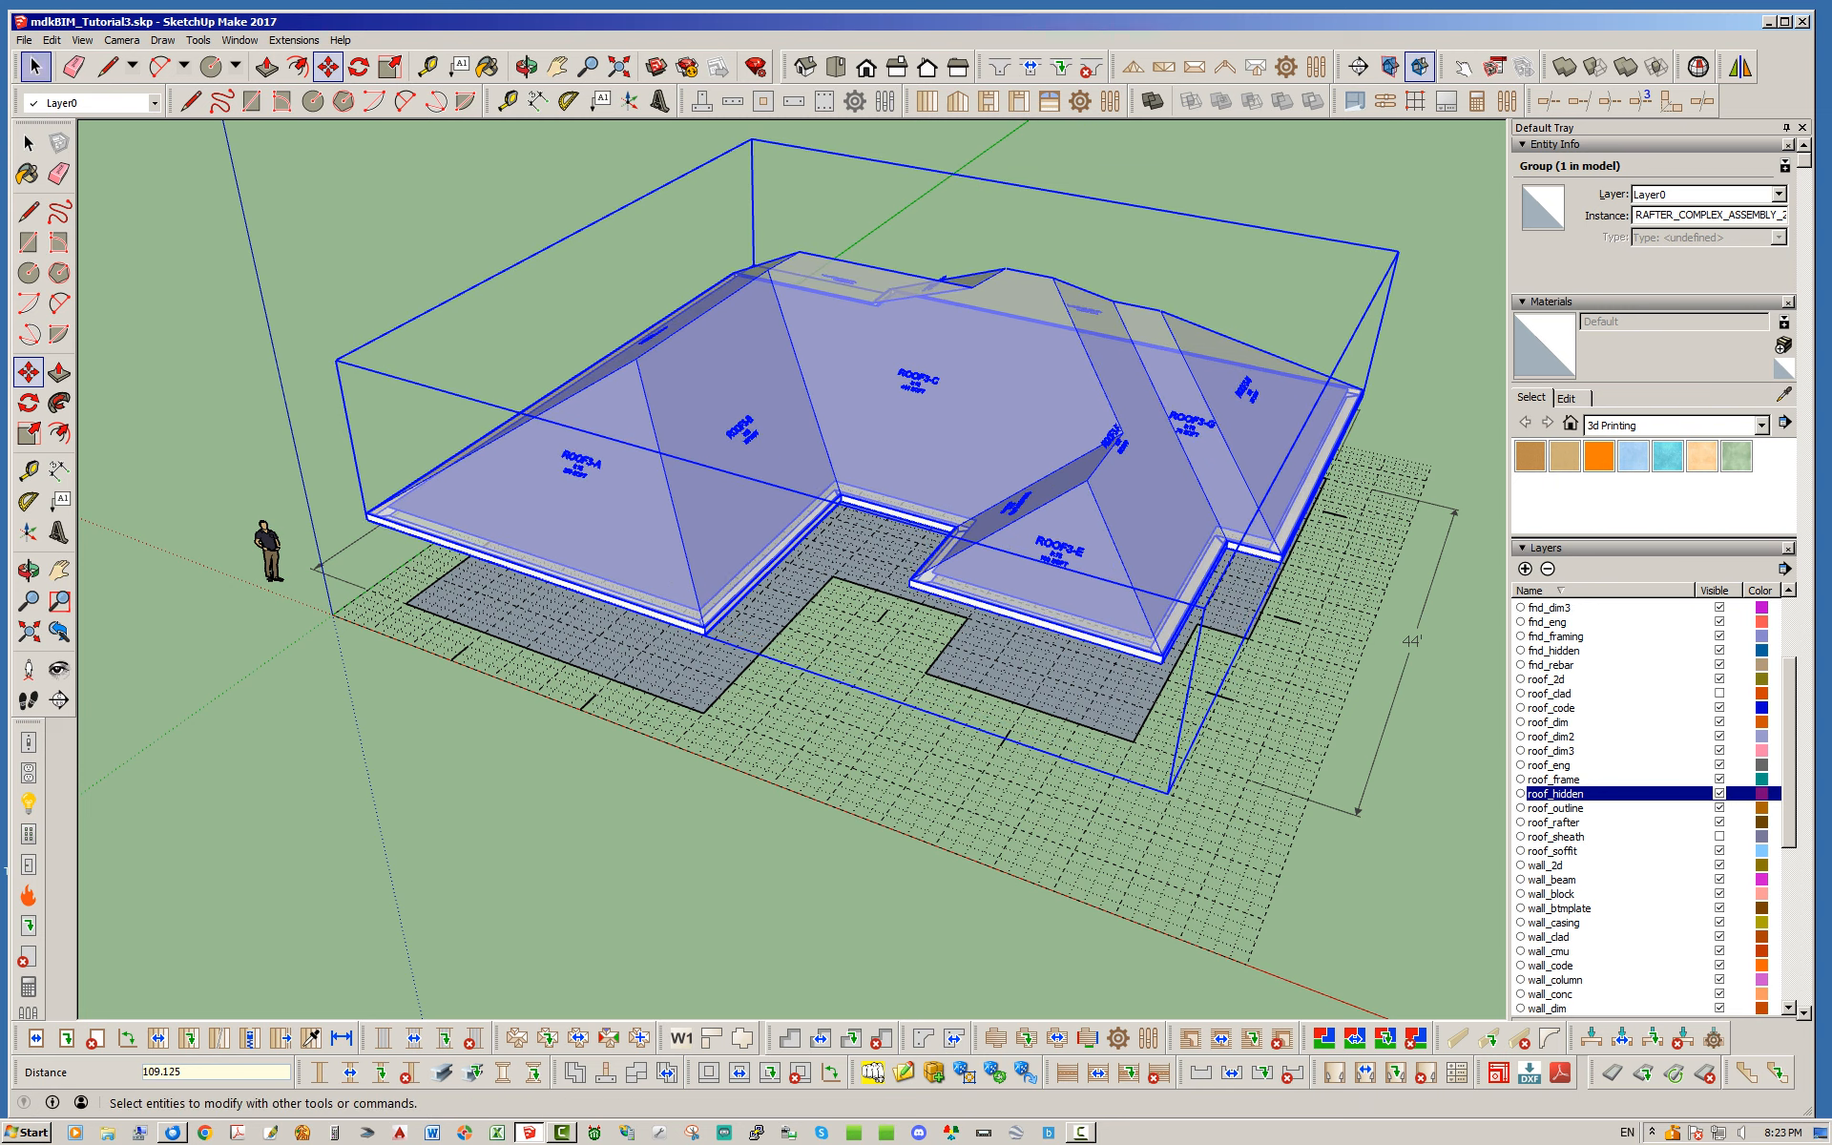
left_click(37, 67)
left_click(181, 201)
Review the roof assembly's complex roof options without changing anything and clear the selection.
middle_click_drag(763, 410, 668, 463)
right_click(1117, 435)
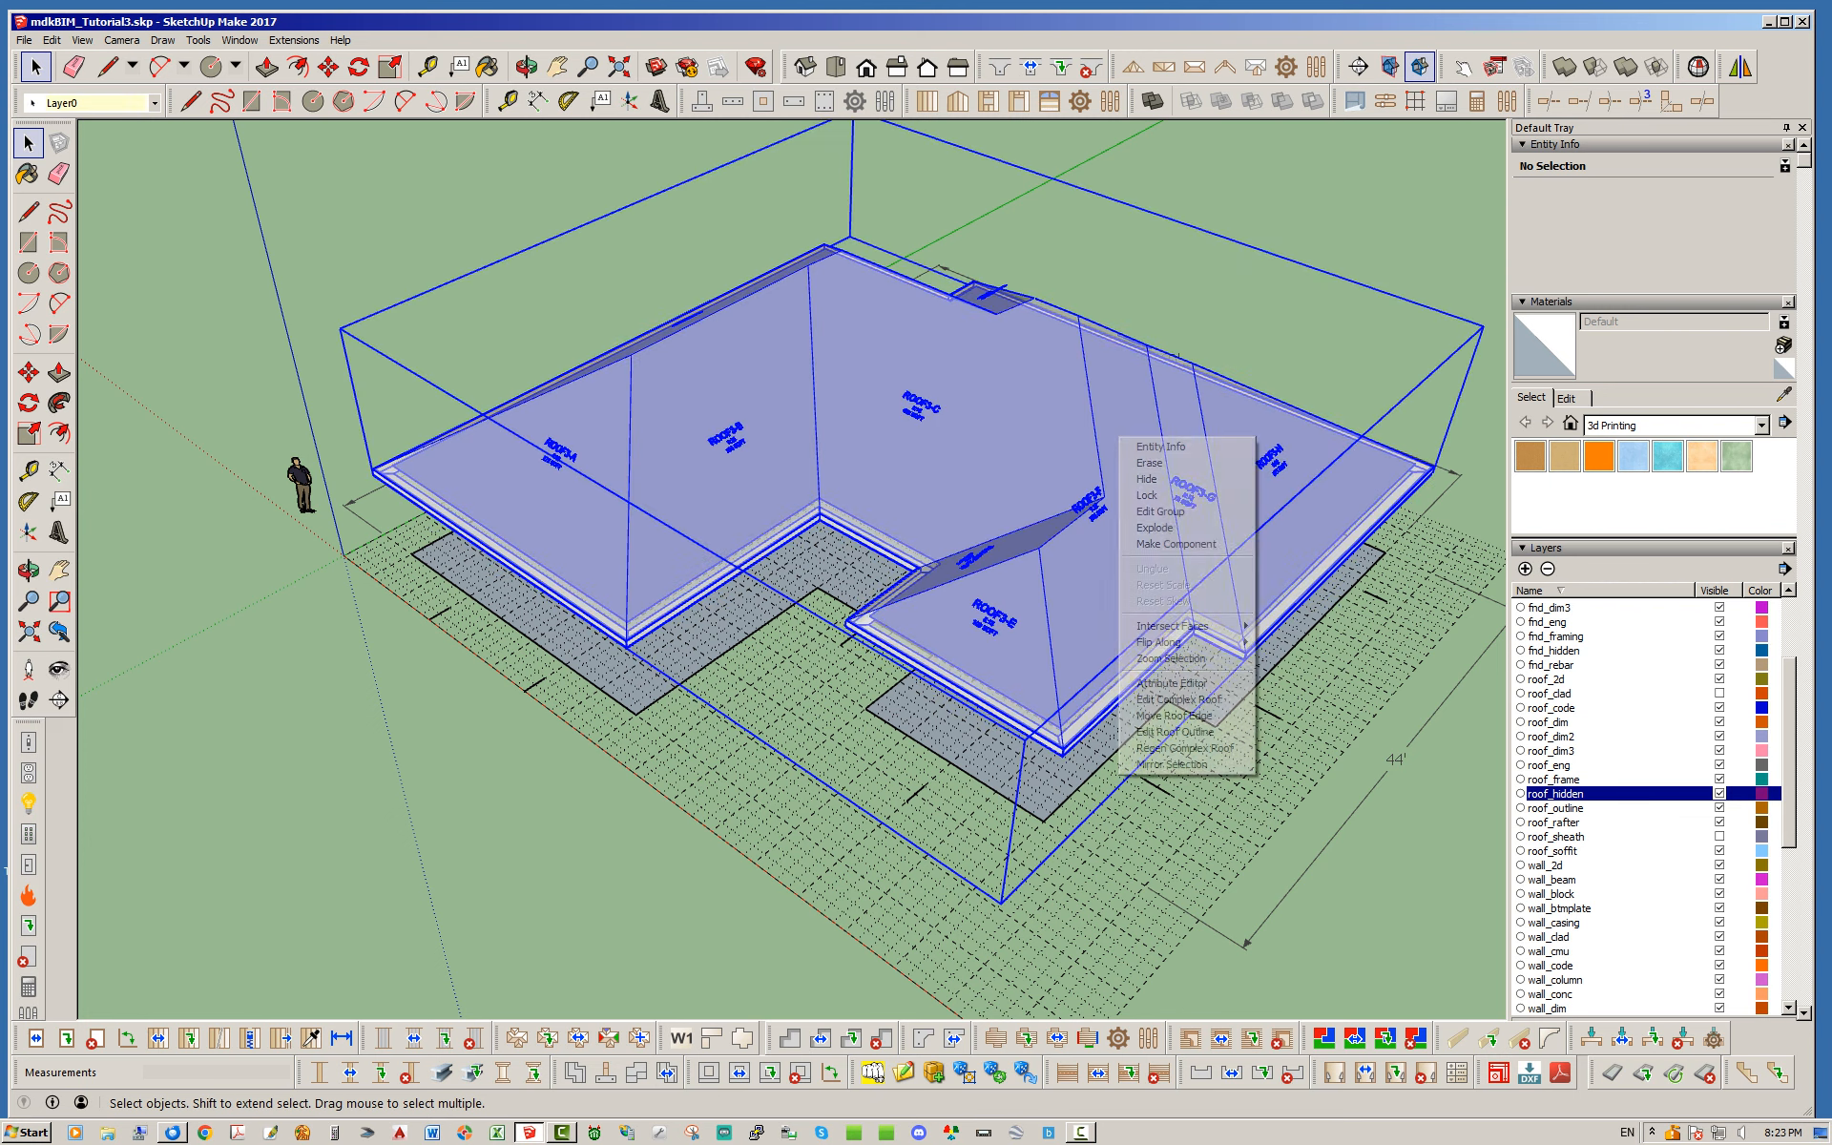
left_click(1183, 699)
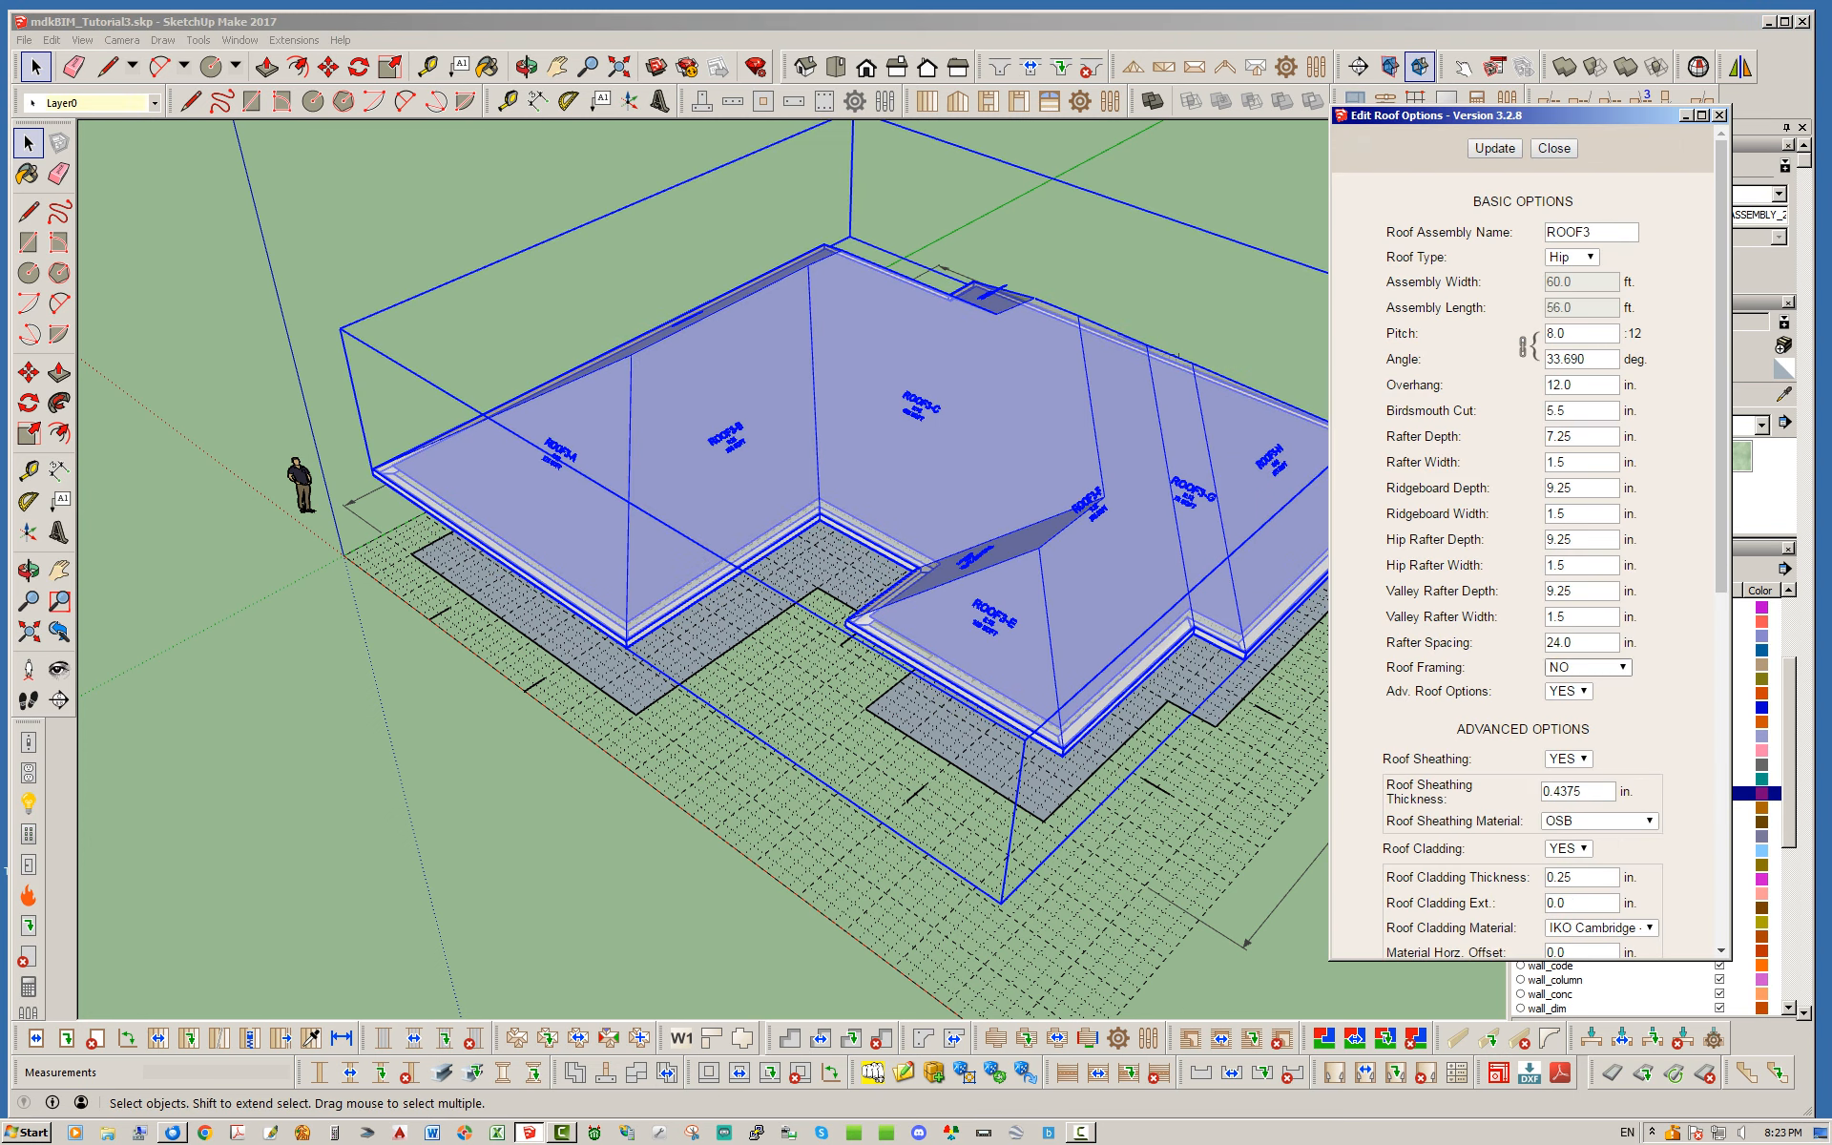
left_click(1553, 148)
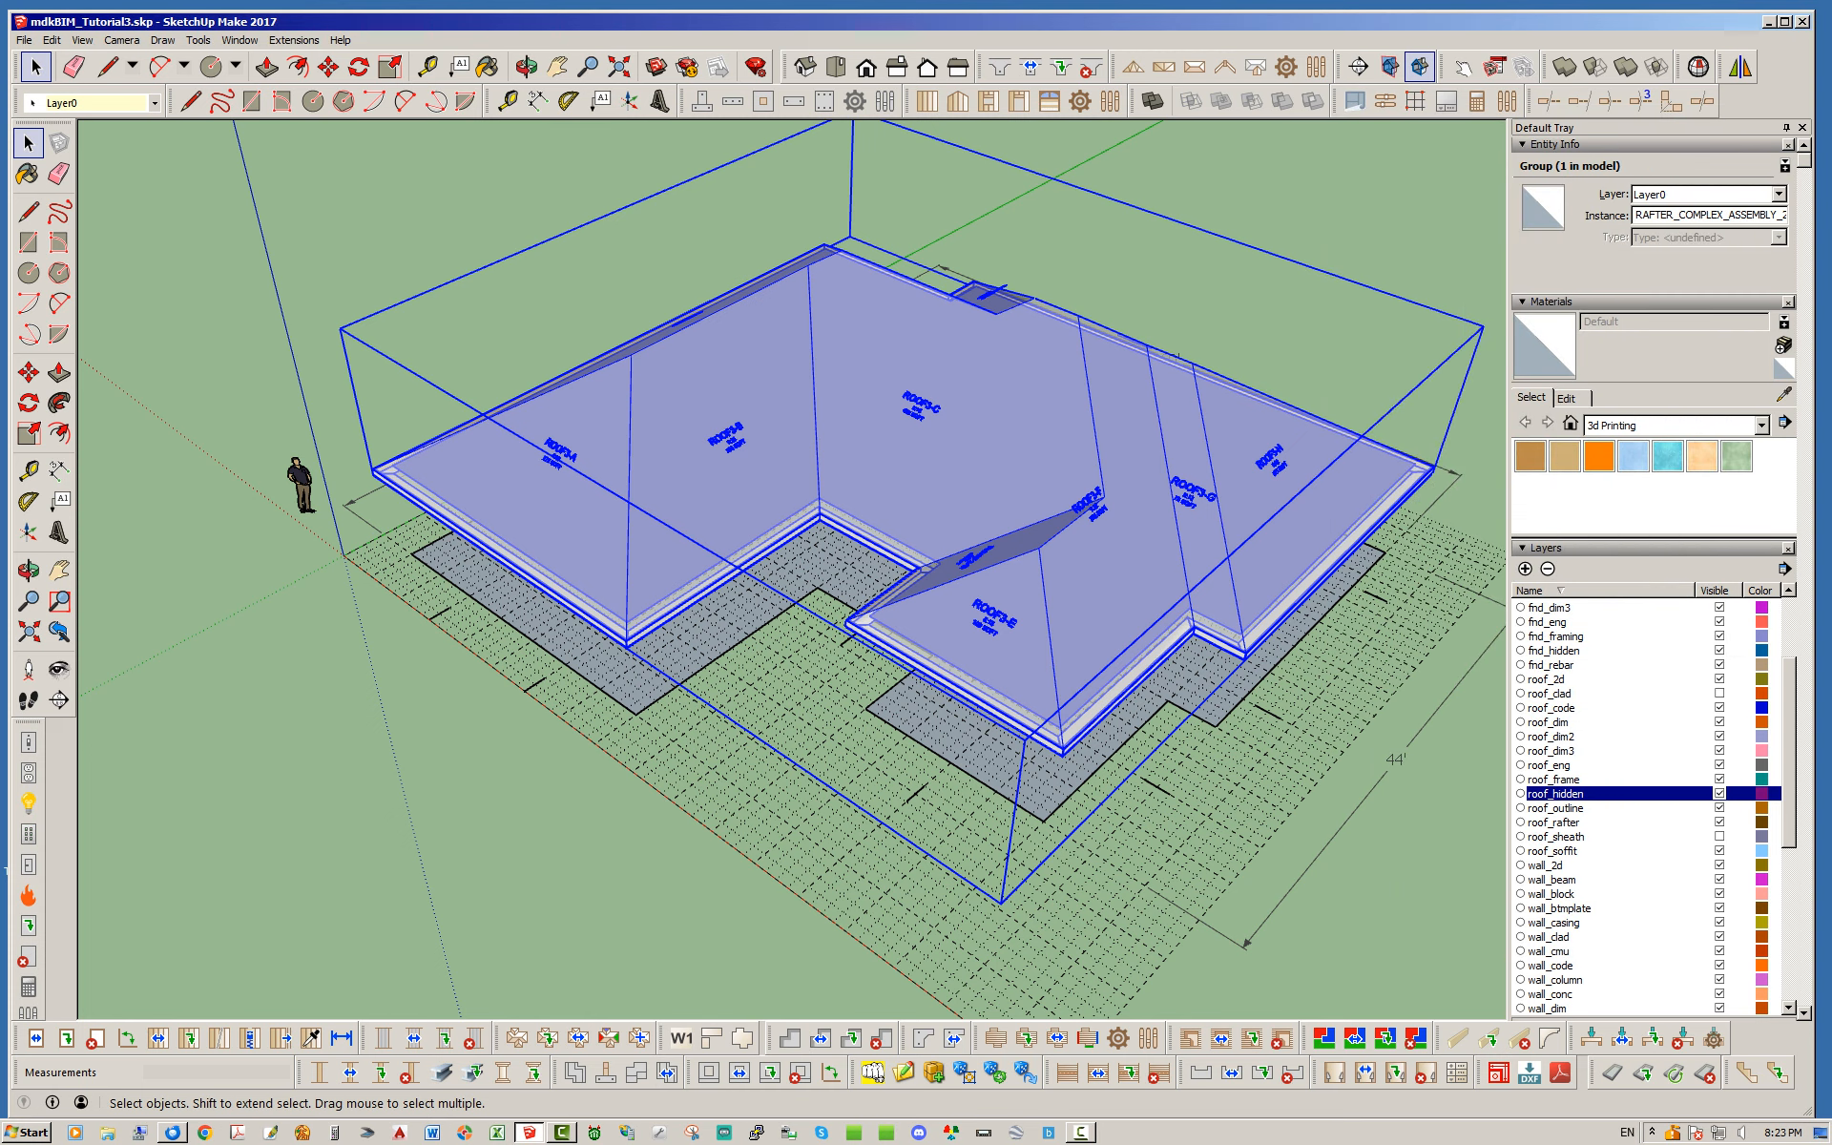
key("ctrl+t")
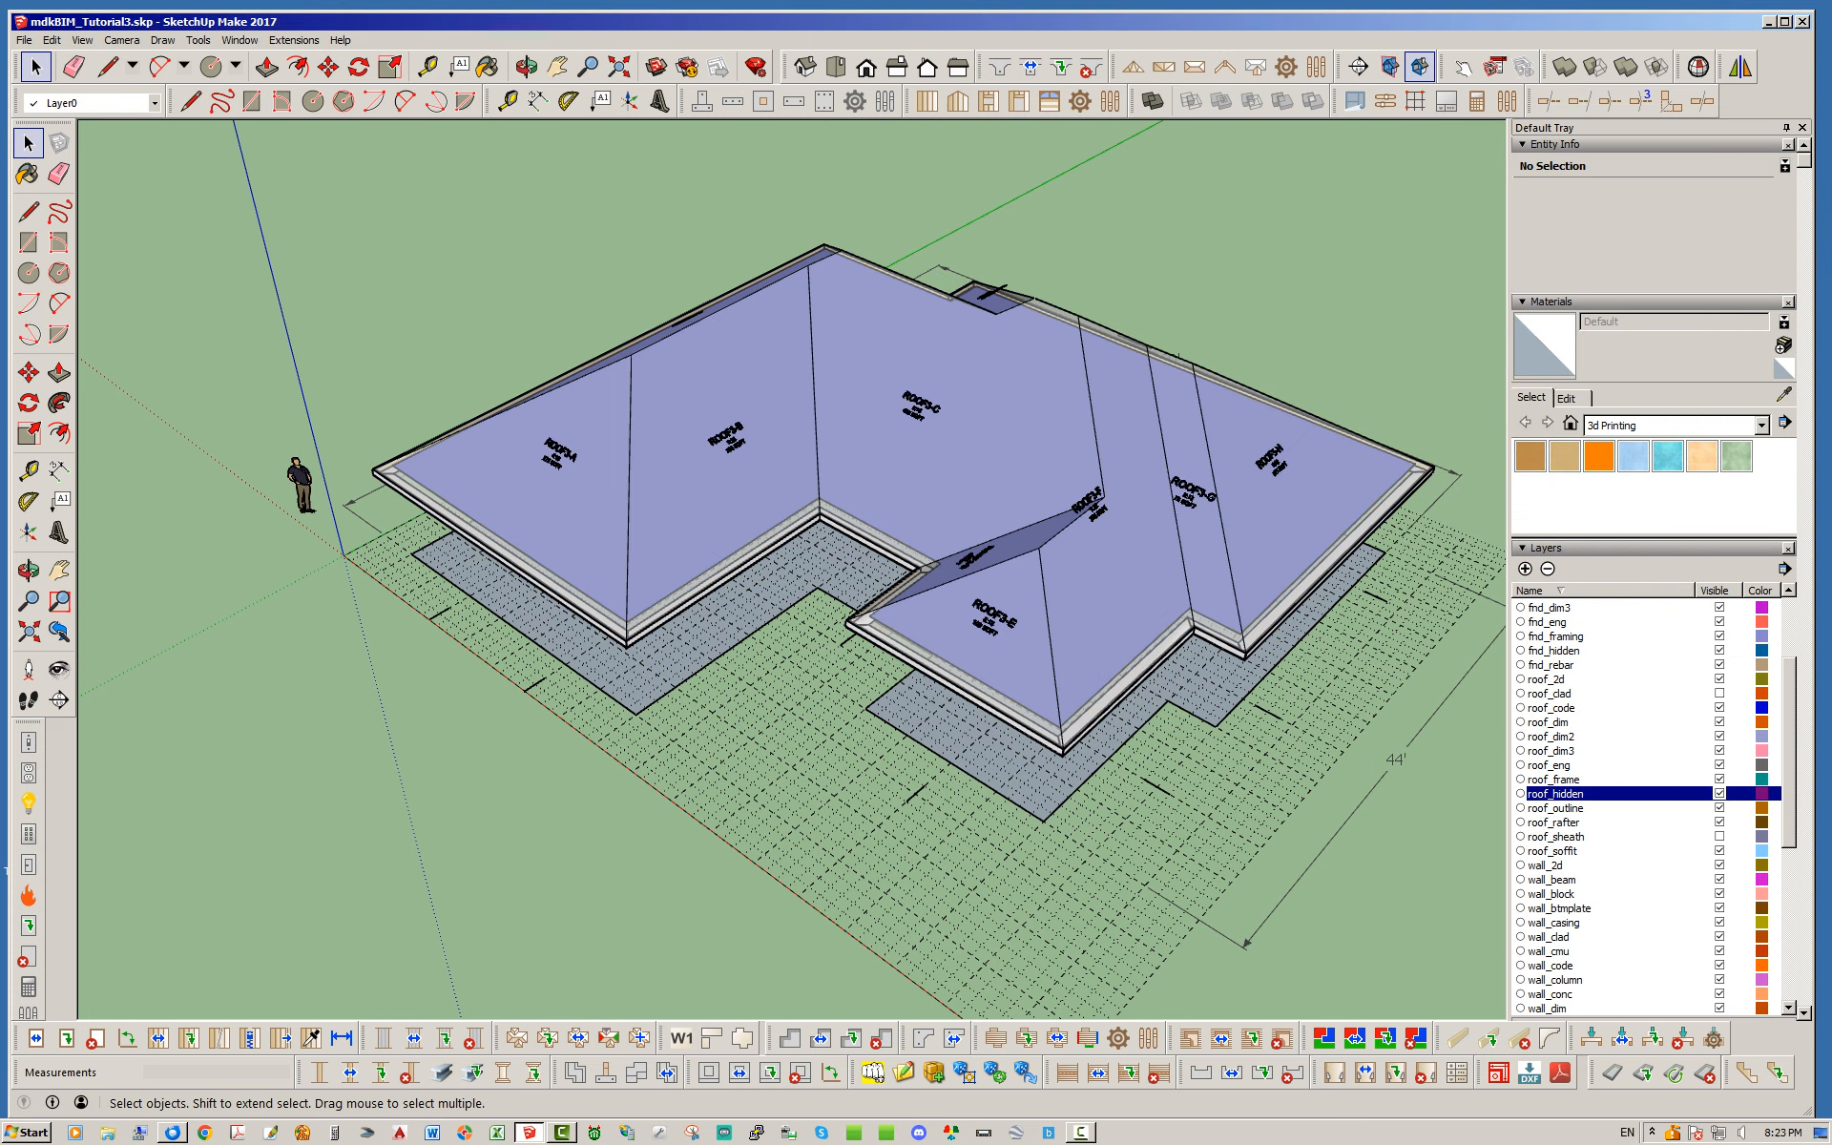
Make the roof_sheath and roof_clad layers visible to display the roof sheathing and cladding.
scroll(1651, 806, "down", 3)
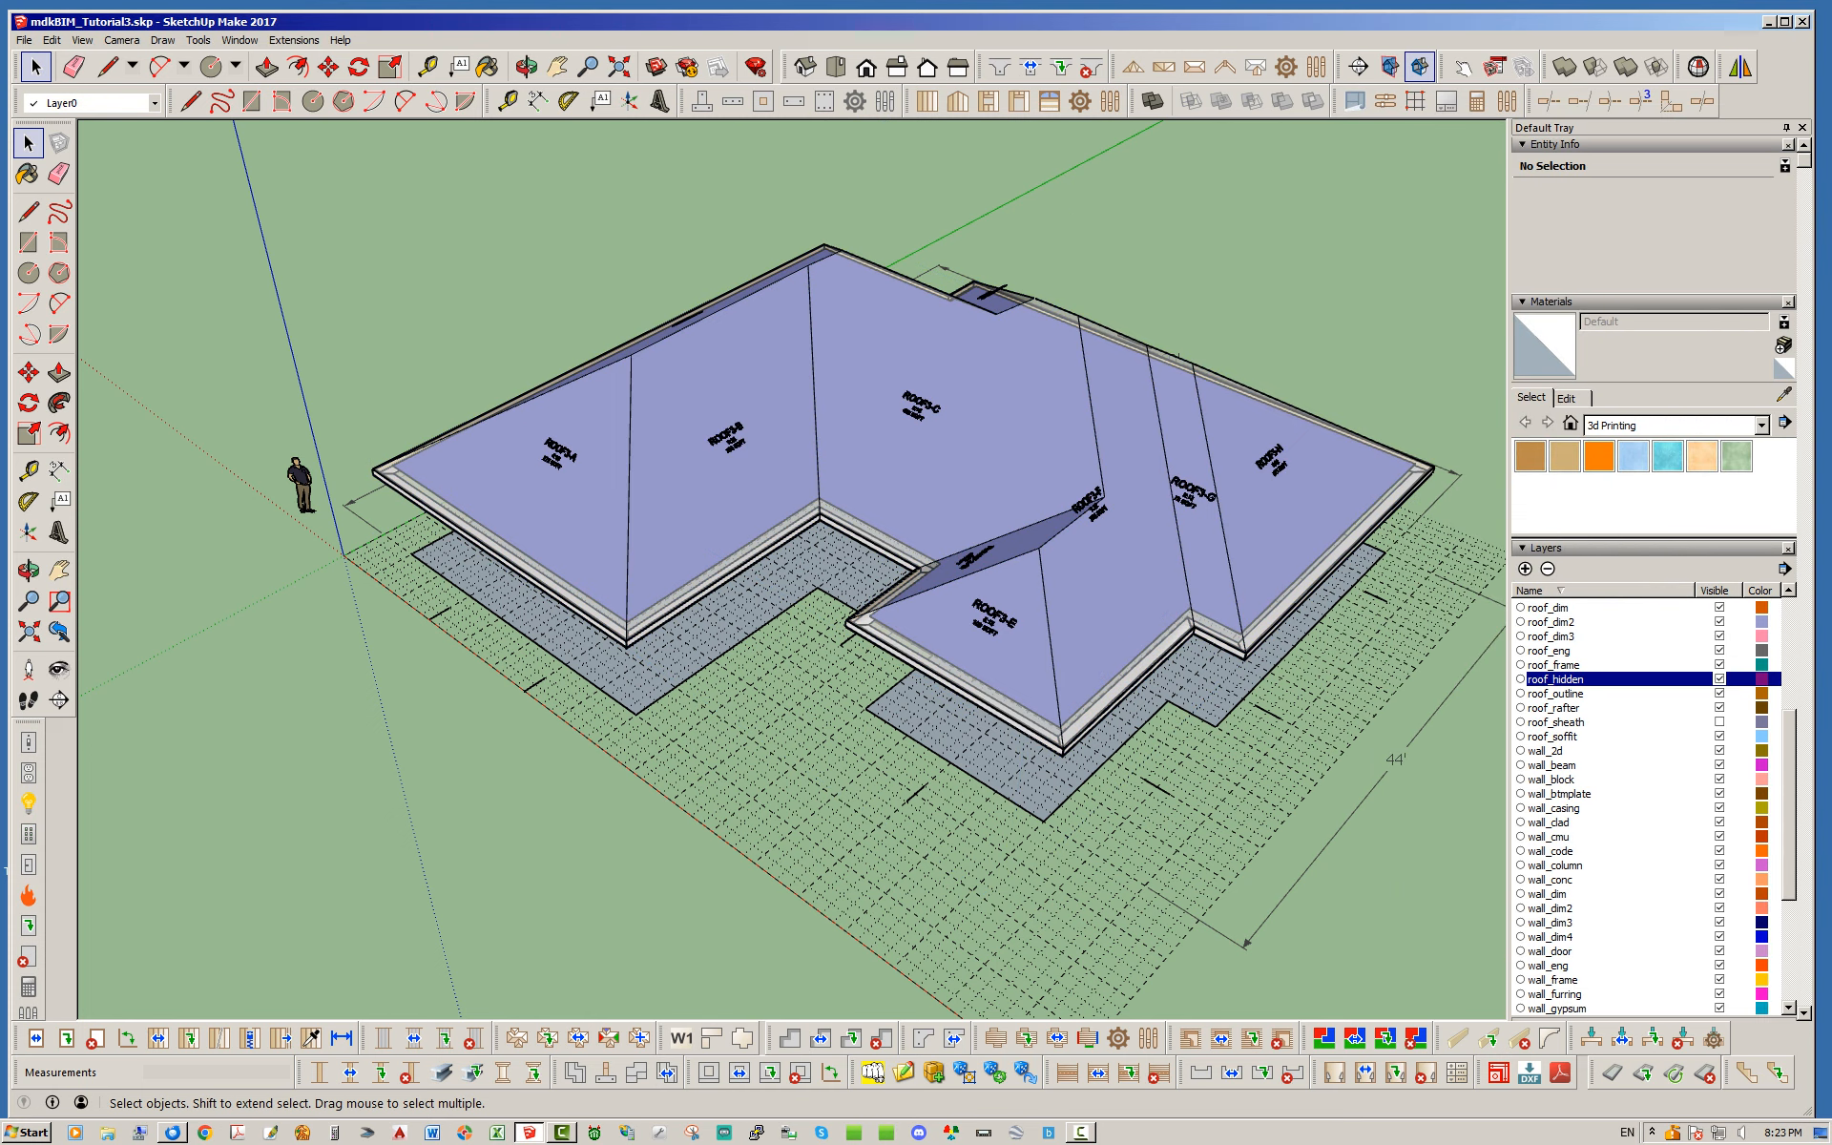
left_click(1719, 722)
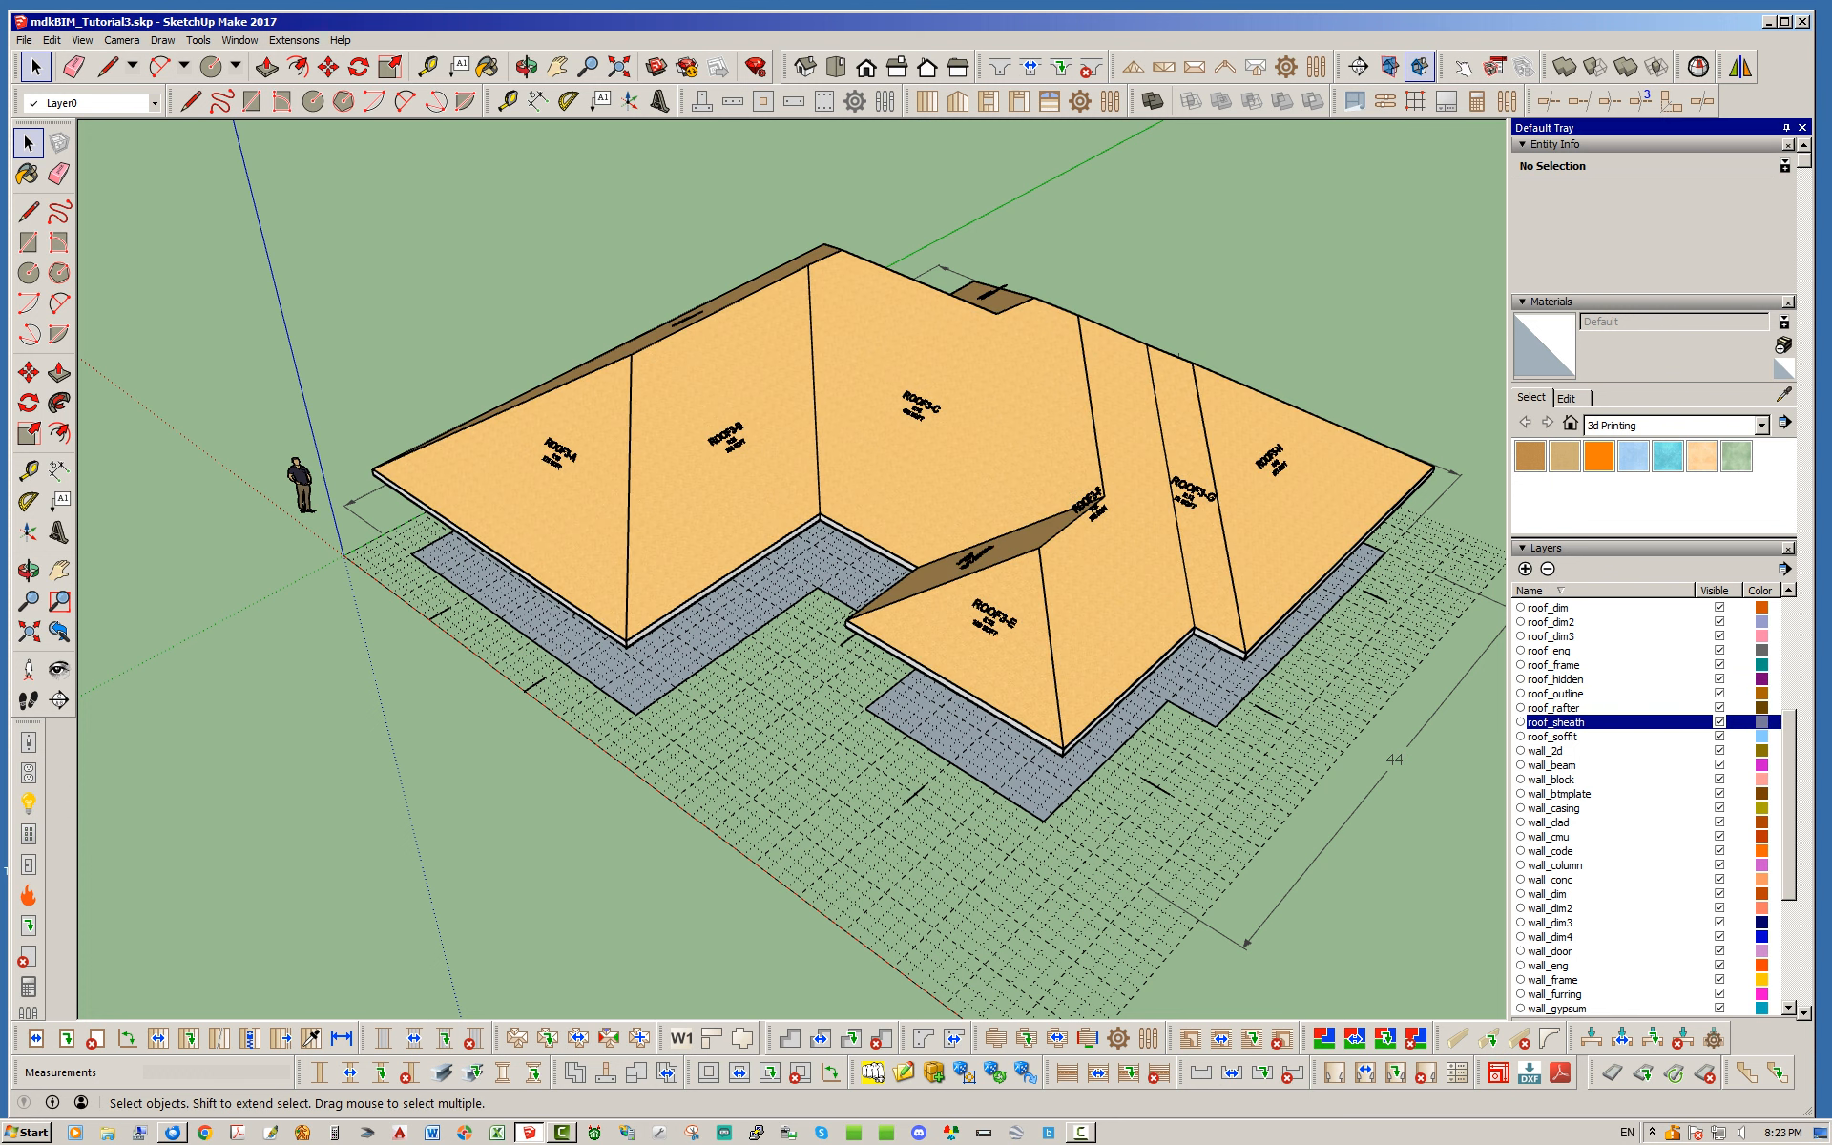
scroll(1651, 807, "down", 5)
scroll(1650, 807, "up", 9)
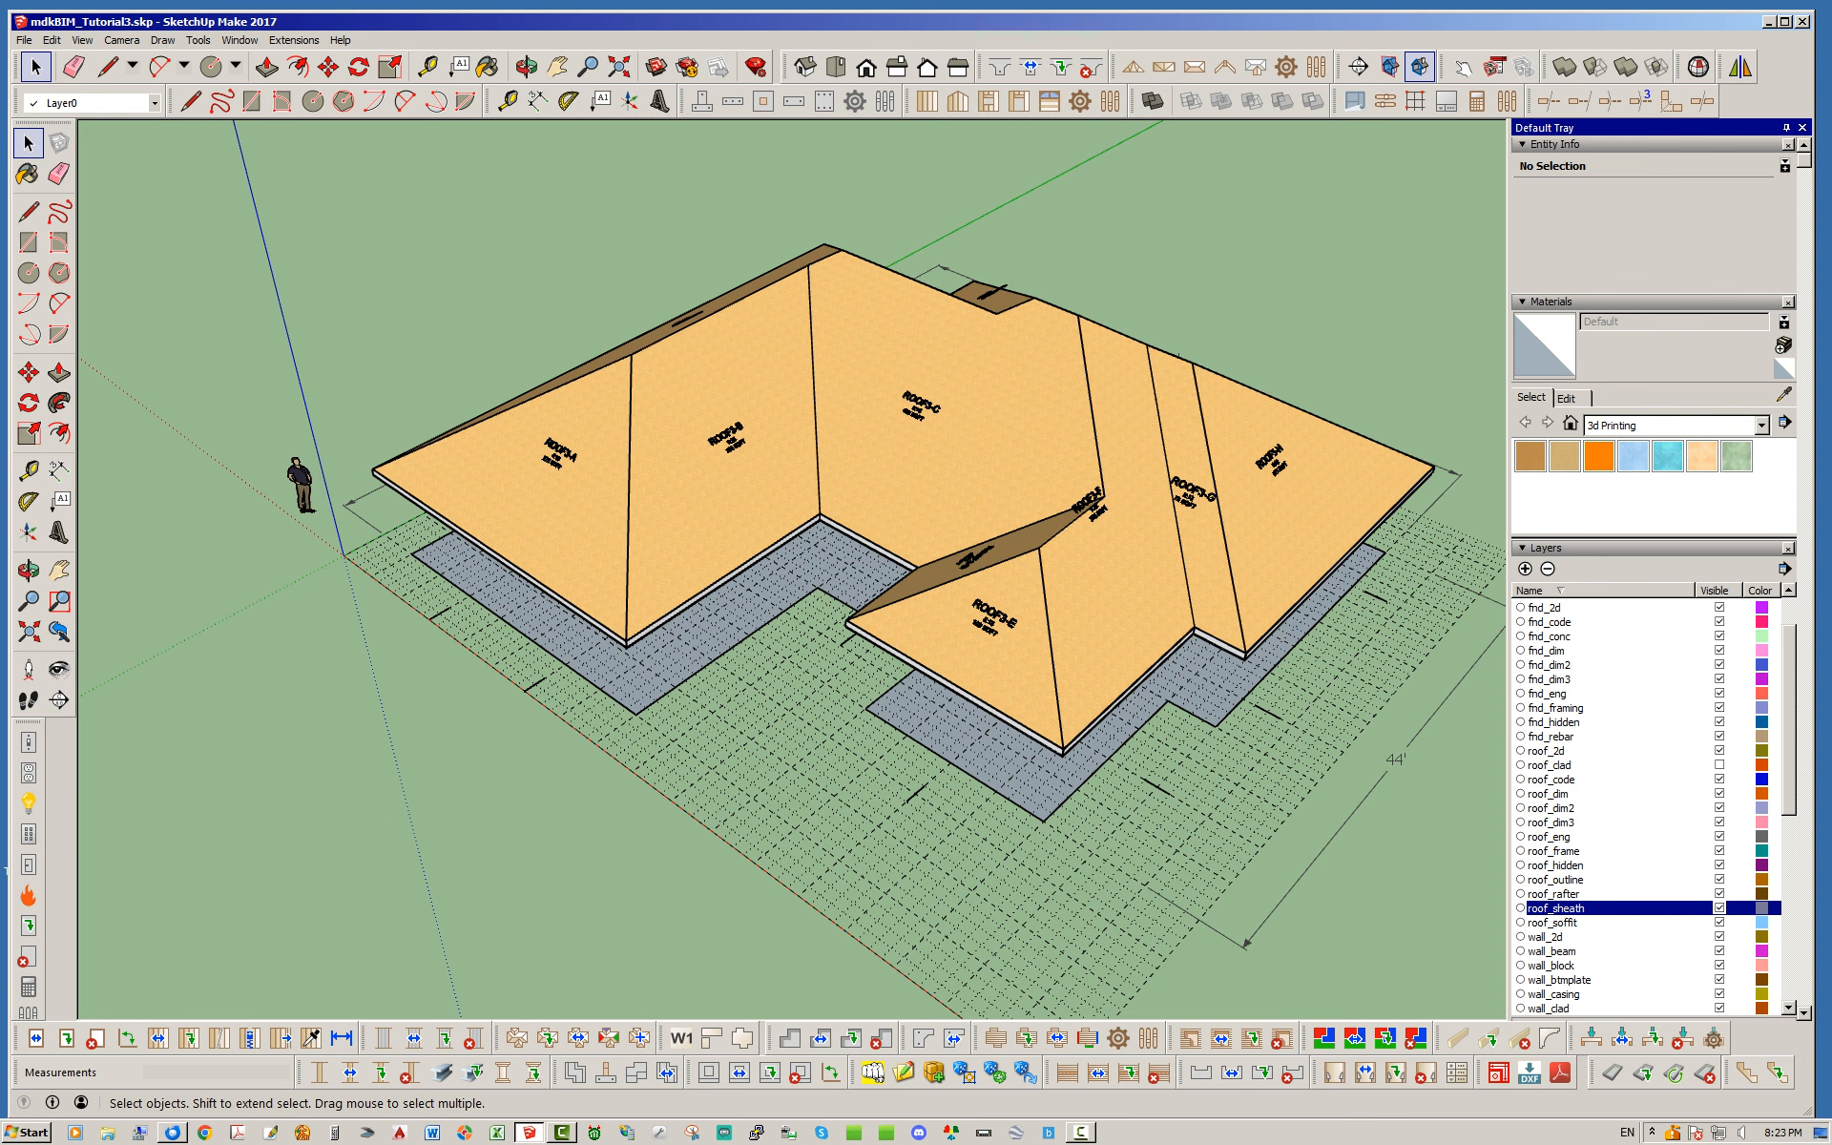
scroll(1650, 806, "down", 5)
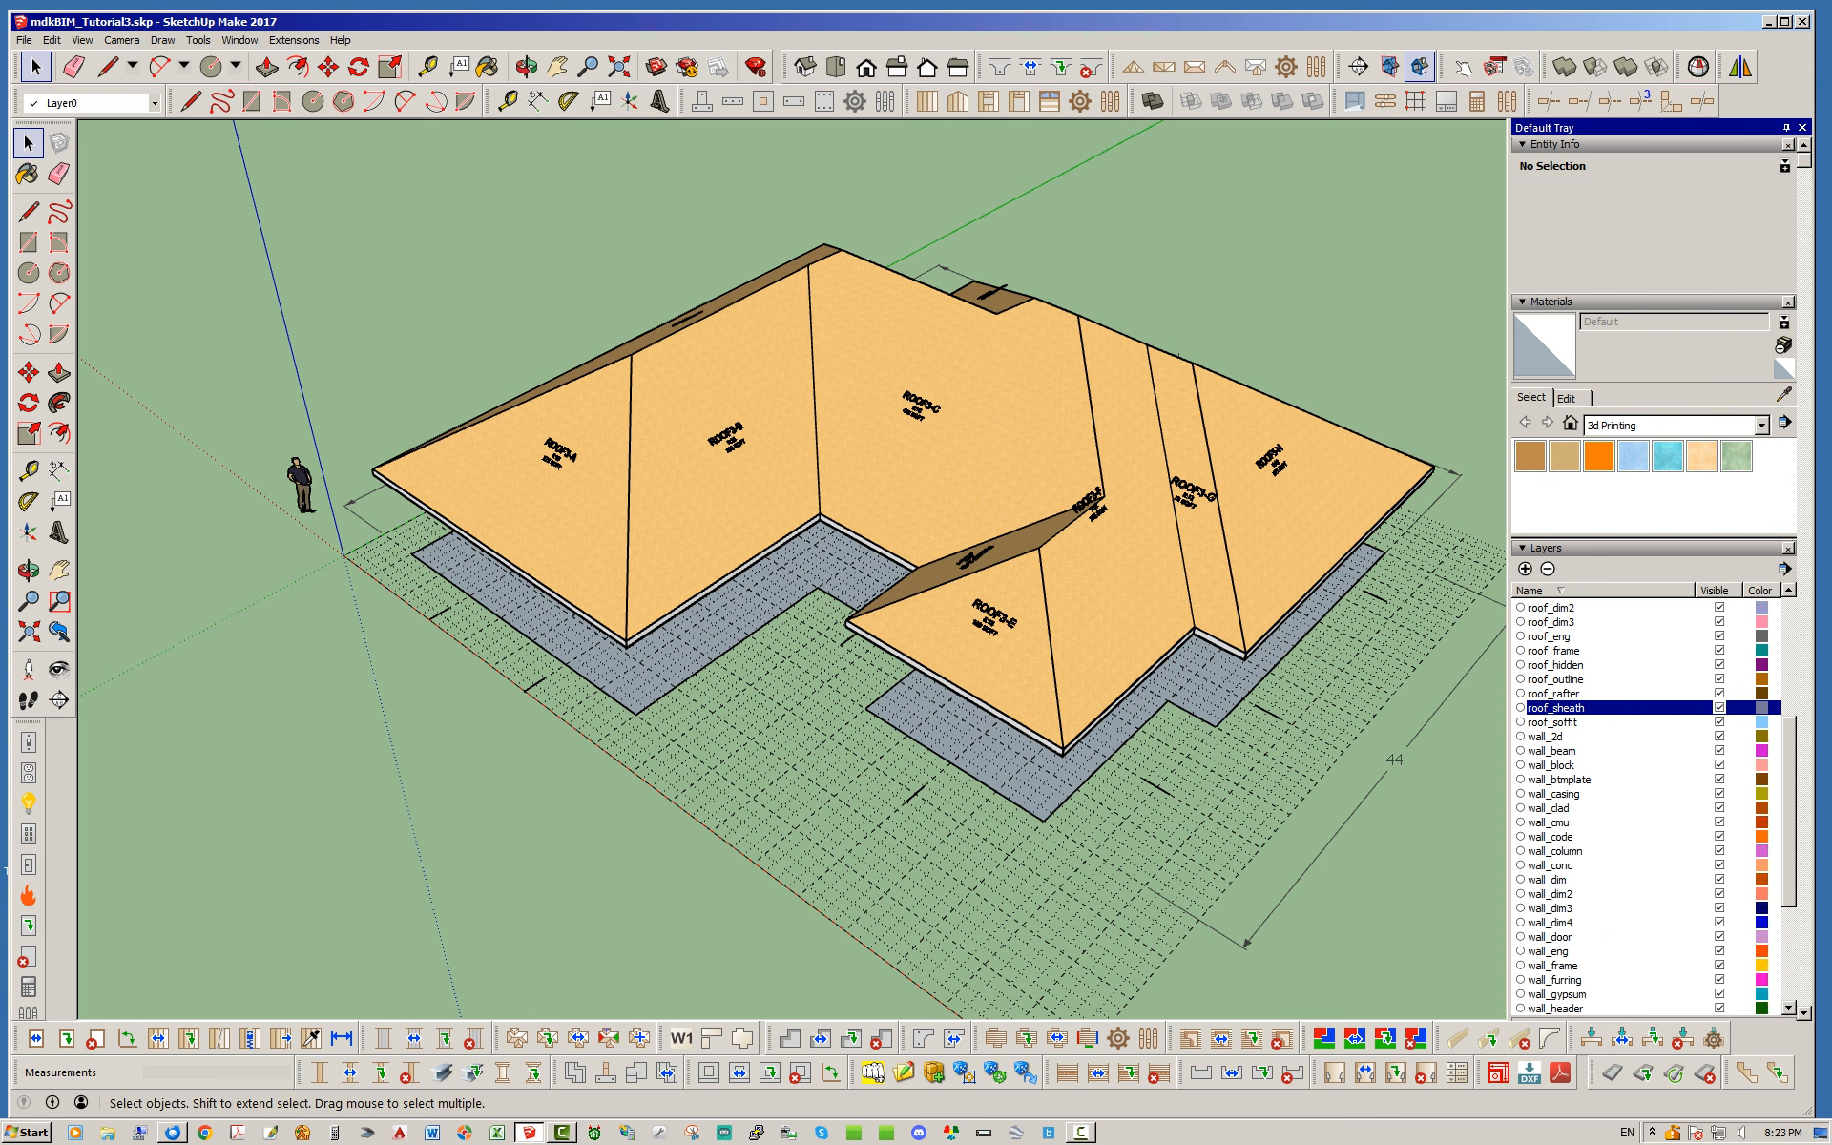
scroll(1651, 806, "down", 2)
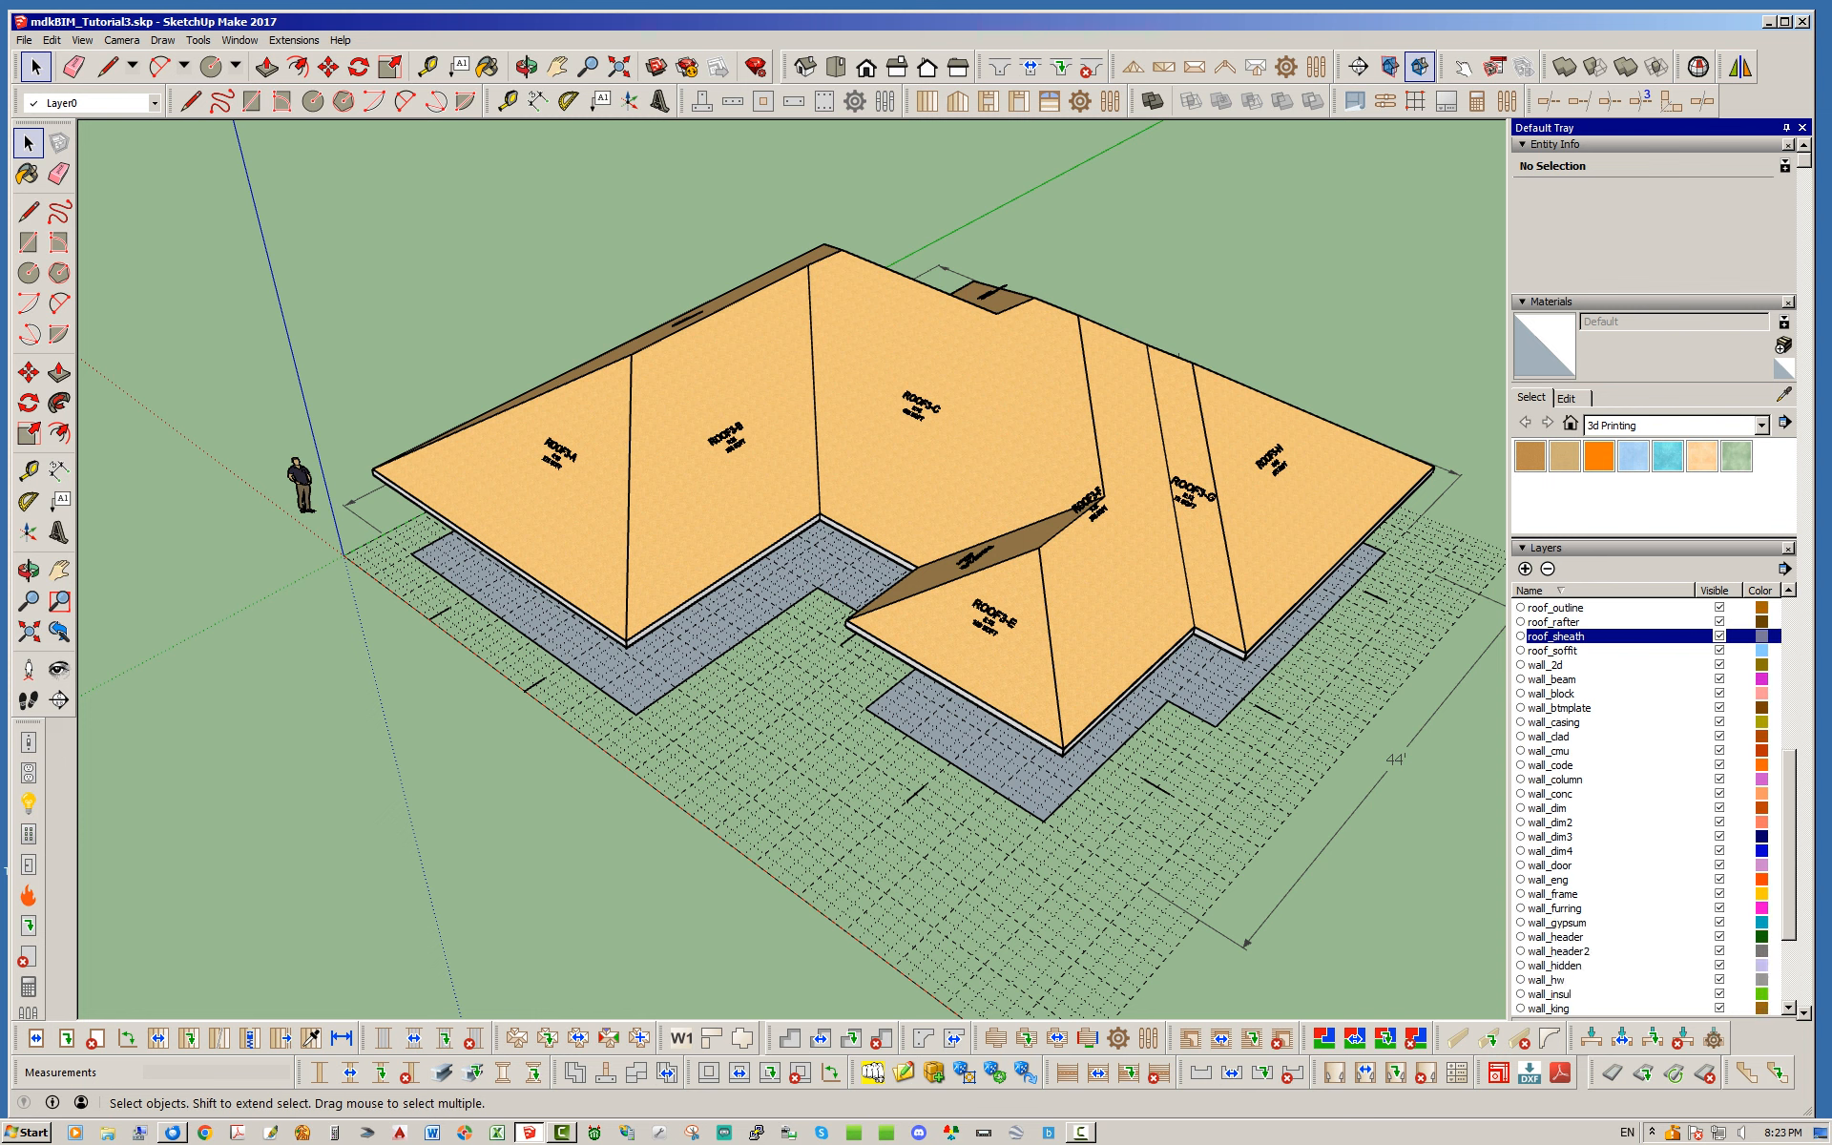
scroll(1650, 806, "up", 6)
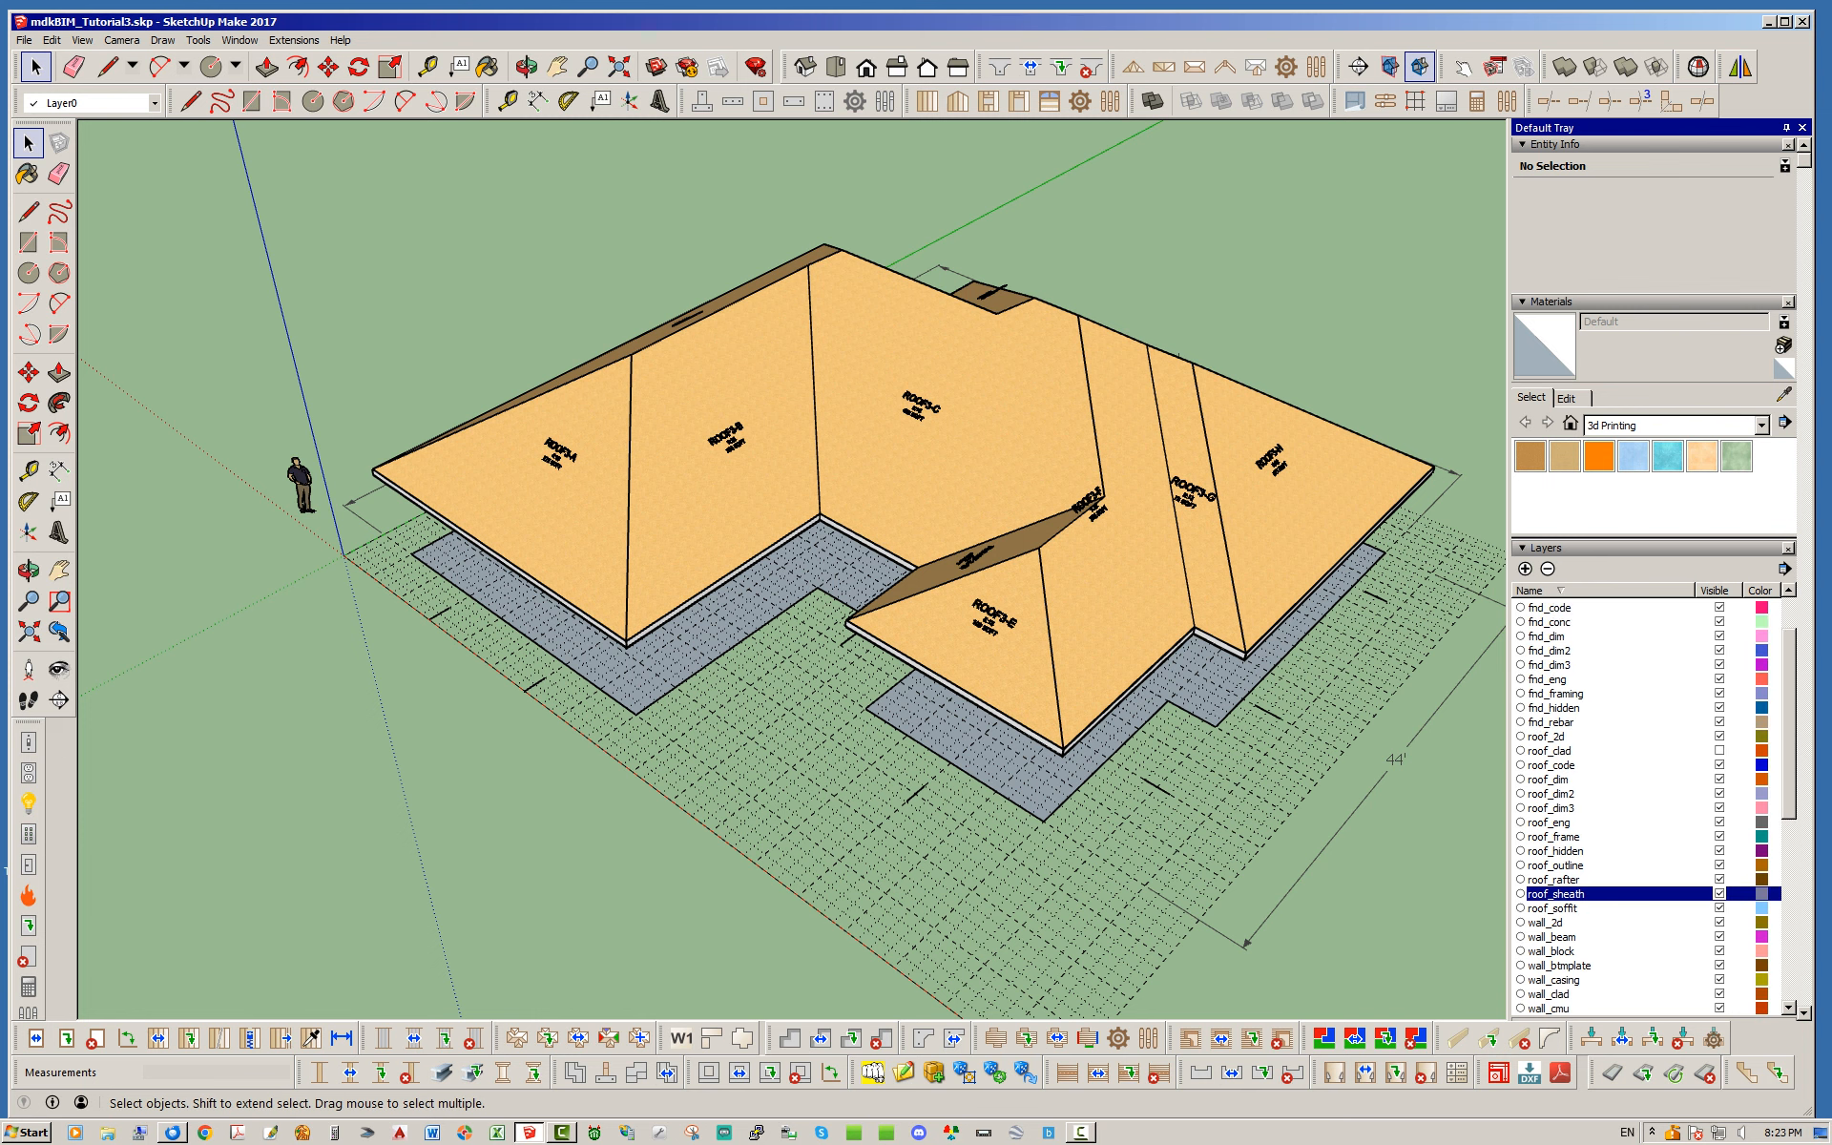
left_click(1719, 751)
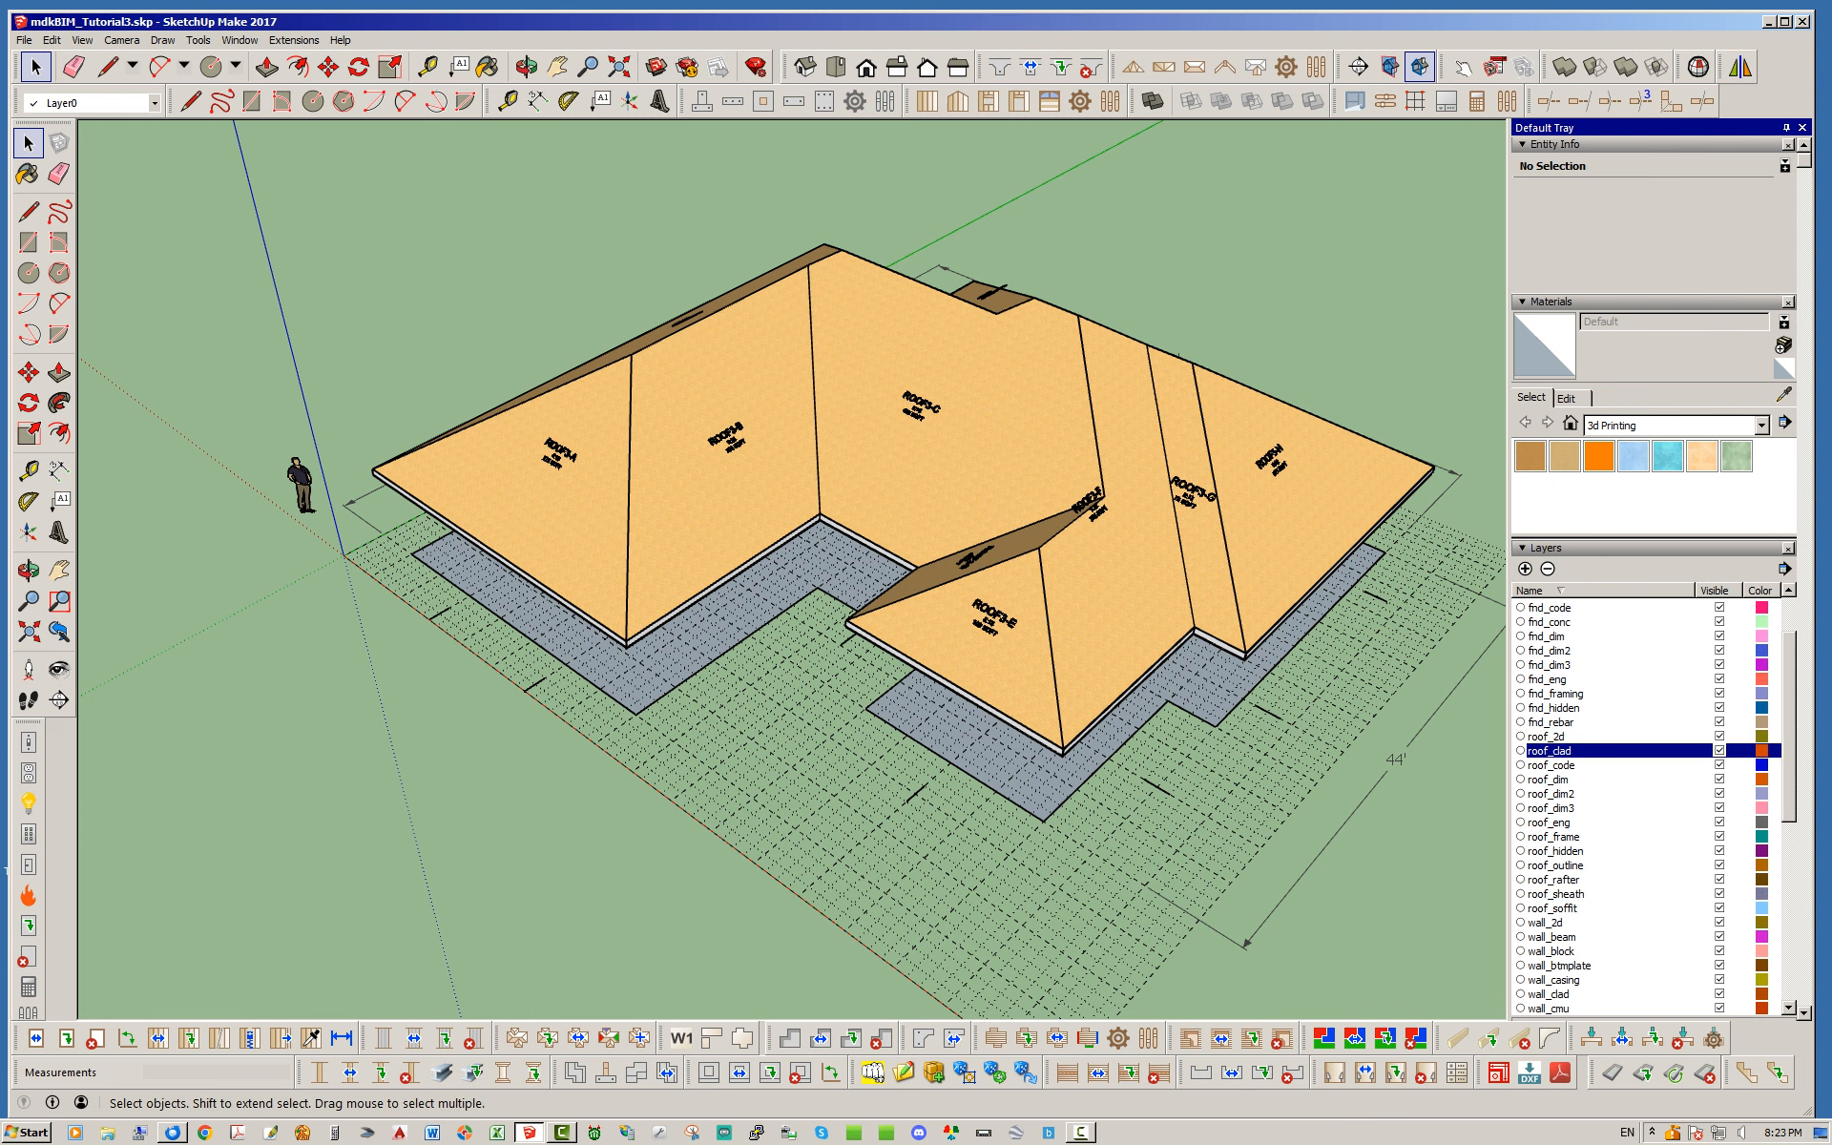
Unhide all hidden objects and explode the wall group back into its separate wall assemblies.
mouse_move(858, 706)
middle_mouse_down()
mouse_move(954, 534)
mouse_move(994, 586)
middle_mouse_up()
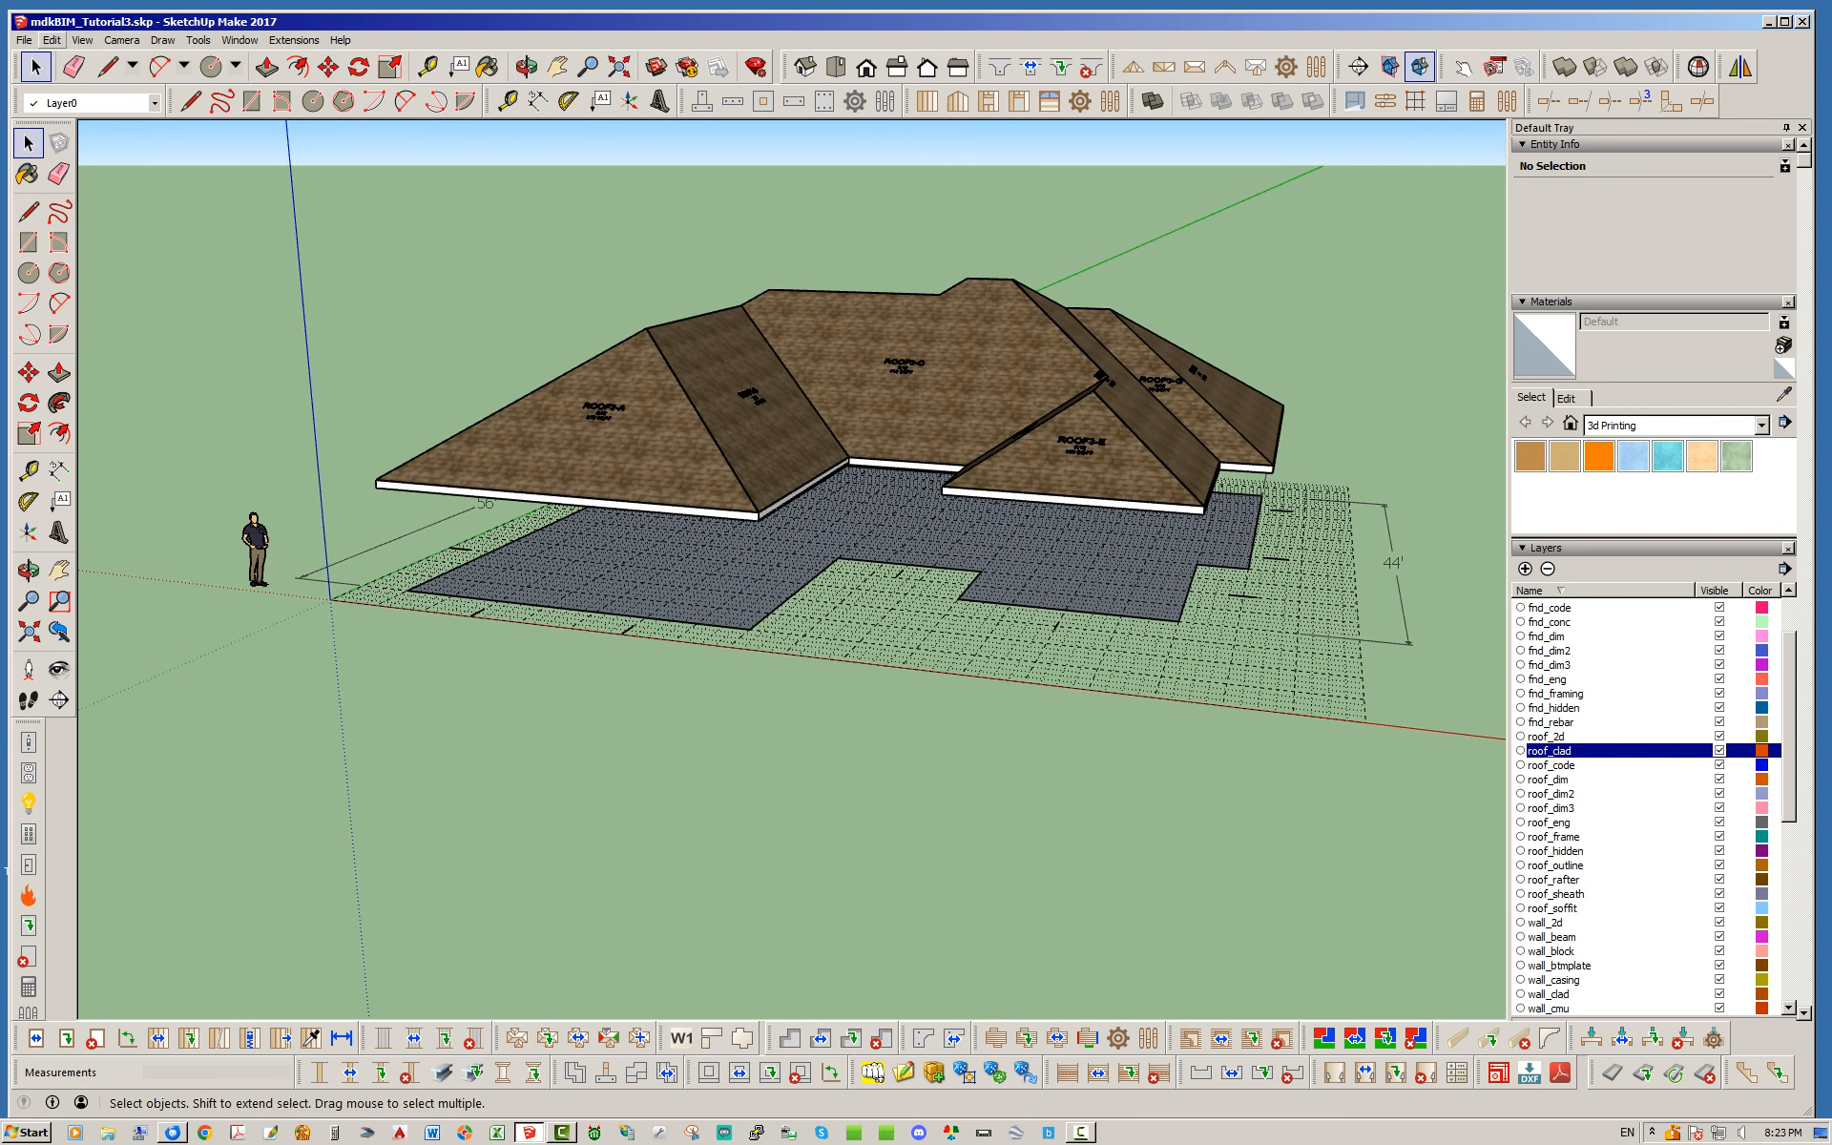
left_click(52, 40)
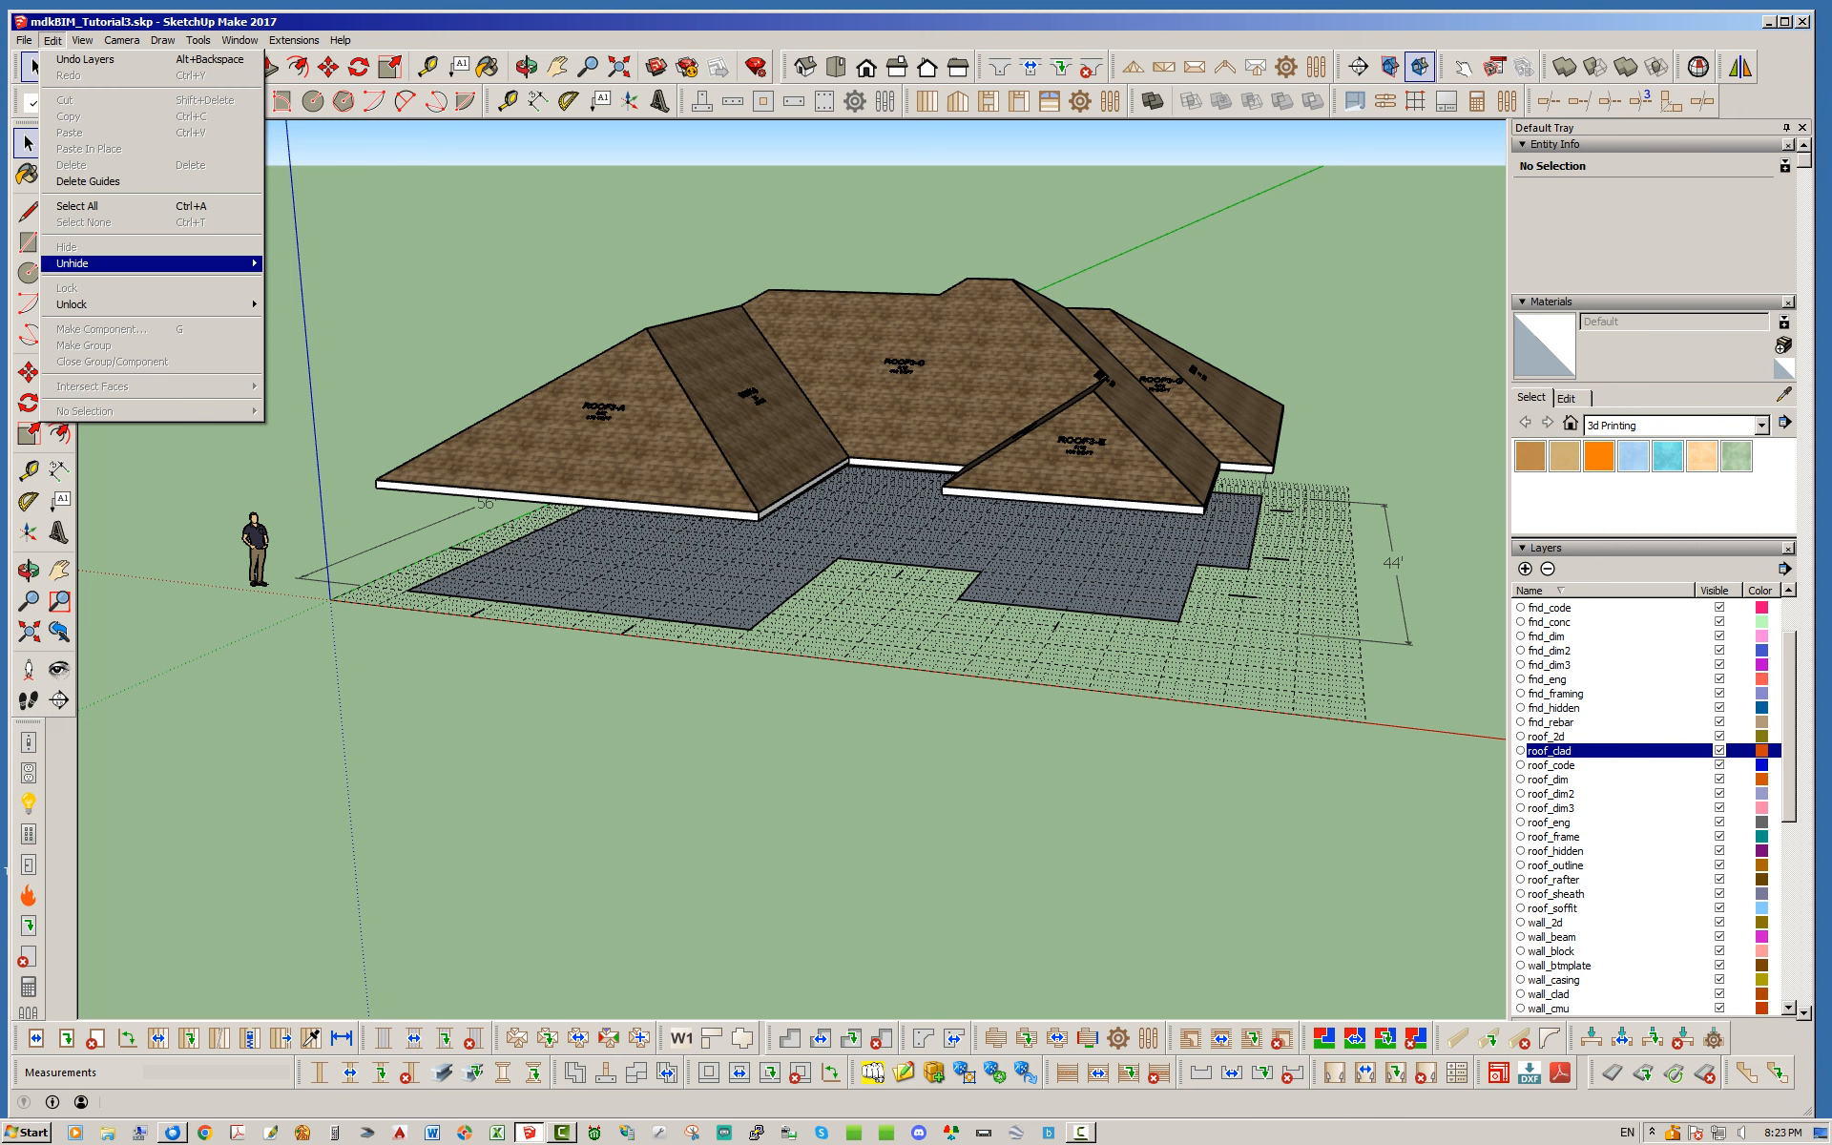
mouse_move(153, 264)
left_click(300, 296)
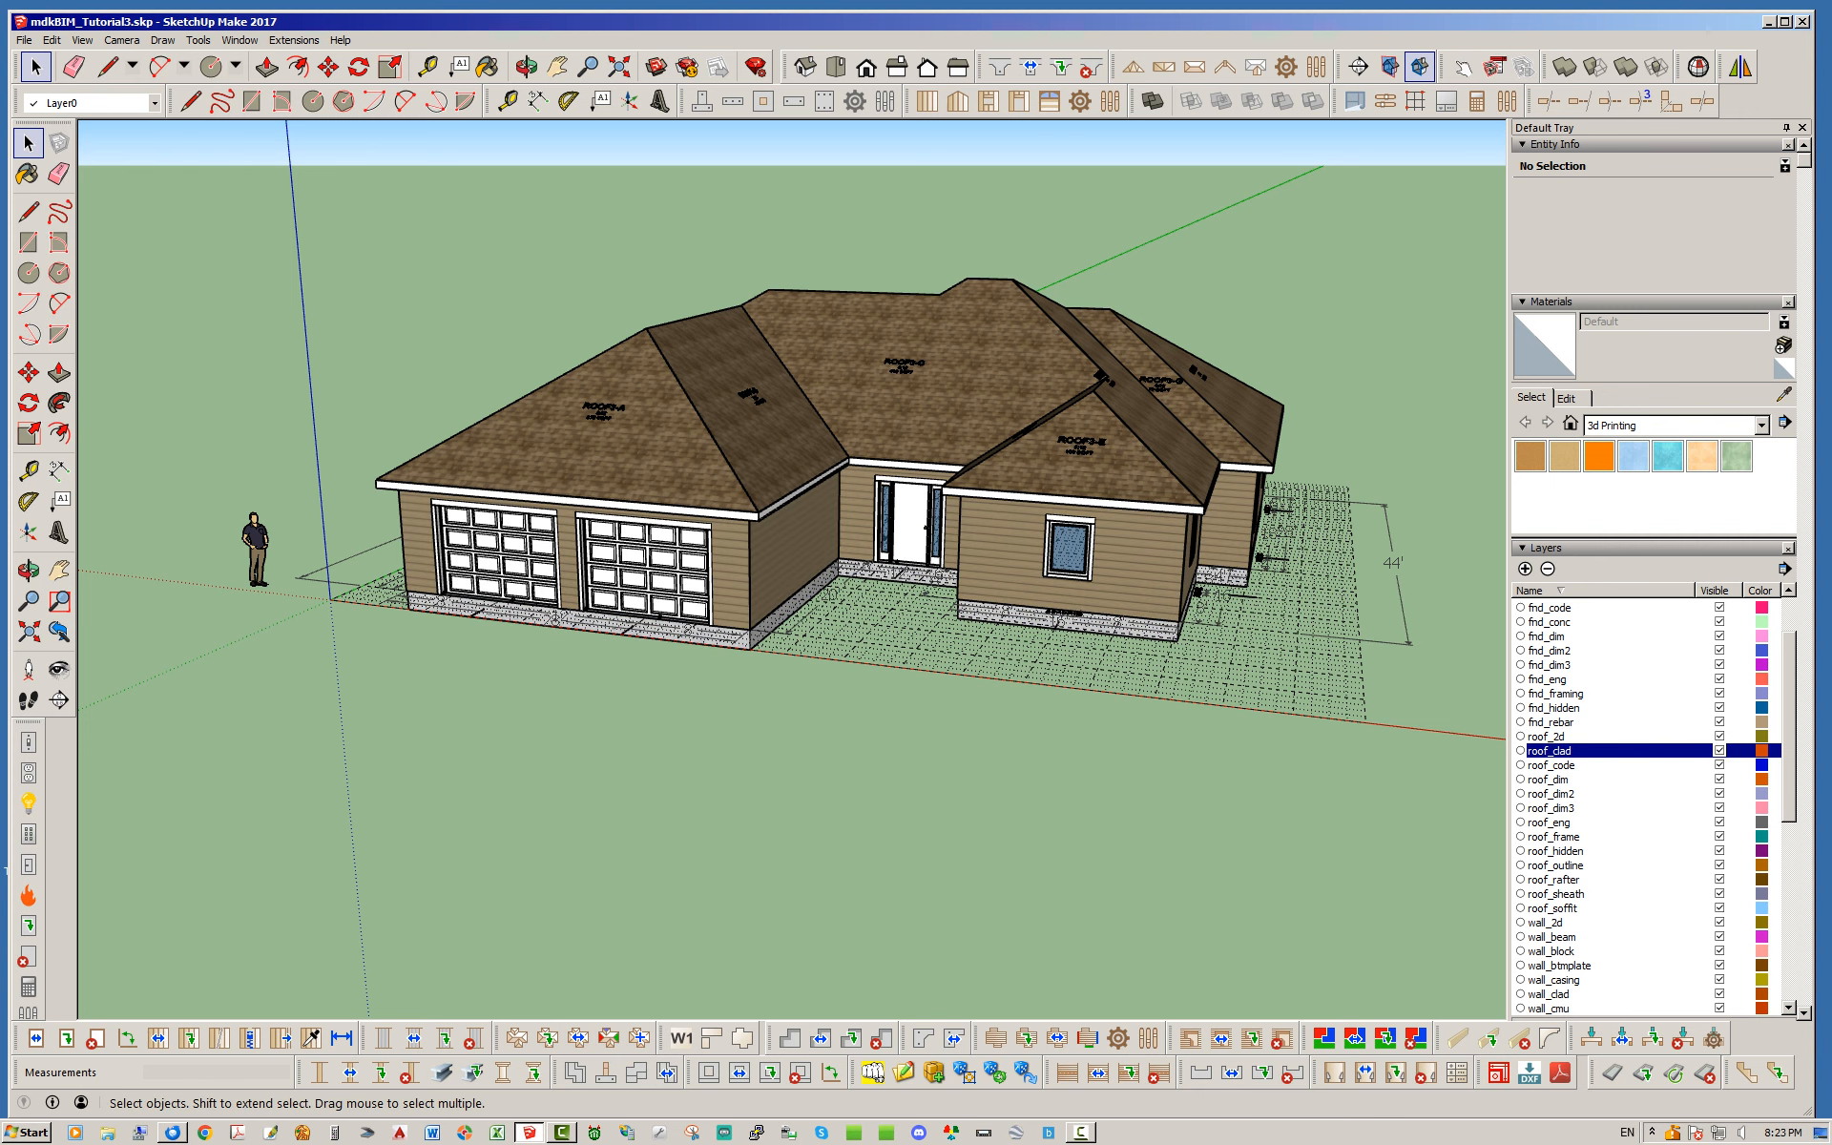
left_click(733, 550)
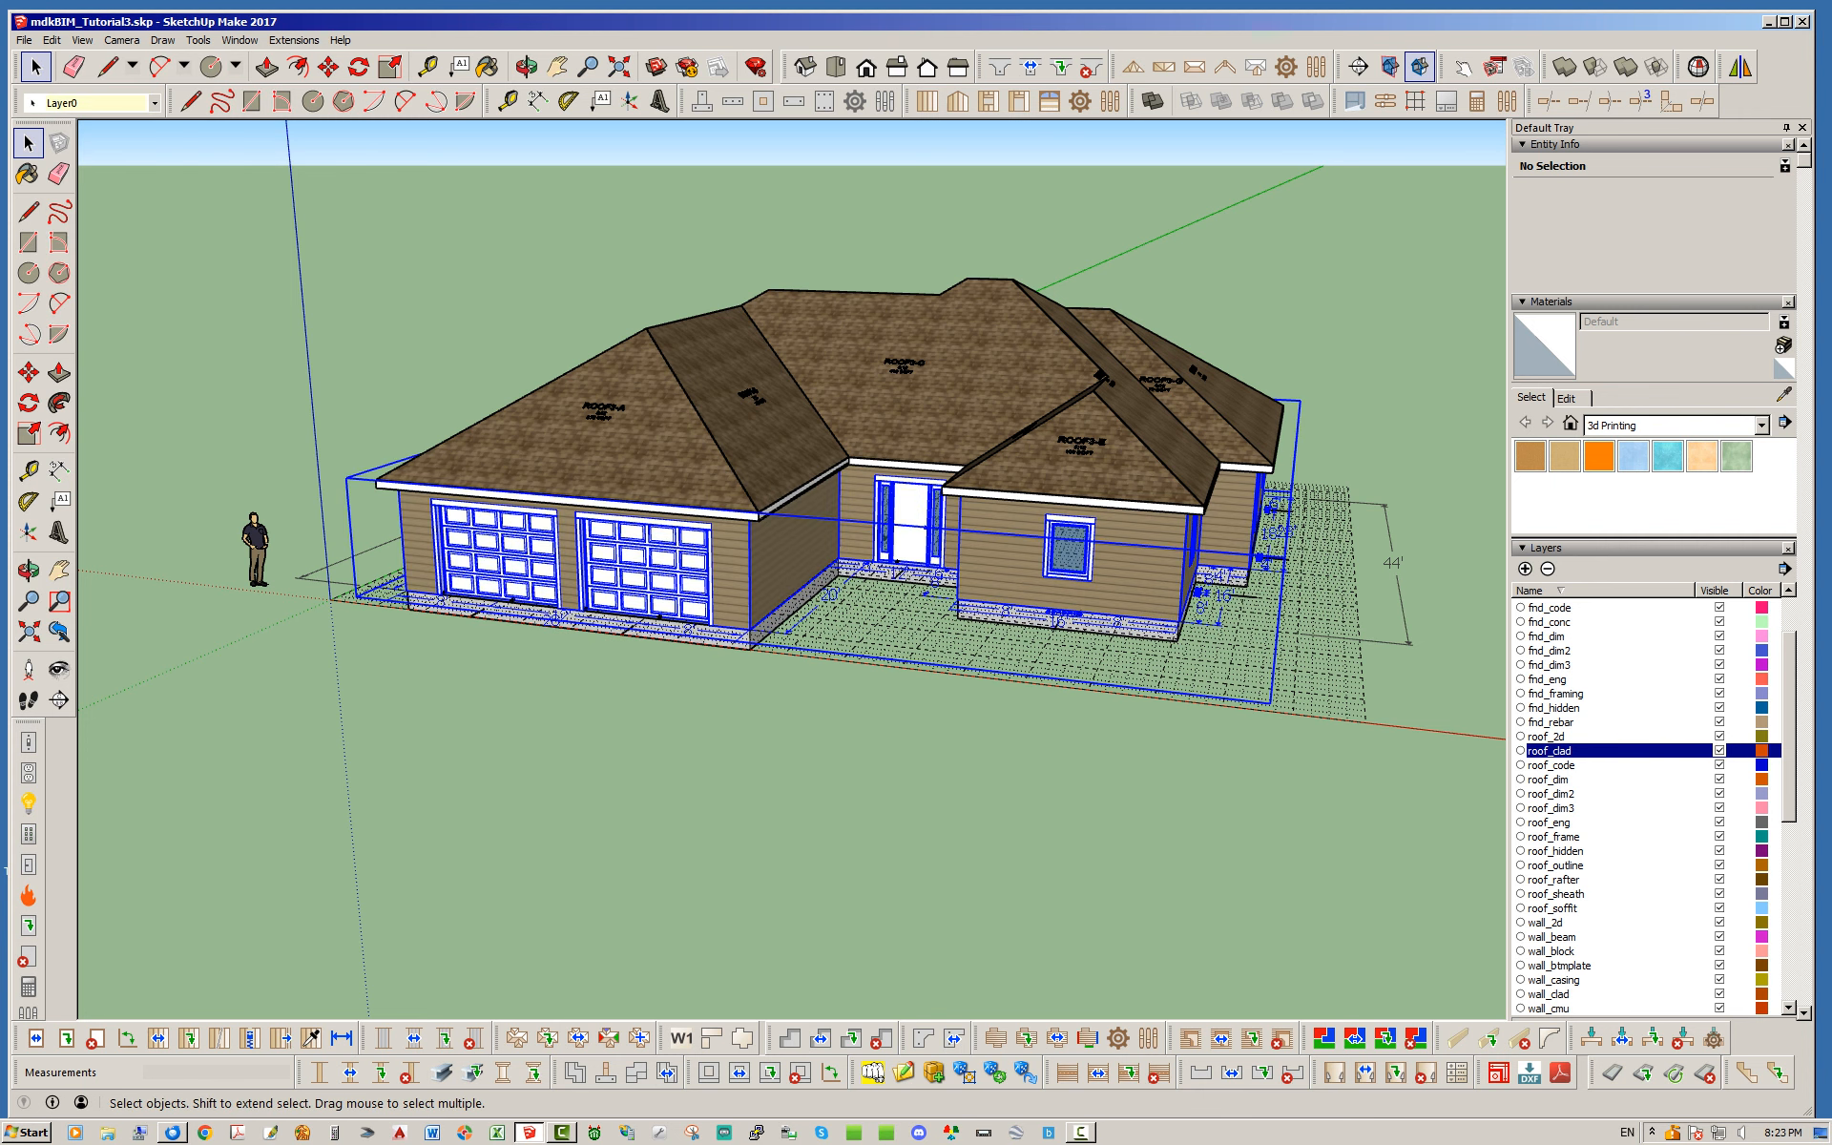
right_click(732, 550)
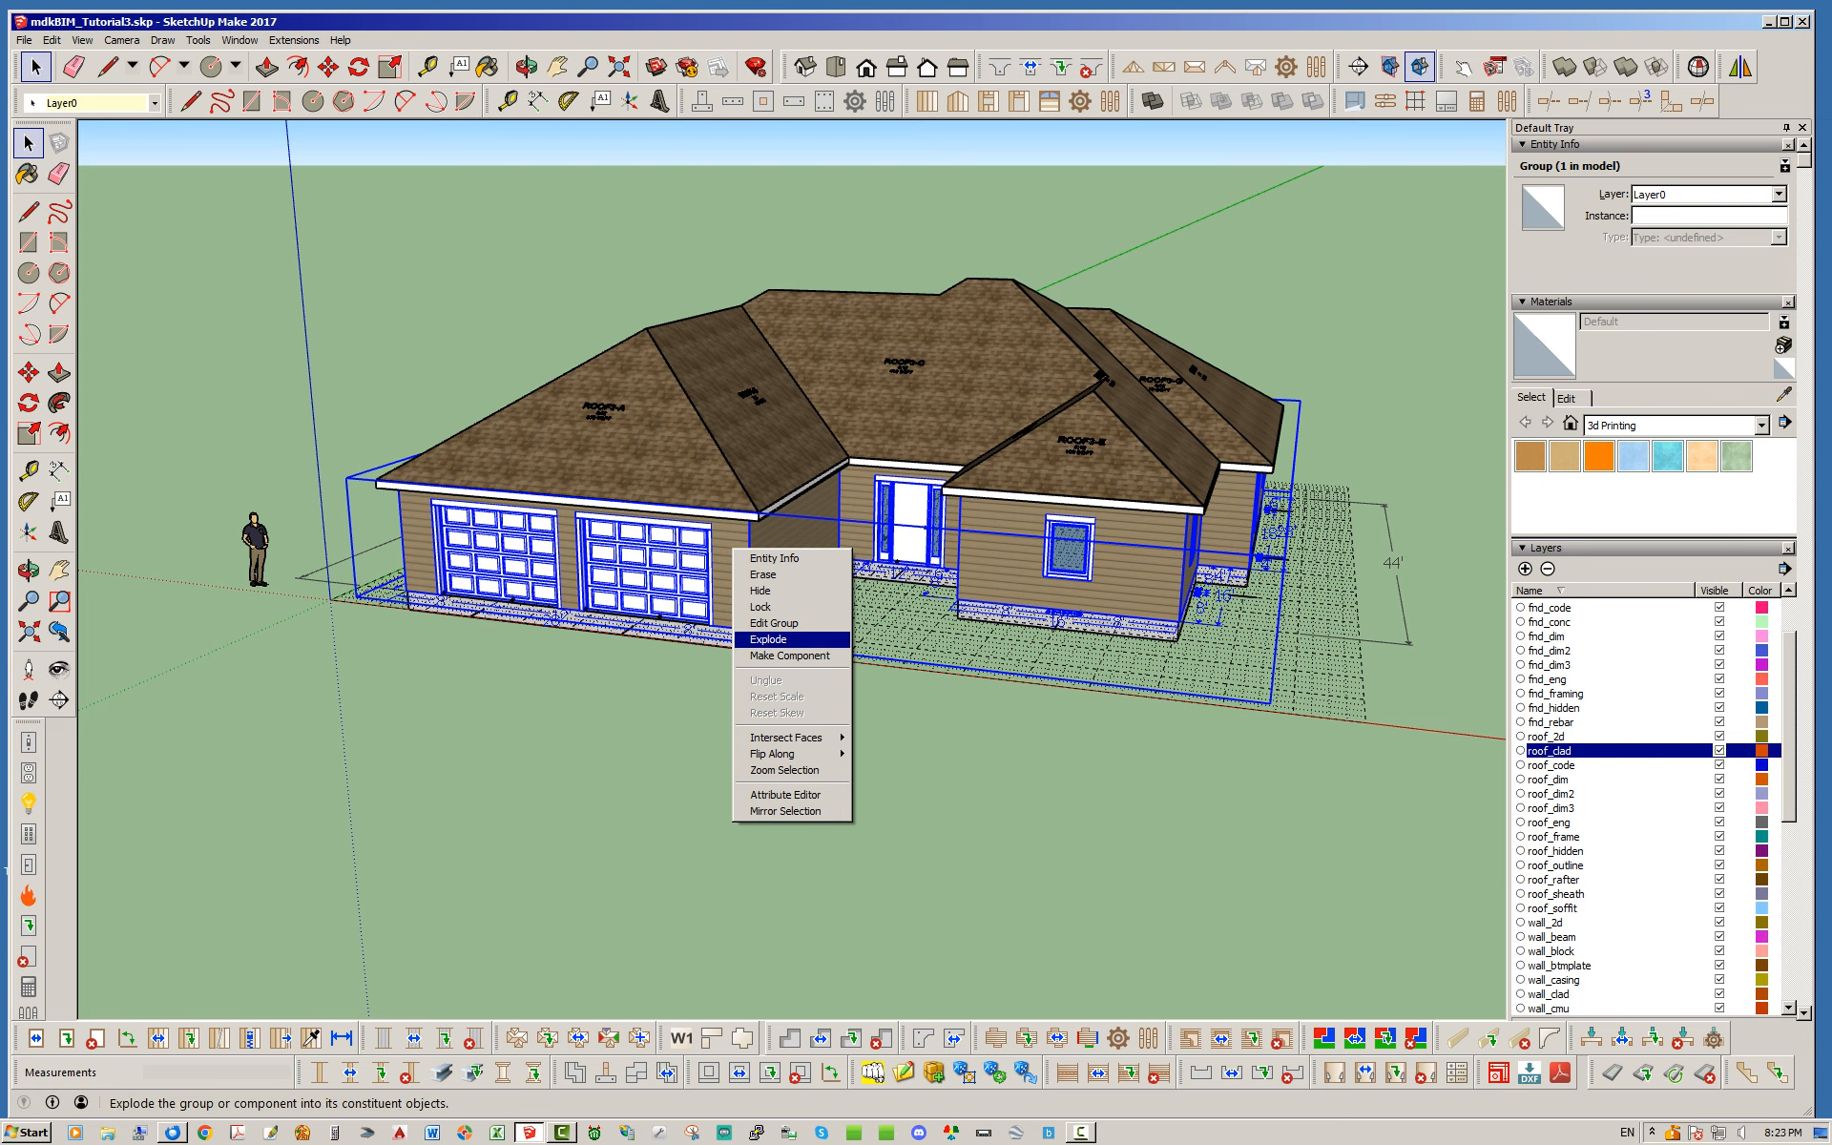
left_click(769, 640)
left_click(769, 754)
Examine the assembled house from all sides, checking how the clad roof sits on the walls.
middle_click_drag(769, 754, 715, 859)
scroll(554, 711, "down", 2)
middle_click_drag(554, 710, 563, 639)
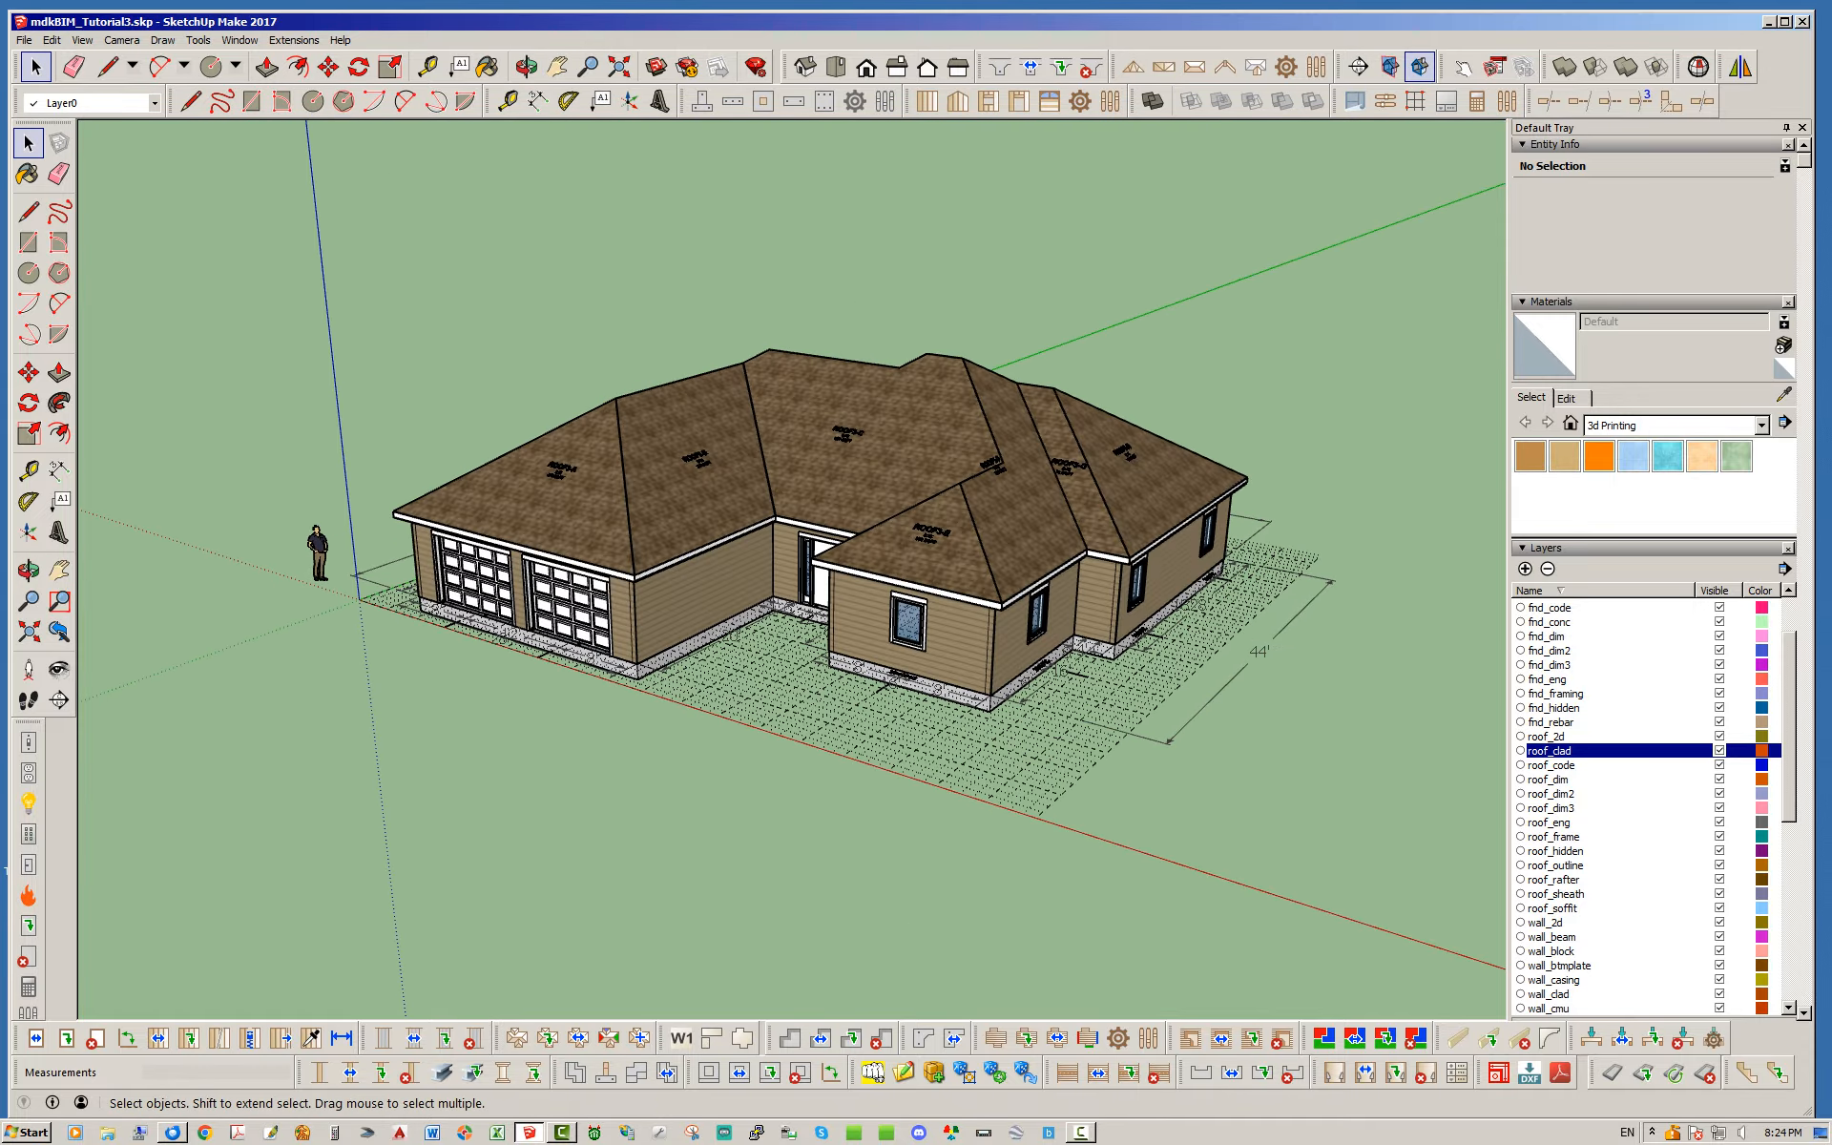
scroll(827, 563, "up", 5)
scroll(802, 565, "down", 1)
middle_click_drag(801, 564, 611, 582)
middle_click_drag(1087, 534, 1035, 548)
scroll(706, 572, "down", 2)
key("space")
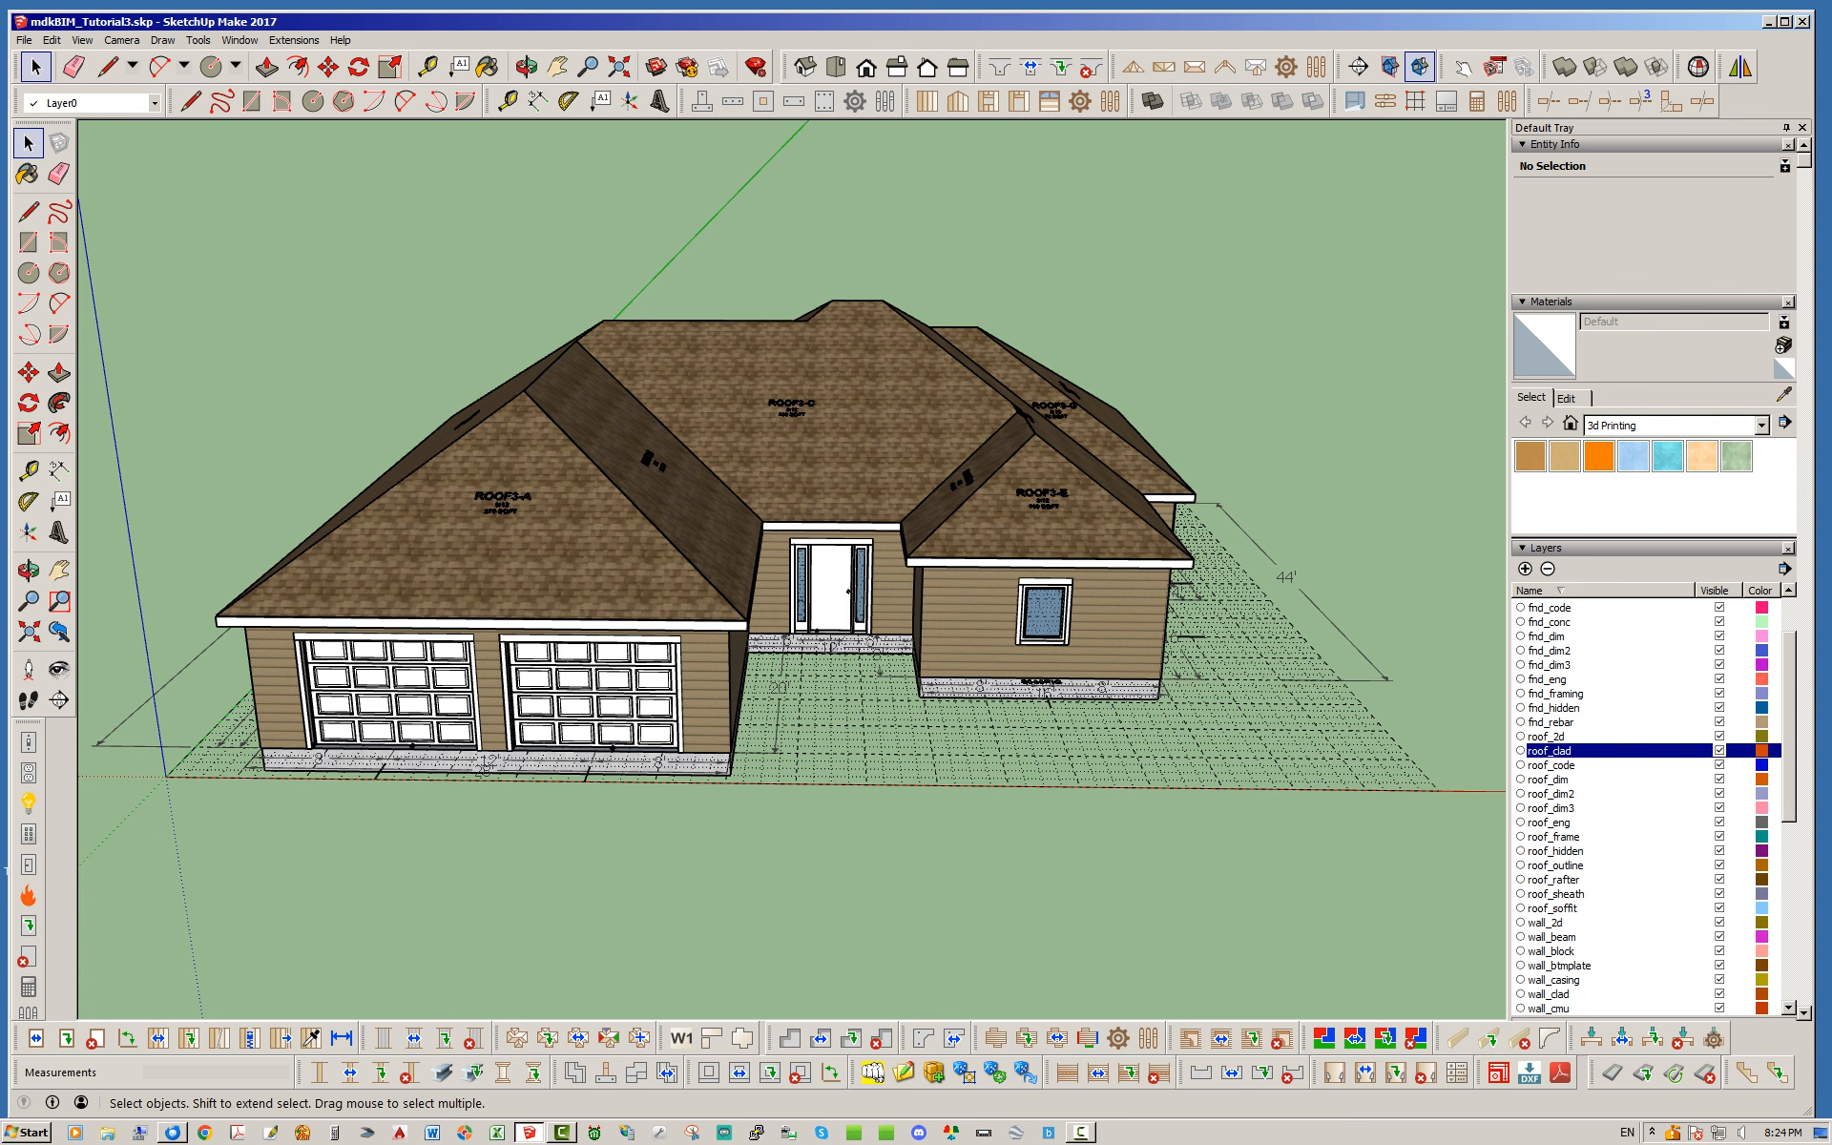
middle_click_drag(763, 573, 1145, 572)
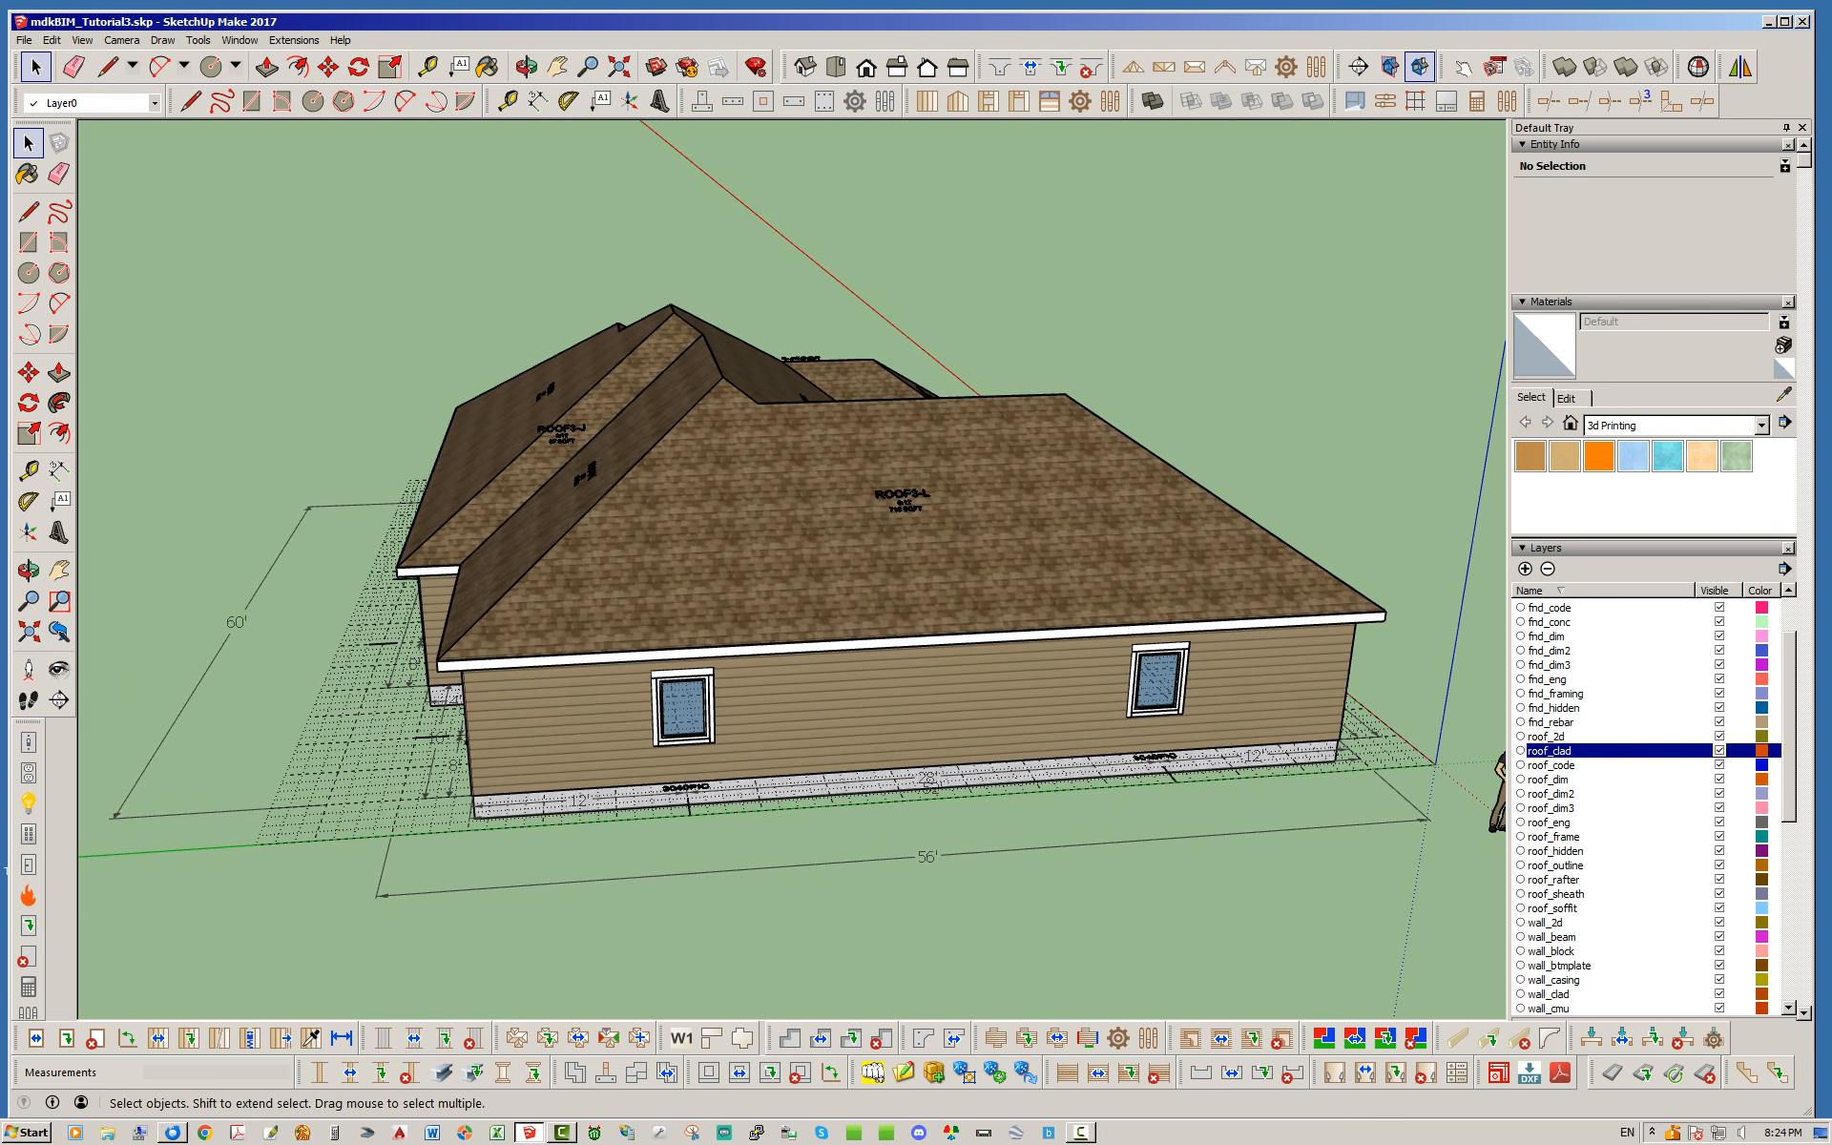
middle_click_drag(954, 572, 1384, 582)
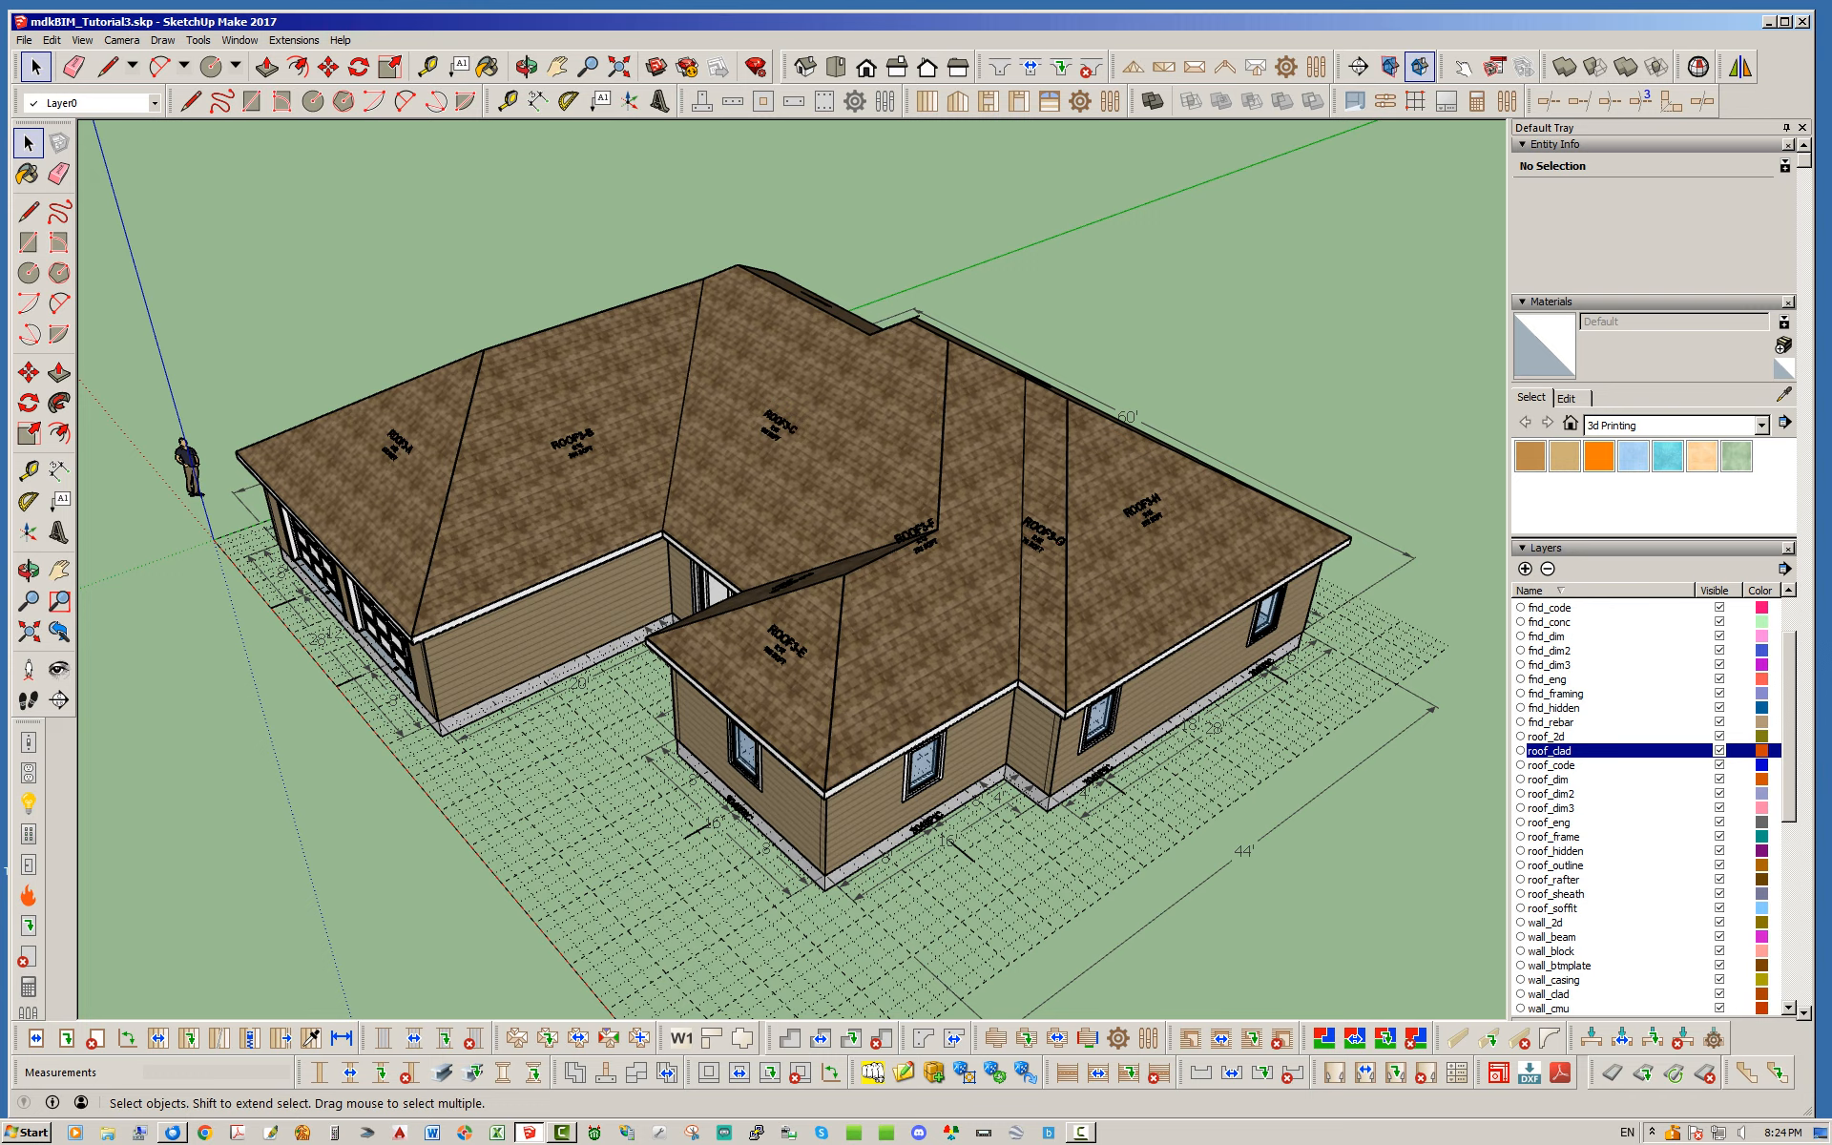
middle_click_drag(1384, 582, 1288, 520)
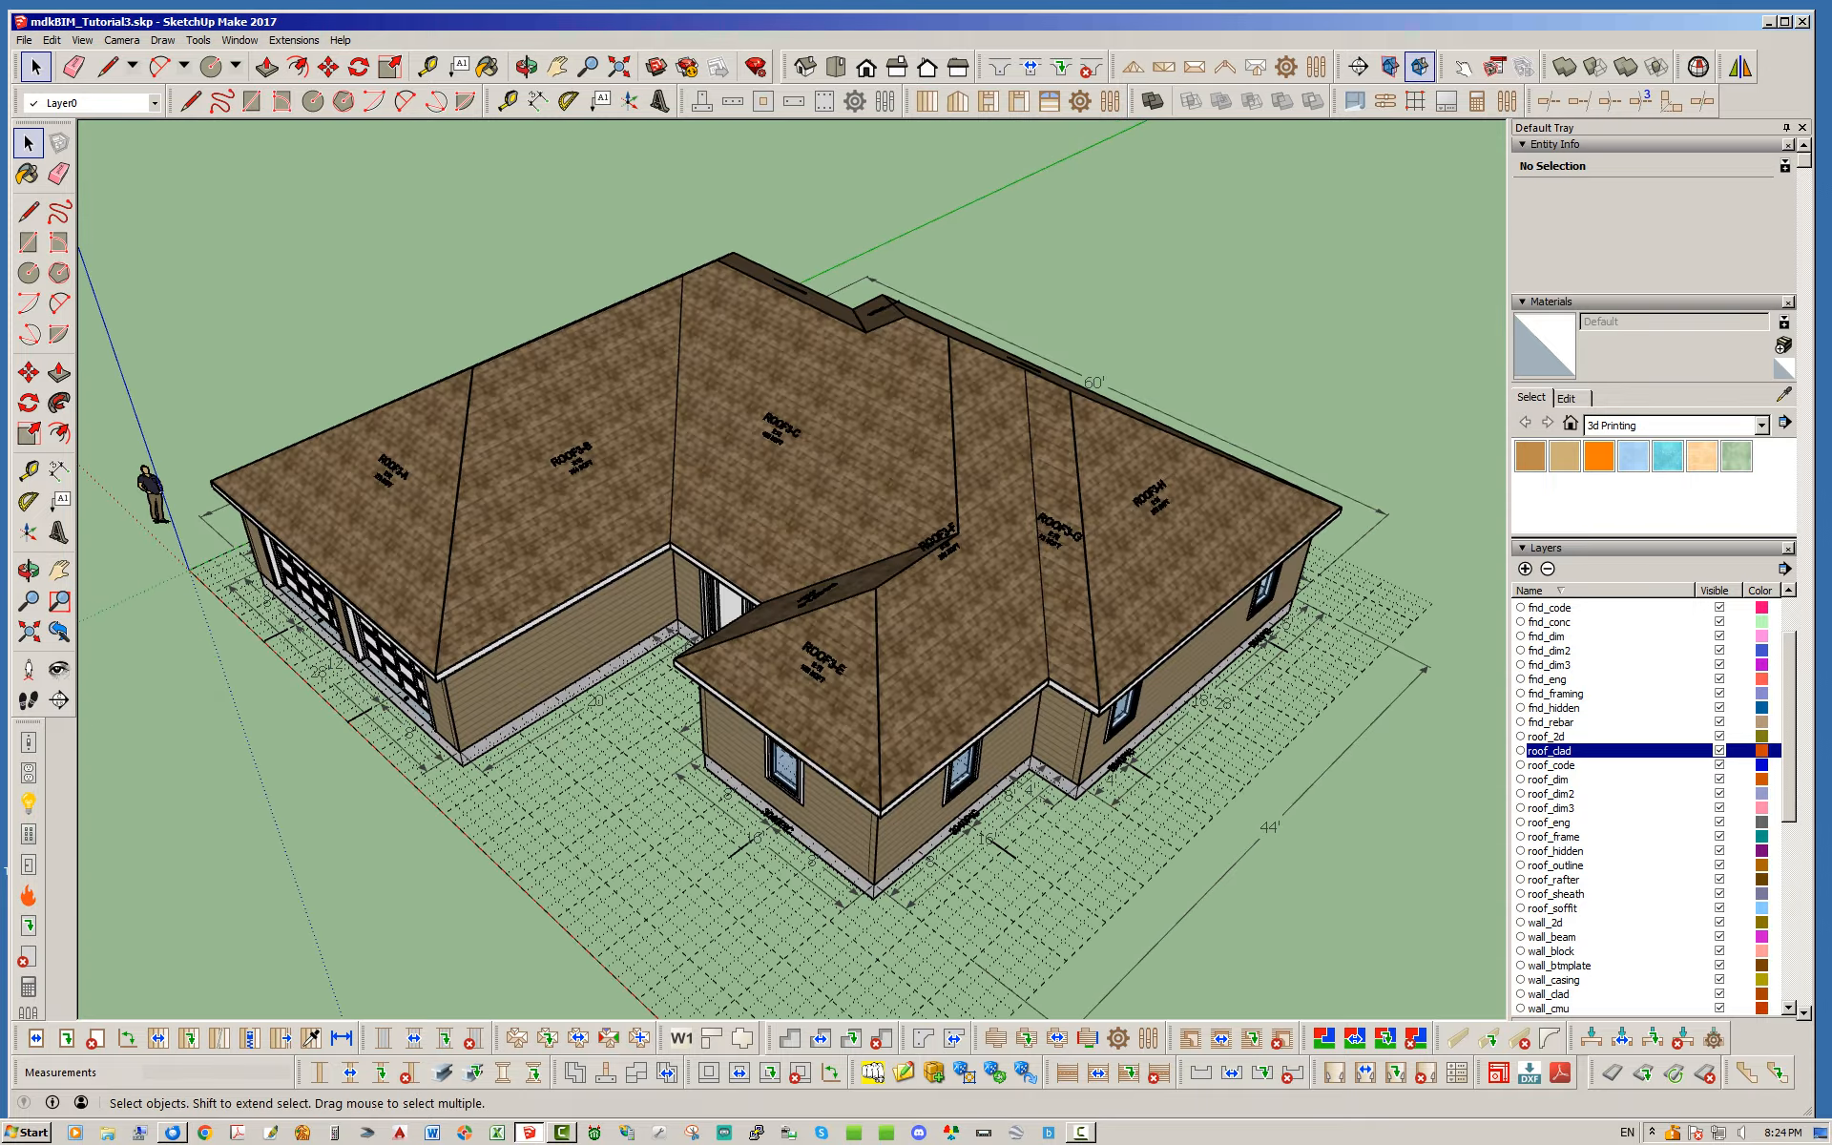
scroll(792, 573, "down", 3)
middle_click_drag(792, 572, 792, 525)
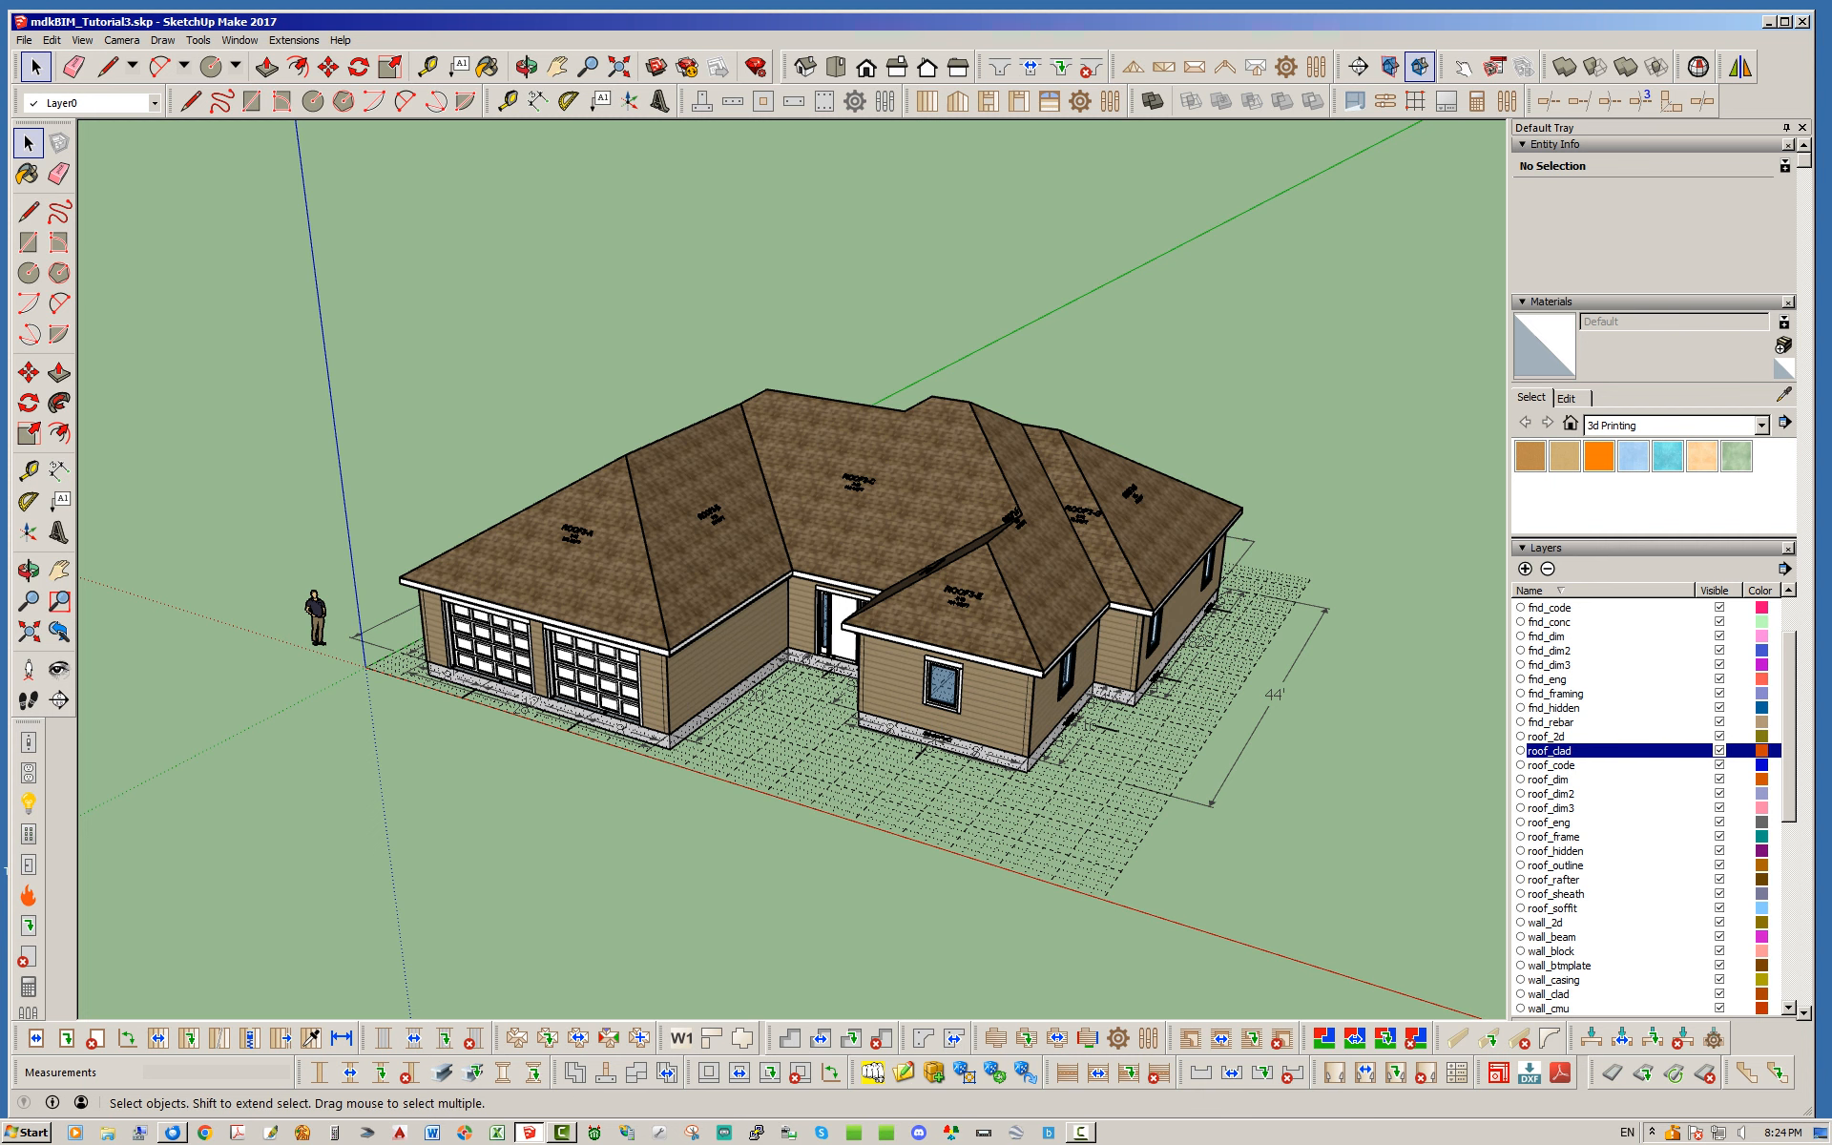
middle_click_drag(792, 525, 792, 448)
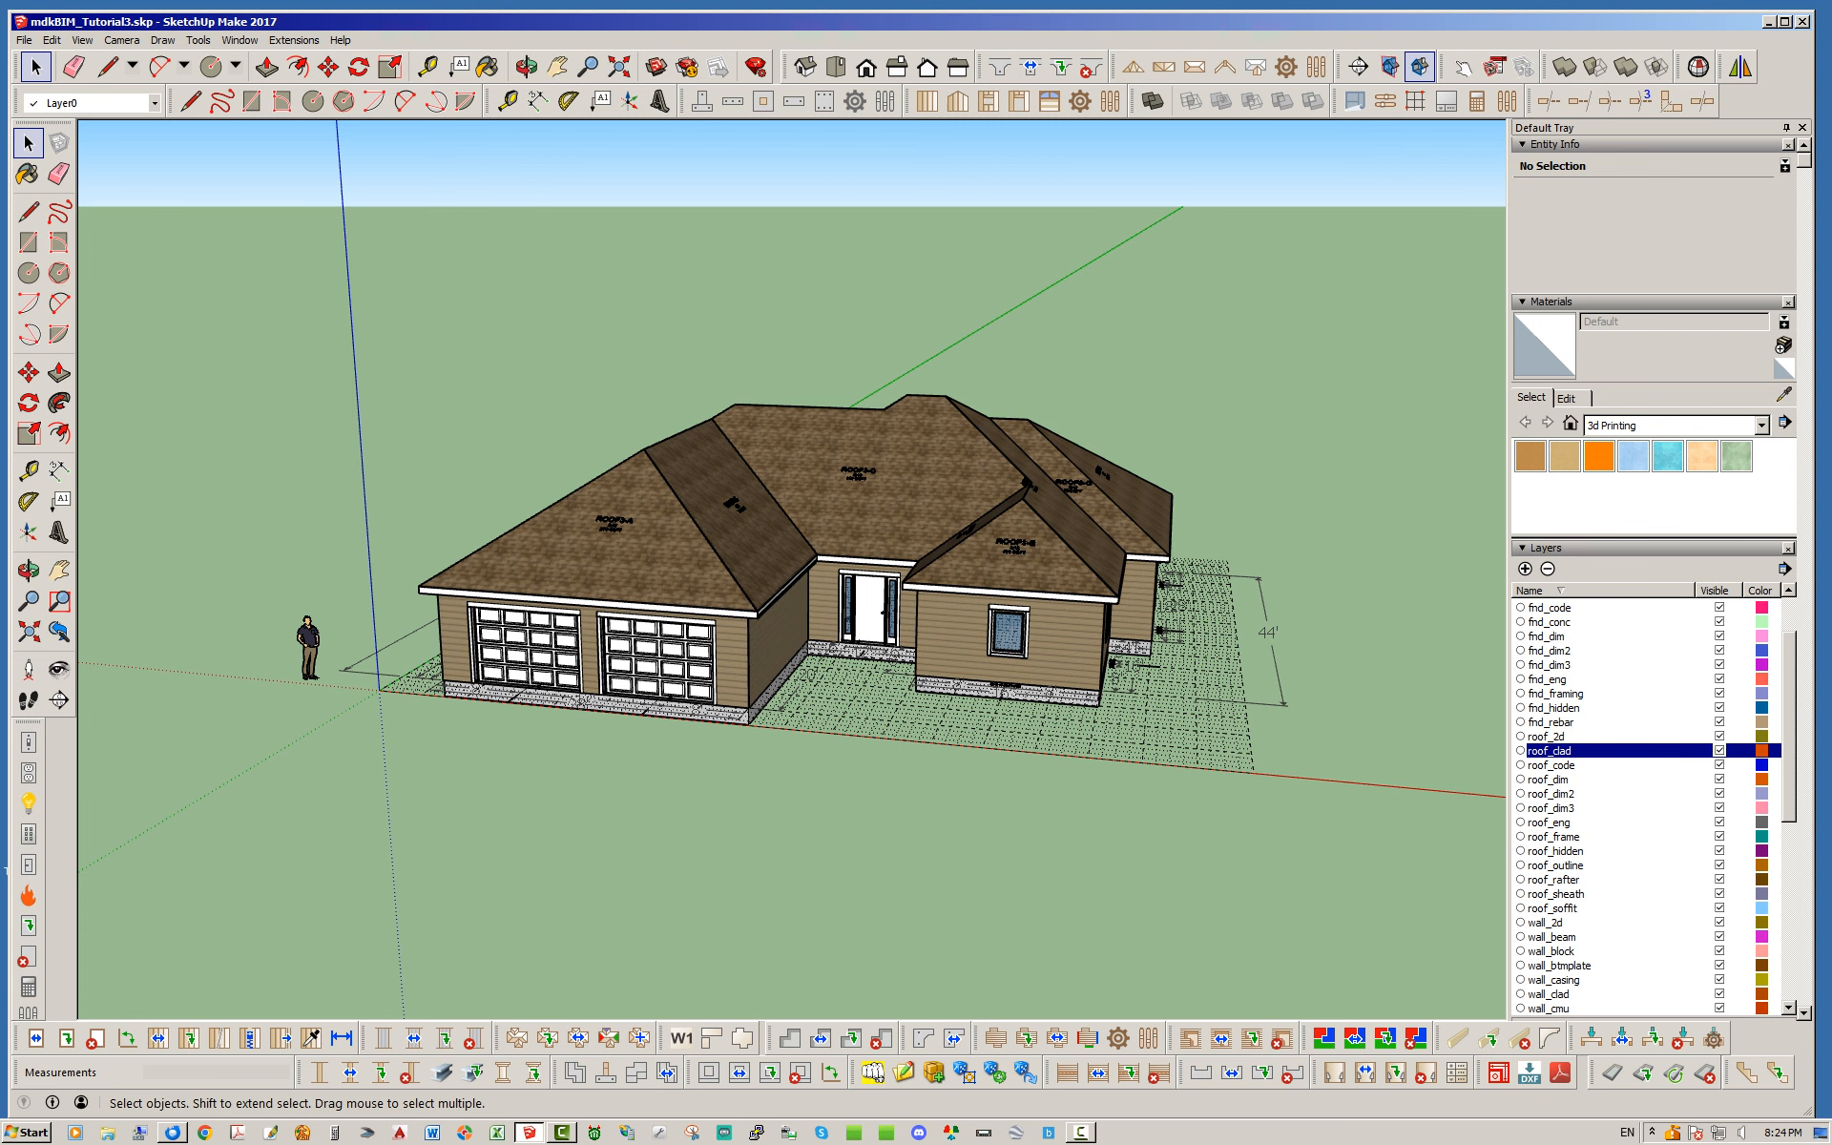
middle_click_drag(792, 448, 735, 549)
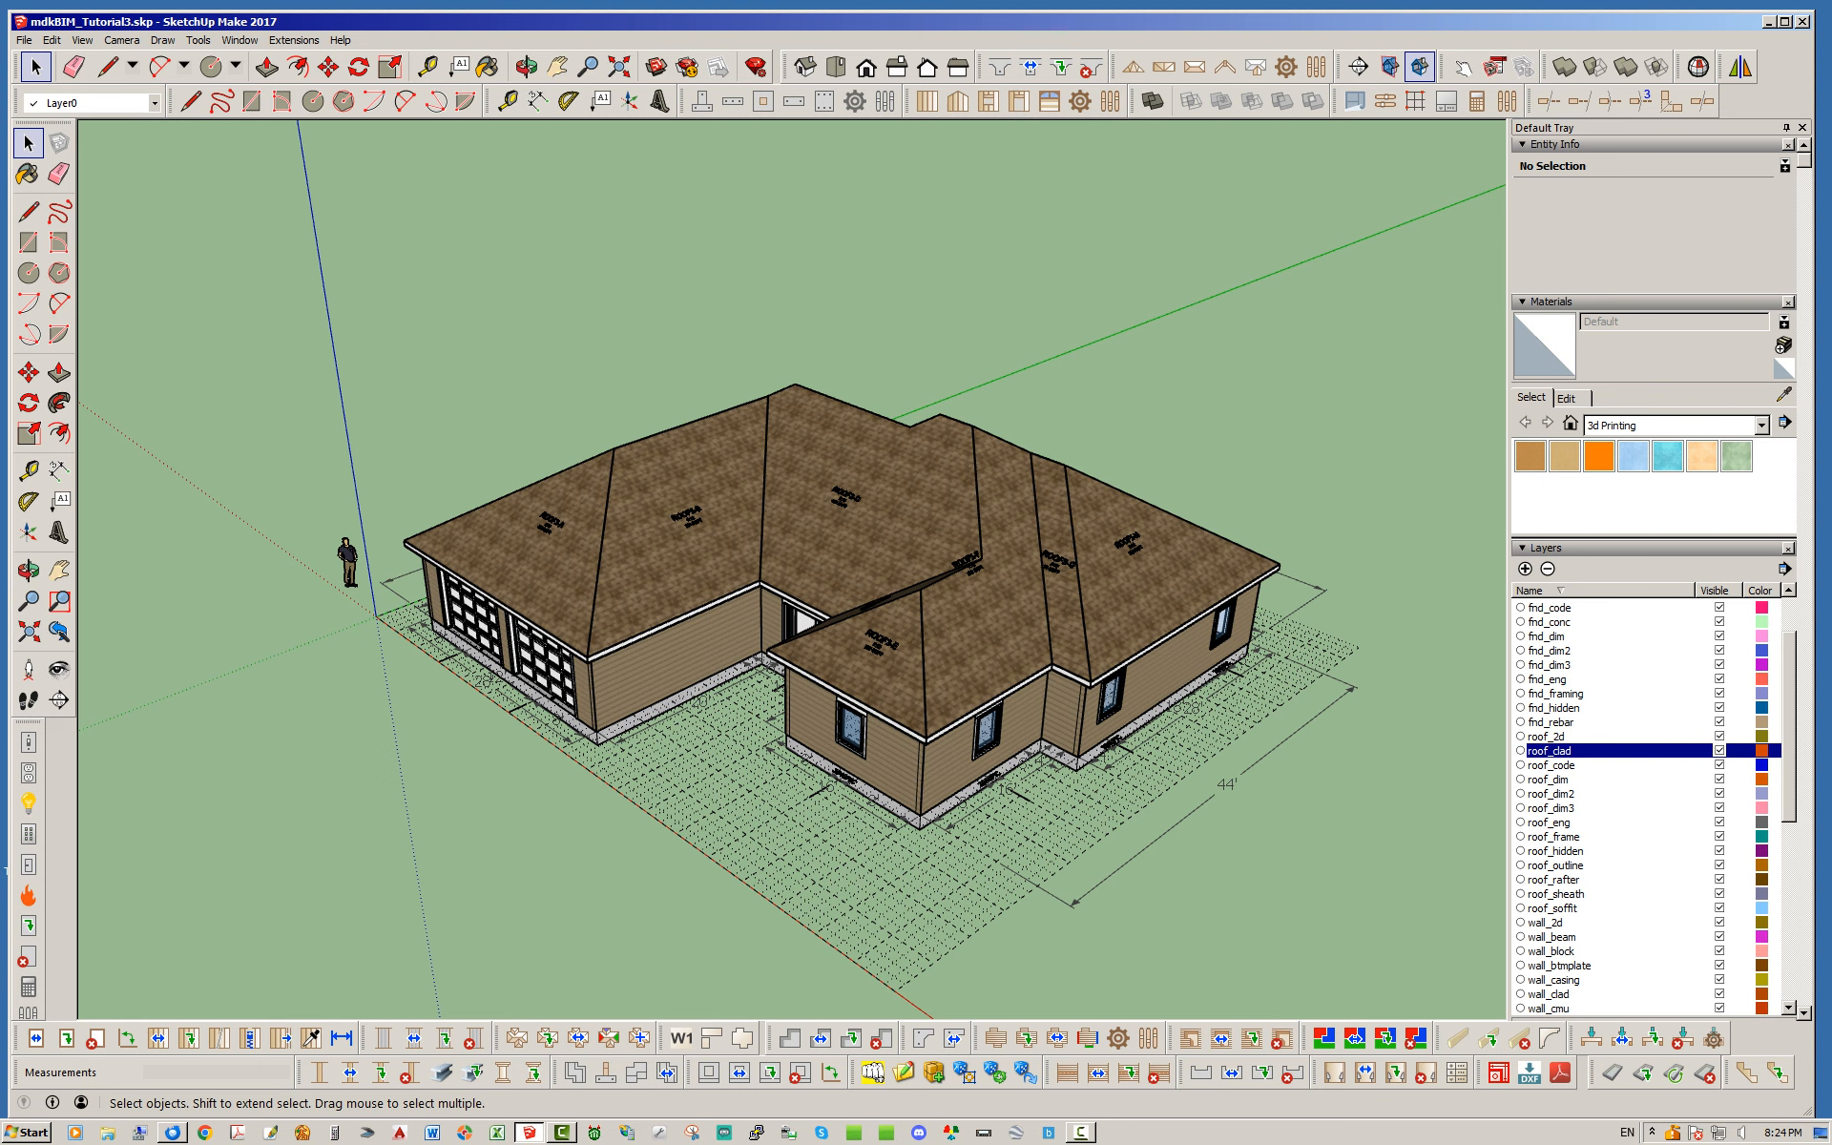
Hide the roof_clad and roof_sheath layers.
scroll(1651, 807, "down", 2)
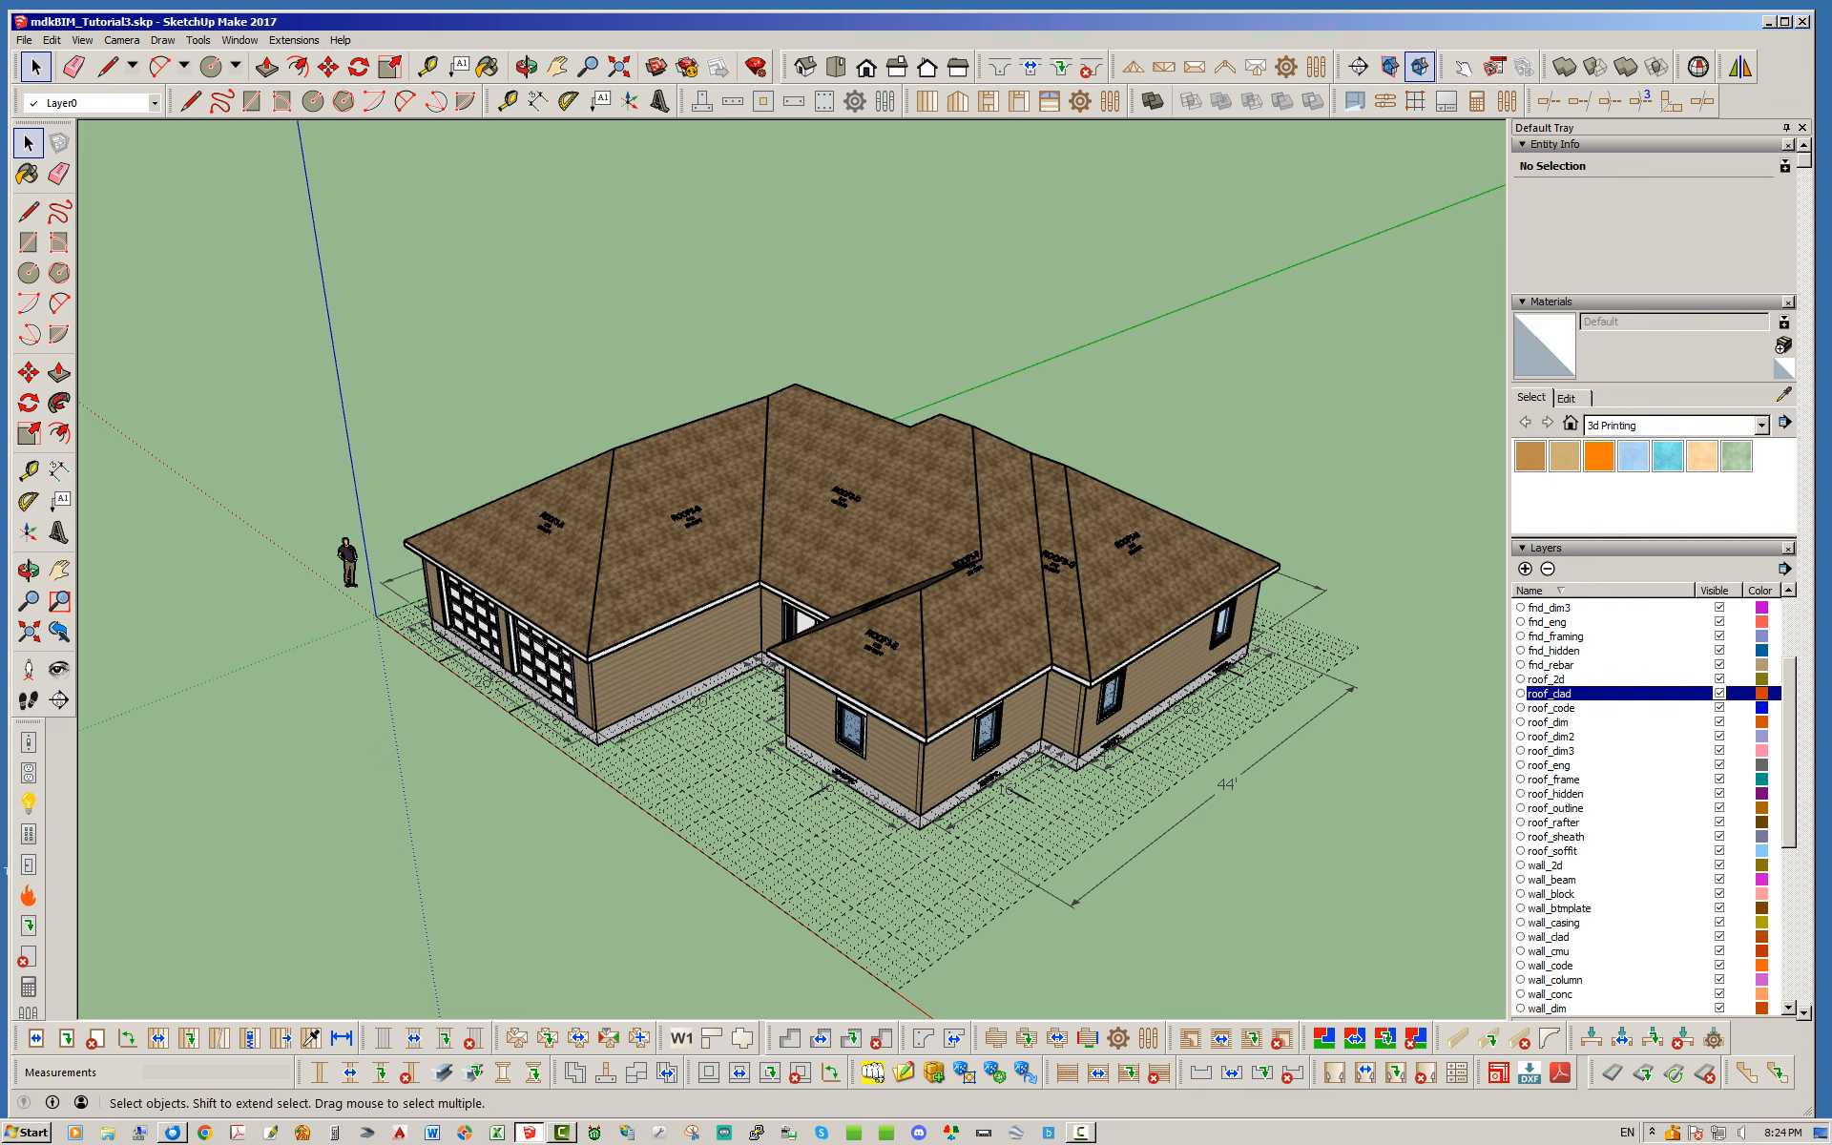
left_click(1718, 693)
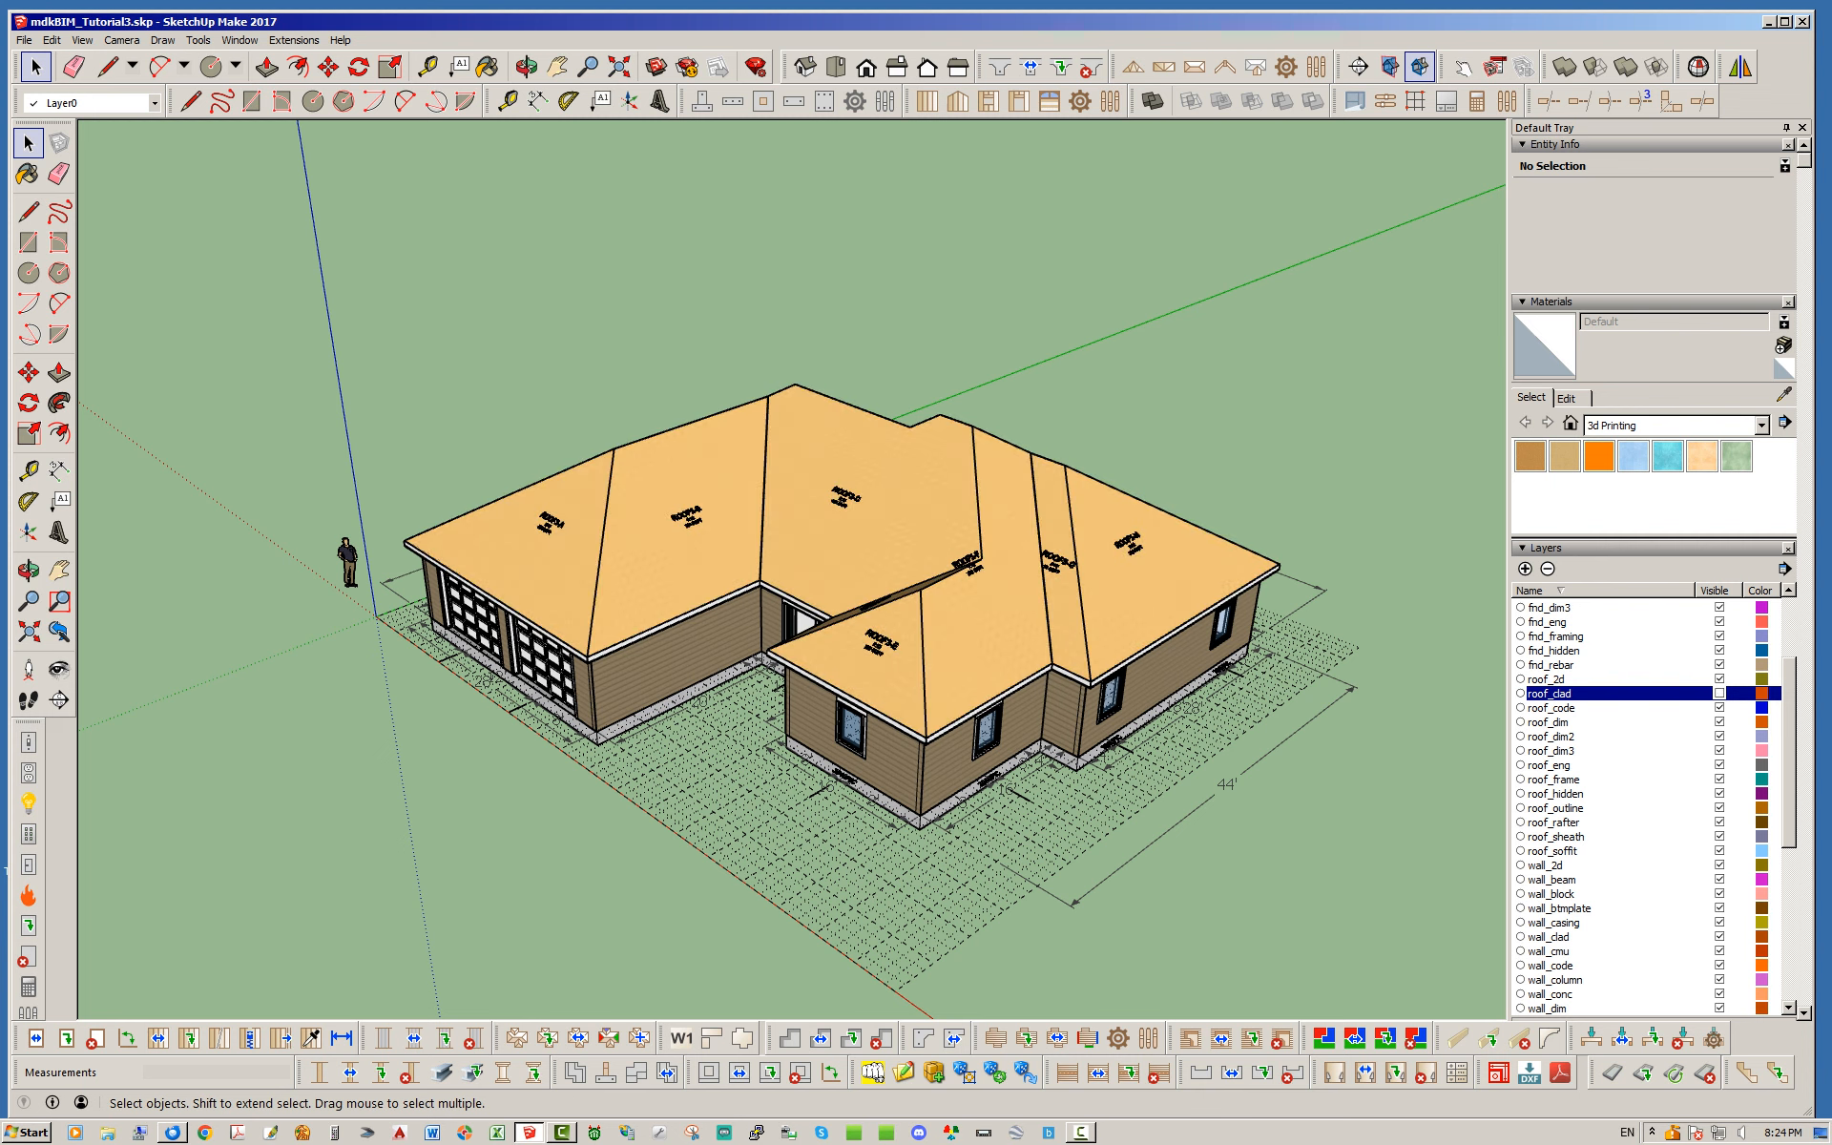
scroll(1651, 806, "down", 2)
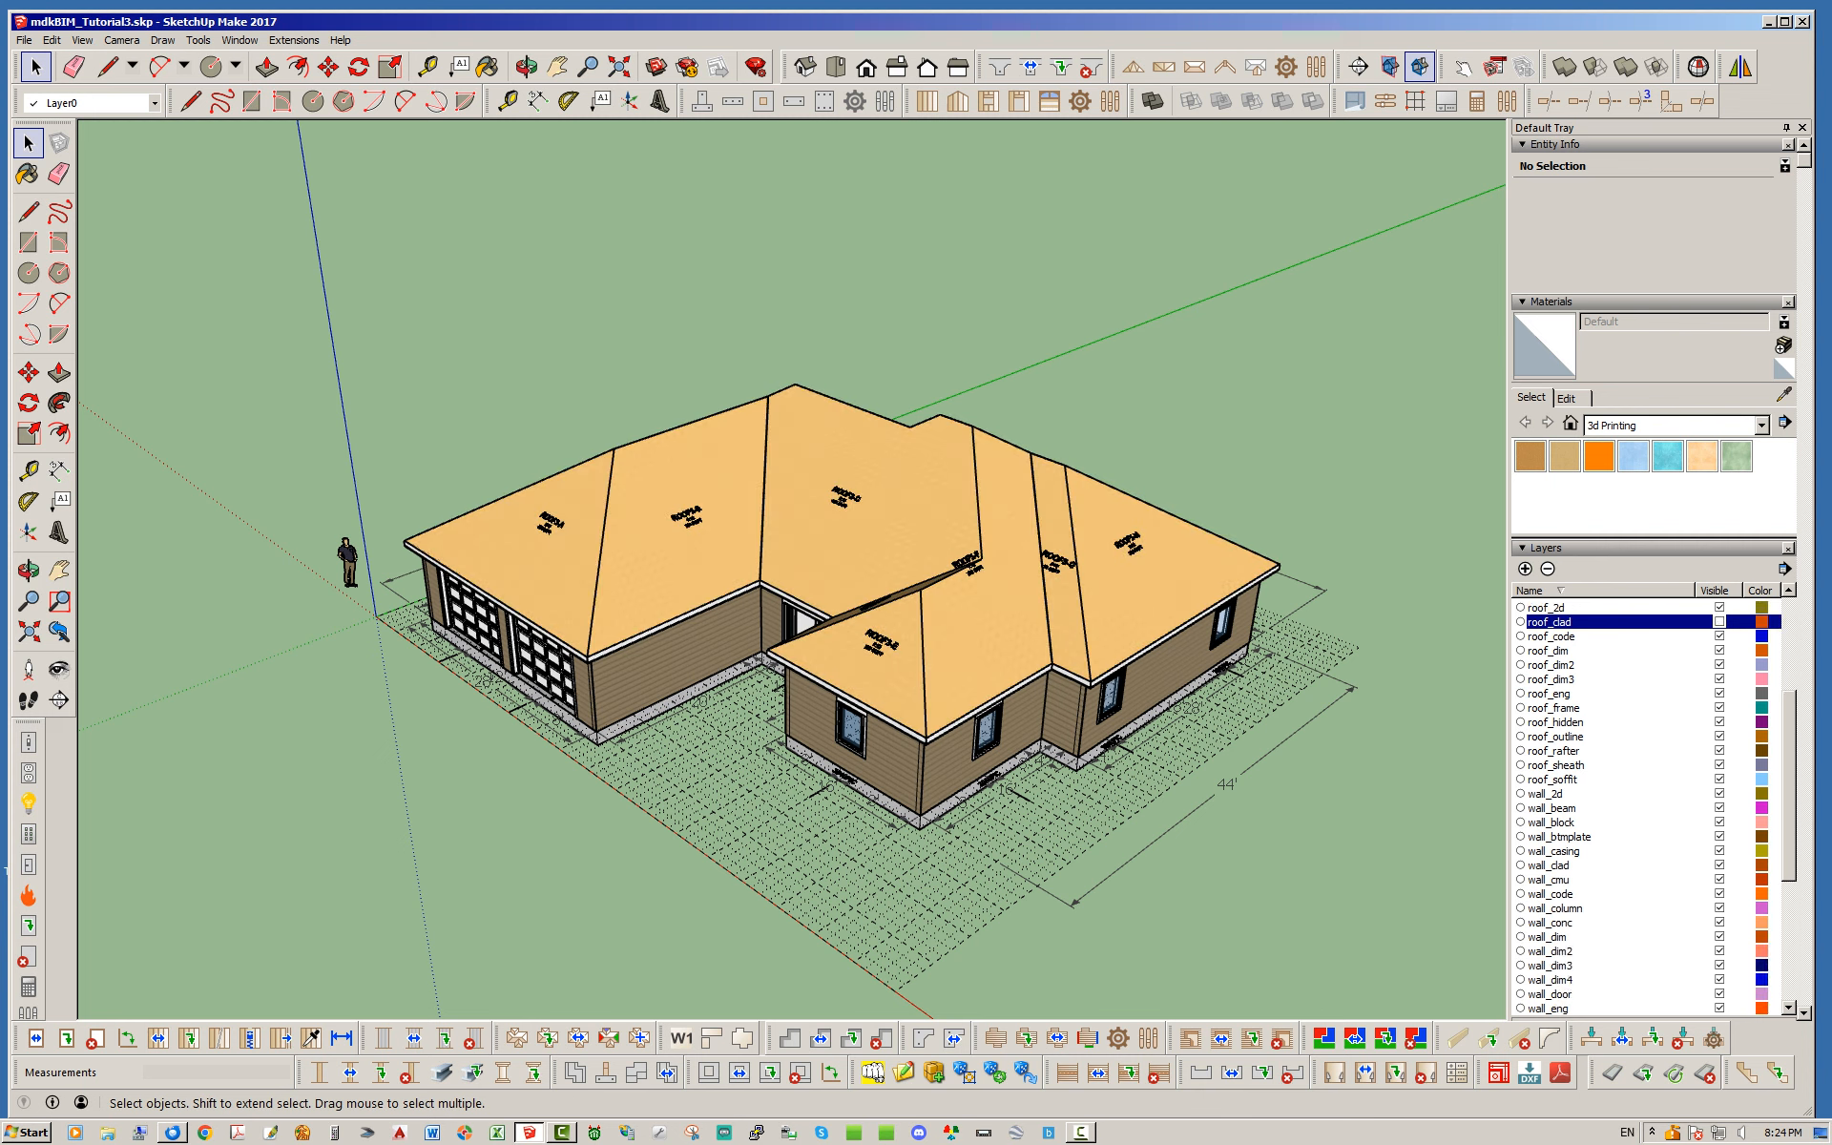
left_click(1718, 764)
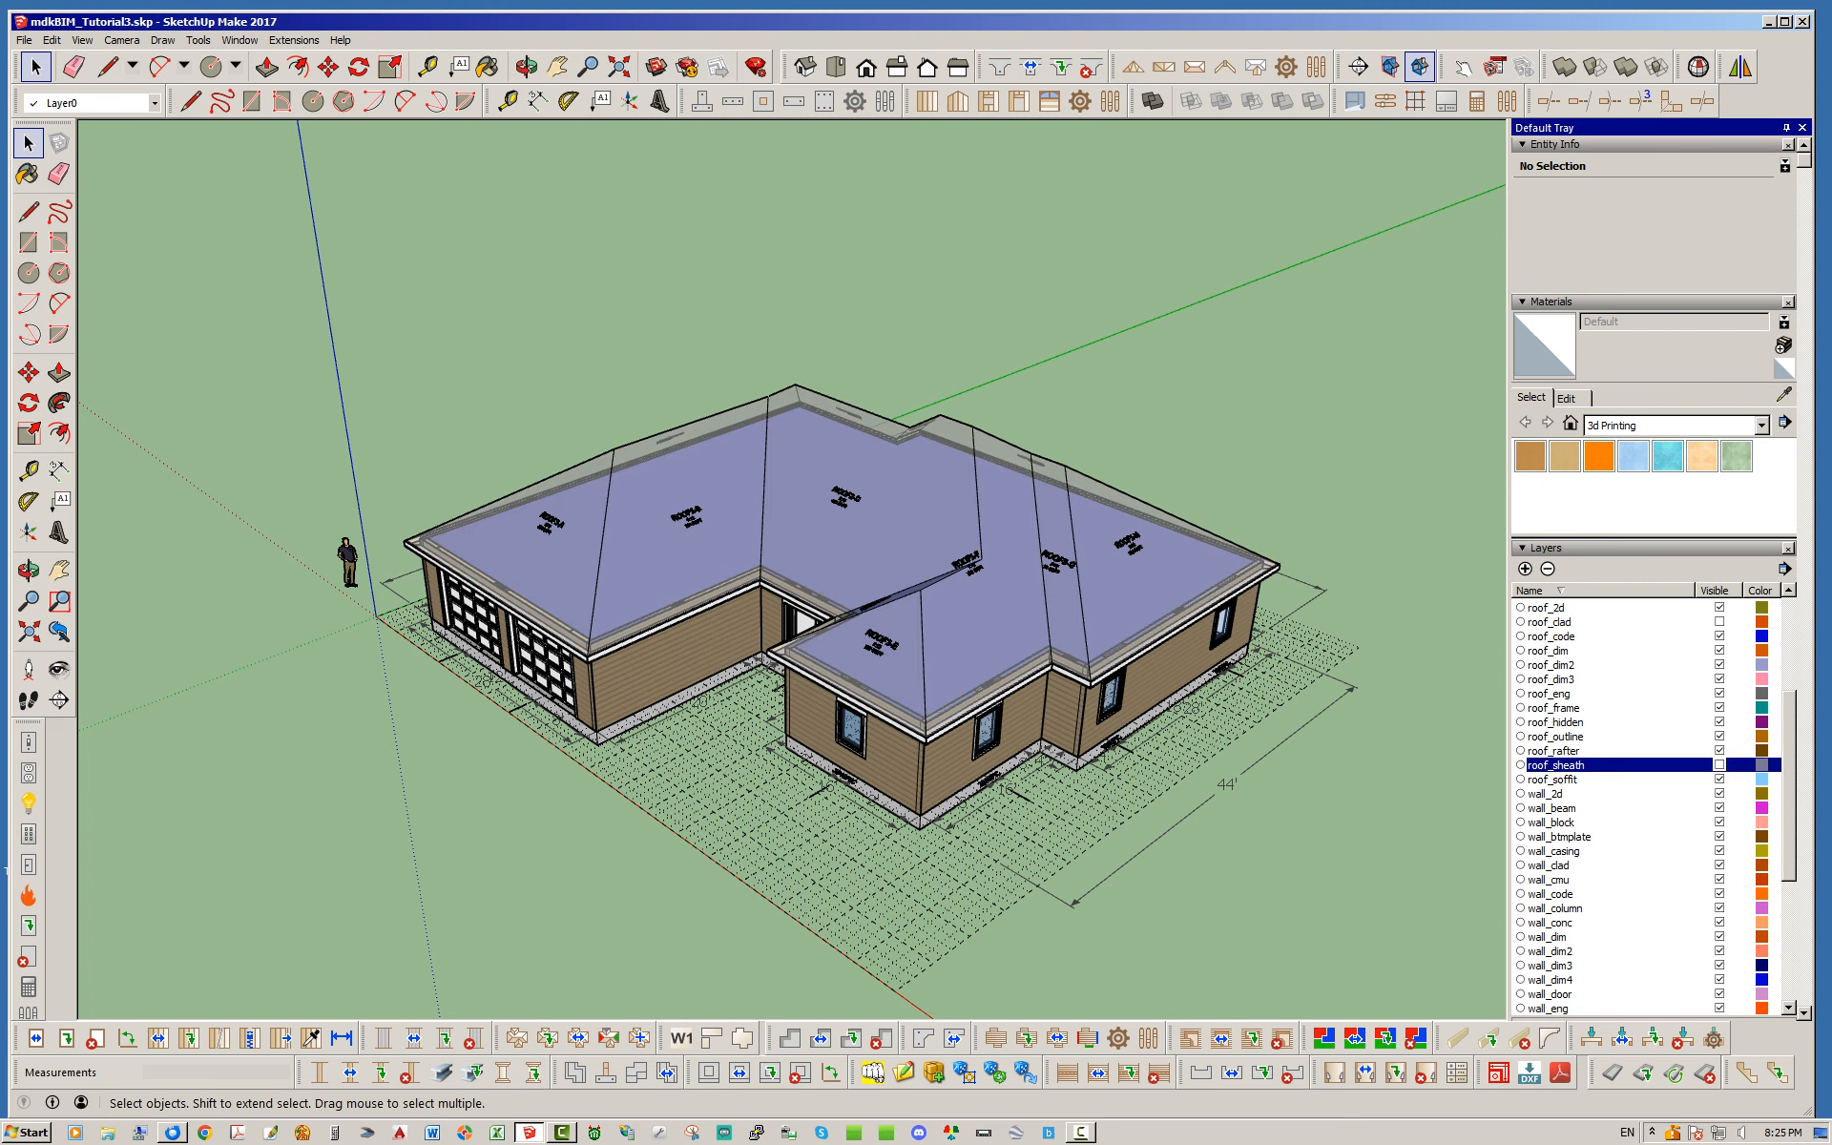
Edit the complex roof to set Roof Framing to YES, update the assembly, and clear the selection.
right_click(1019, 520)
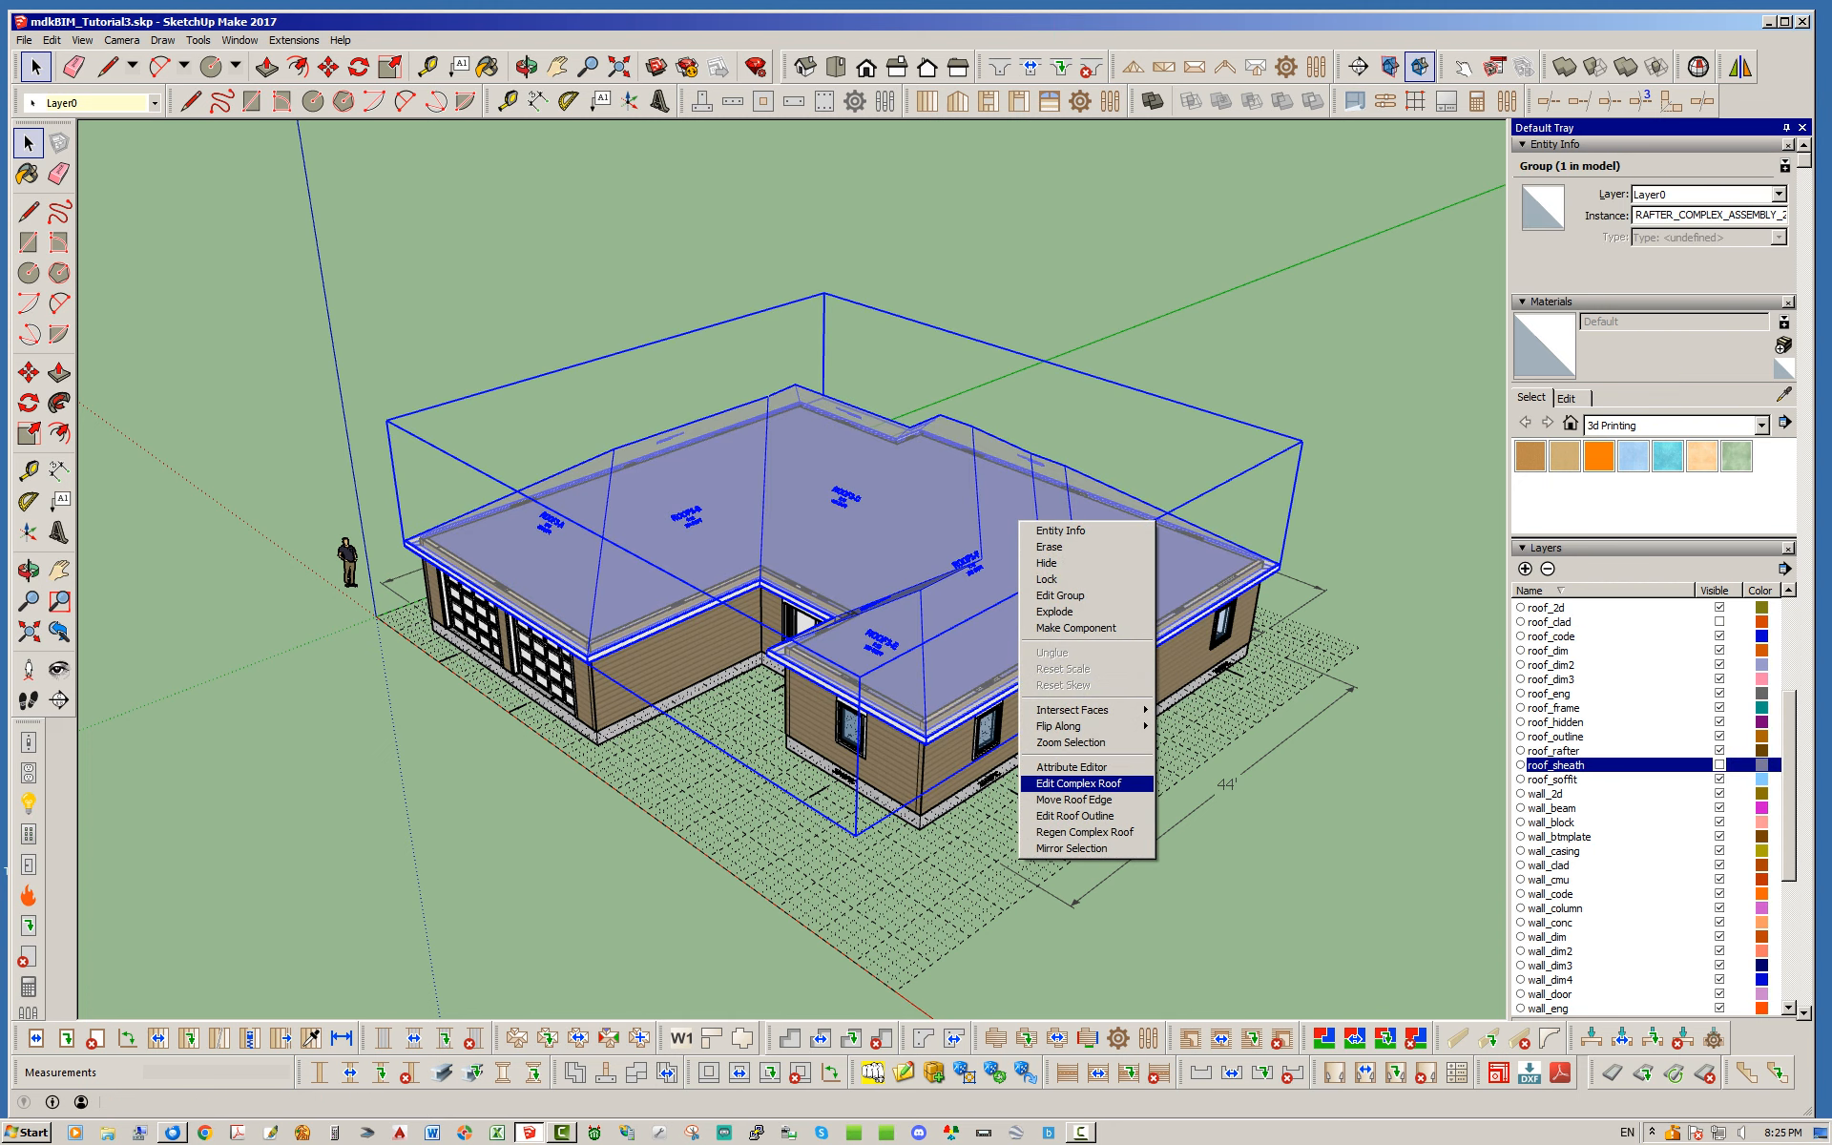
left_click(1078, 783)
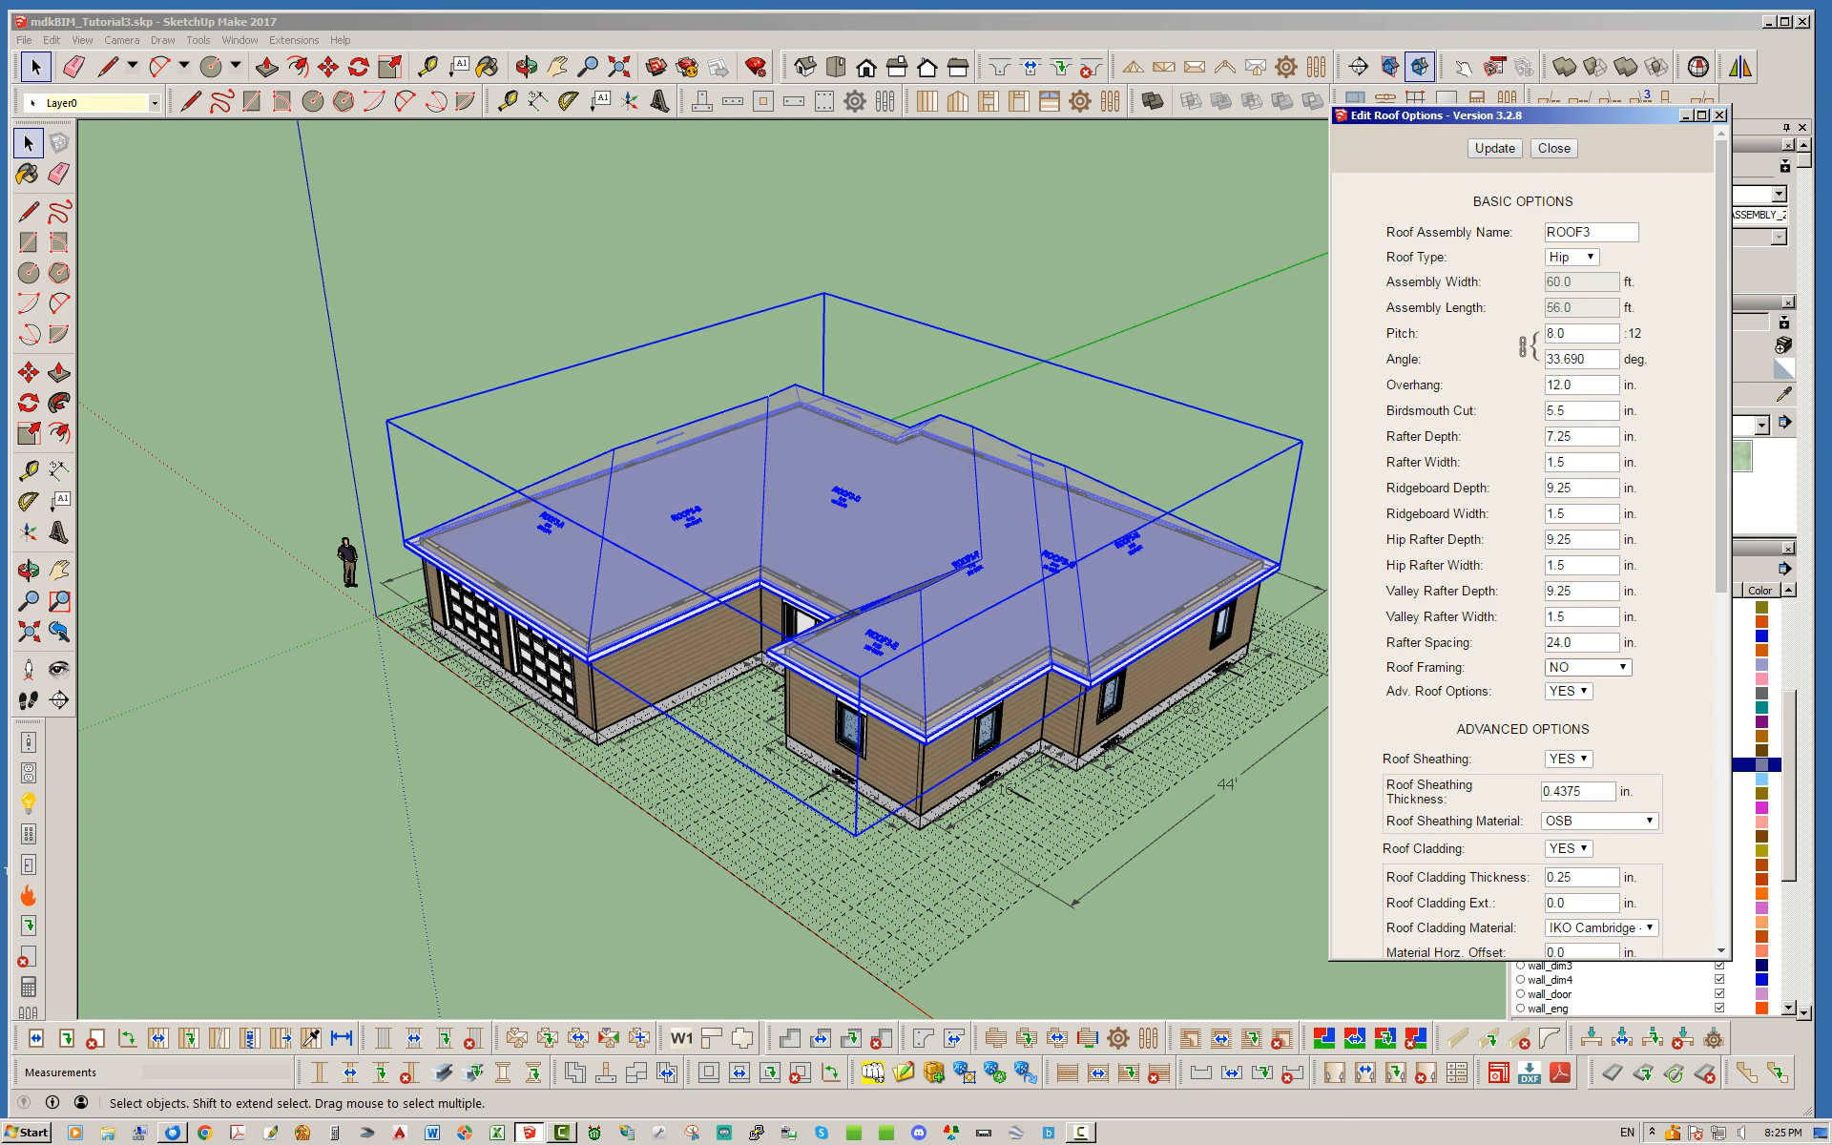
left_click(1586, 667)
left_click(1565, 699)
left_click(1494, 148)
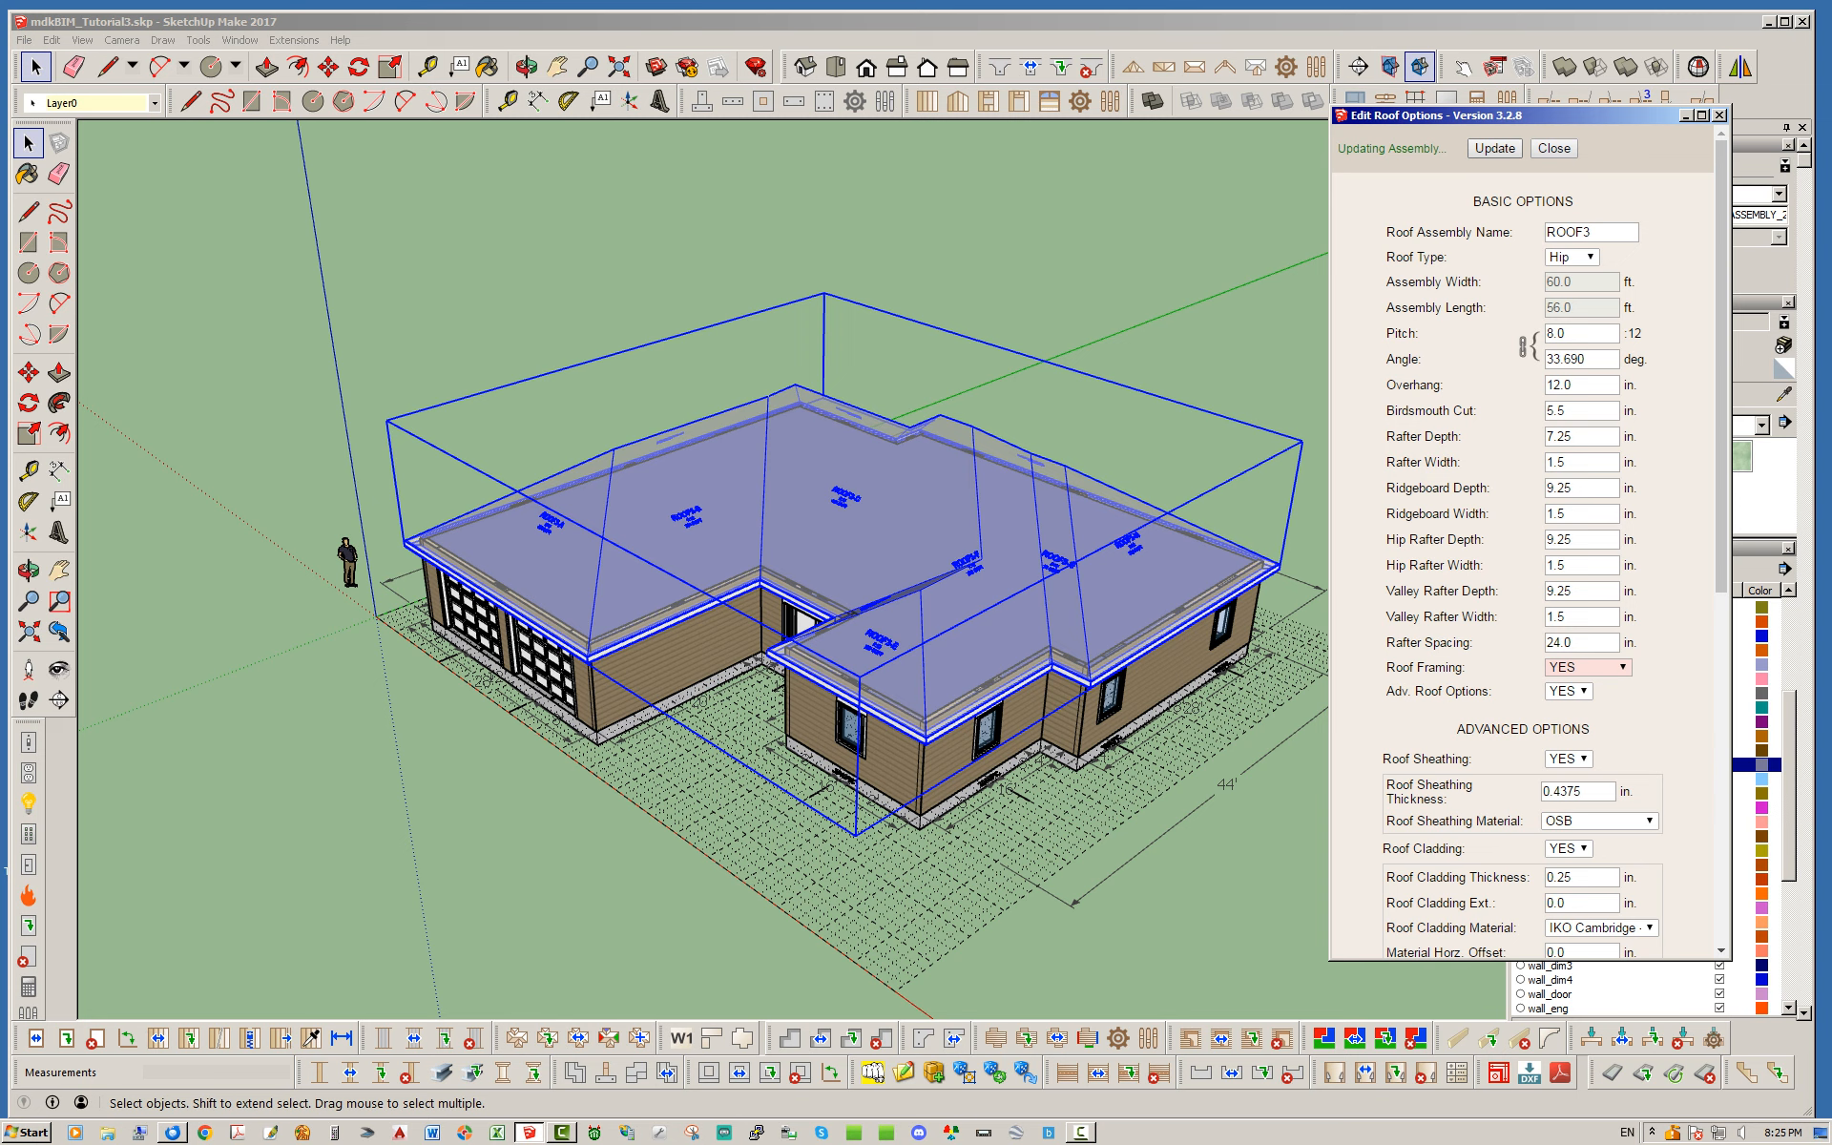
left_click(1553, 148)
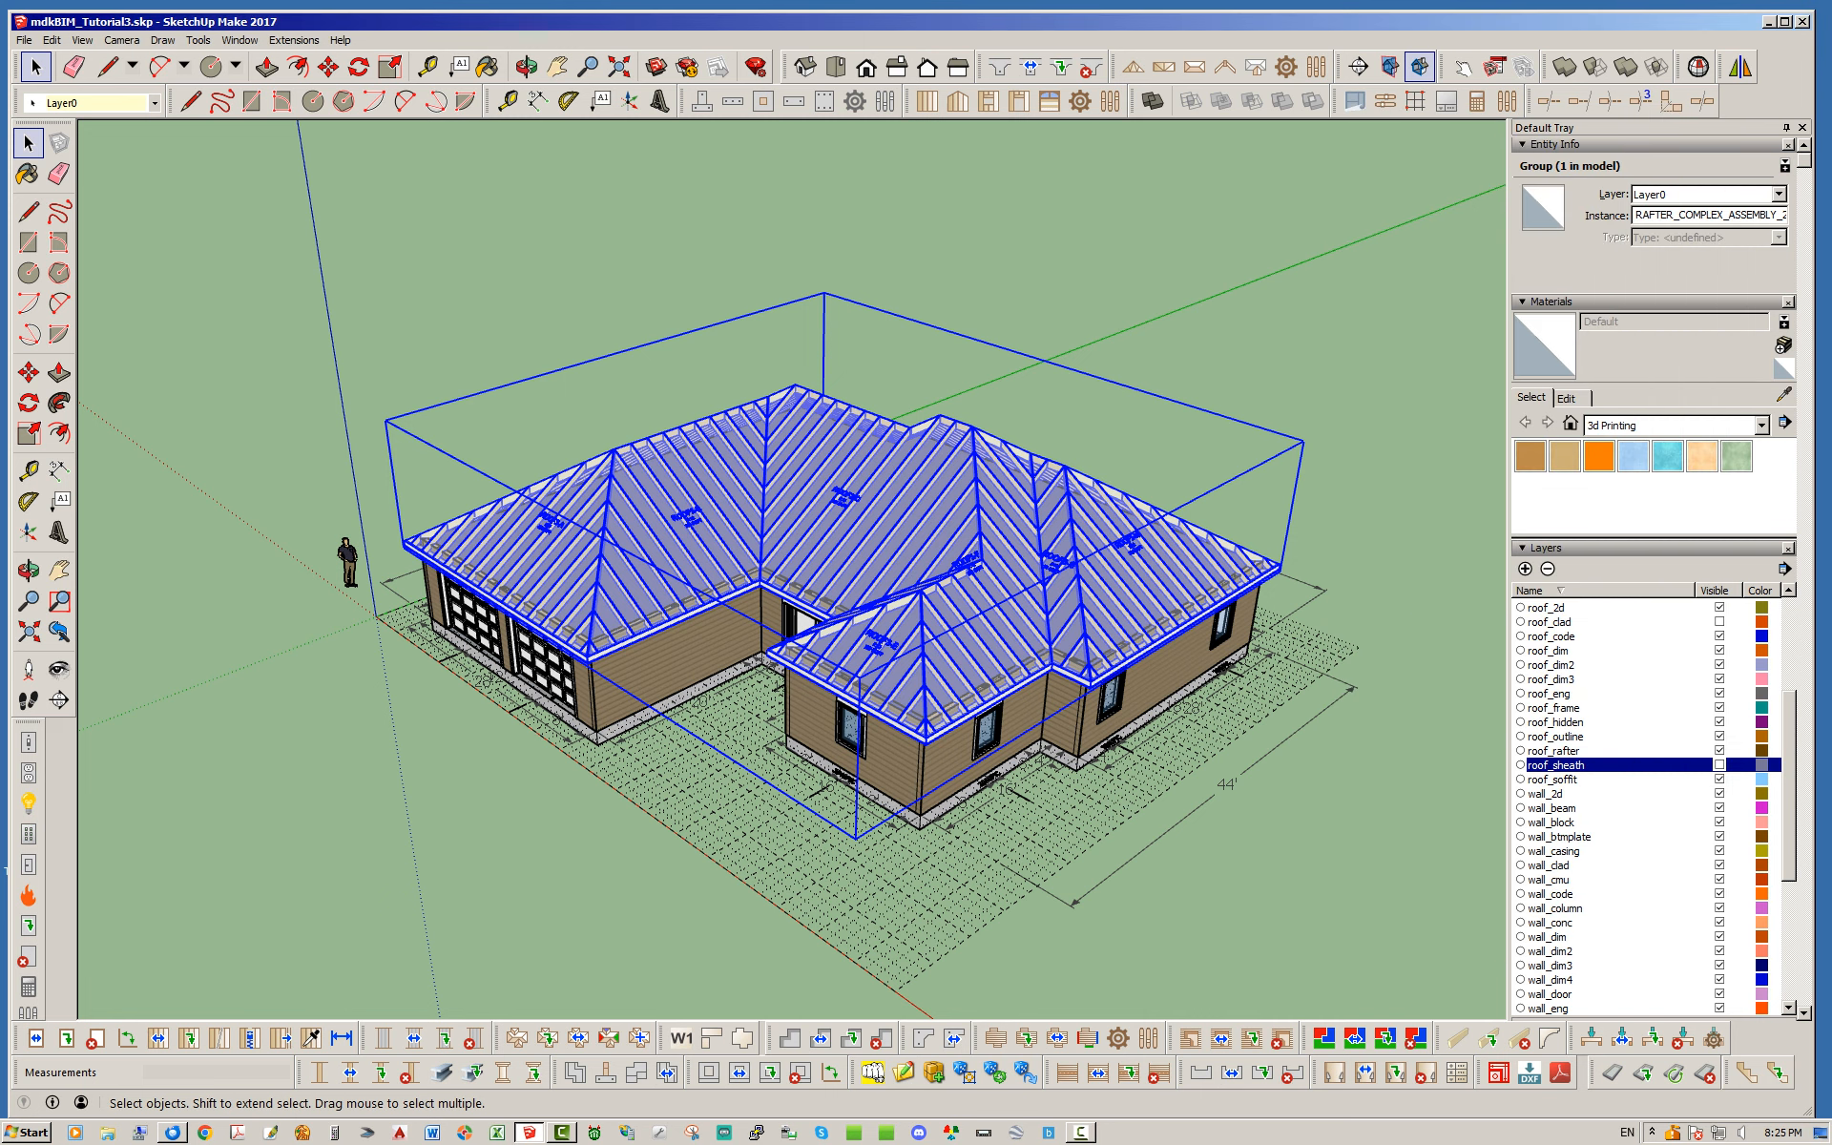
key("ctrl+t")
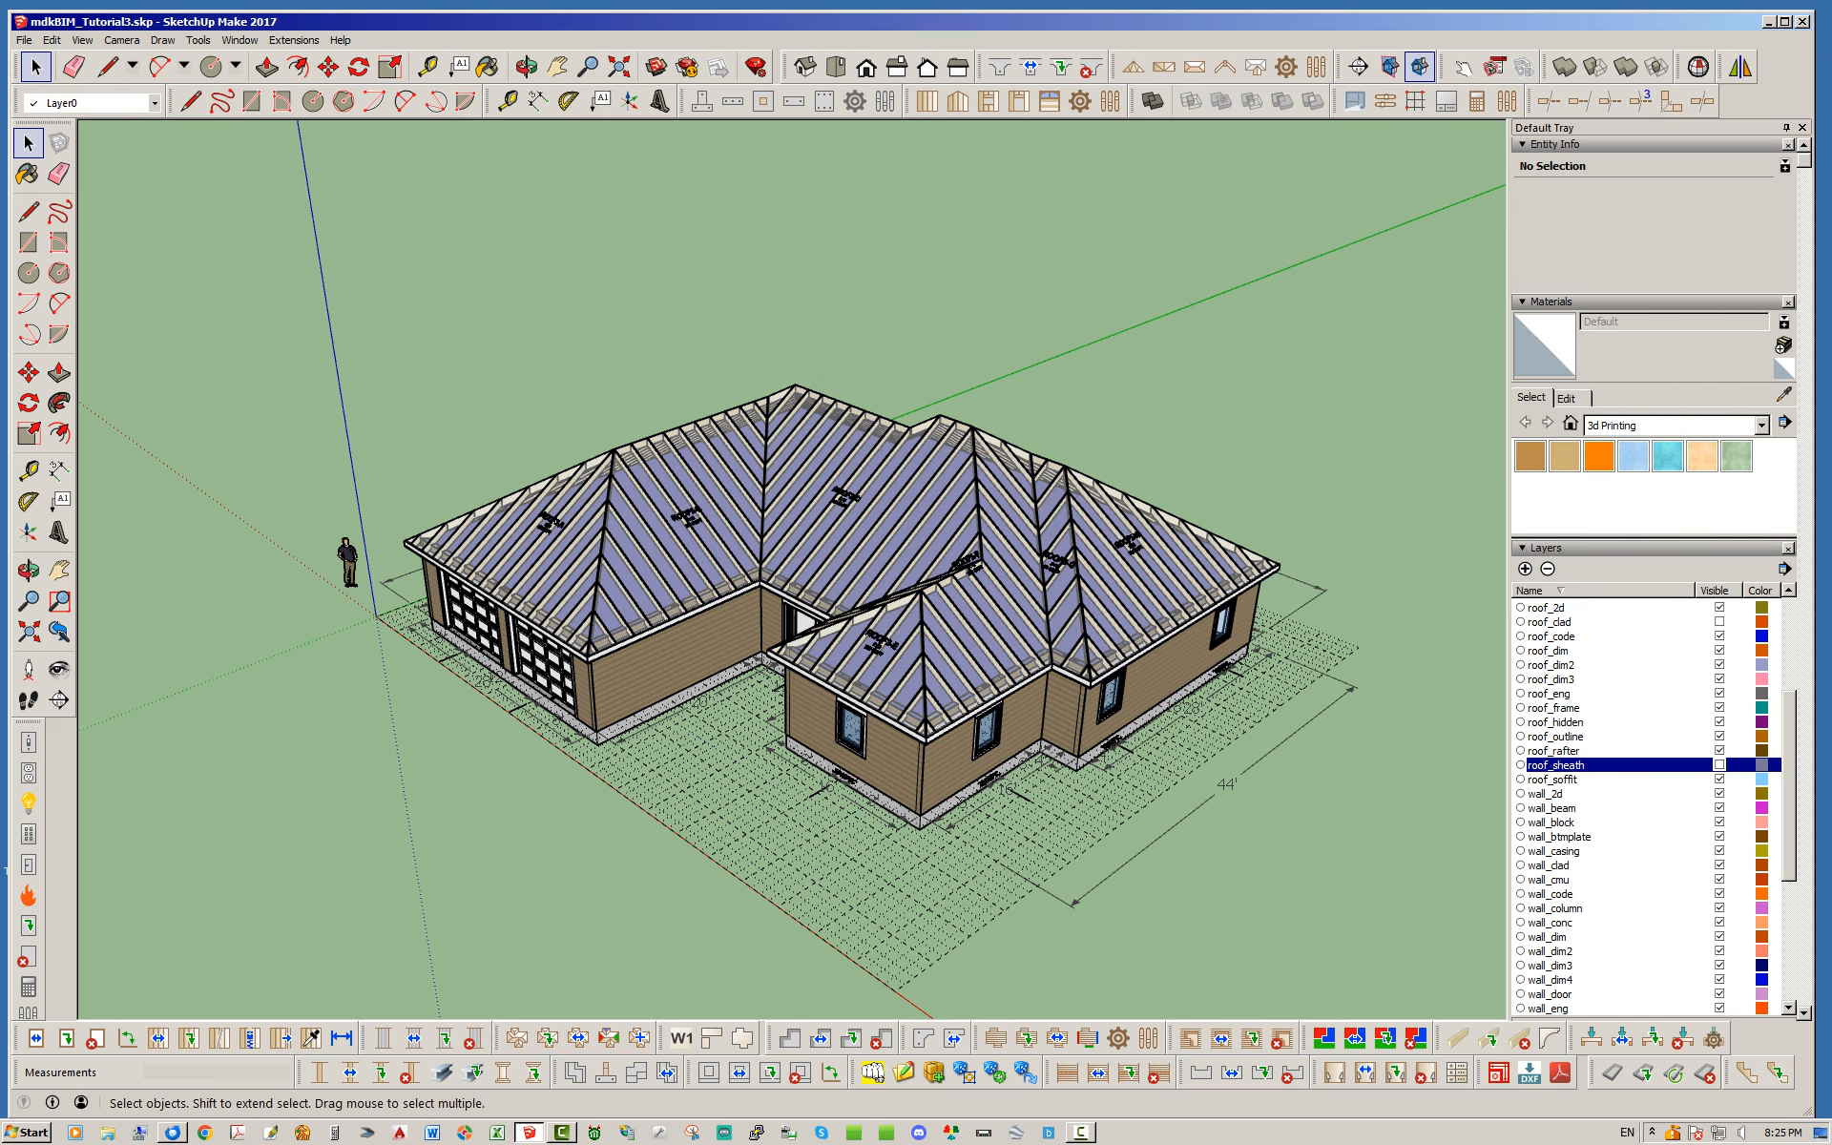
Hide the roof_hidden layer so the rafter framing shows without the auxiliary roof surfaces.
scroll(1660, 811, "down", 2)
scroll(1660, 811, "up", 4)
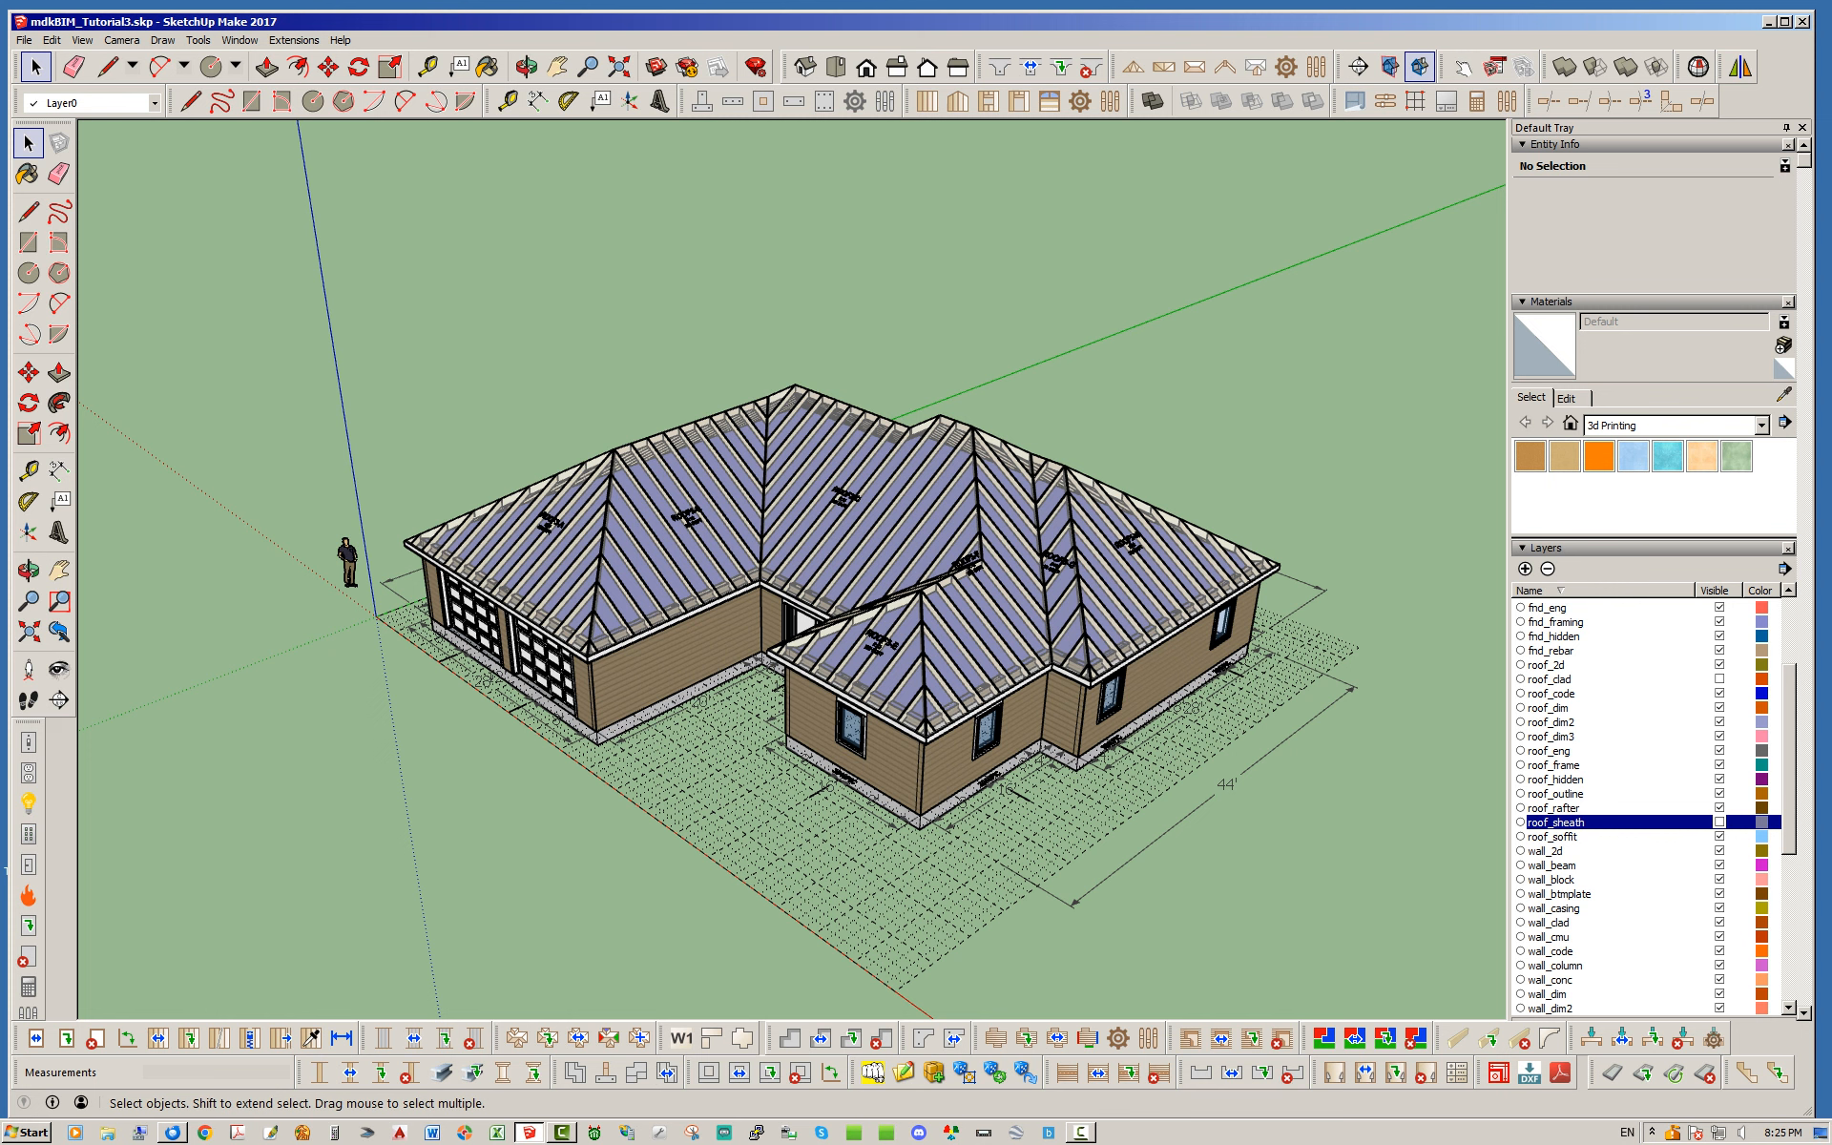
left_click(1719, 779)
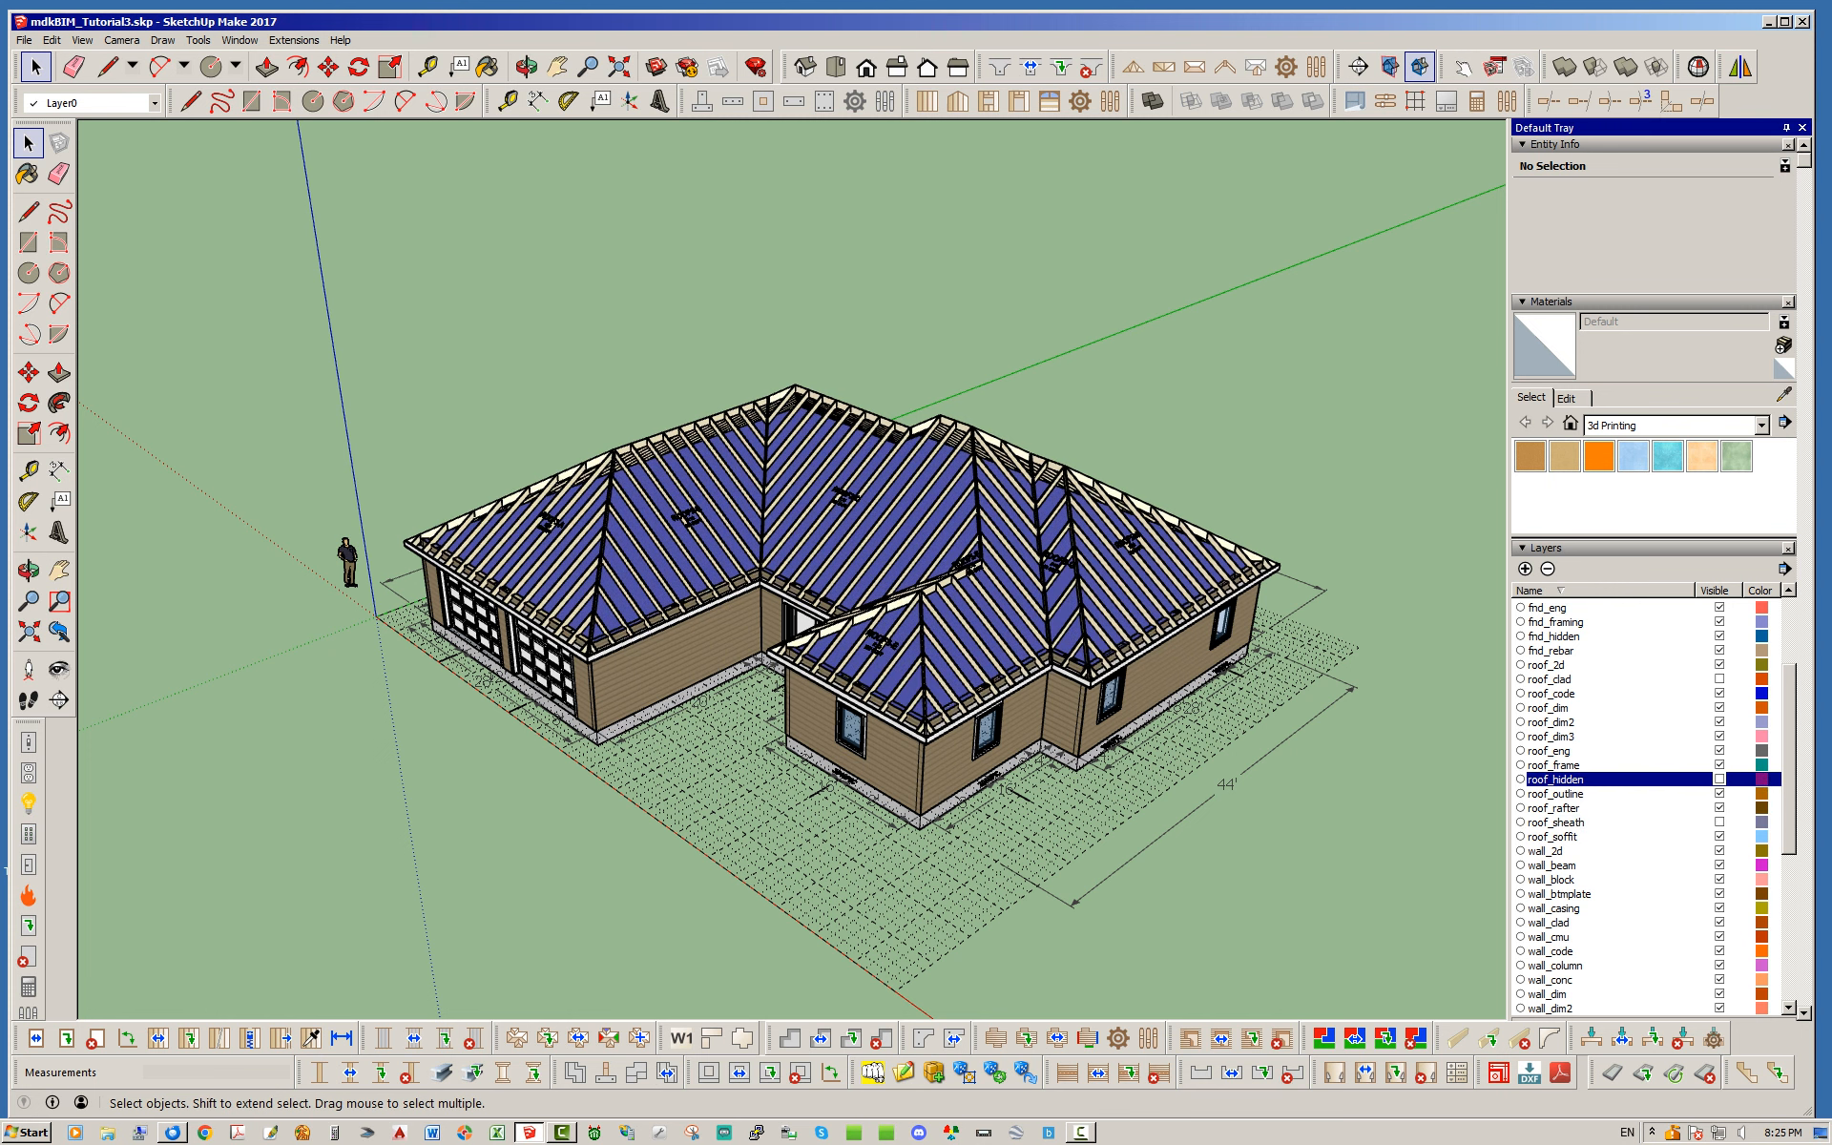
Hide the roof_outline layer.
left_click(1720, 794)
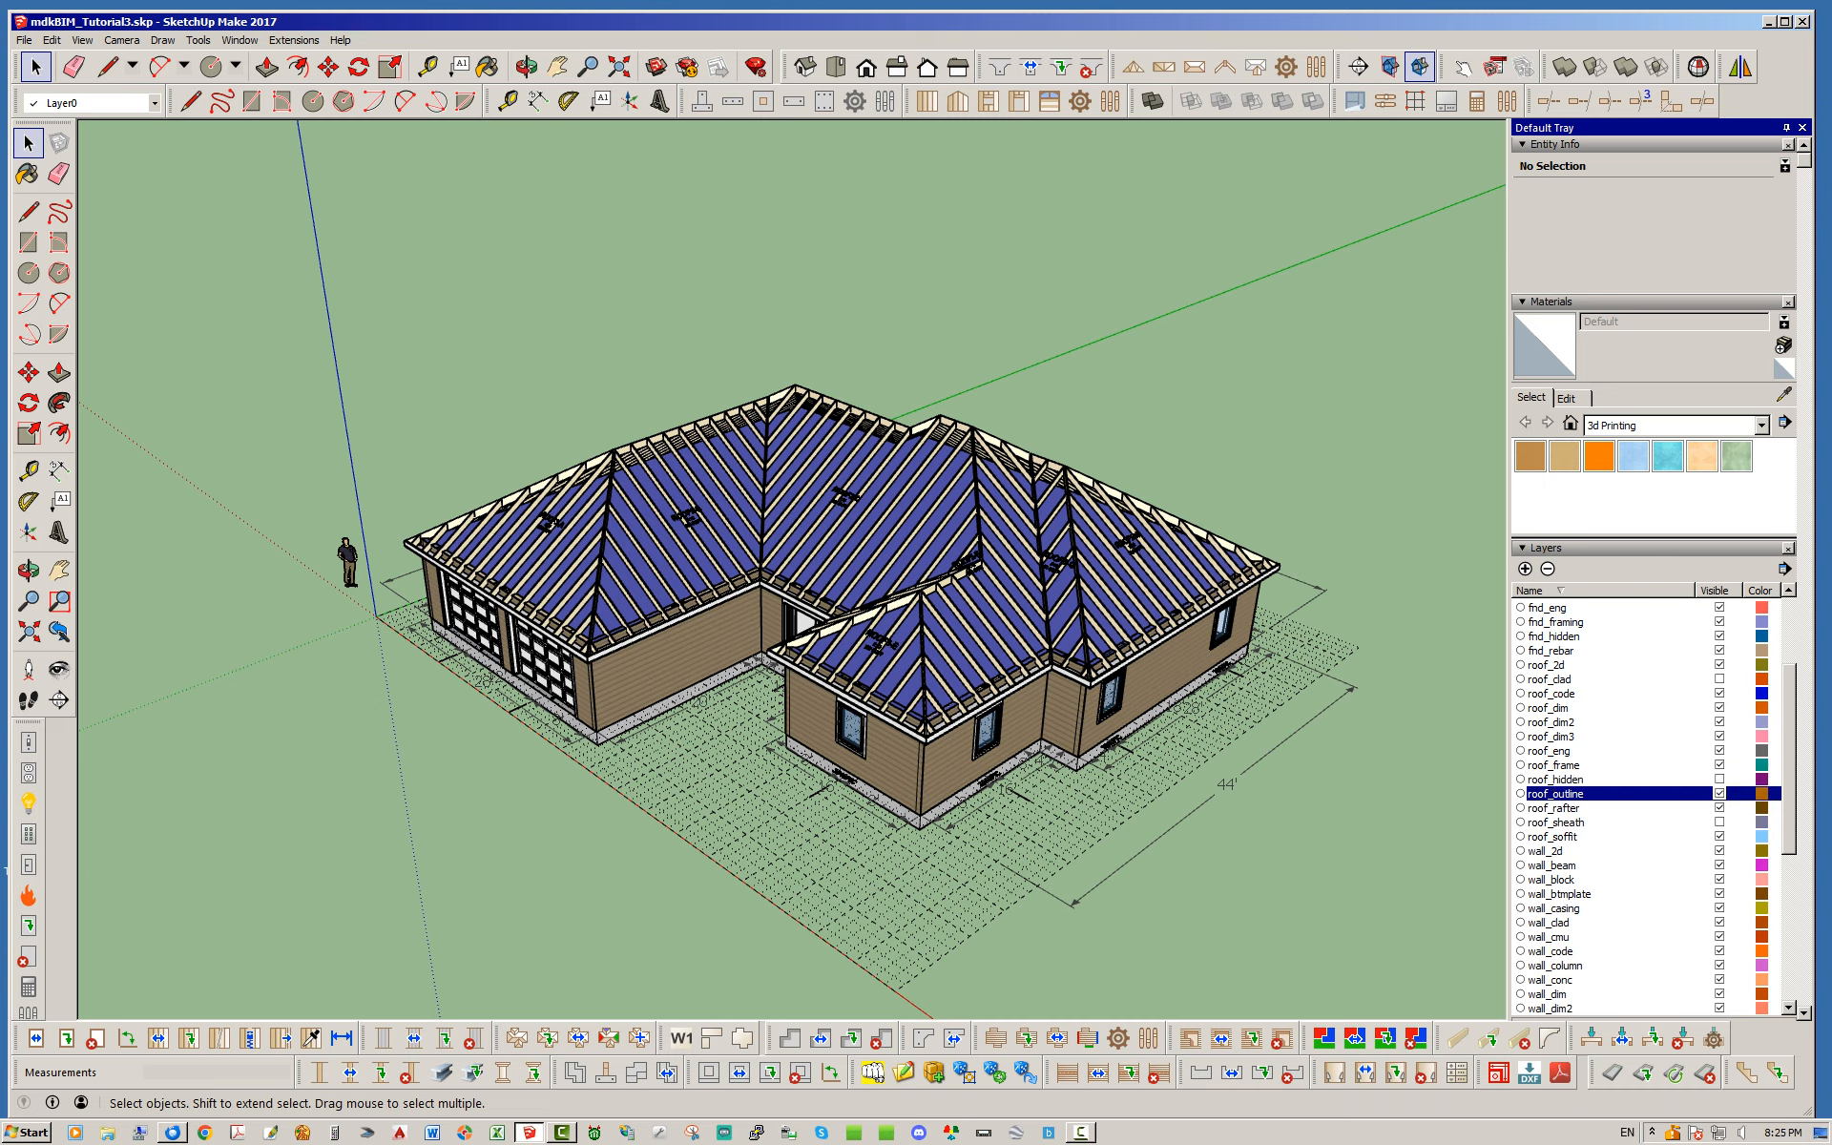
Select all the perimeter walls of the house together and clear the selection when finished with them.
middle_click_drag(935, 725, 999, 680)
middle_click_drag(858, 658, 940, 494)
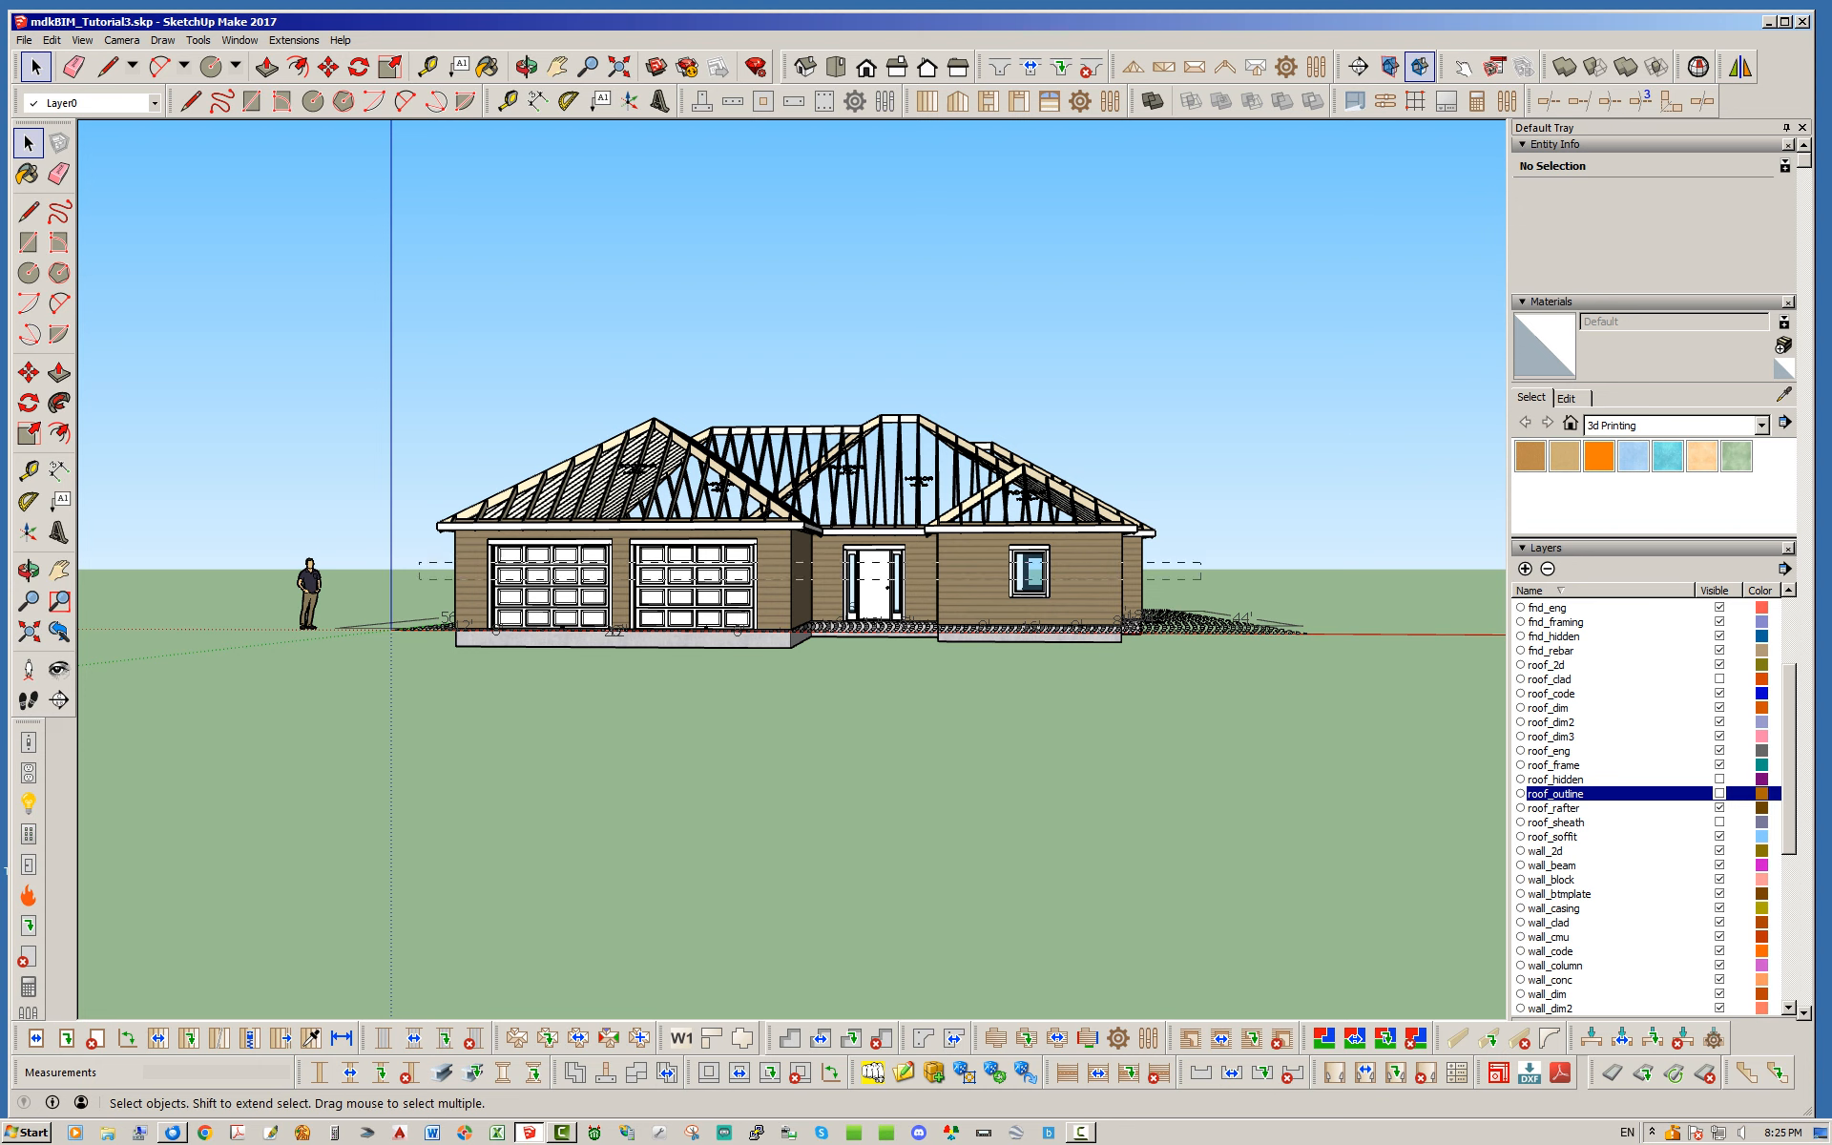
left_click_drag(401, 579, 400, 579)
right_click(668, 565)
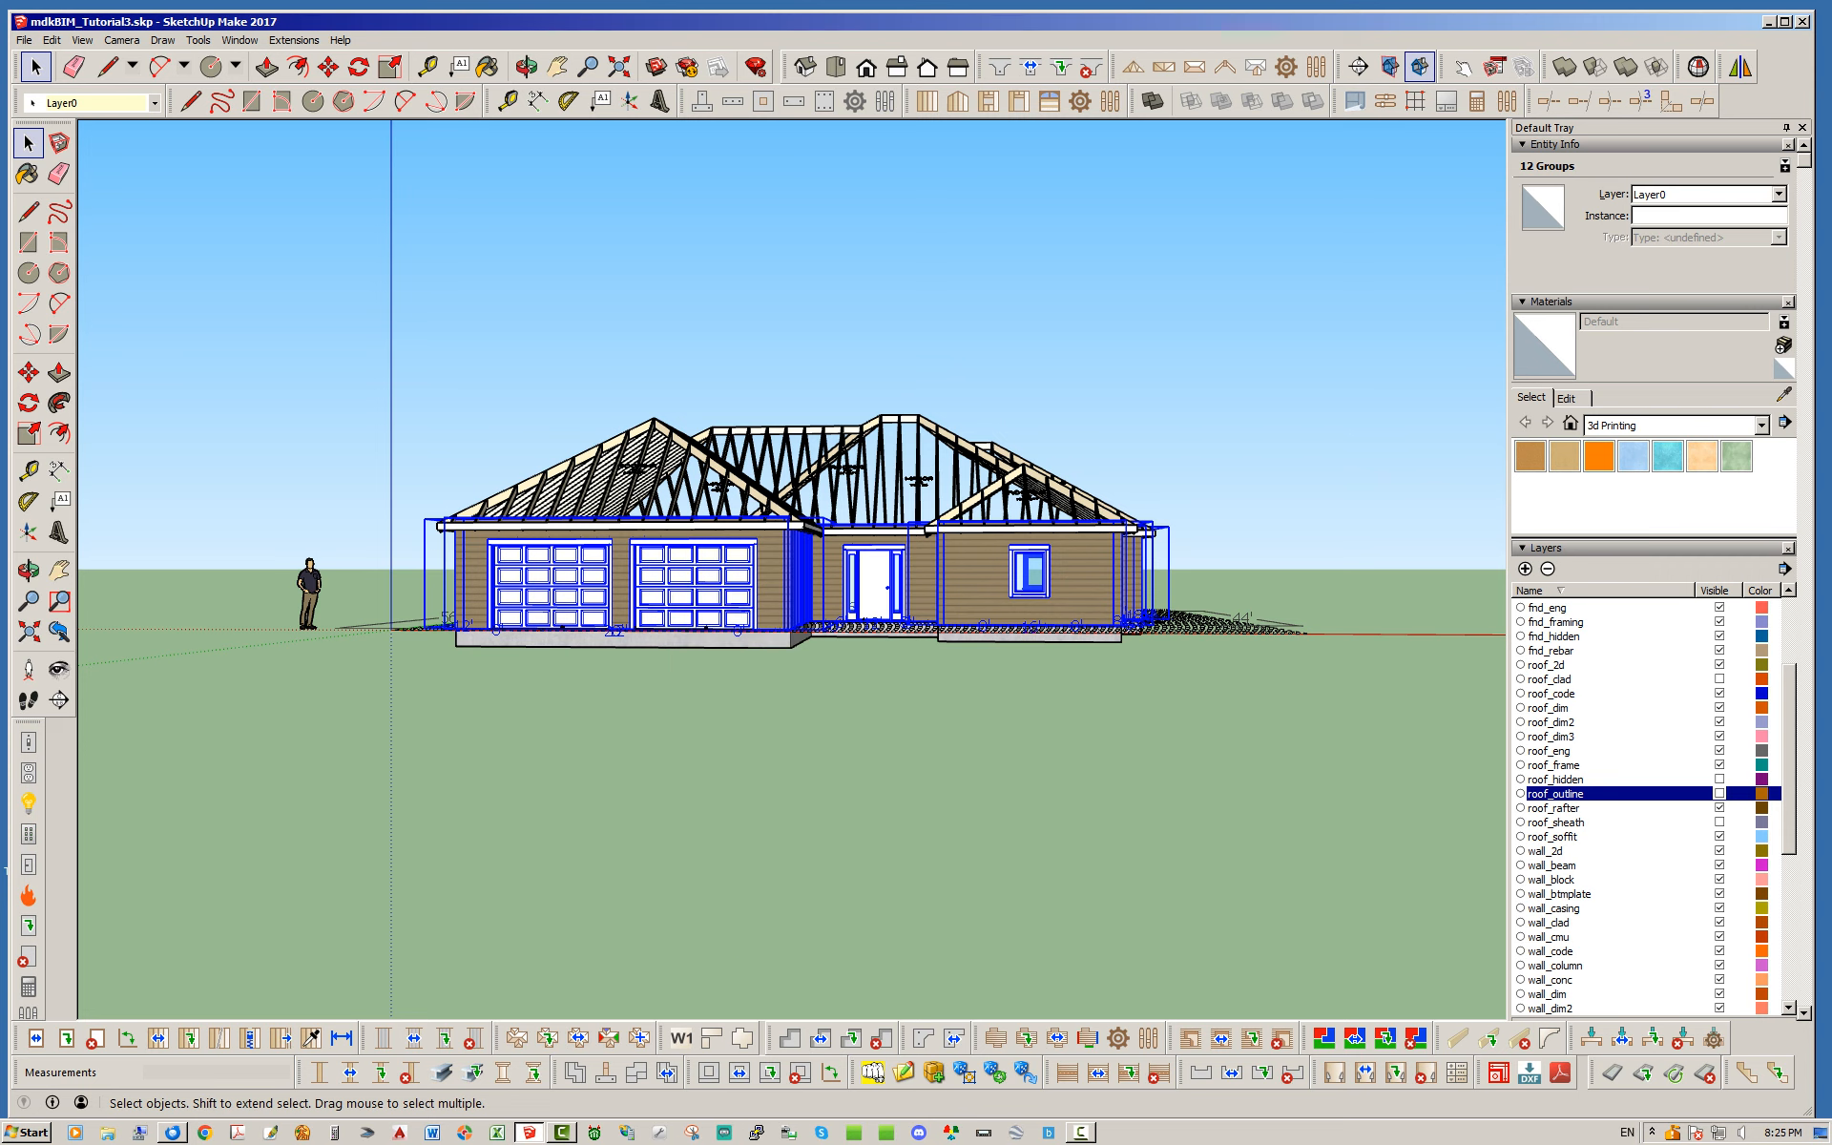
left_click(992, 754)
mouse_move(993, 754)
middle_mouse_down()
mouse_move(697, 945)
mouse_move(730, 878)
middle_mouse_up()
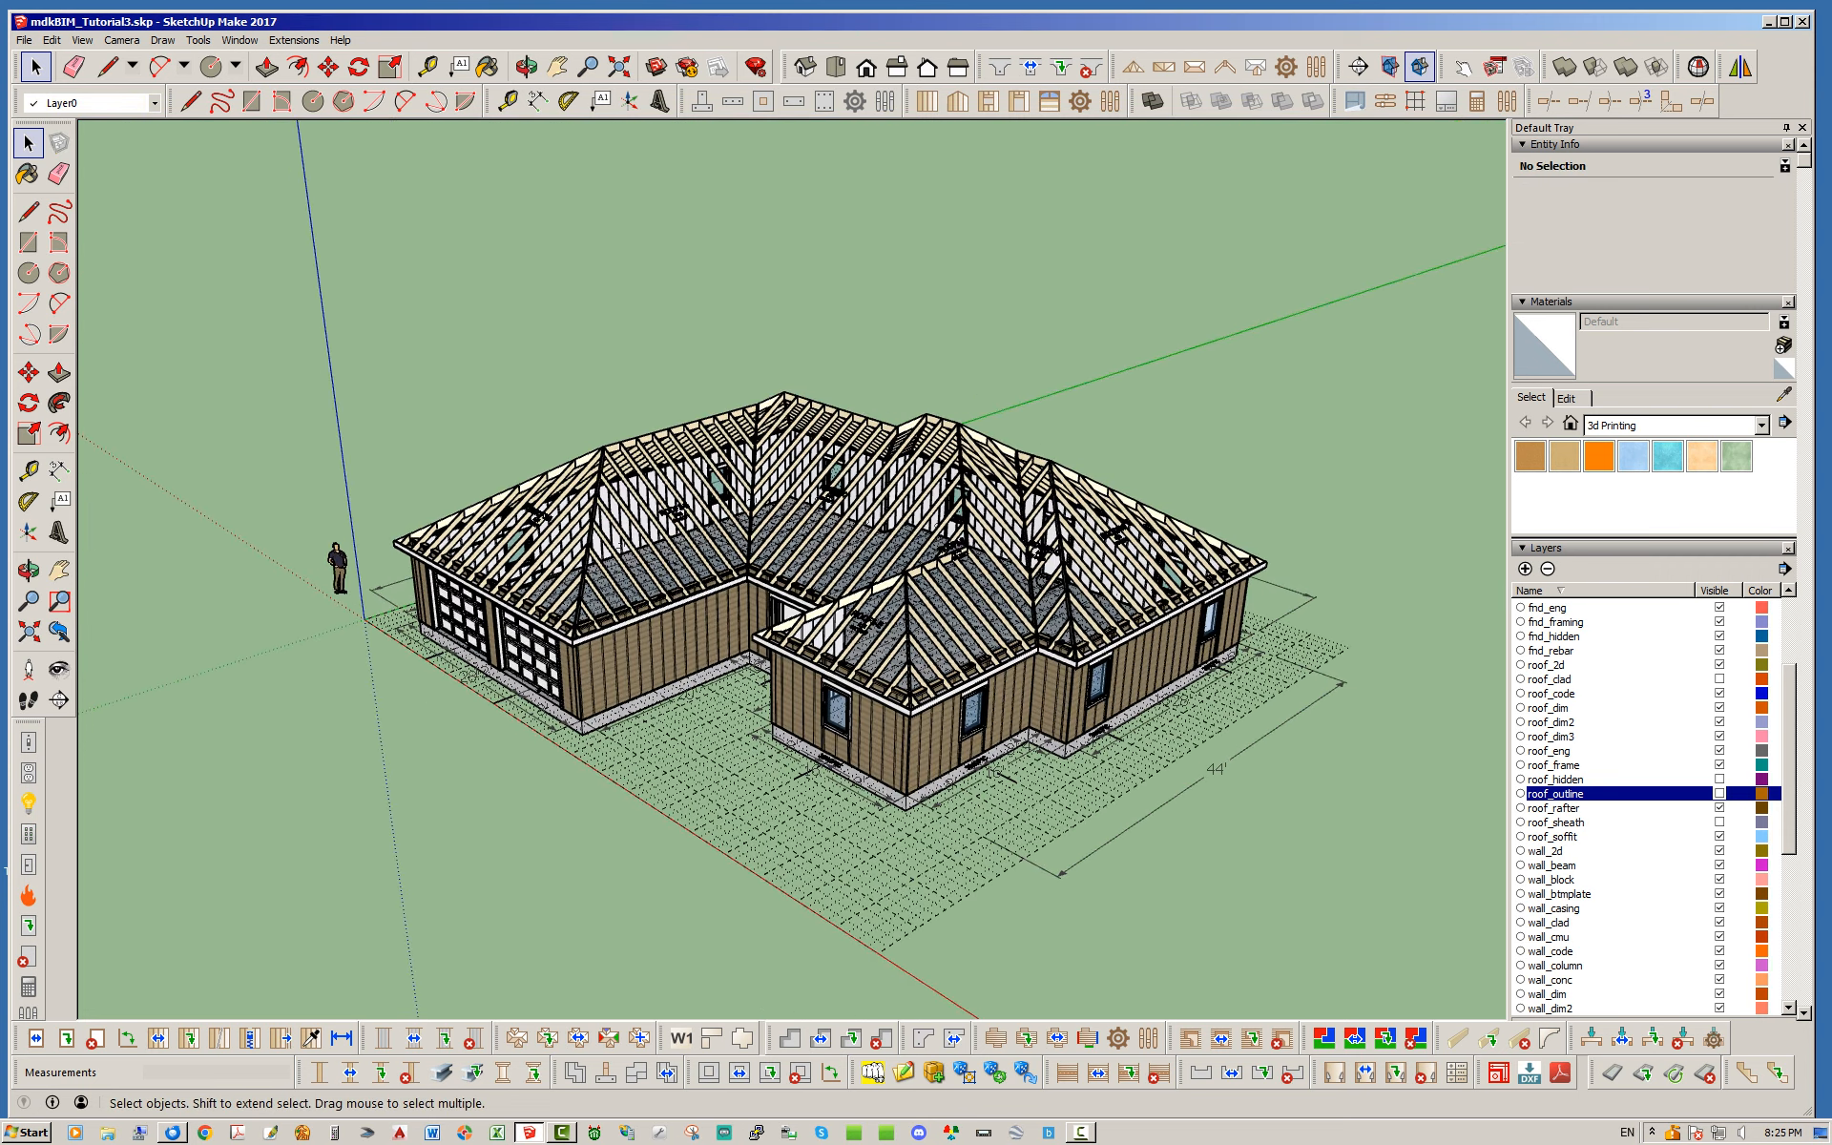
Hide the wall_gypsum, wall_sheath and wall_clad layers to expose the wall studs.
scroll(1651, 806, "down", 5)
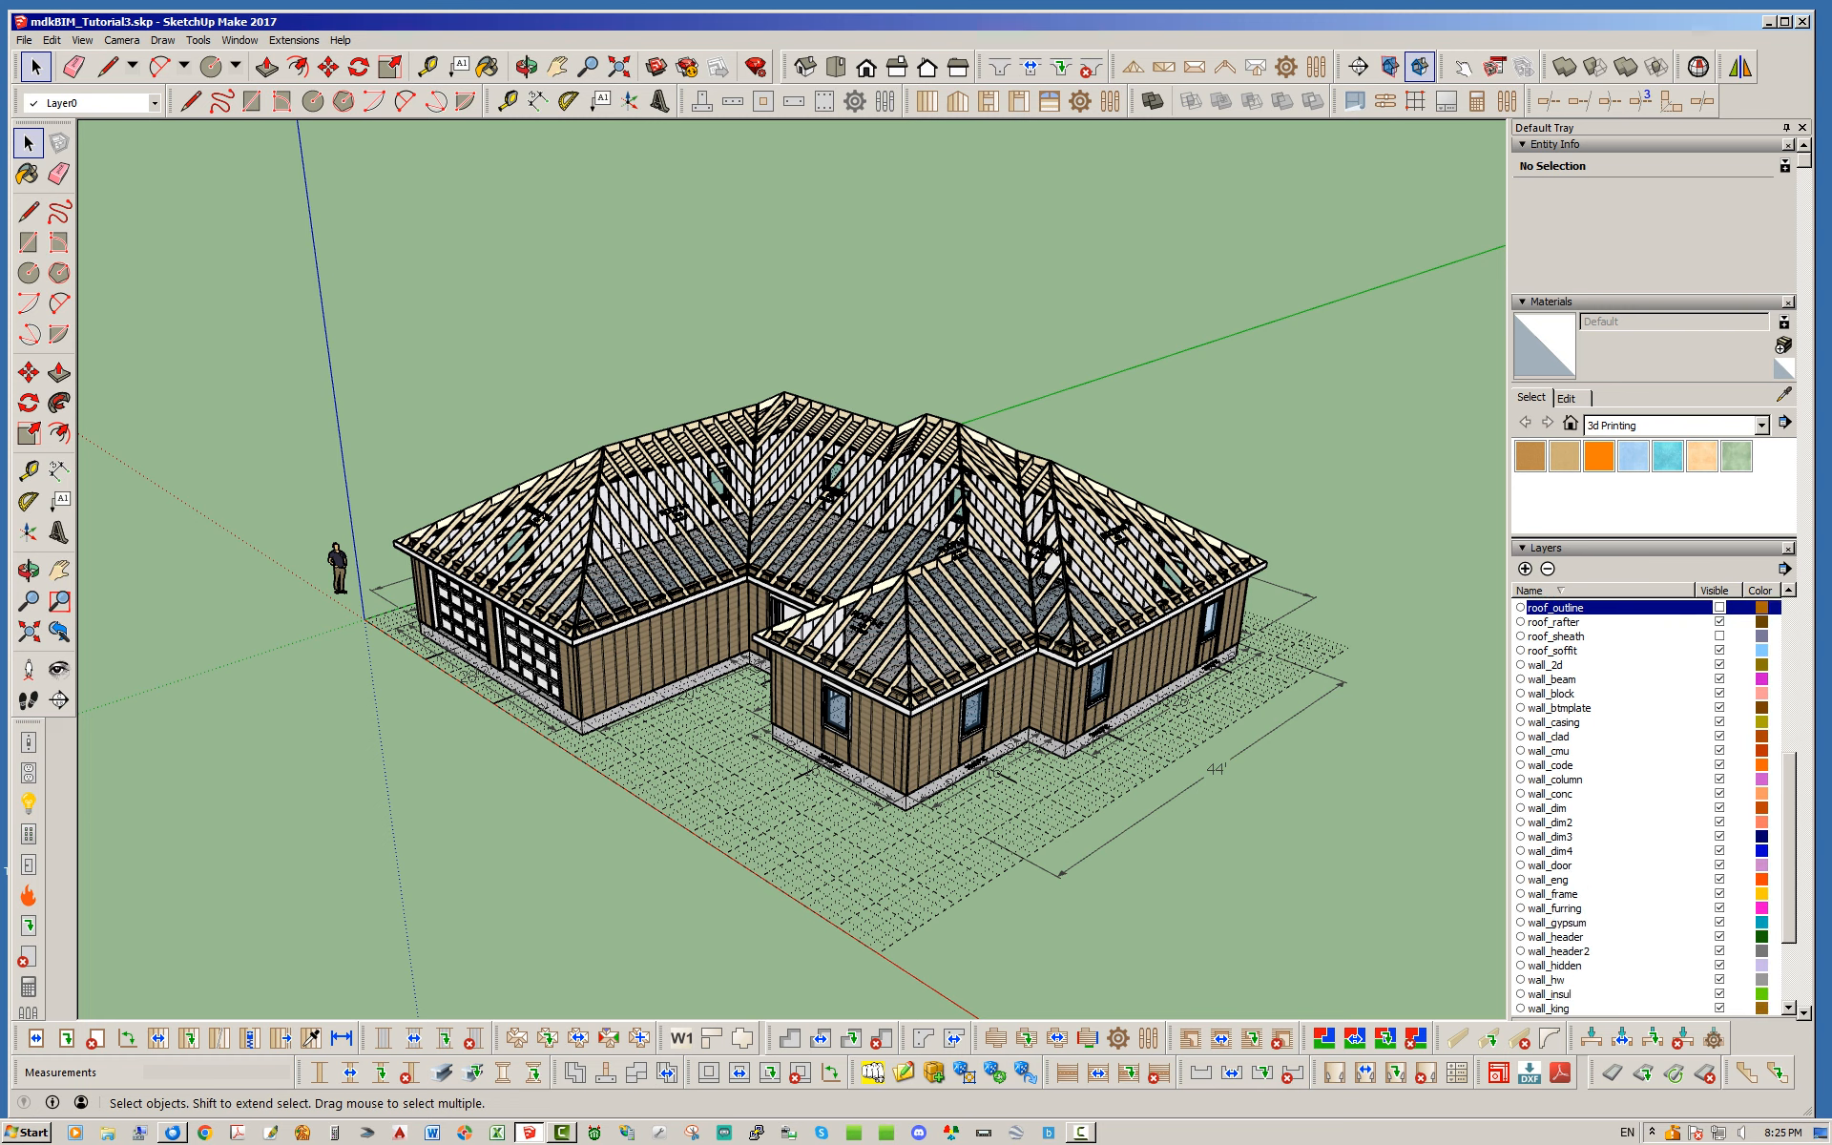
scroll(1650, 806, "down", 1)
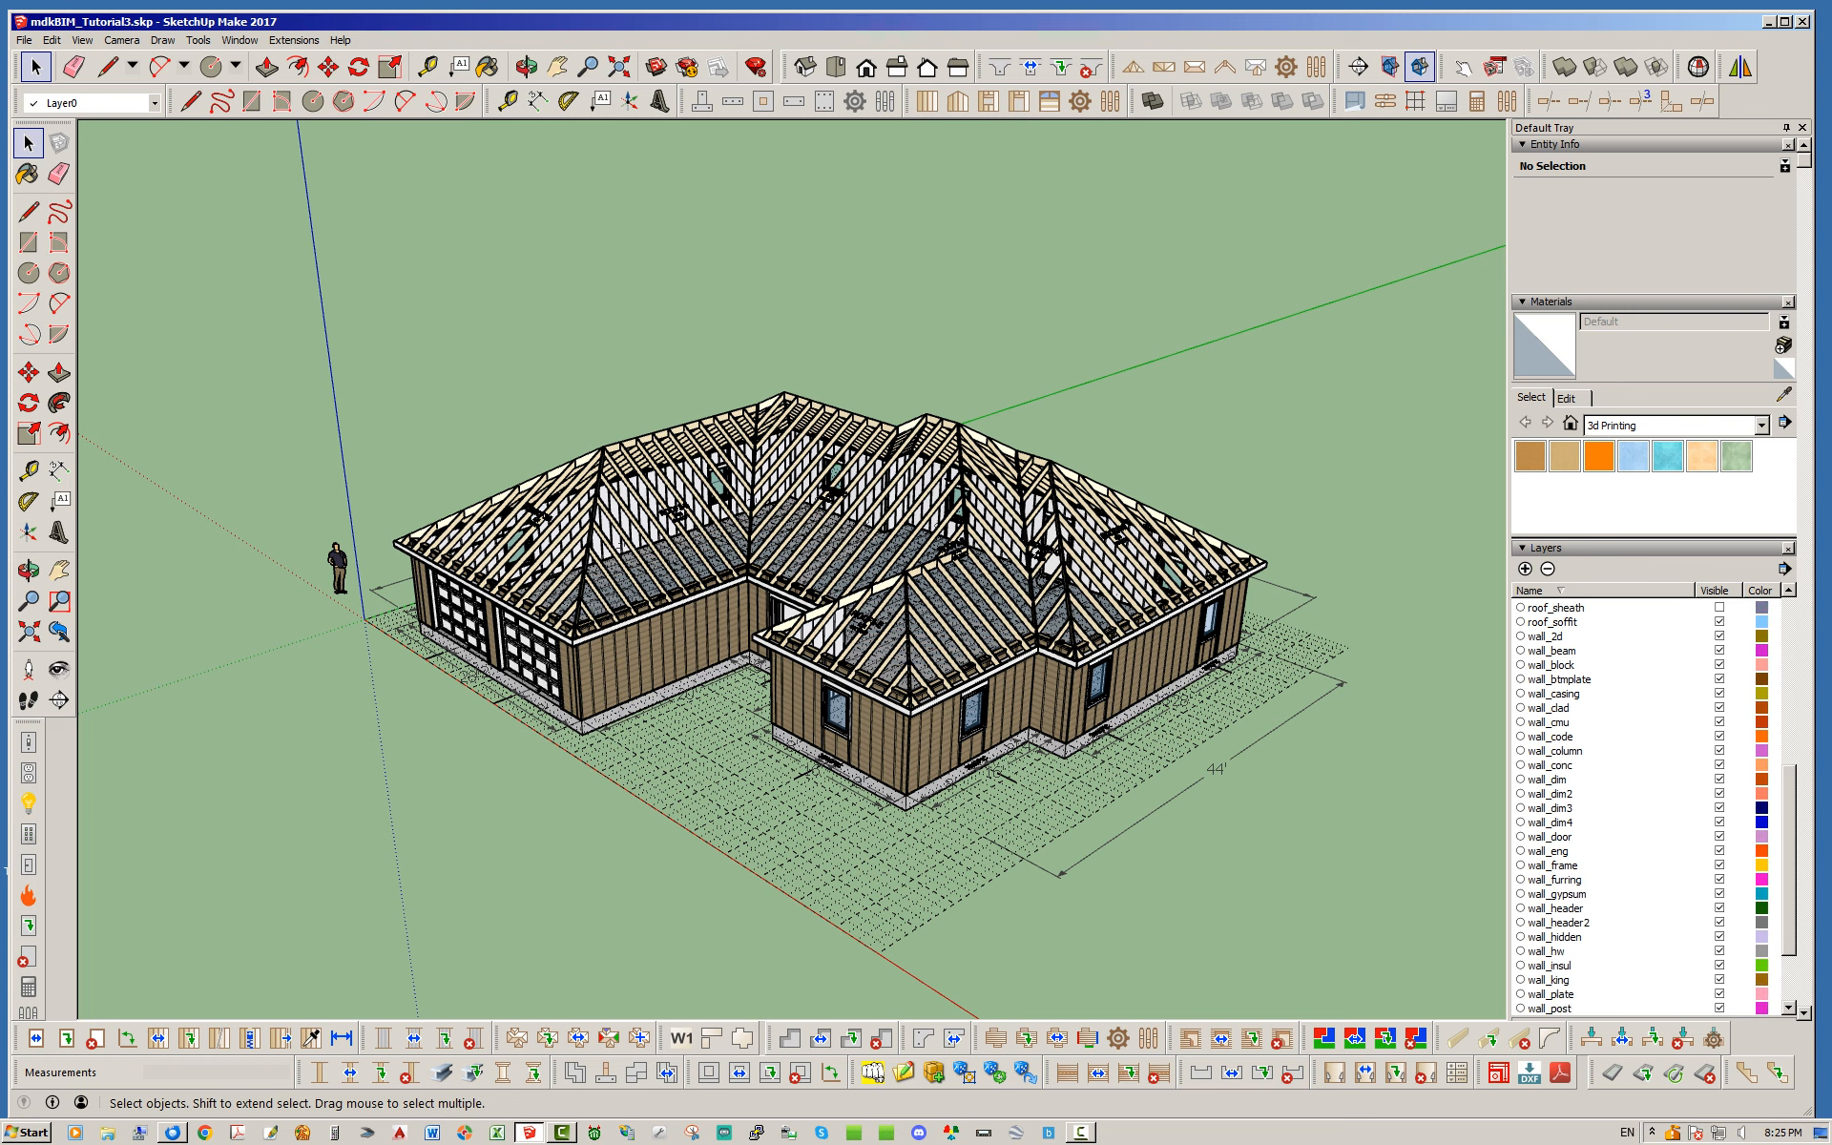
scroll(1650, 806, "up", 1)
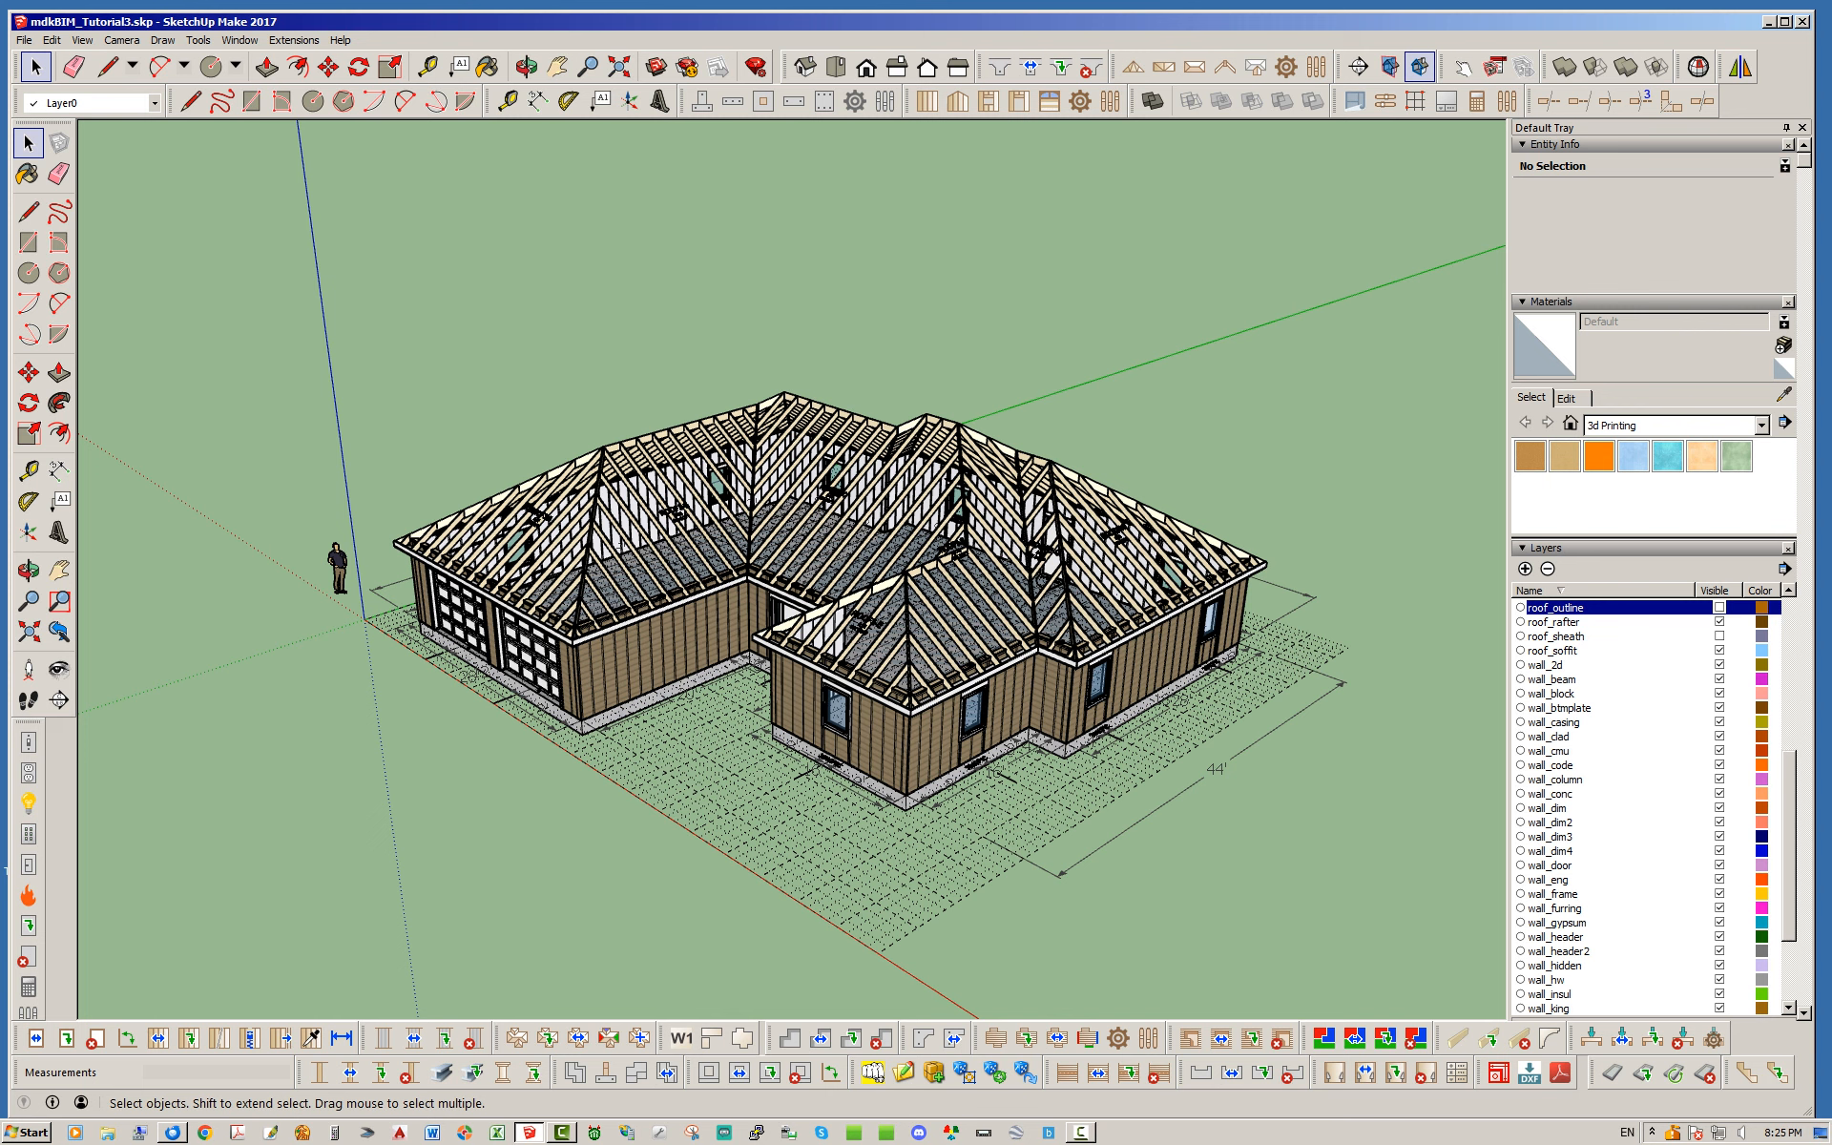
left_click(1719, 923)
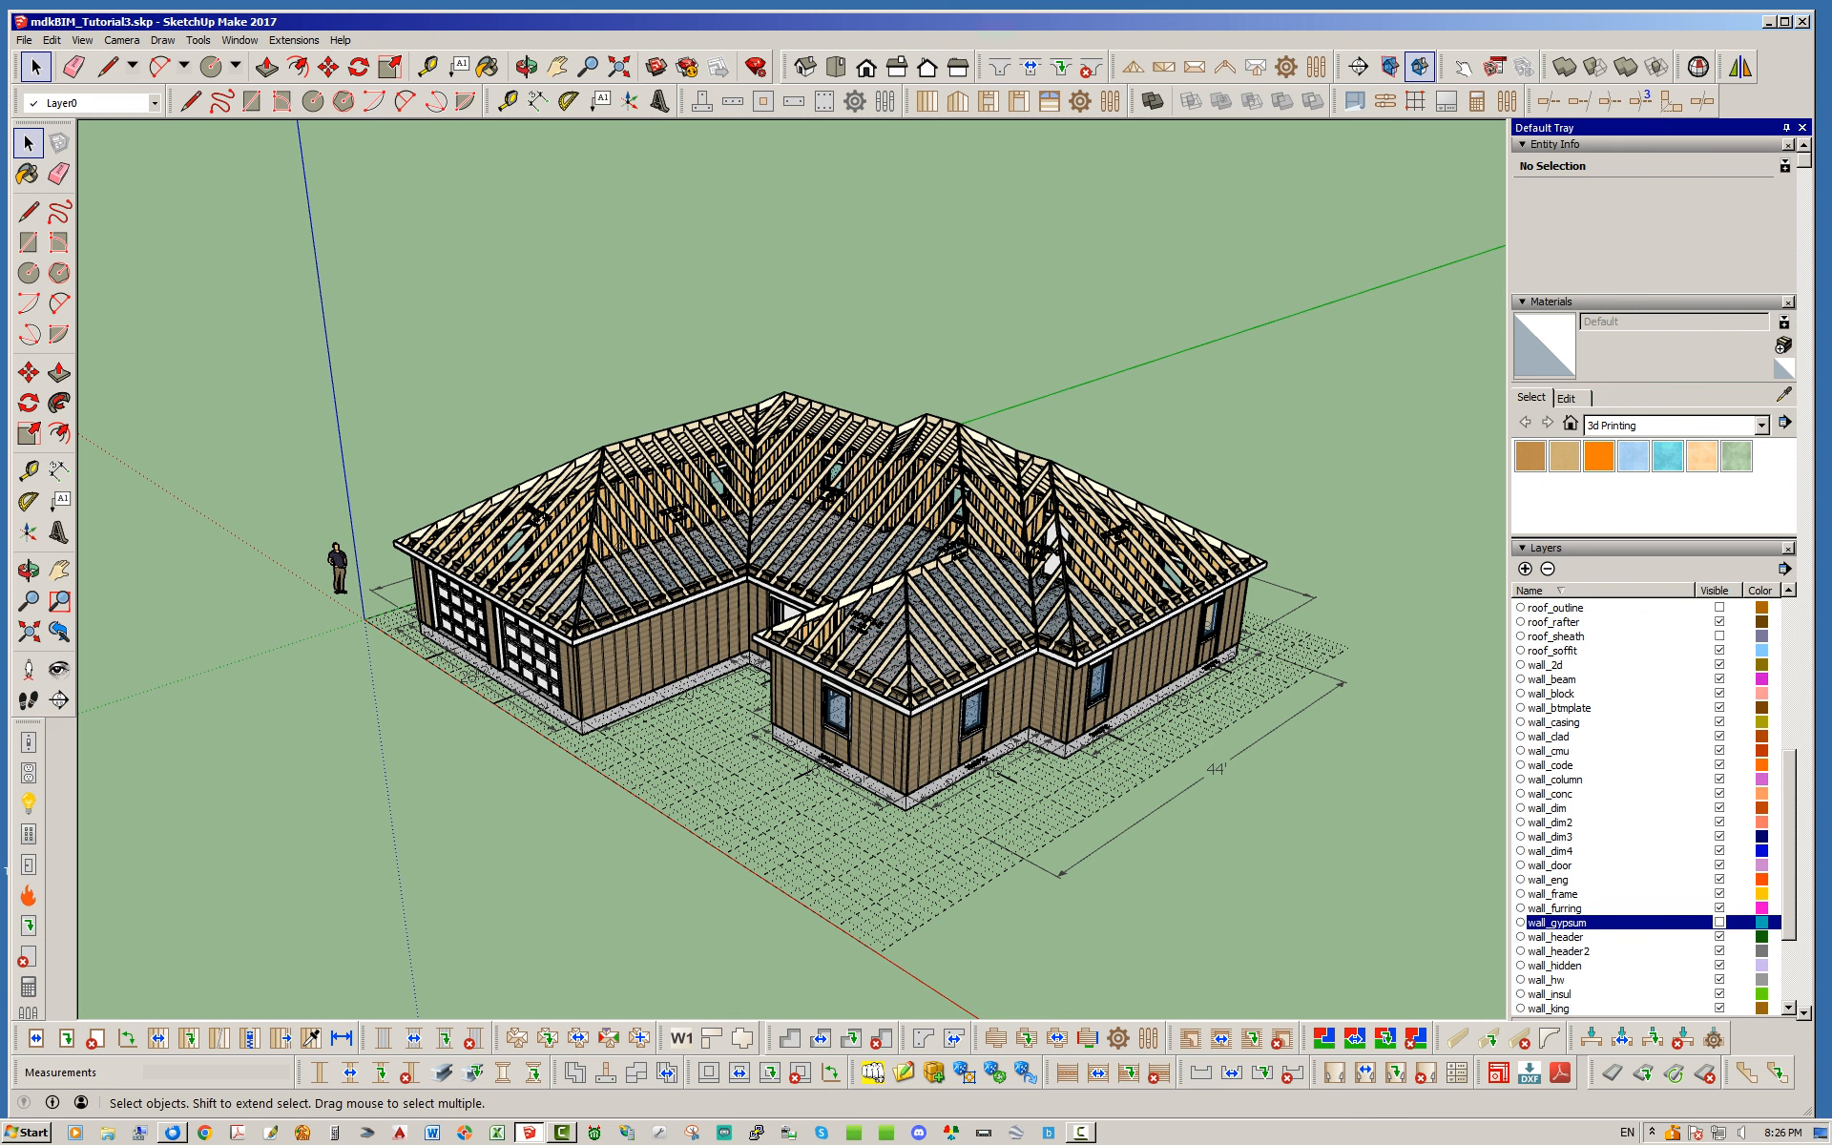
scroll(1661, 808, "down", 3)
scroll(1661, 808, "down", 1)
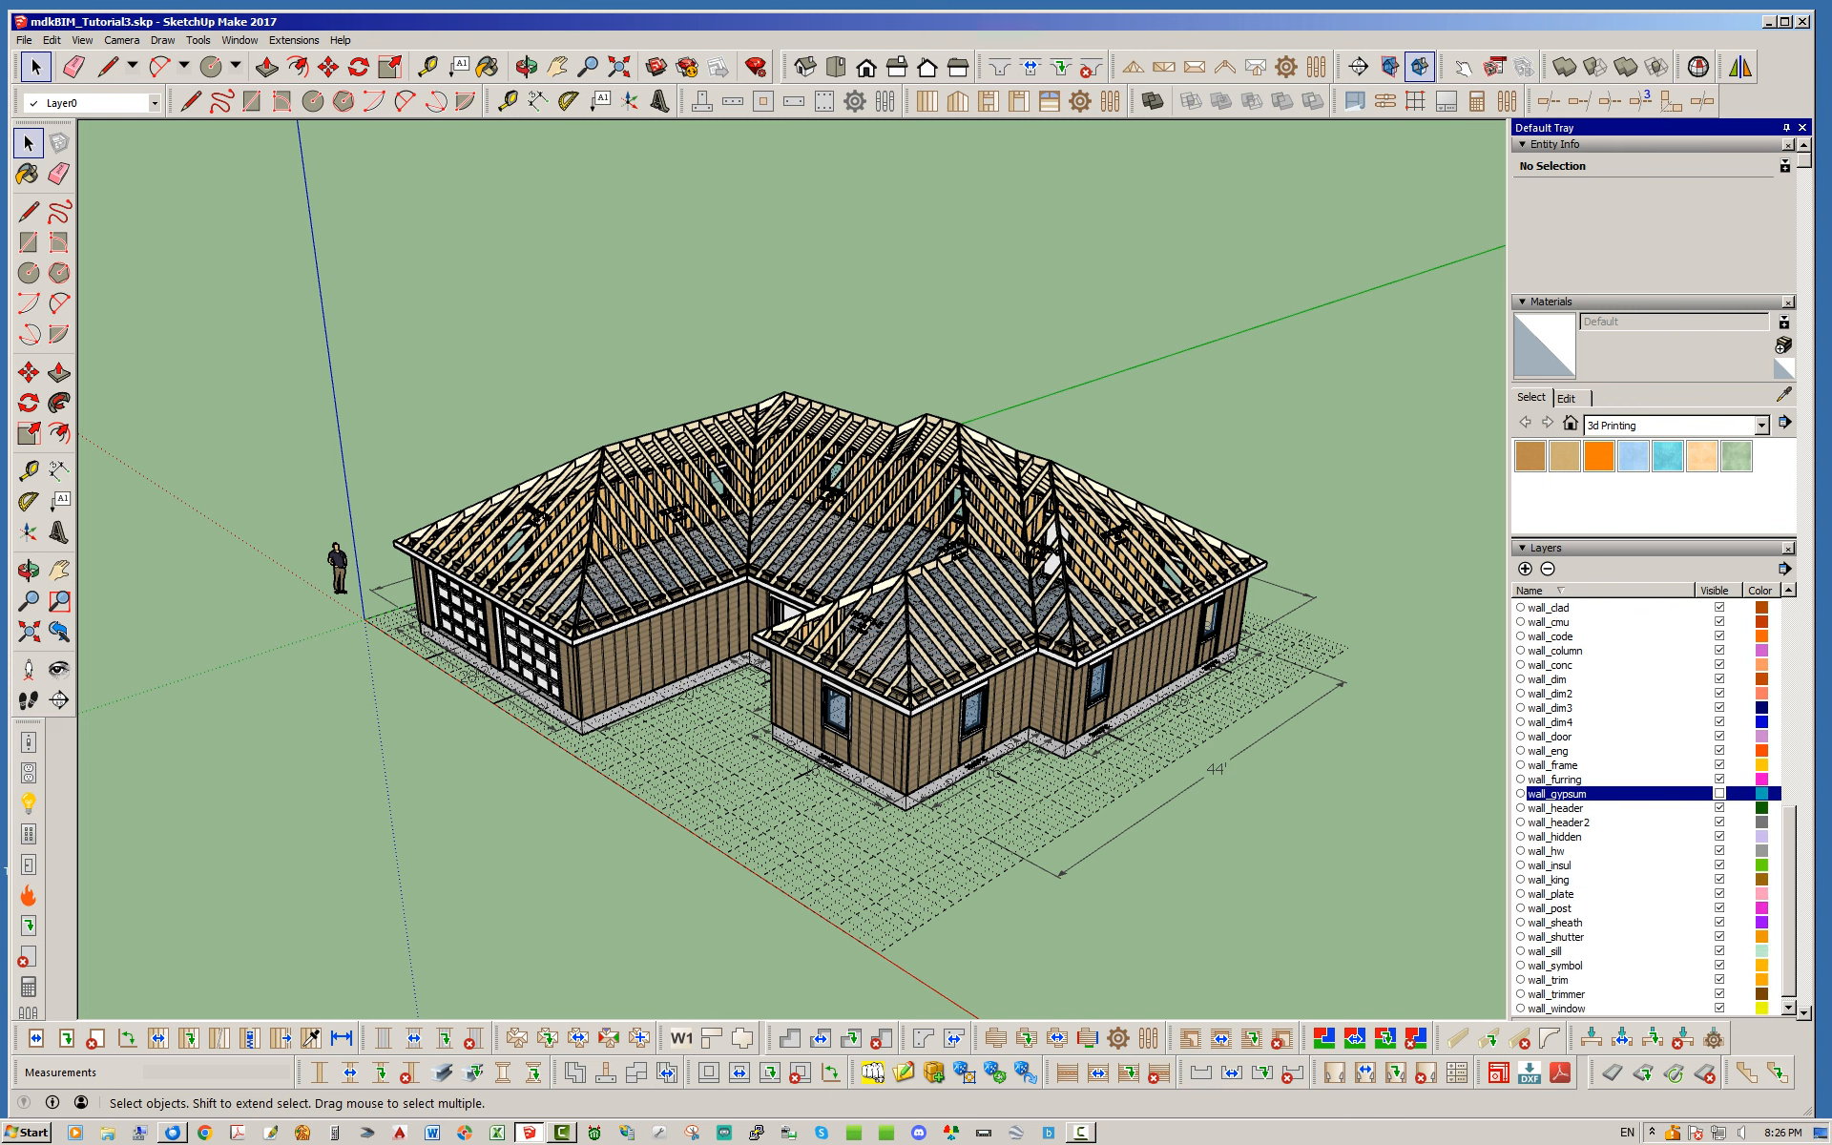
left_click(1720, 922)
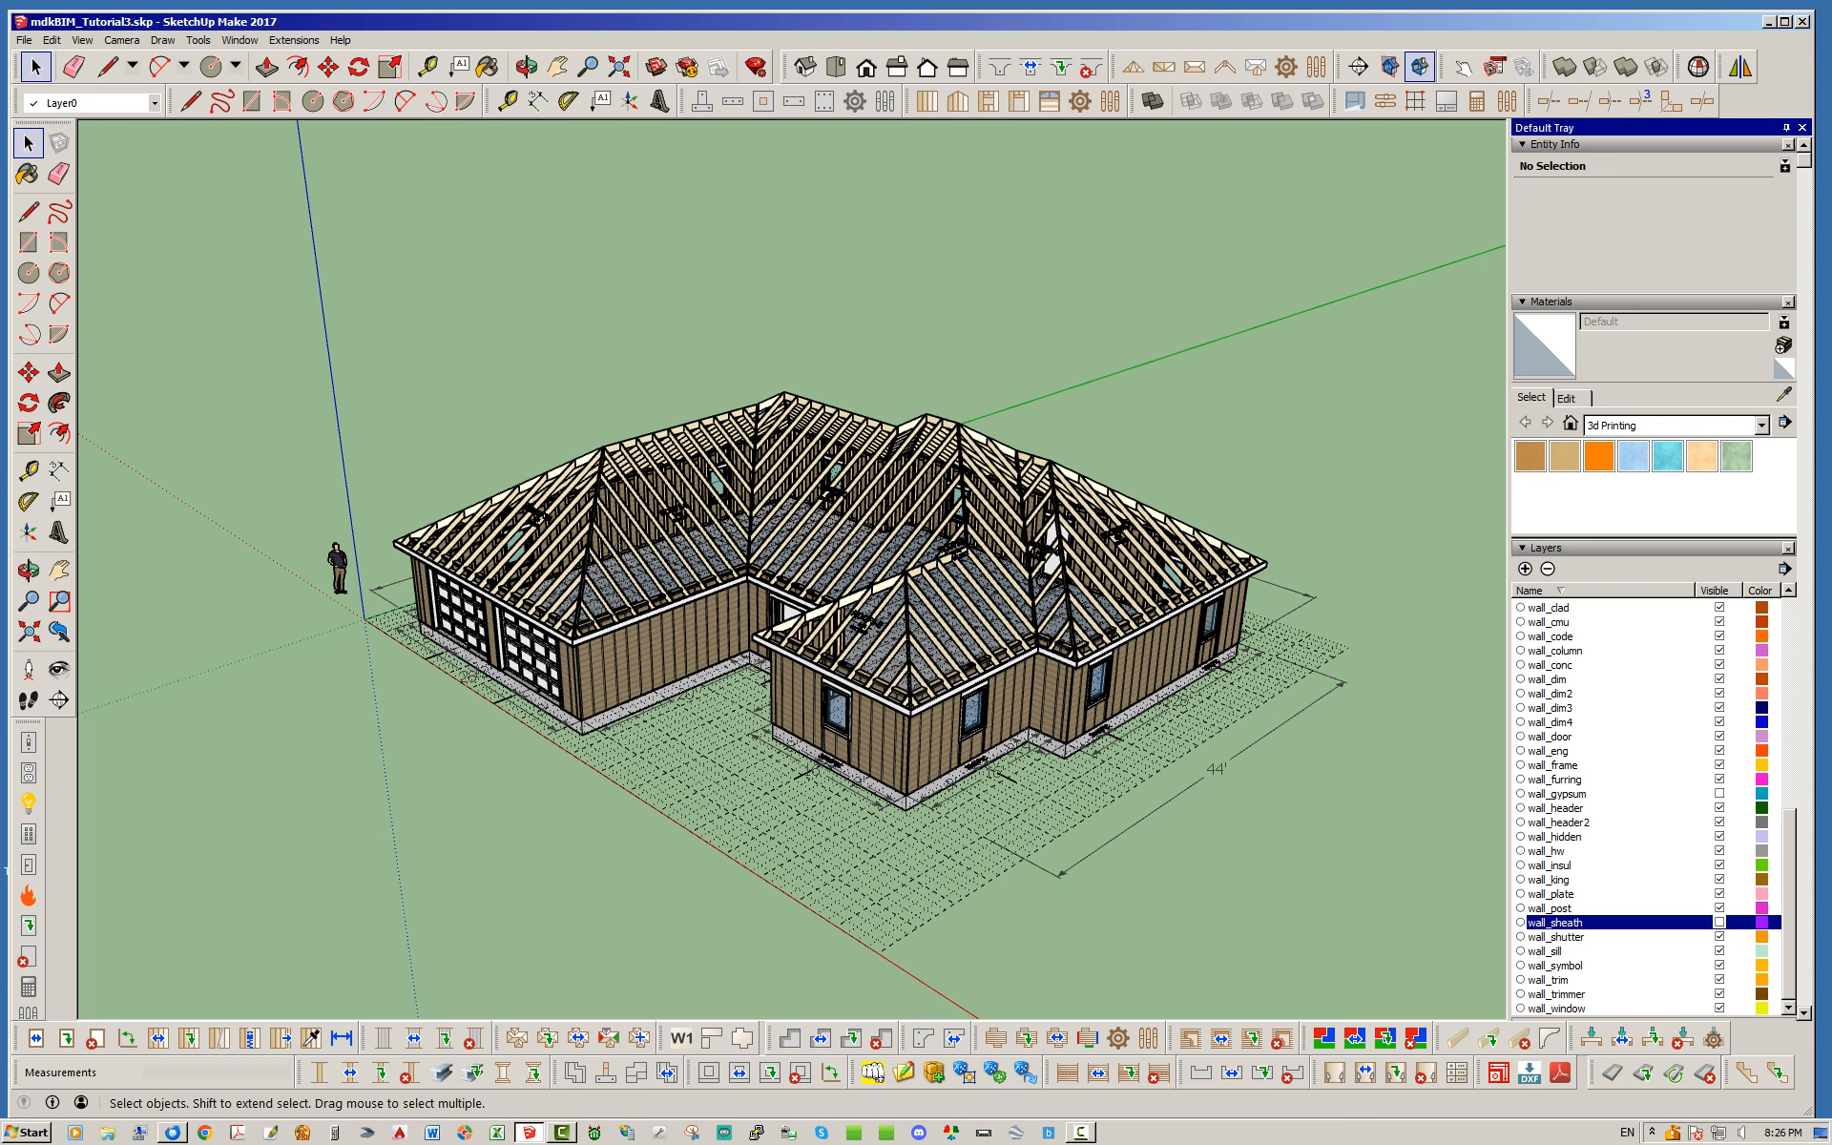
scroll(1650, 808, "up", 3)
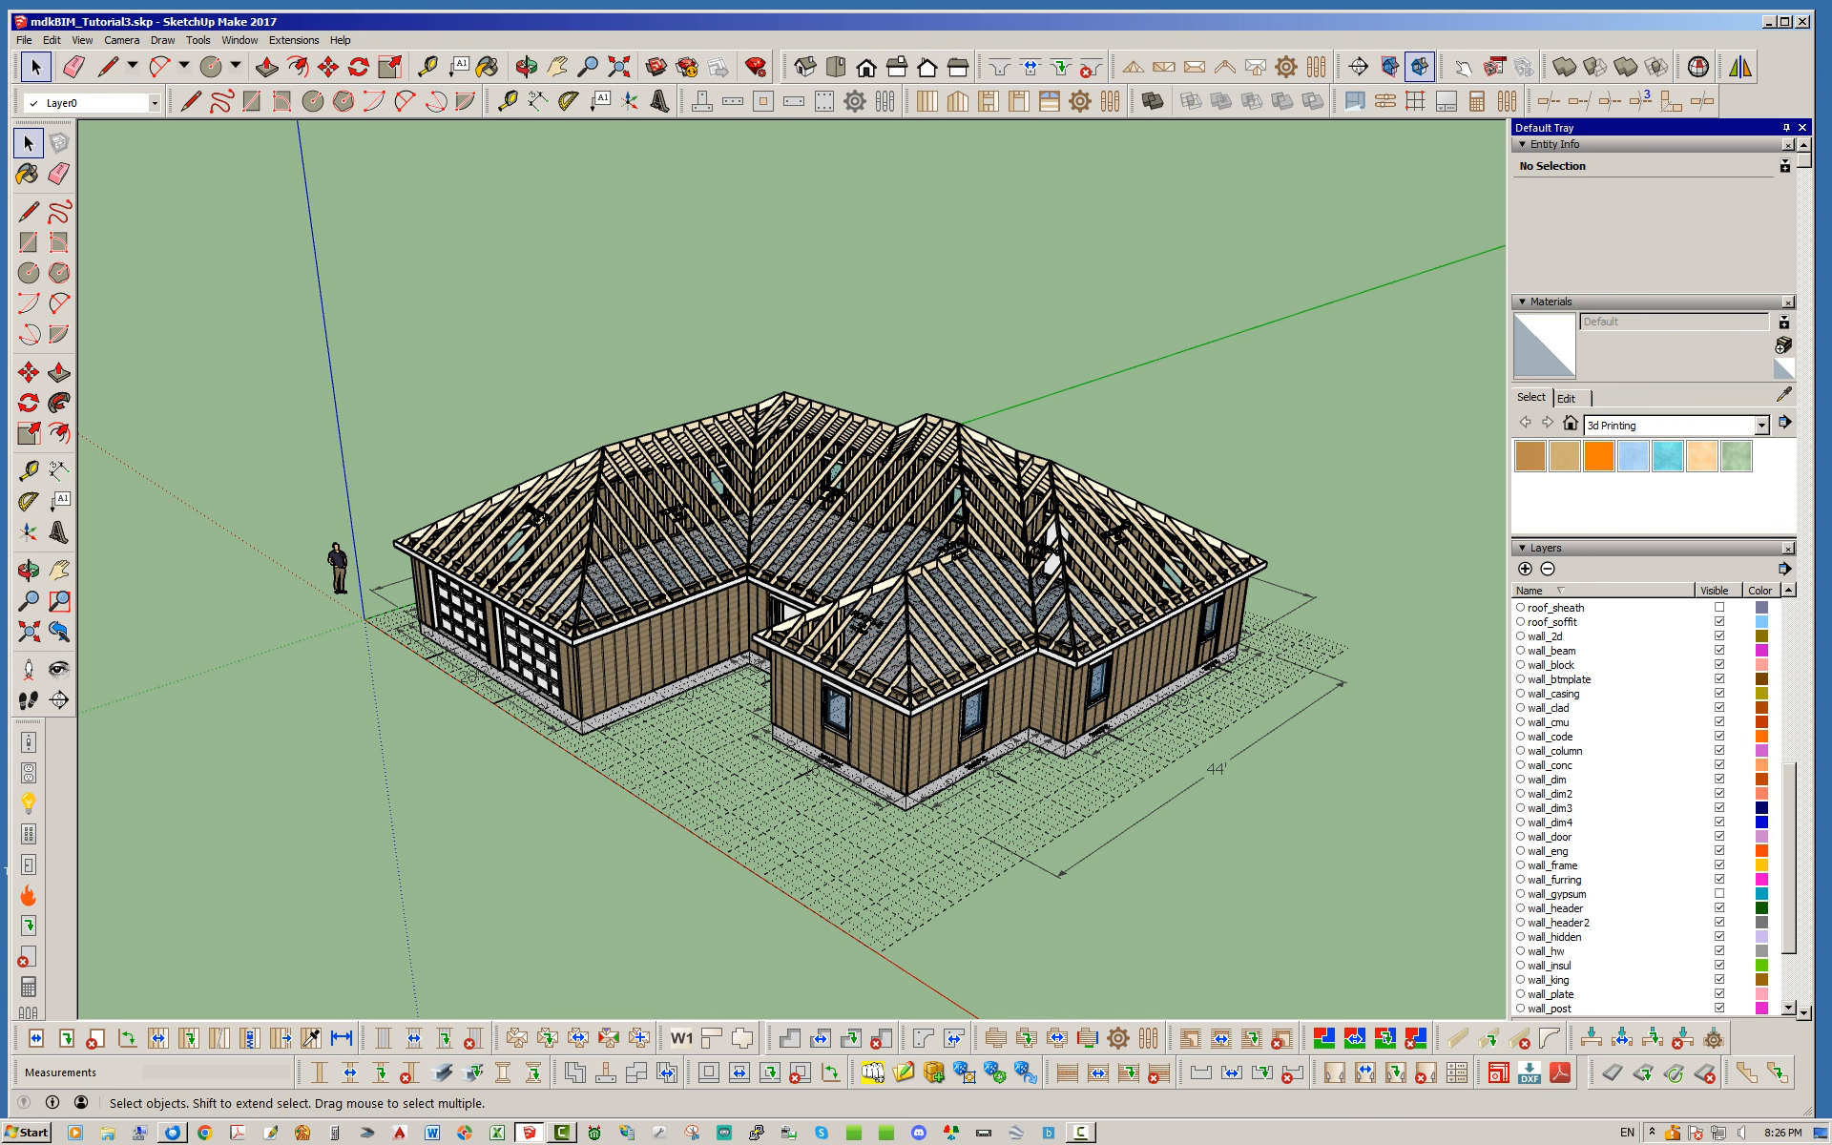
left_click(1720, 708)
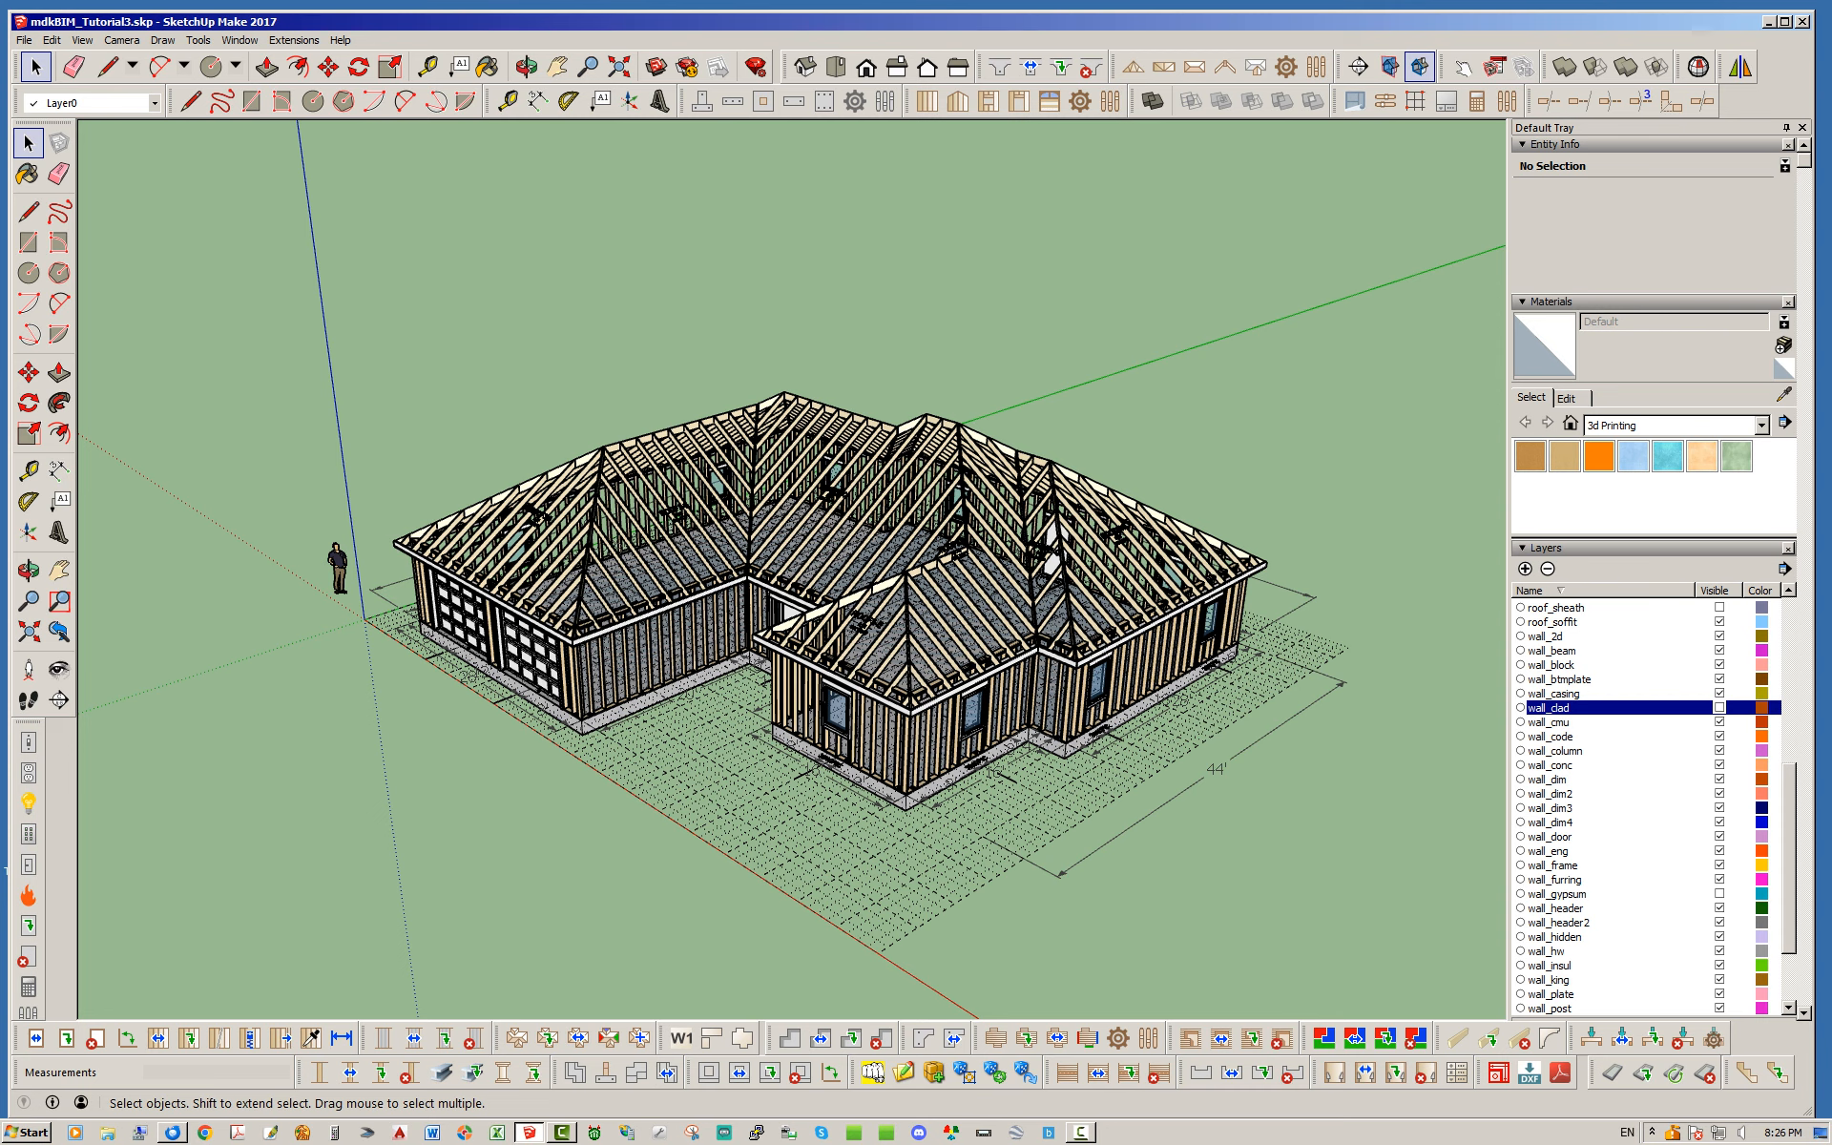
Examine the exposed wall and roof framing of the house from the garage and entry sides.
mouse_move(610, 706)
middle_mouse_down()
mouse_move(773, 620)
mouse_move(1097, 711)
mouse_move(1164, 706)
mouse_move(849, 687)
mouse_move(706, 745)
mouse_move(691, 703)
middle_mouse_up()
scroll(720, 474, "up", 2)
mouse_move(811, 592)
middle_mouse_down()
mouse_move(573, 487)
mouse_move(553, 419)
mouse_move(792, 558)
mouse_move(821, 534)
middle_mouse_up()
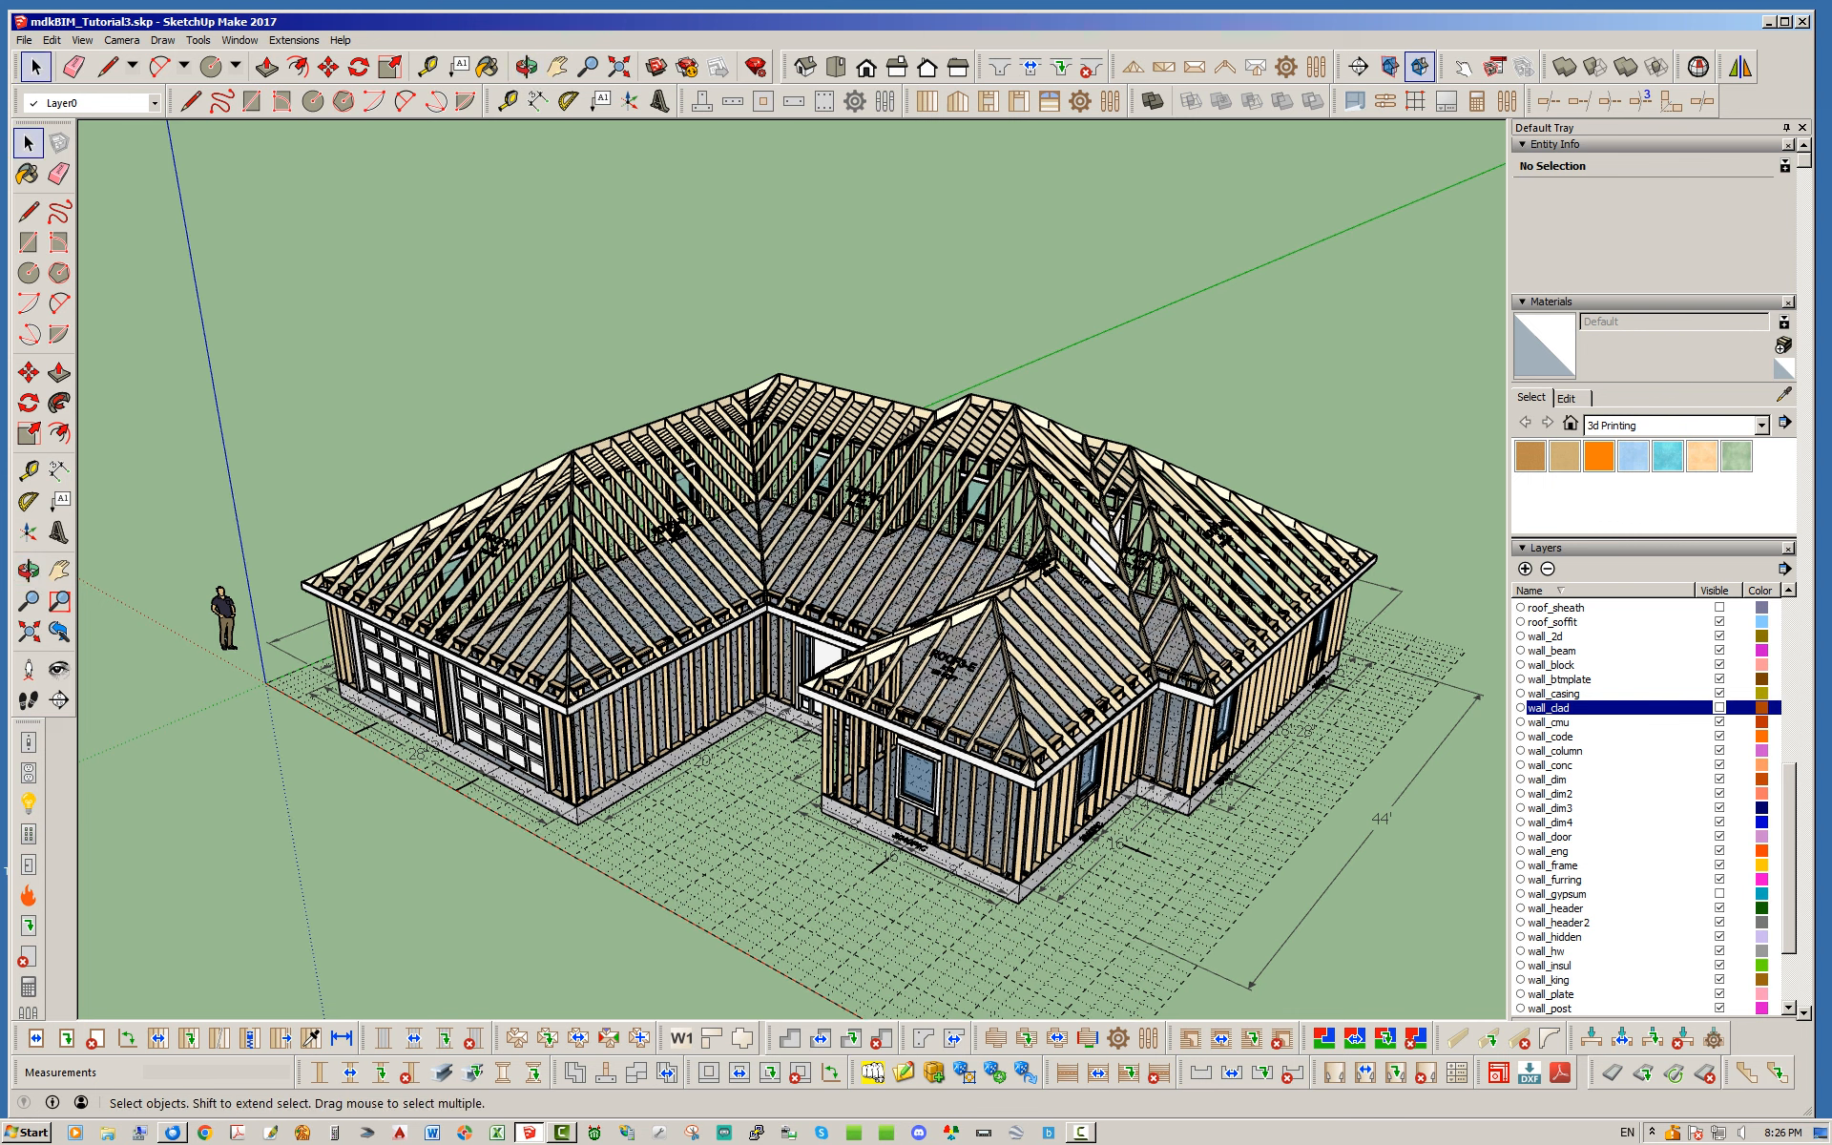
middle_click_drag(892, 611, 1105, 573)
scroll(969, 601, "down", 2)
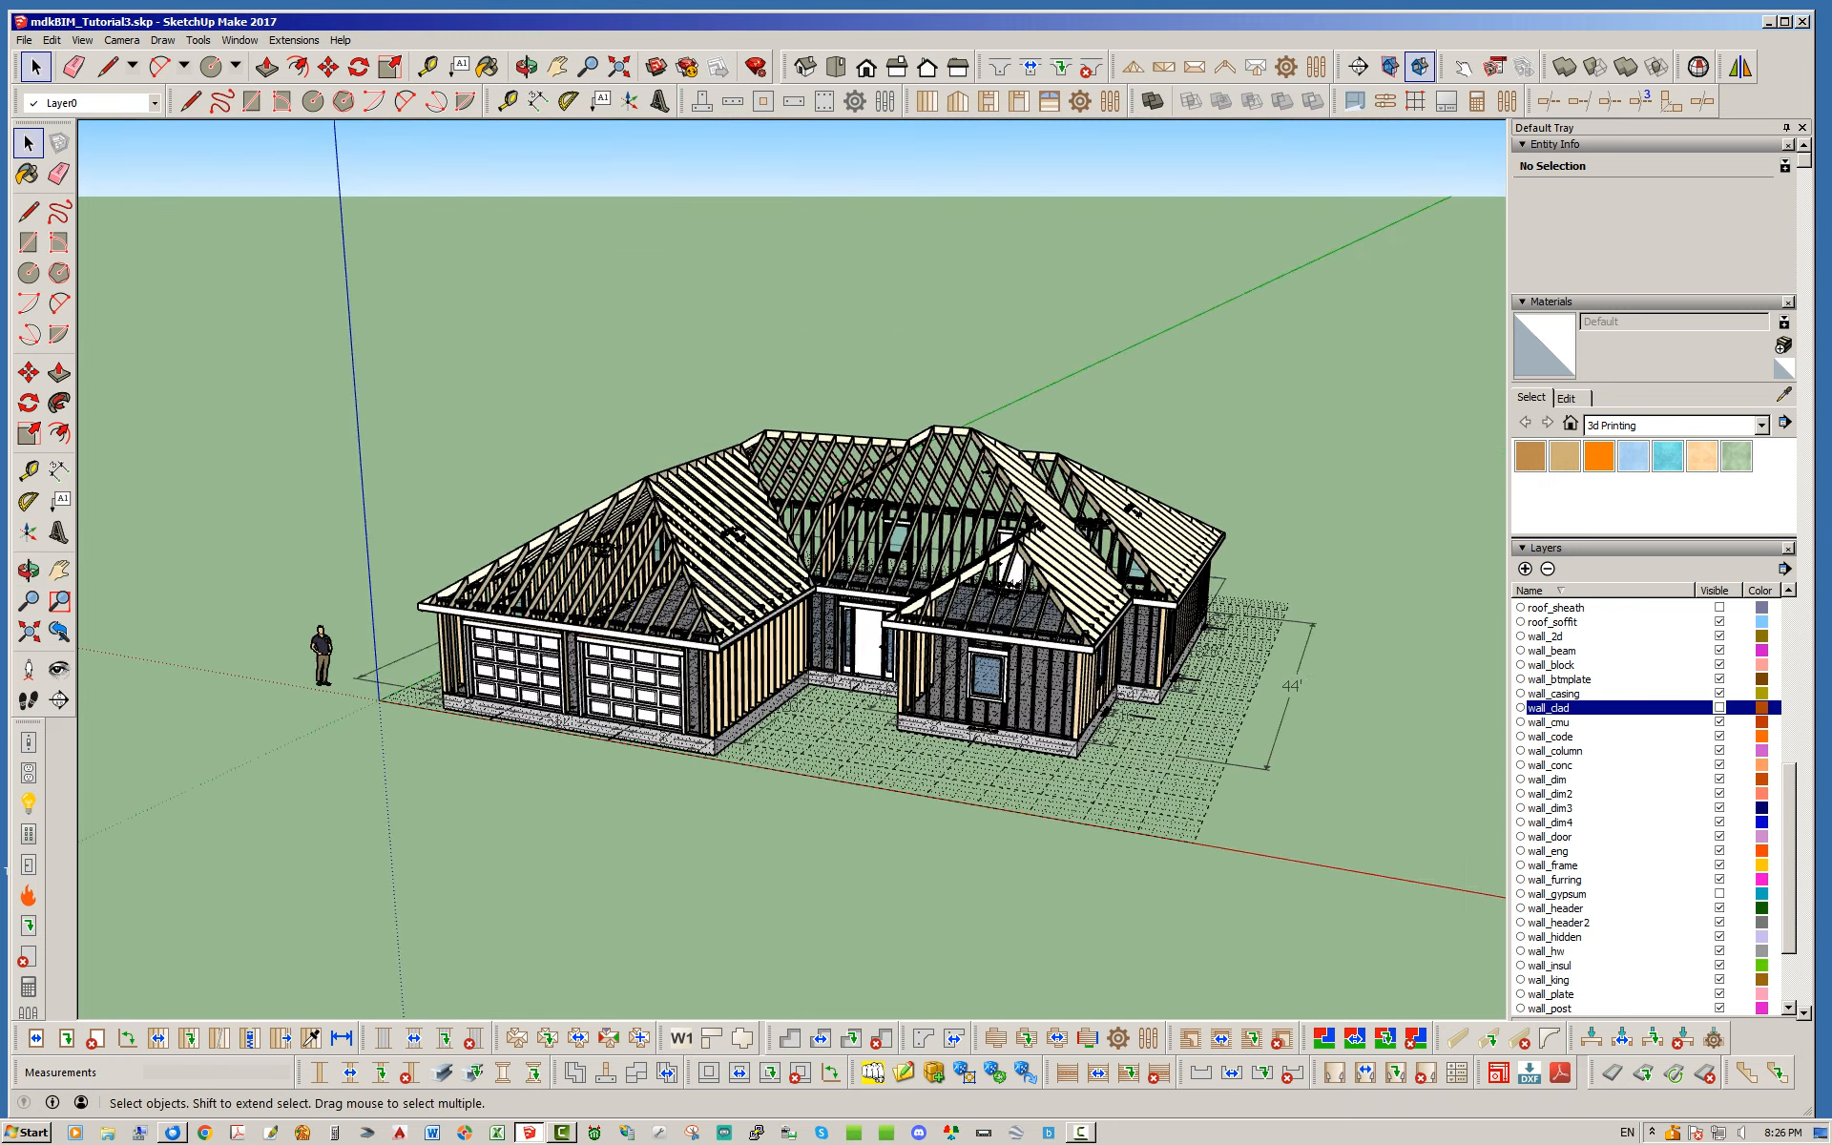